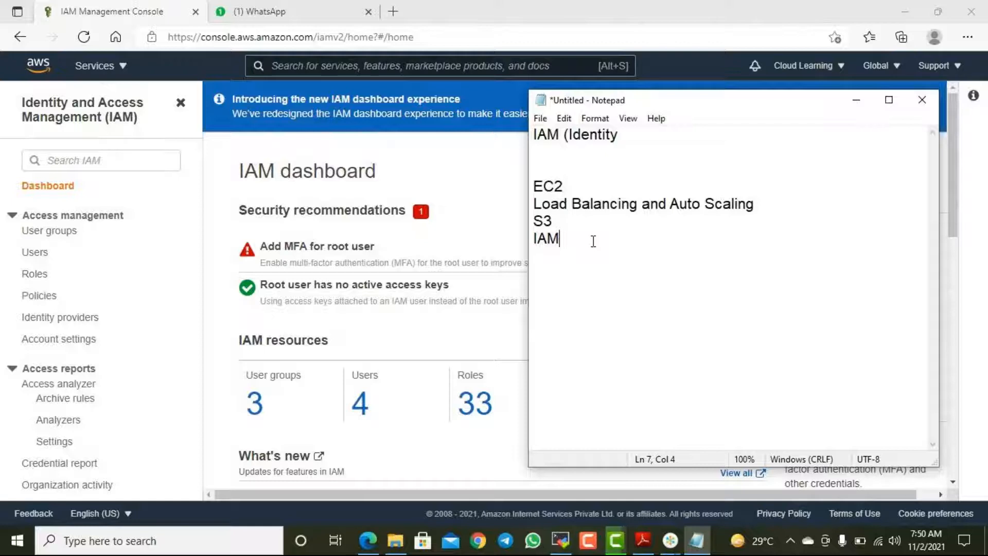
- Add the description "- Linux Windows Servers" to the EC2 line of the notes
click(581, 185)
text(-)
text(Linux)
key(BackSpace)
key(BackSpace)
key(BackSpace)
key(BackSpace)
key(BackSpace)
key(BackSpace)
text(Linux Window s)
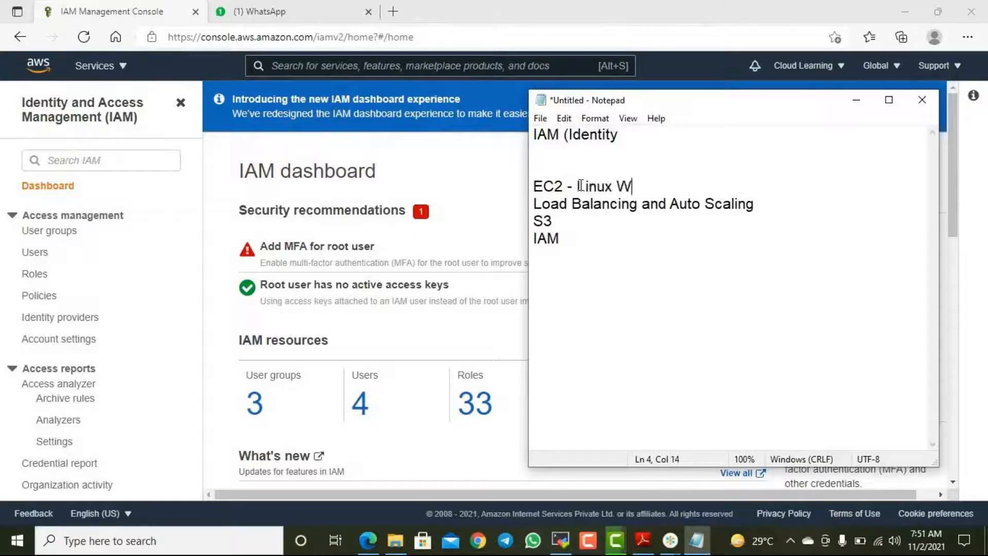
key(BackSpace)
key(BackSpace)
text(s Servers)
- Insert the word "Manage" before "Linux Windows Servers" in the EC2 line
key(ctrl+Left)
key(ctrl+Left)
key(ctrl+Left)
key(ctrl+Left)
key(ctrl+Right)
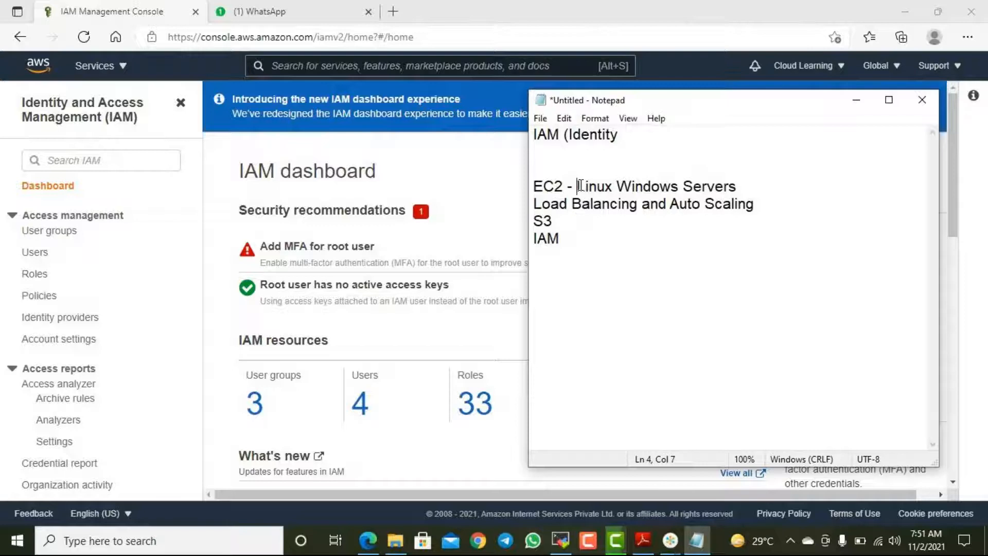
text(Manage)
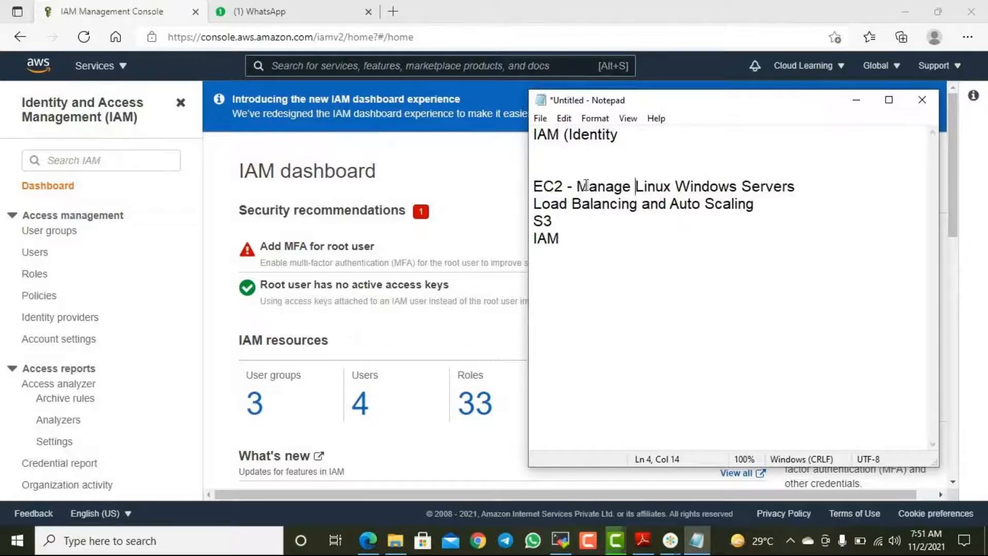
- Add a new line "Security - Security Group" directly below the EC2 line
mouse_move(798, 194)
mouse_down()
mouse_move(572, 199)
mouse_move(784, 183)
mouse_up()
click(813, 183)
key(Return)
text(Security )
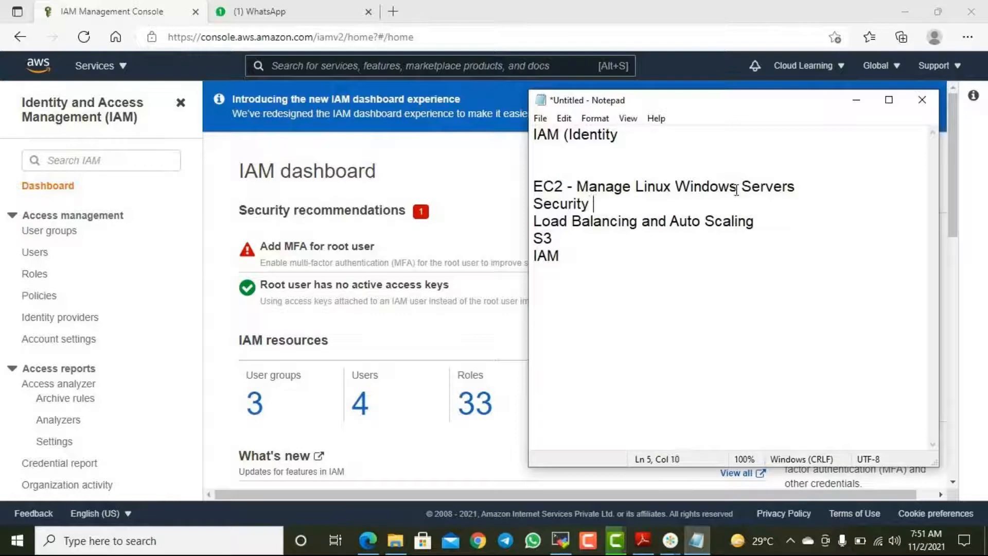
text(- Security Group)
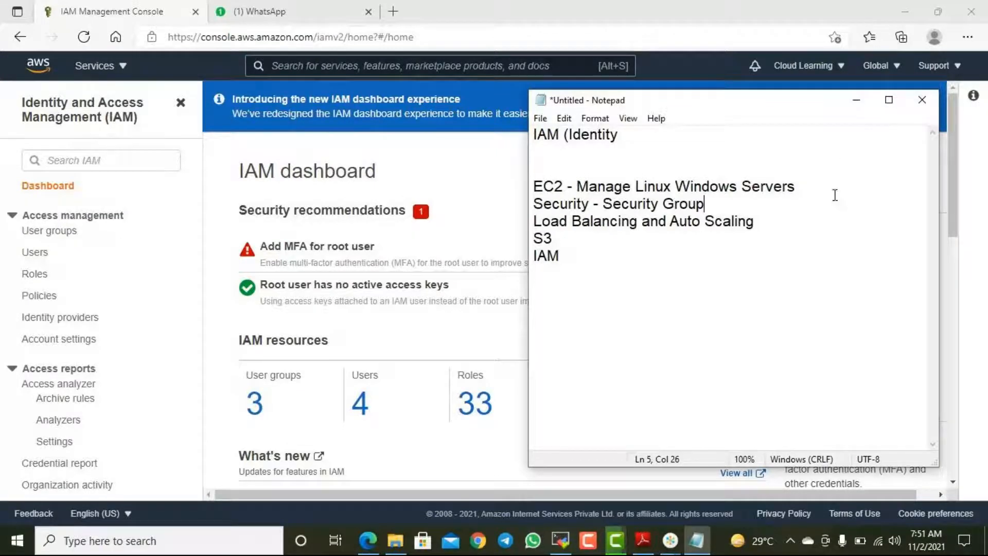
- Describe Load Balancing and Auto Scaling as "- Website Management" and S3 as "- Storage" in the notes
click(757, 221)
text(- WebsiteM)
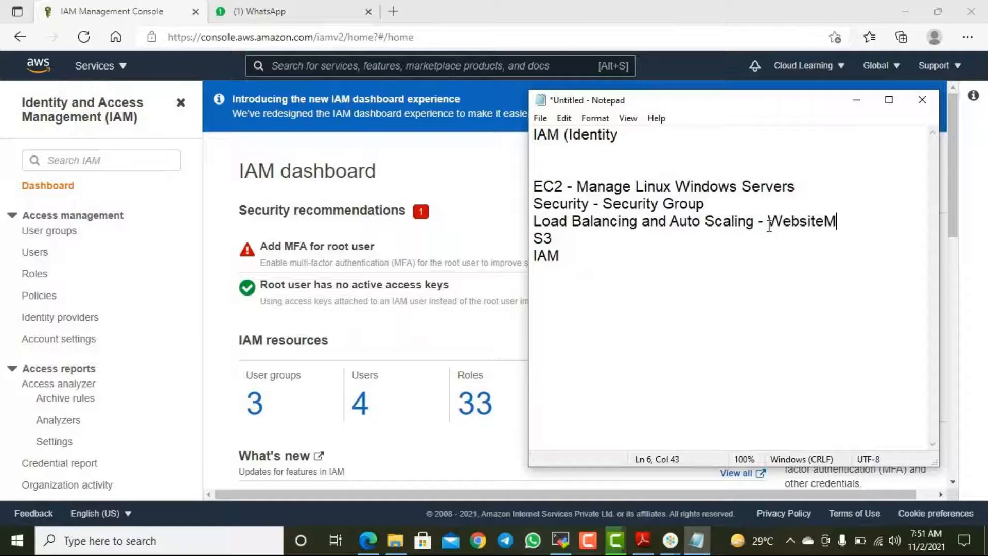
key(BackSpace)
text(Management)
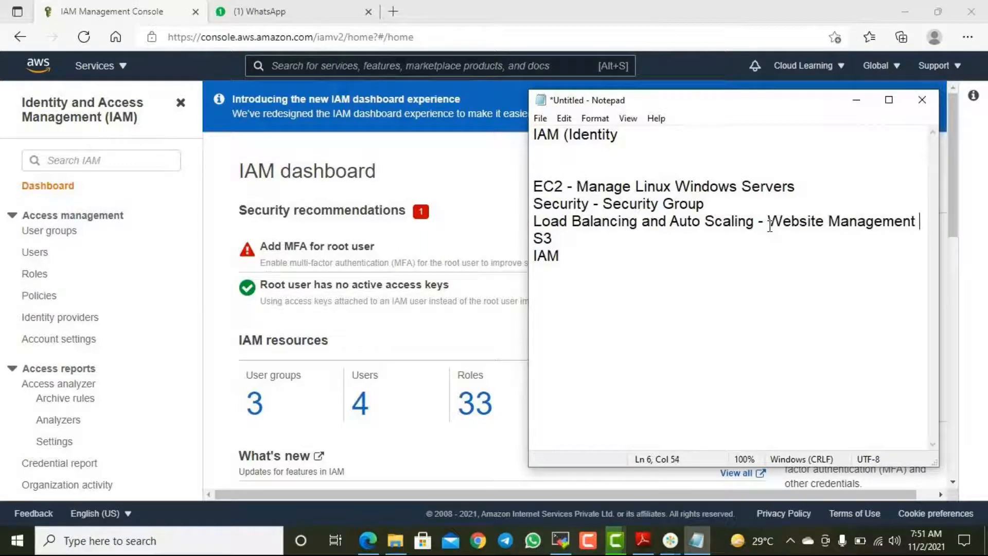
key(BackSpace)
click(575, 240)
text(- Storage)
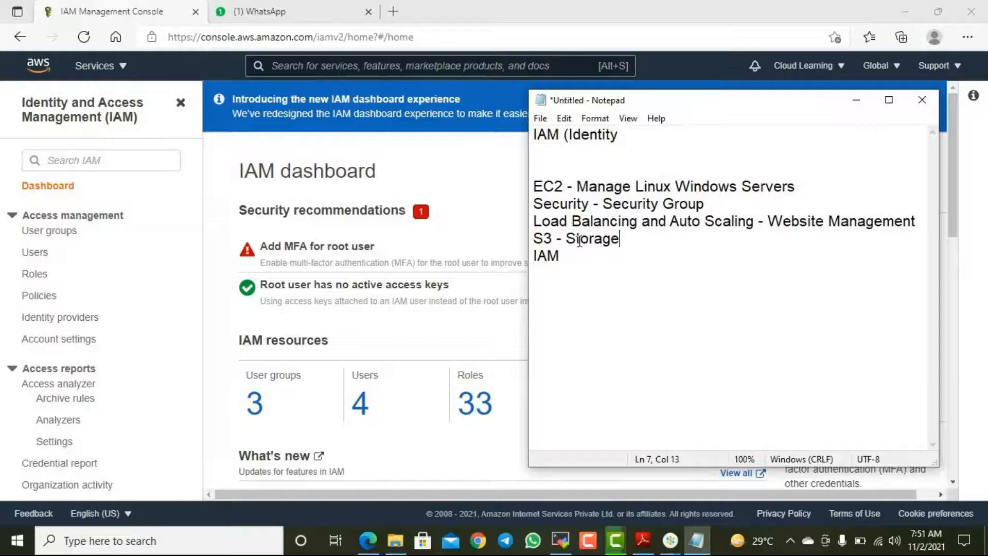
- Insert a new line "EBS - Storage for Servers" between the EC2 and Security lines
click(829, 188)
key(Return)
text(St)
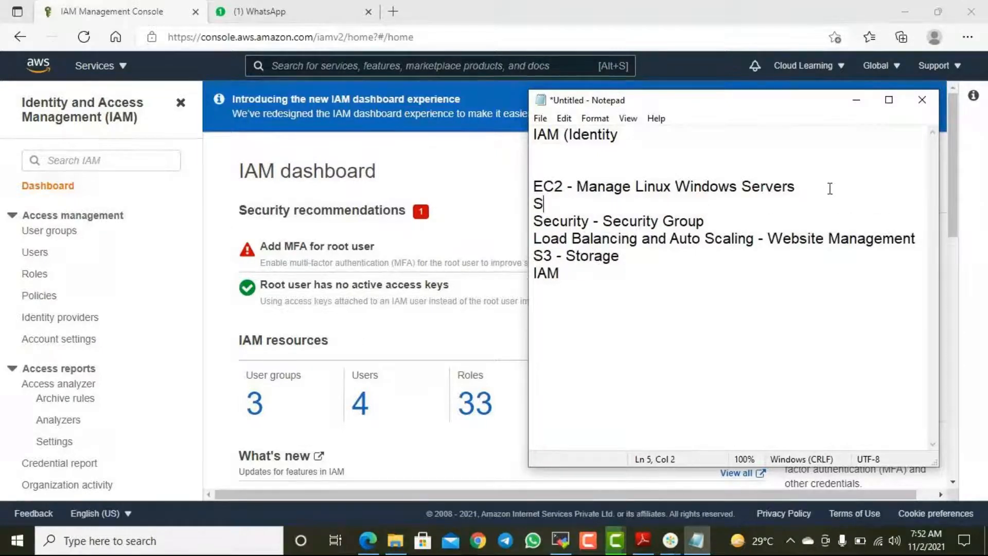
key(BackSpace)
key(BackSpace)
text(EBS - Sto)
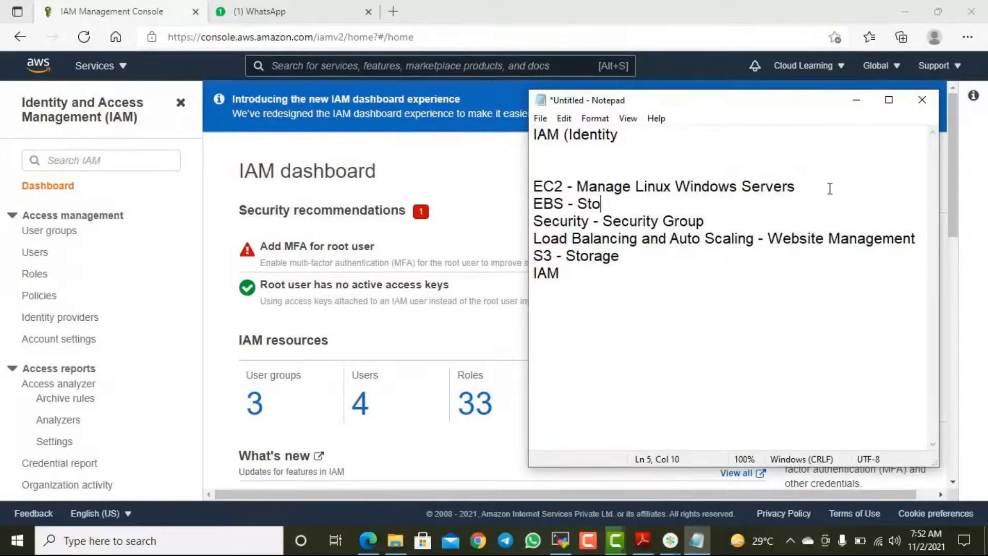
text(rage for Servers)
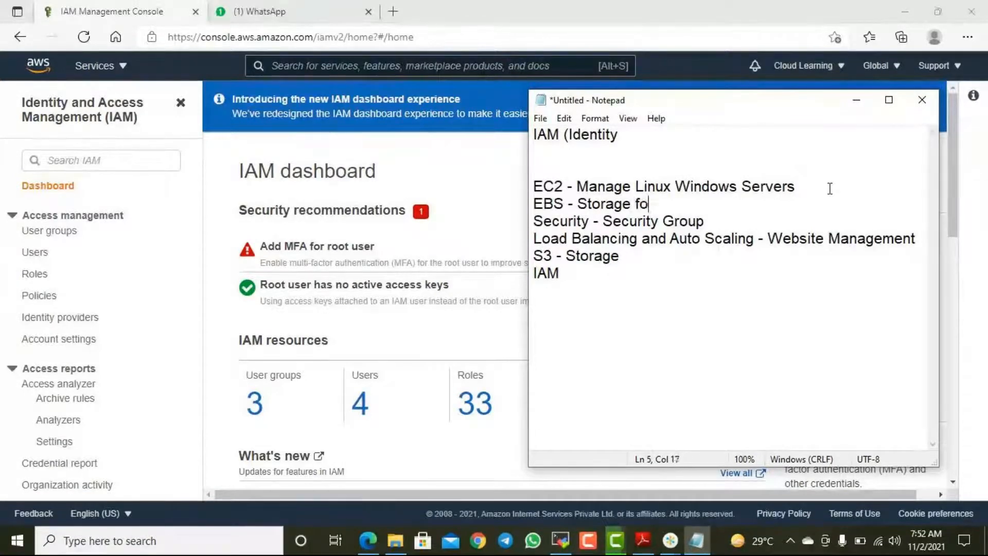
- Extend the S3 line so that it reads "S3 - Storage for Objects"
key(Down)
key(Down)
key(Down)
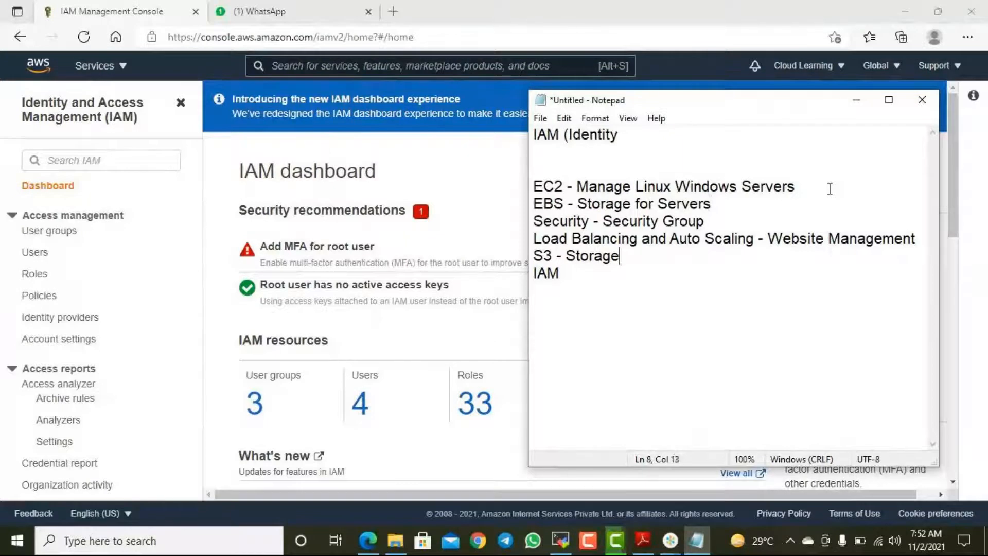
text(for Objects)
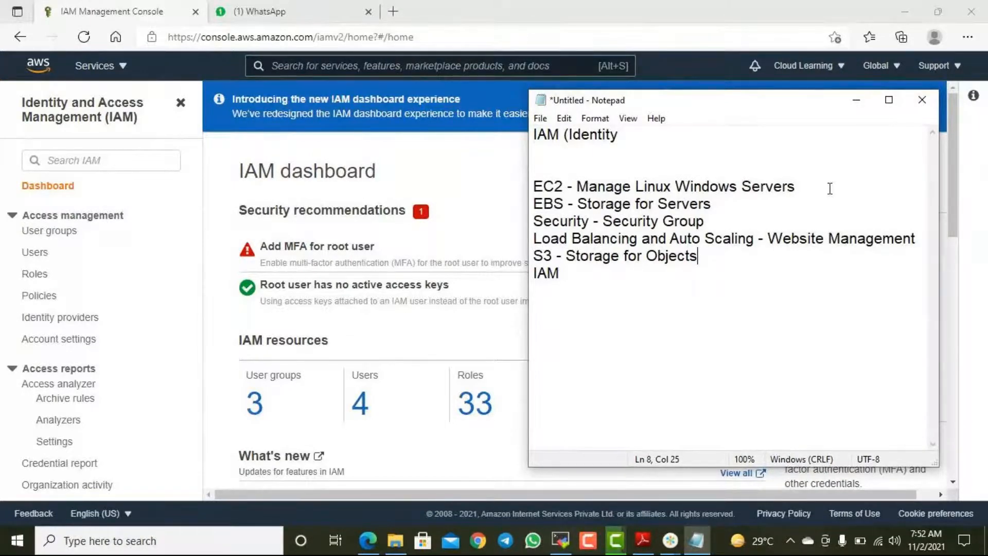
- Add RDS, Cloud Watch and VPC on separate lines below IAM in the service list
click(617, 274)
key(Return)
text(RDS)
key(Return)
text(Cloud Wat)
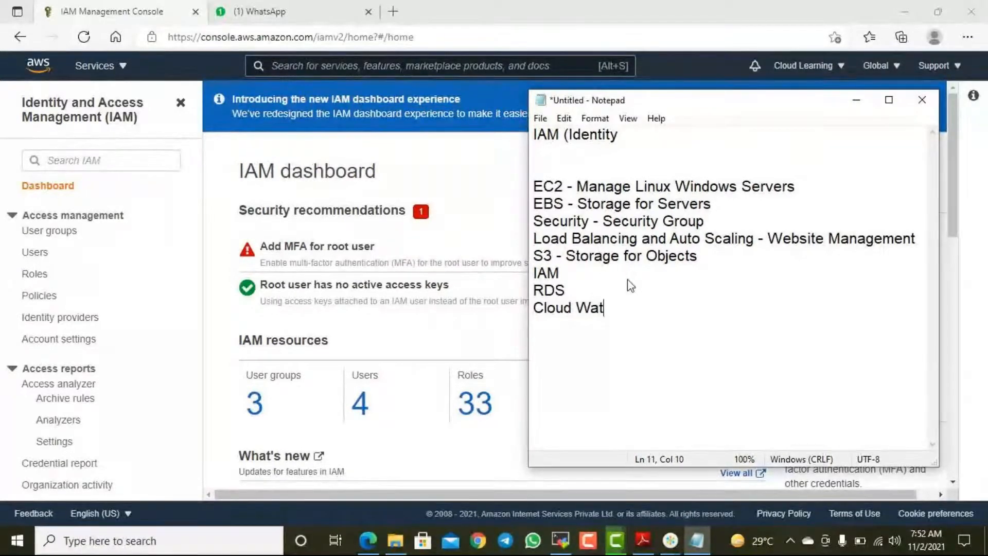
text(ch)
key(Return)
text(VPC)
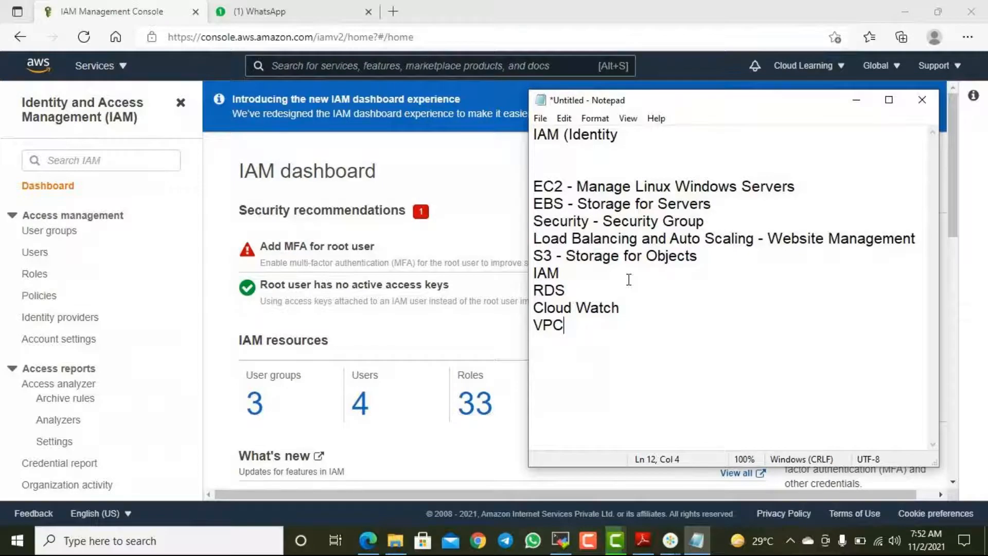
drag(597, 327, 535, 187)
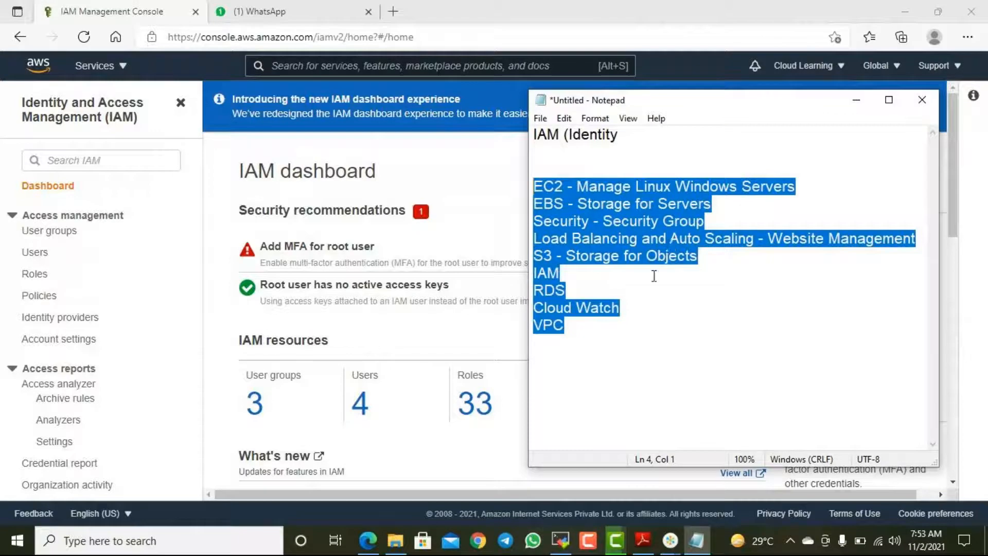
click(637, 288)
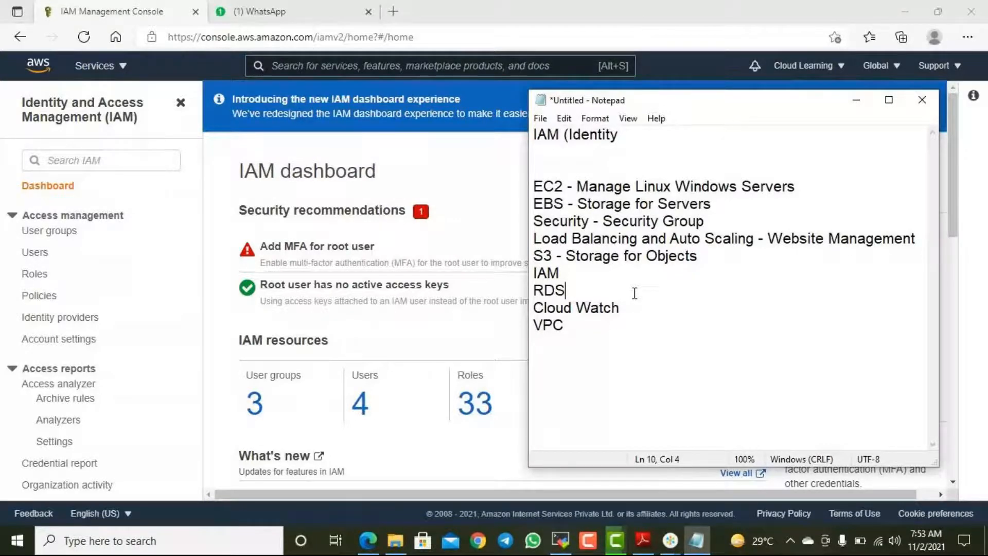
drag(572, 329, 697, 318)
- Complete the first line of the notes as "IAM (Identity and Access Management)"
click(585, 273)
key(BackSpace)
key(Up)
key(Up)
key(Up)
key(Up)
key(Up)
key(Up)
key(Up)
key(Up)
key(End)
text(and Access Managem)
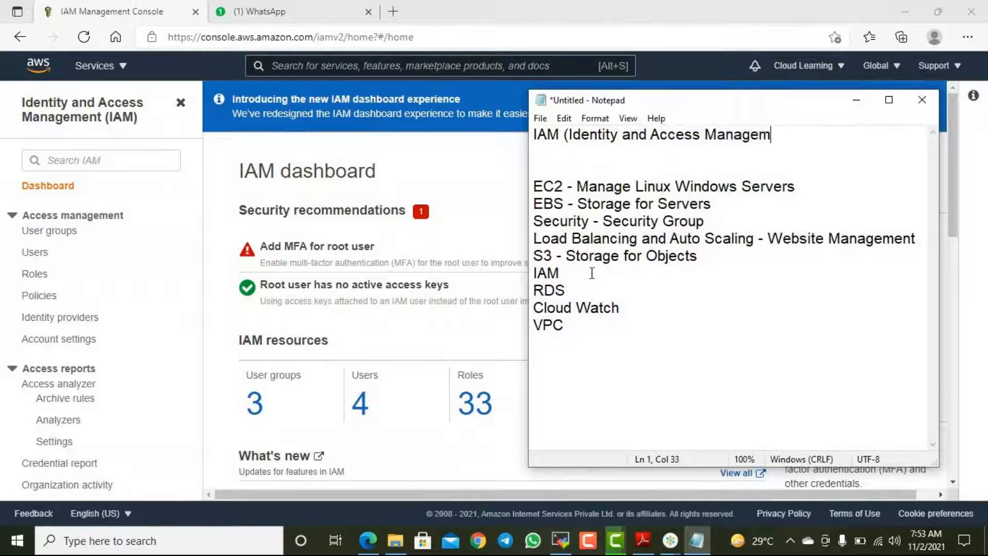
key(BackSpace)
text(ment))
- List User, Group and Roles on separate lines under the IAM heading, after a blank line
key(Return)
key(Return)
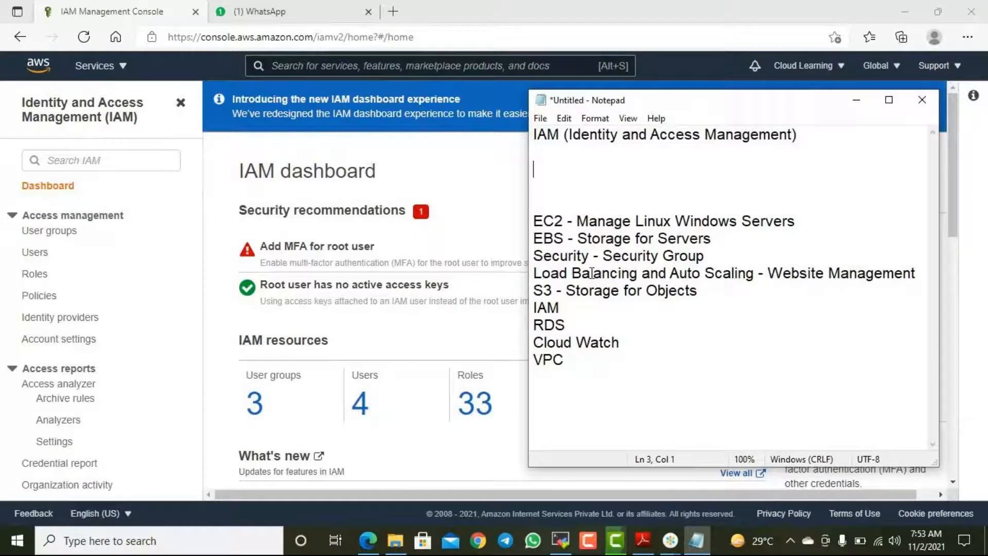
text(Us)
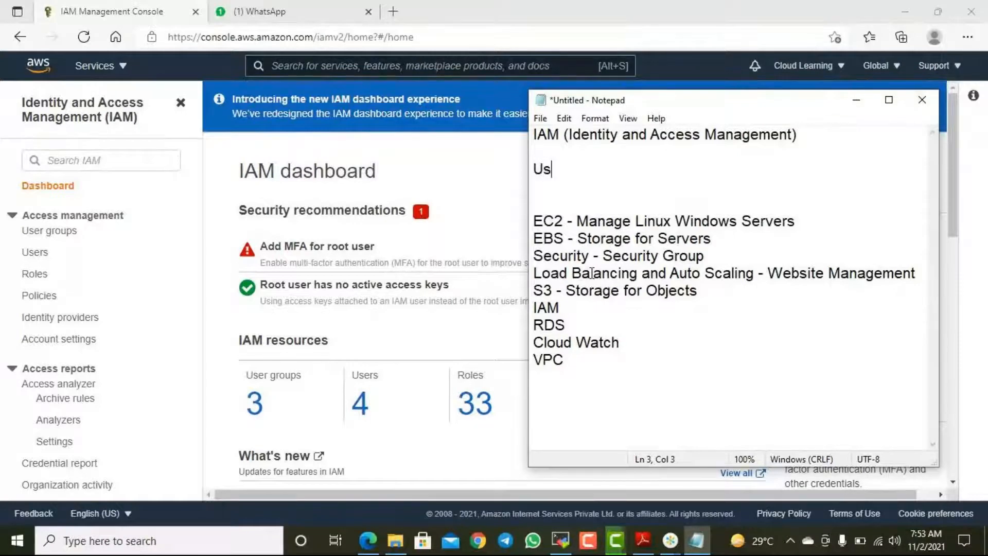
text(er)
key(Return)
text(Group)
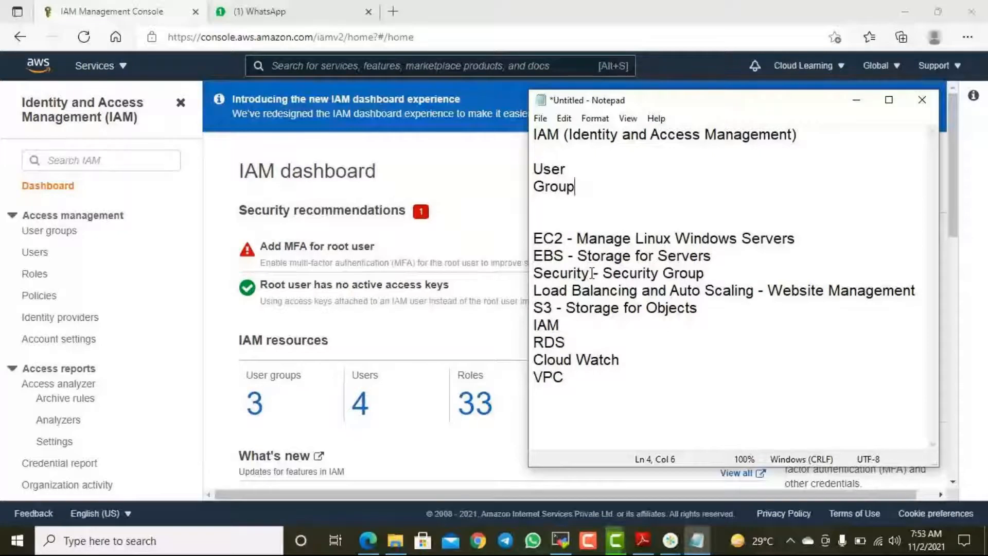
key(Return)
text(Roles)
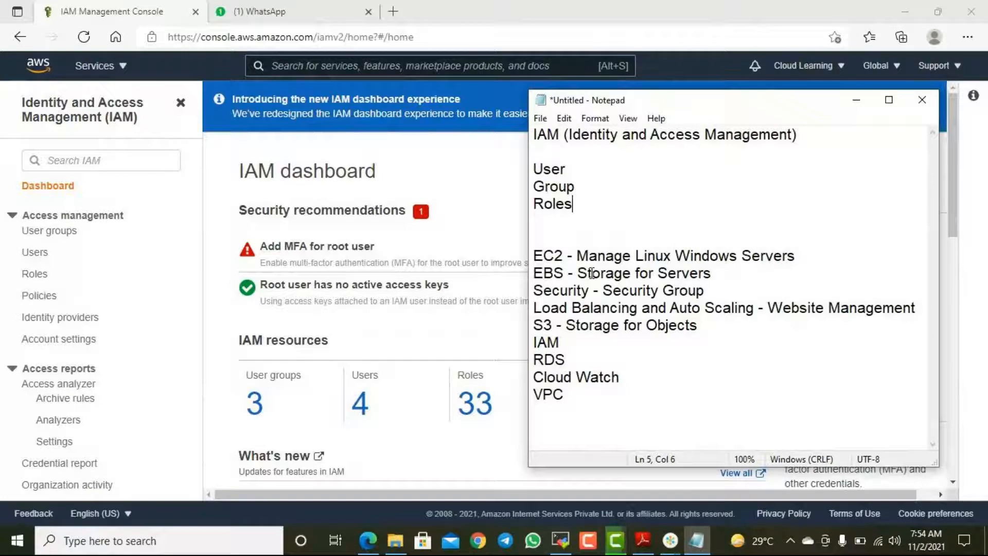
- Add the line "Access - Via Console, Cli, Api, Sdk" below Roles, separated by a blank line
key(Return)
key(Return)
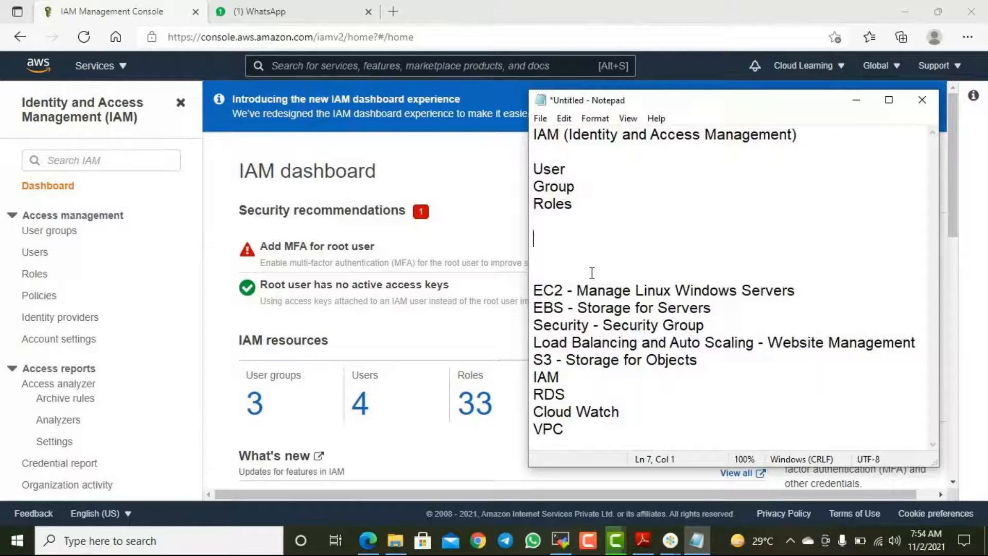
text(Access)
text(- )
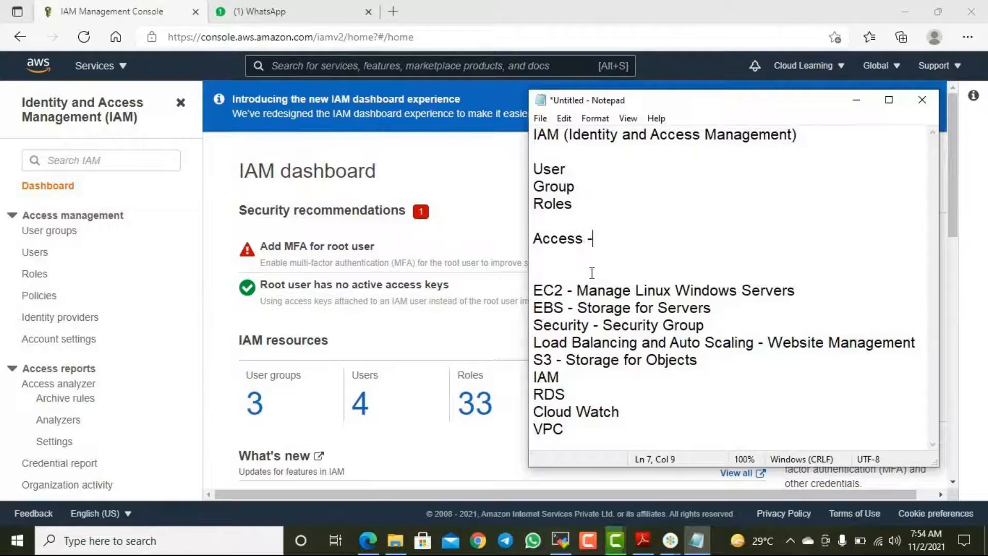
text(Via Console)
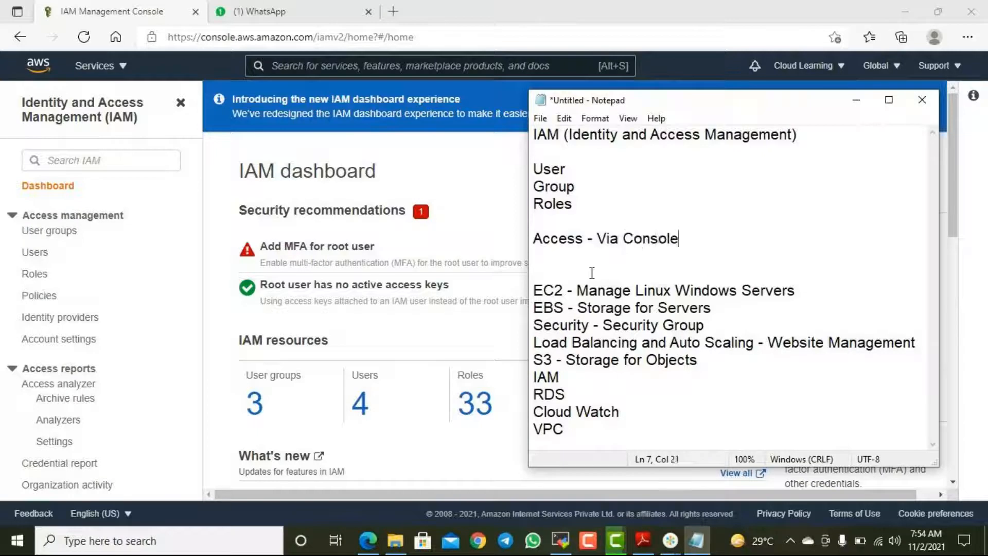
text(, Cli, API)
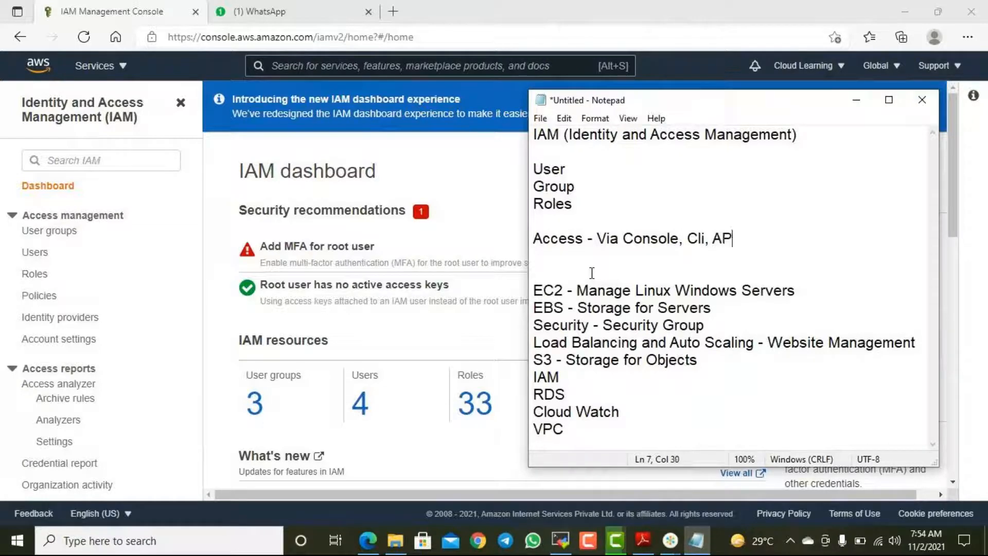
key(BackSpace)
key(BackSpace)
text(pi)
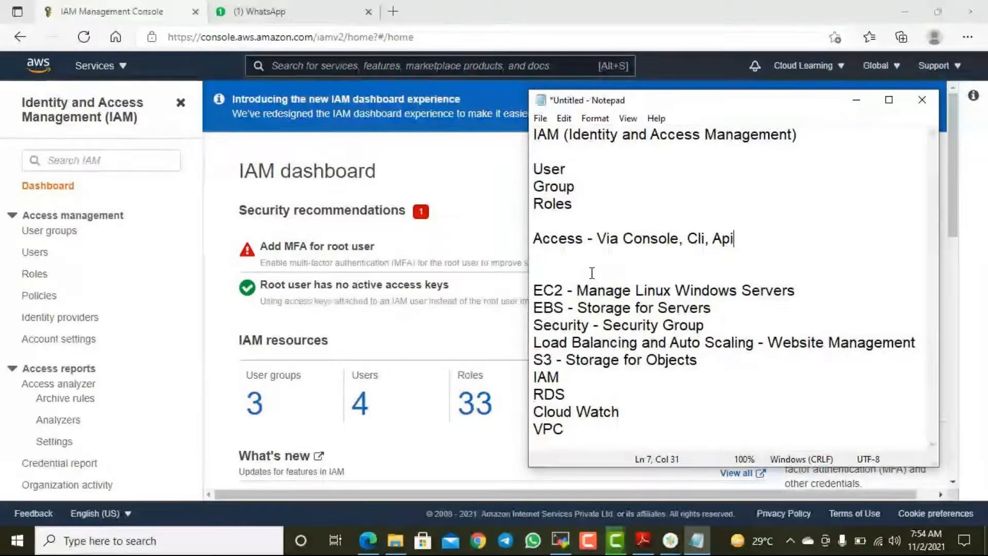
text(, Sdek)
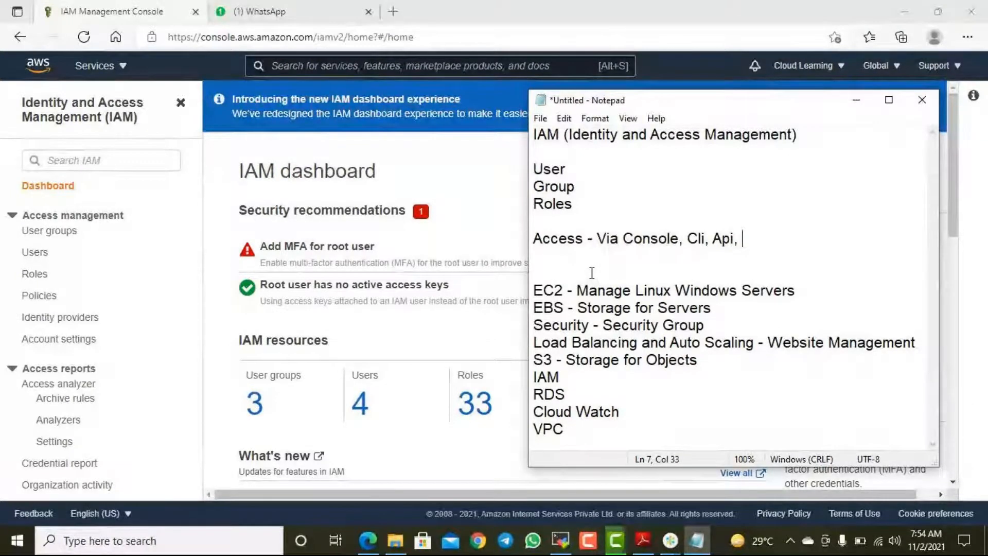
key(BackSpace)
key(BackSpace)
text(k)
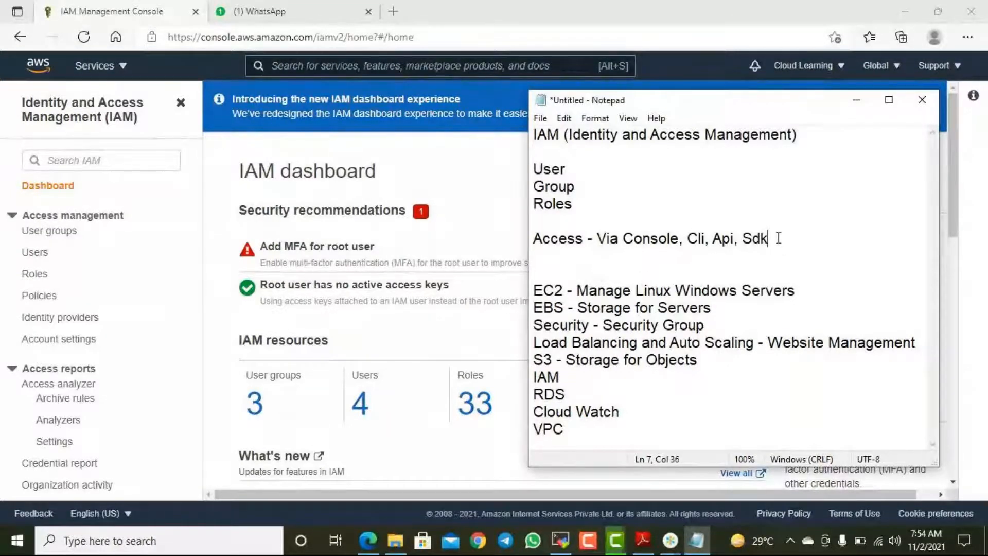
click(515, 9)
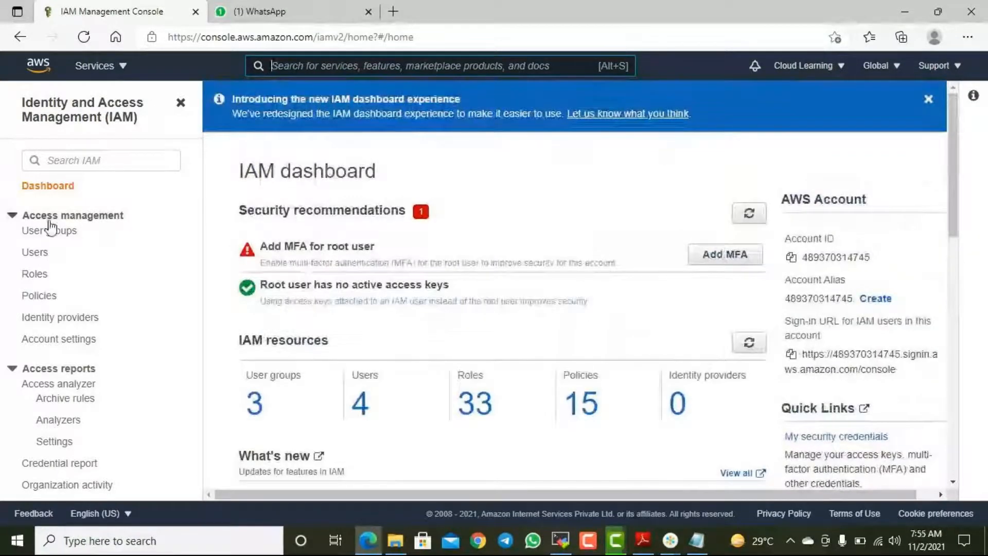
click(697, 547)
click(618, 204)
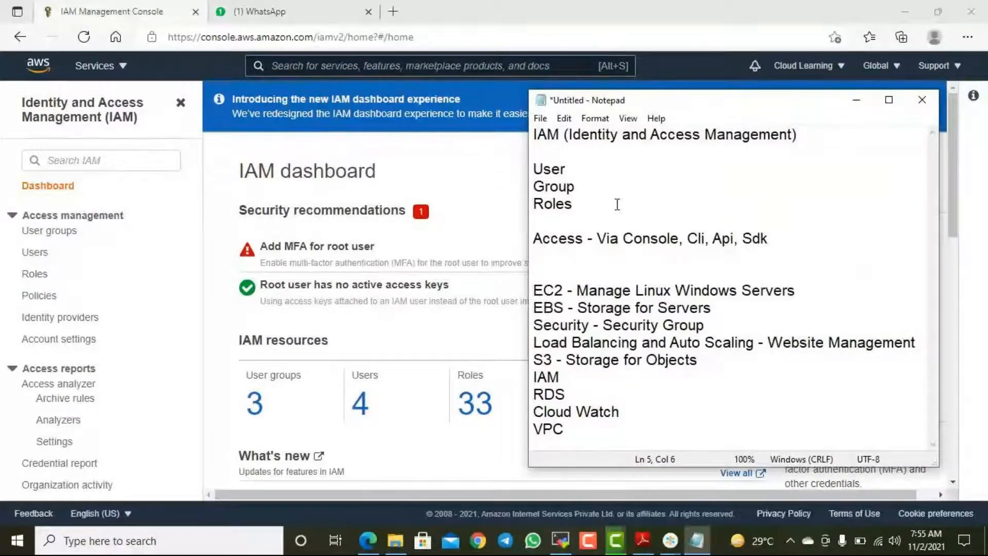
- Add the description "- Console Access and Programmitic Access" to the User line
click(582, 169)
text(- Console )
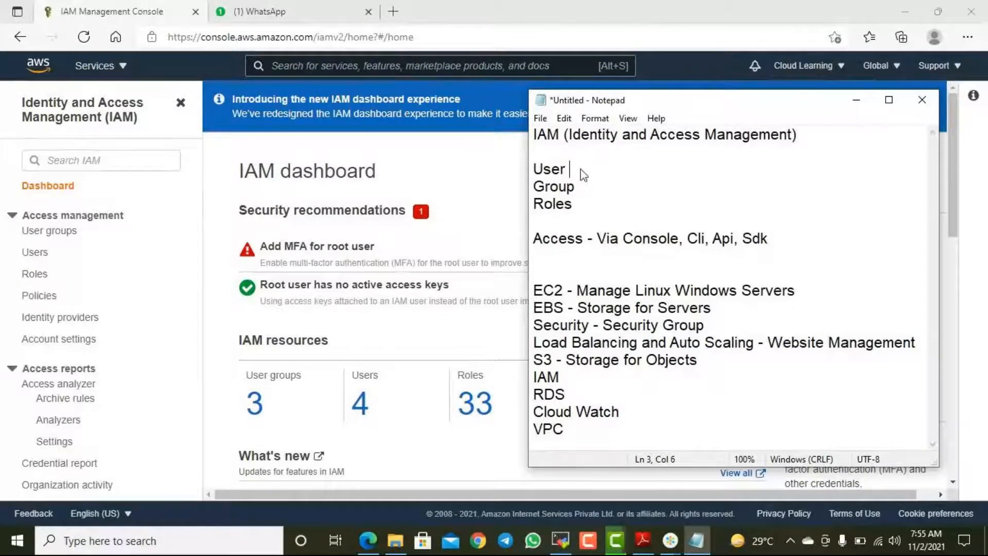
text(Access and )
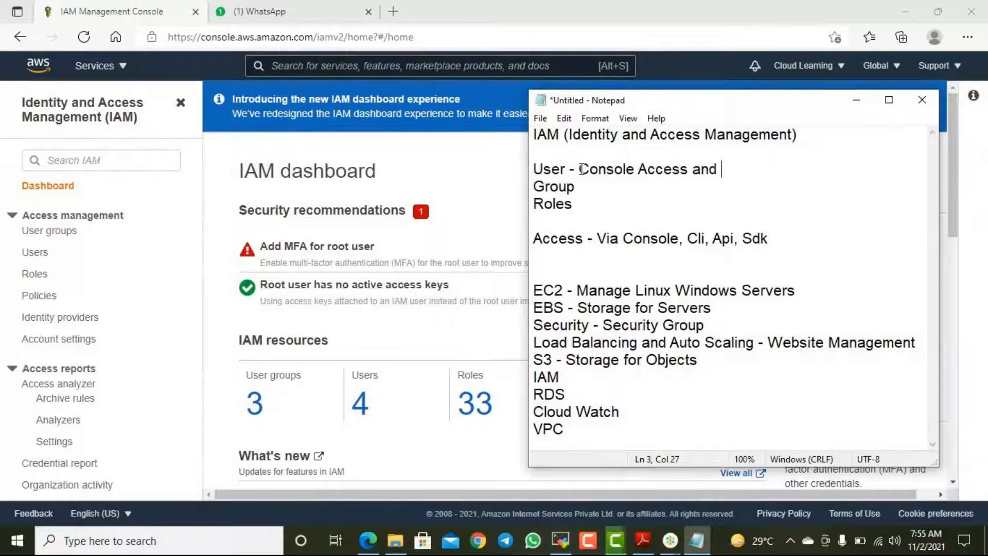
text(Programmitic Access)
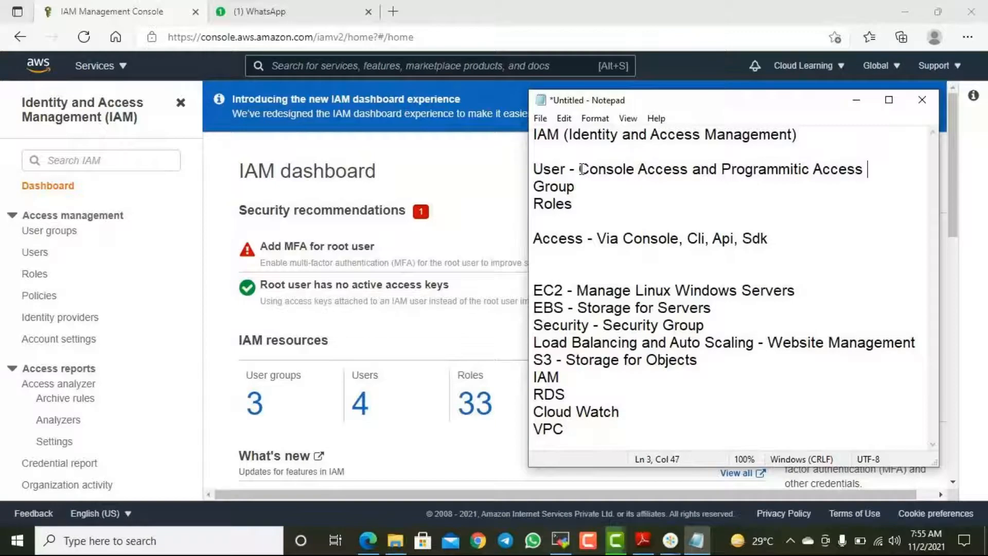
key(BackSpace)
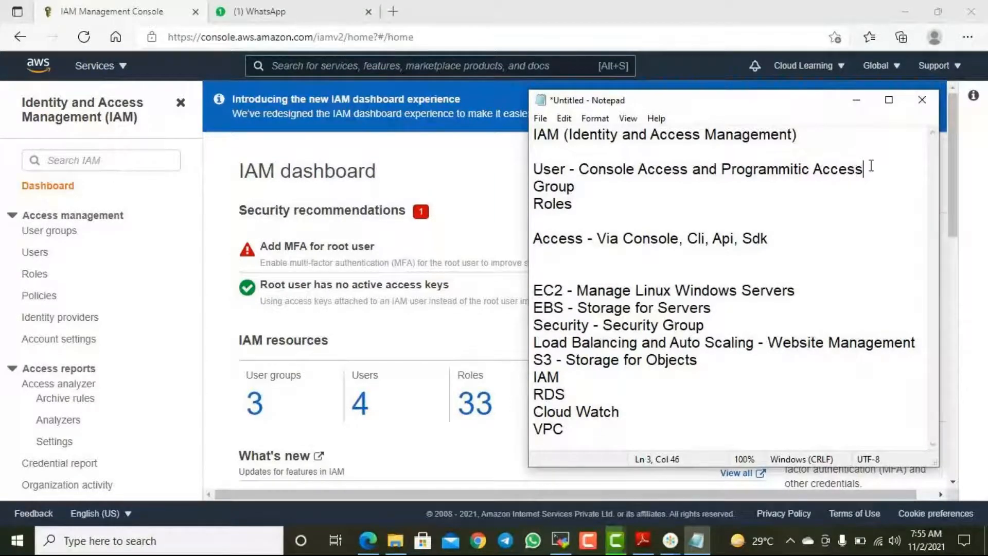
- Append "(Access Key and Secret Key)" after "Programmitic Access" on the User line
key(Return)
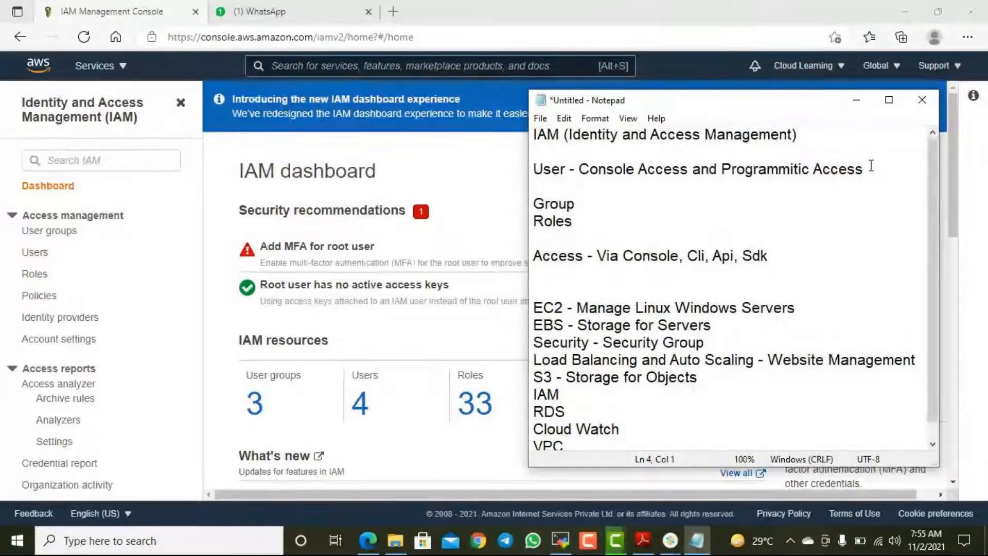
key(BackSpace)
text((Access Key and Secret Key))
- Insert "(User ID and Password)" after "Console Access" on the User line
key(Up)
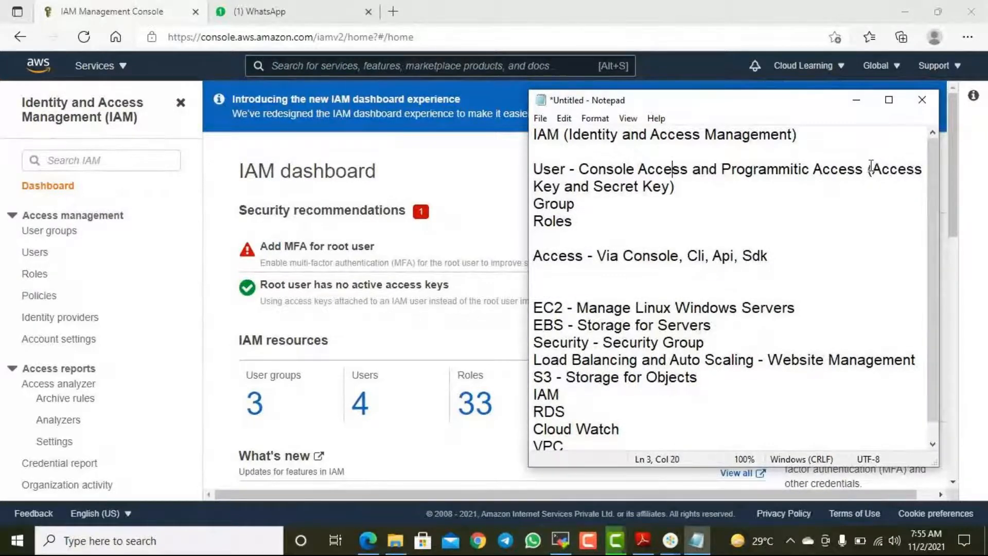
key(Right)
key(Right)
key(Right)
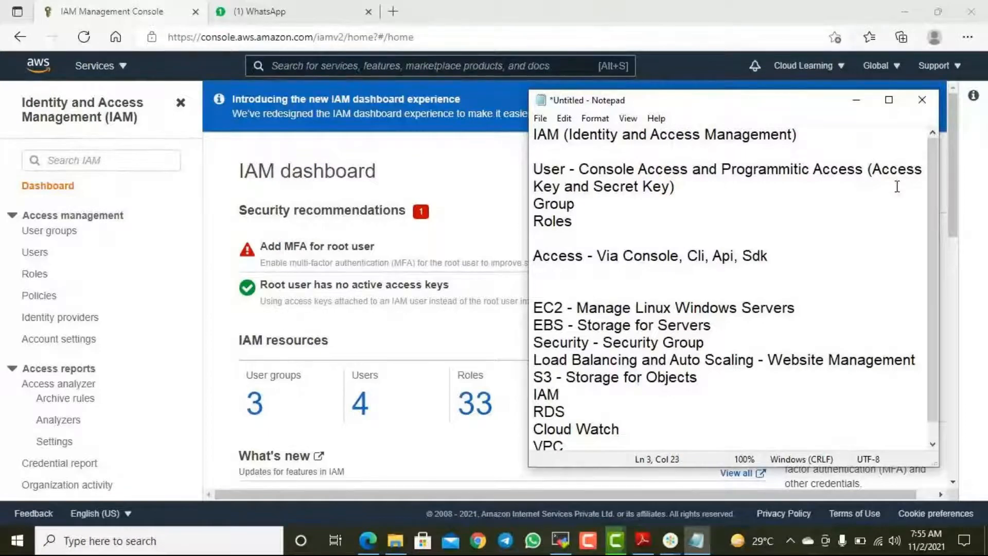
text((User )
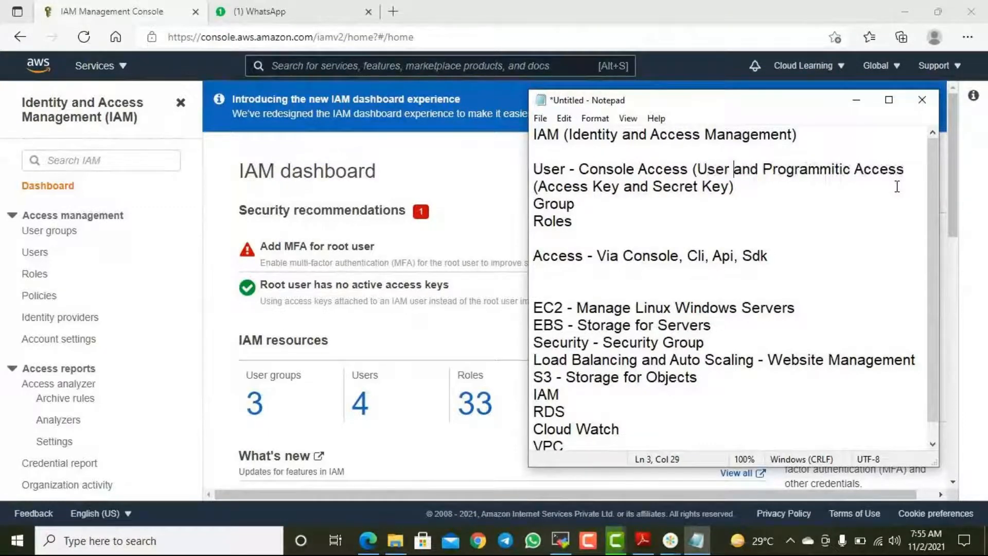
text(ID and Password))
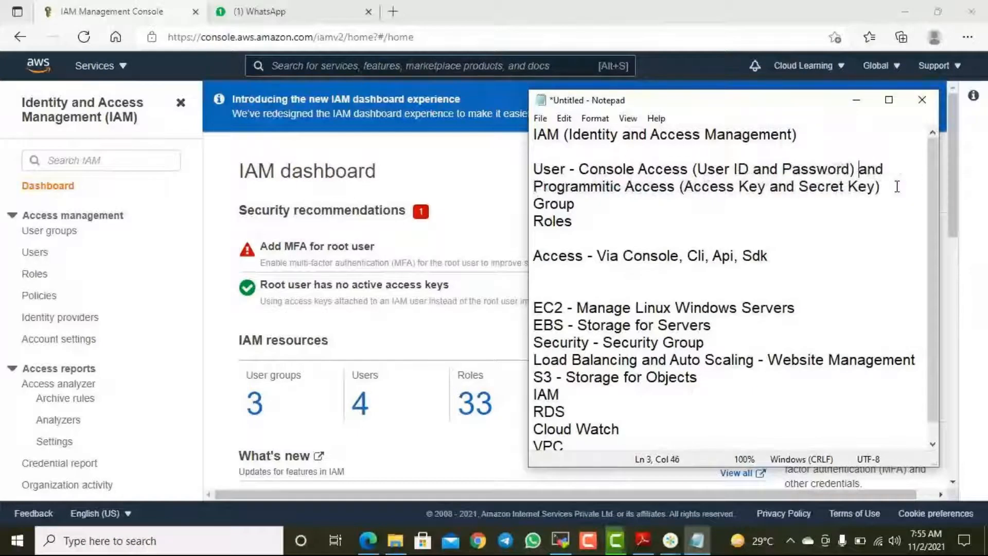
click(897, 187)
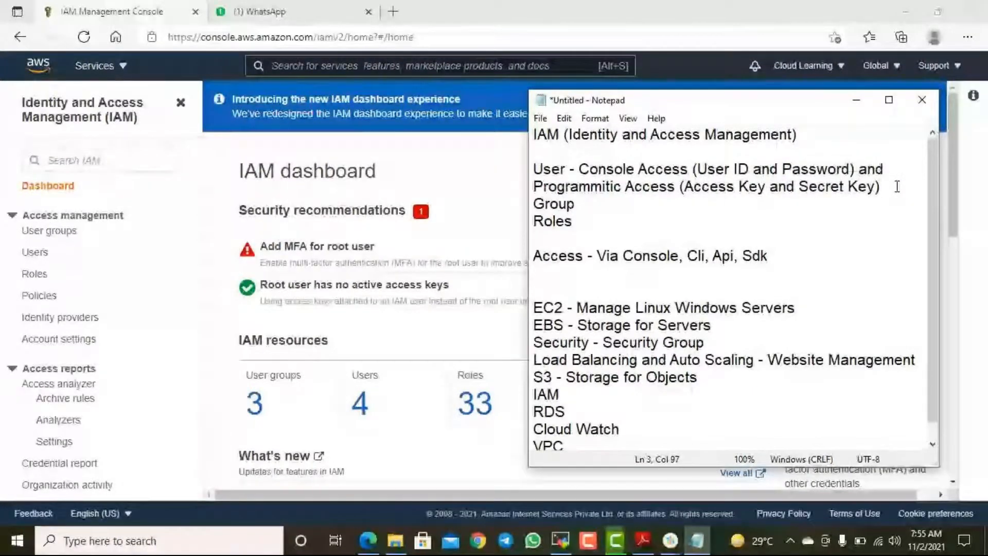
key(Return)
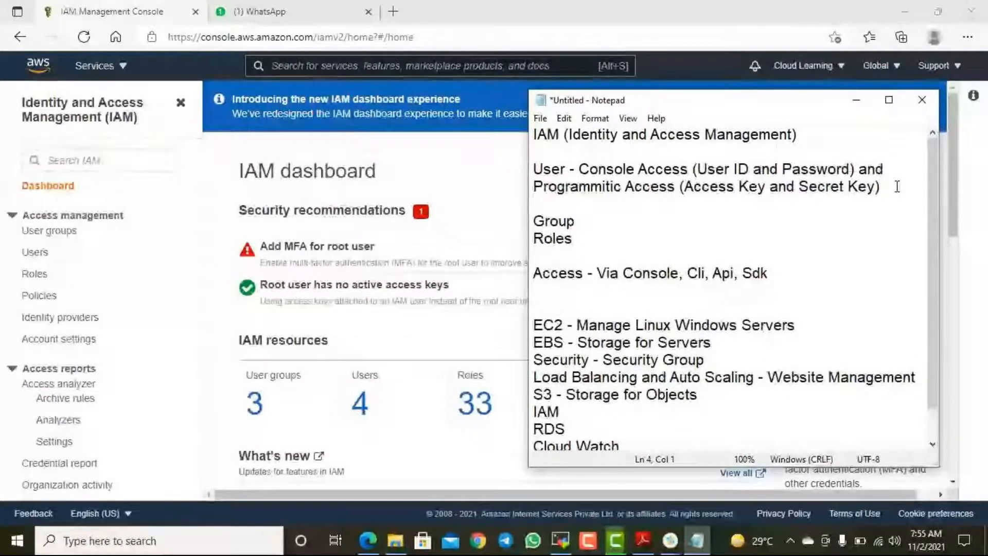
key(Delete)
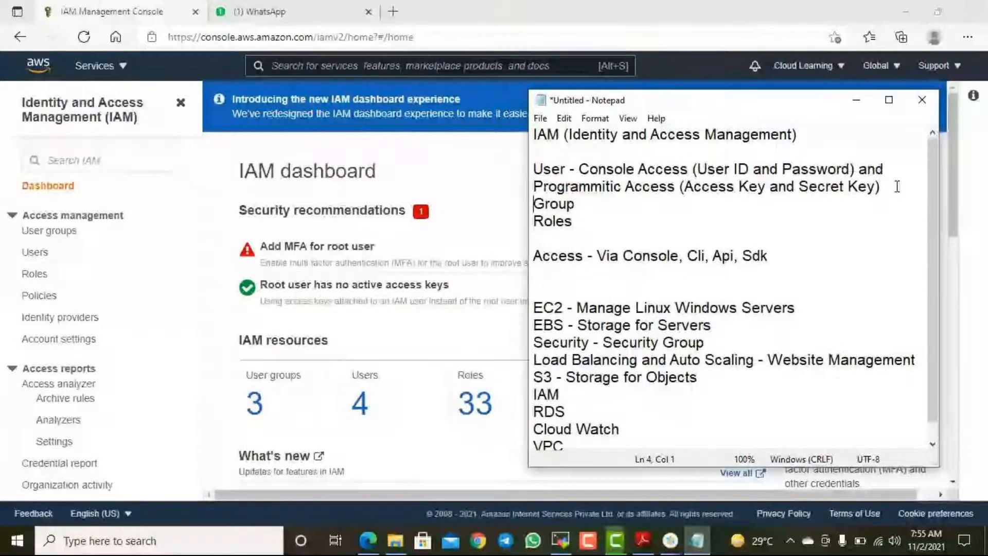
- Add the entry "Policies" on a new line directly below Roles, keeping a blank line before the Access line
key(End)
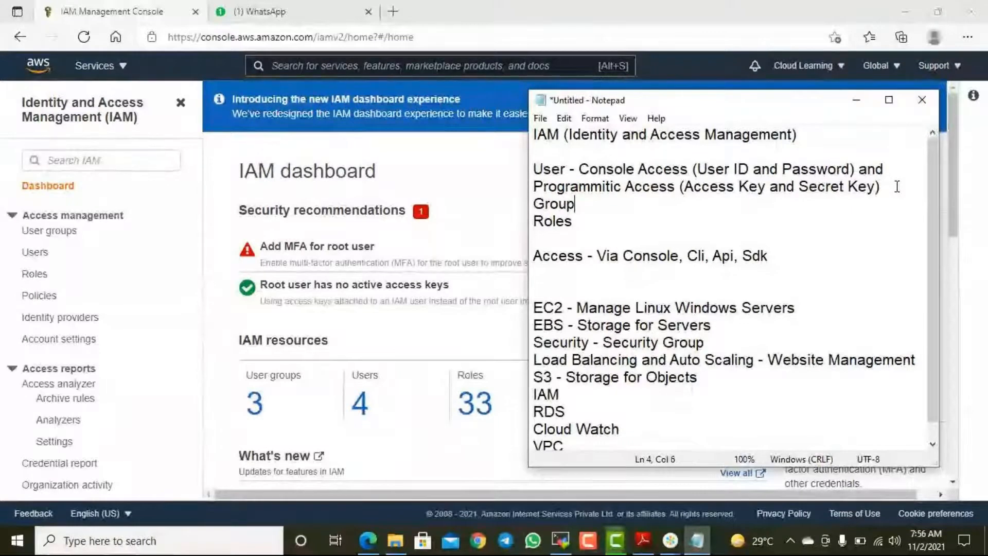
key(Down)
key(Down)
key(Return)
key(Up)
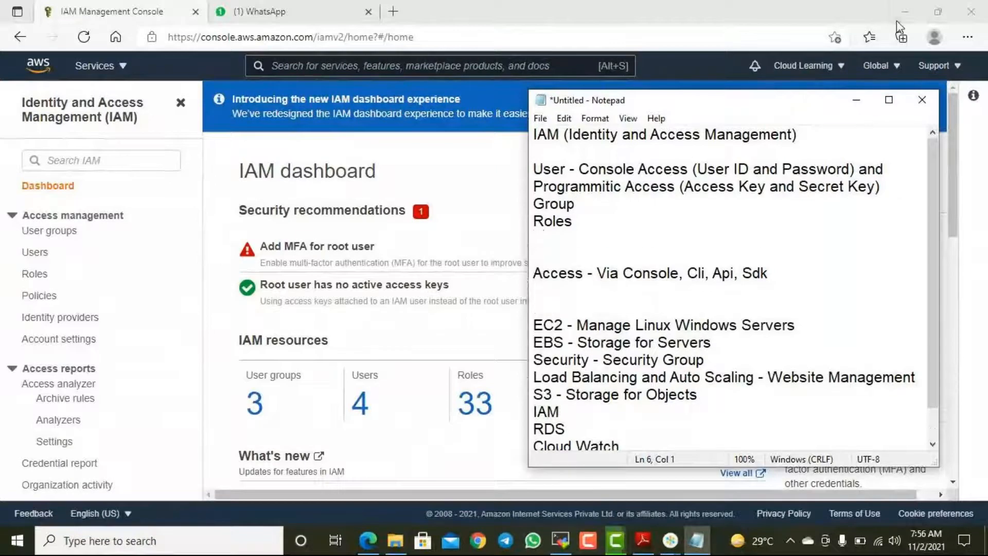
text(Policies)
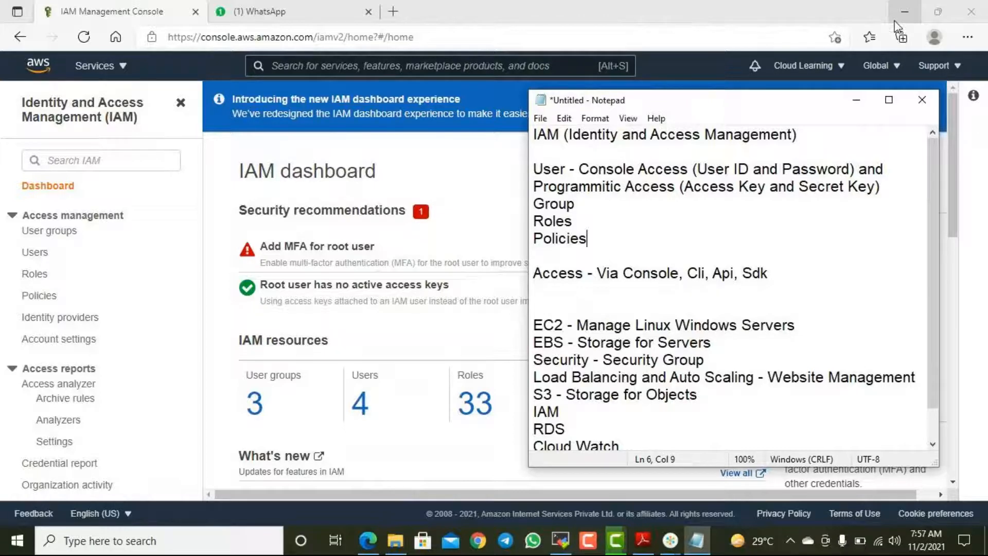
- Describe the Group entry with "- L1,L2, L3 group"
drag(577, 204, 517, 204)
click(571, 204)
drag(574, 205, 535, 208)
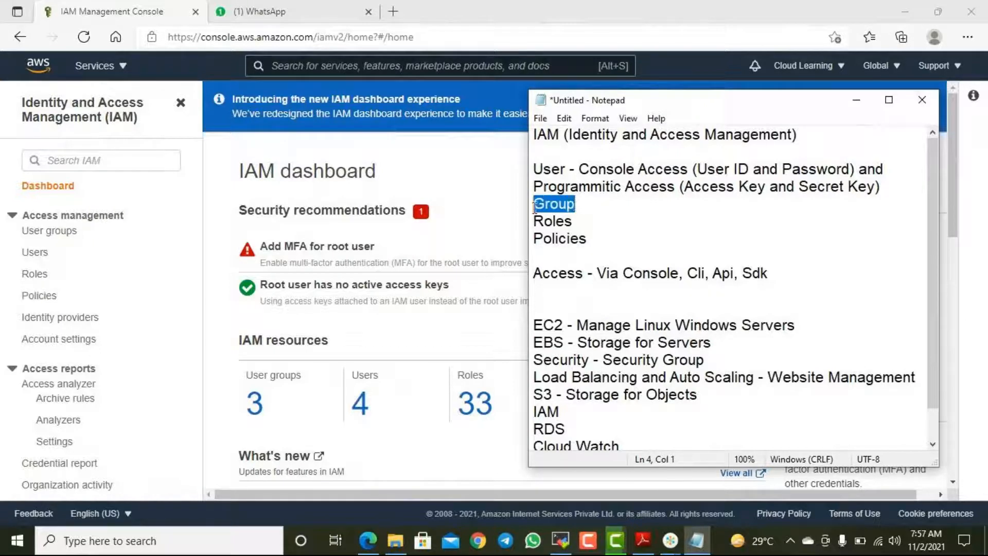
click(582, 209)
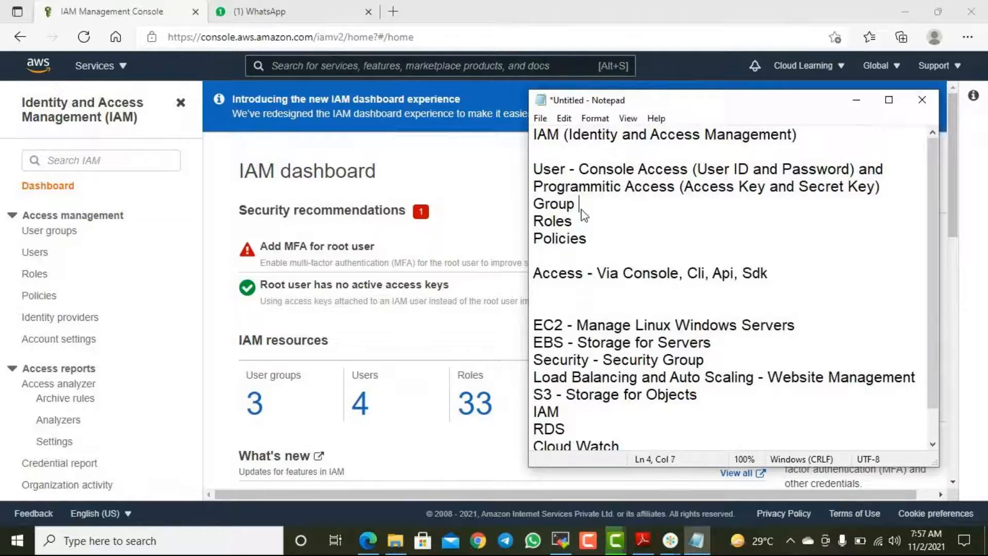
text(L1,L)
key(BackSpace)
text(L2, L3 group)
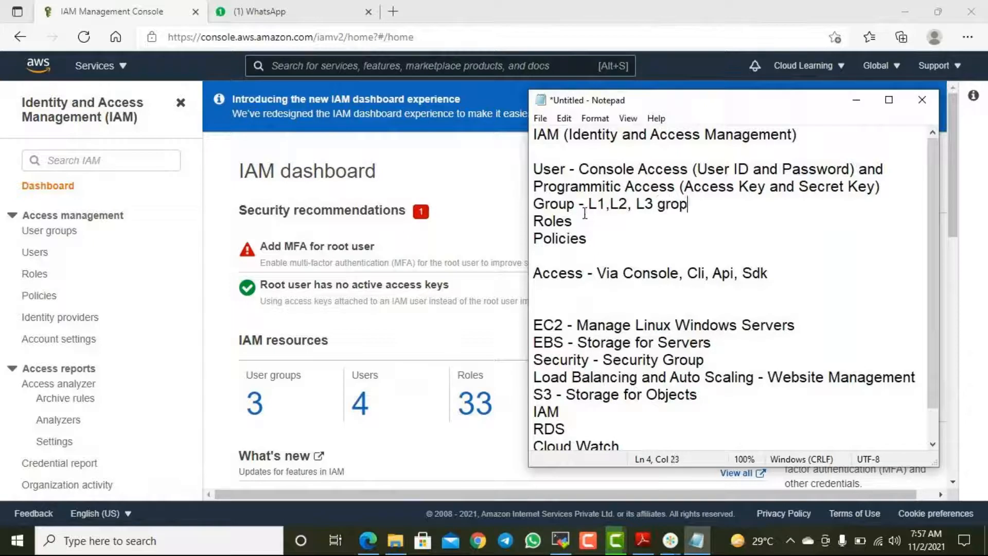
- Extend the Group description with "or Devloper, Administrator" after the L1,L2, L3 group text
key(BackSpace)
text(up or Devloper Adm)
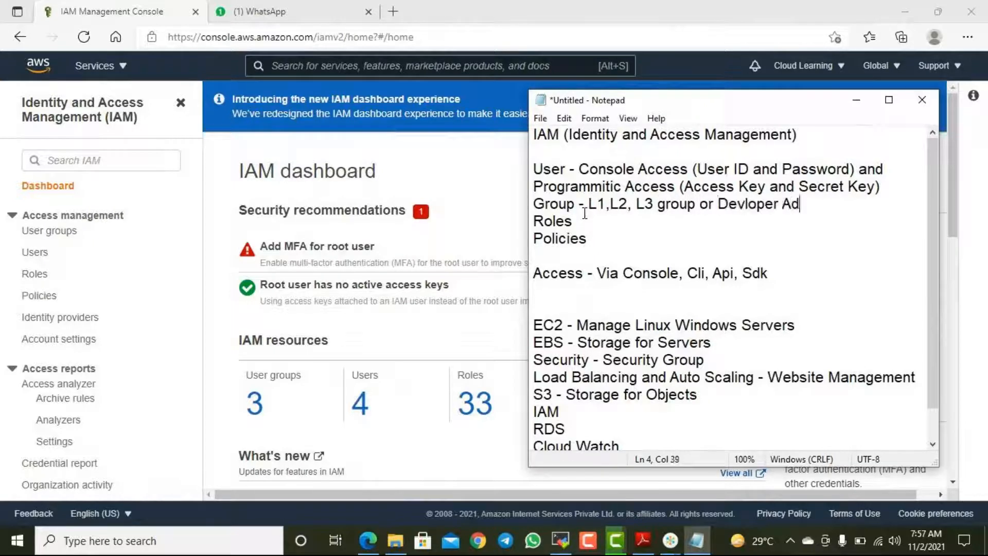
key(BackSpace)
key(BackSpace)
key(BackSpace)
key(BackSpace)
text(, Admin)
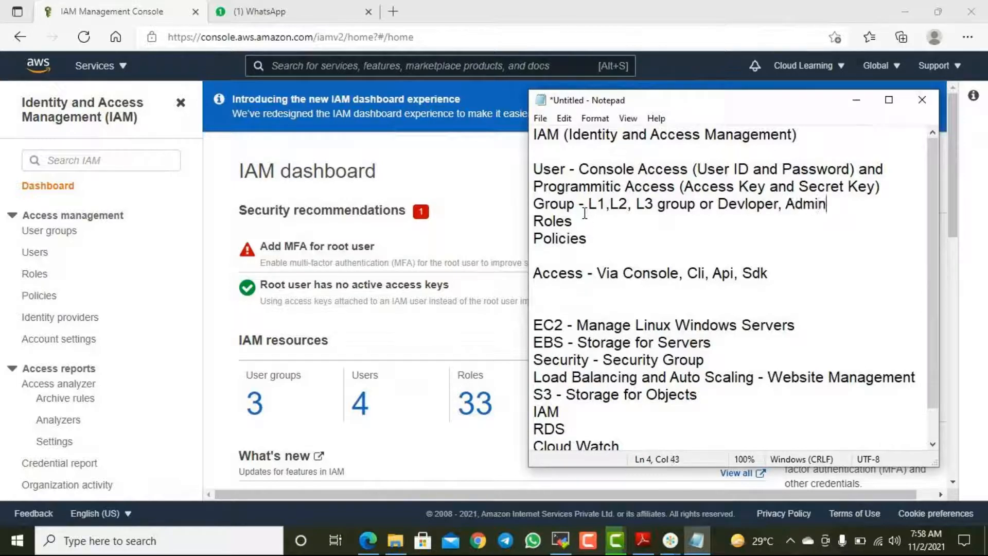
text(istrator)
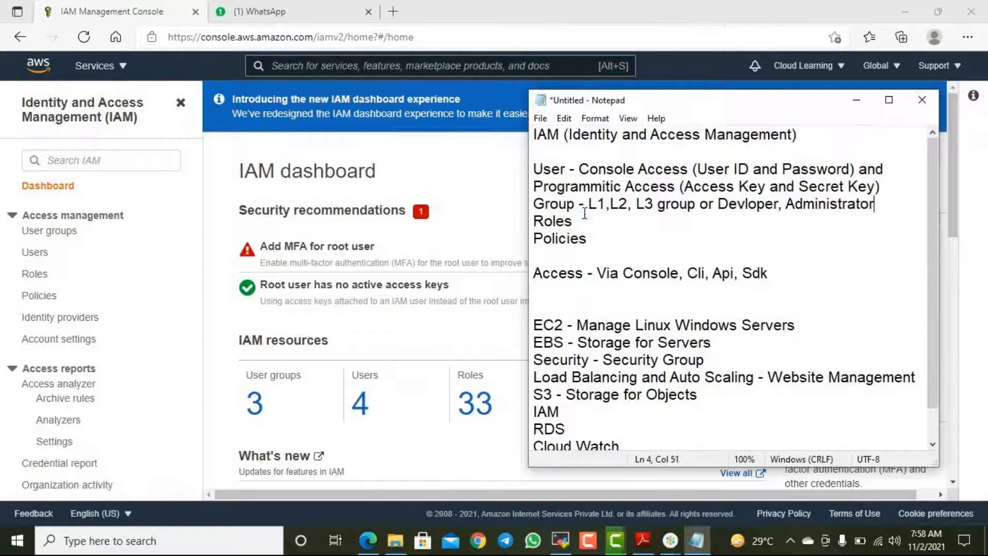
- Add the description "- SNS service need permission to send notification" to the Roles line
click(585, 214)
text(-)
text(SNS service need)
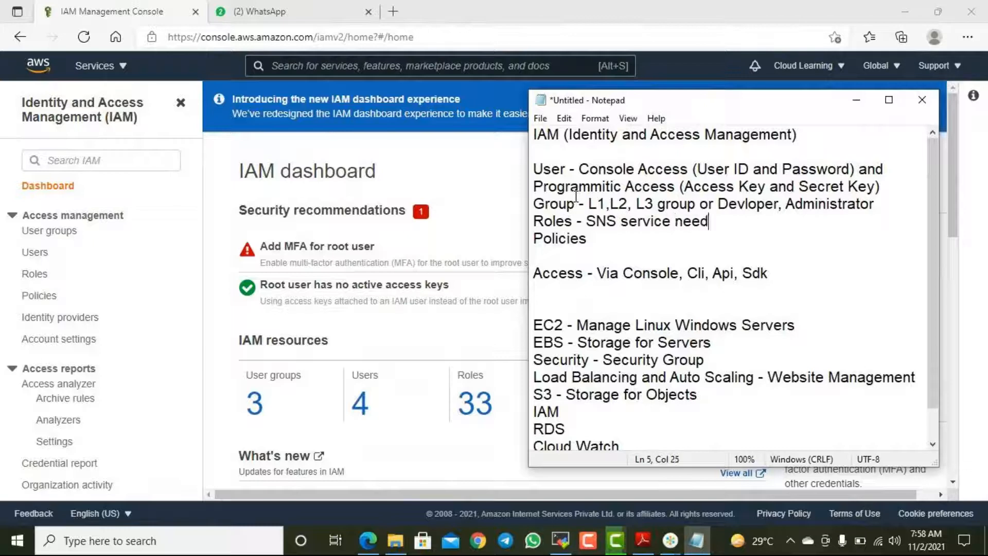
text( to send)
key(ctrl+Left)
key(ctrl+Left)
text(permis)
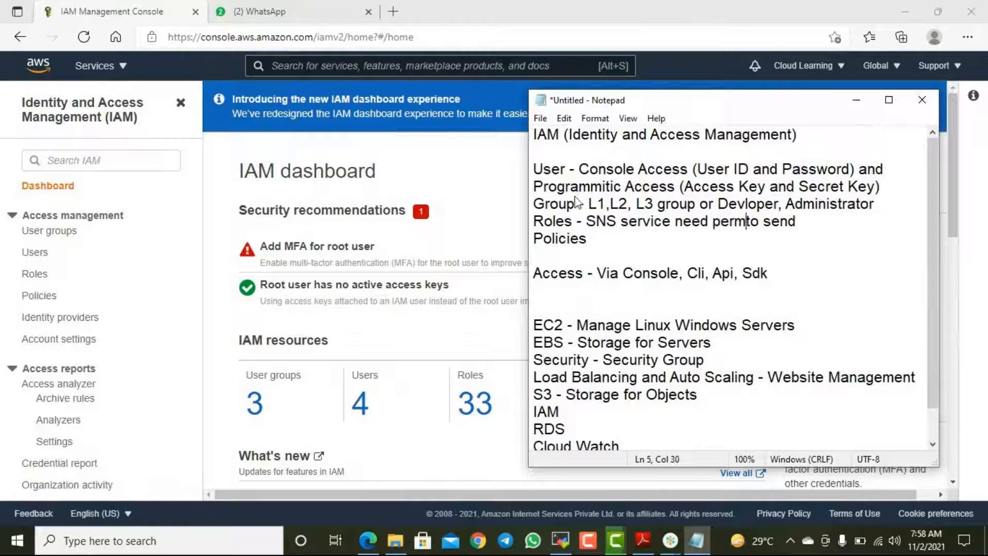
text(sion)
key(End)
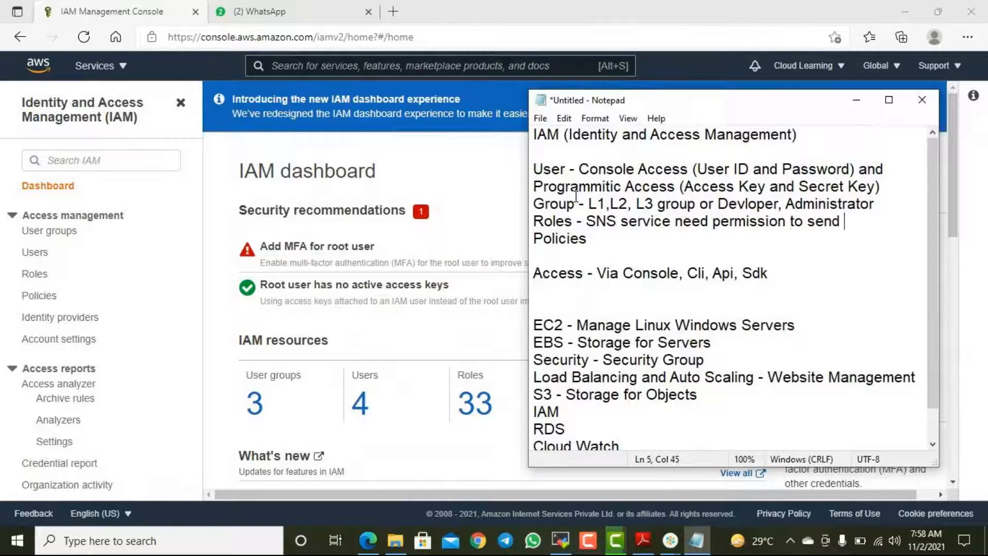
text(notici)
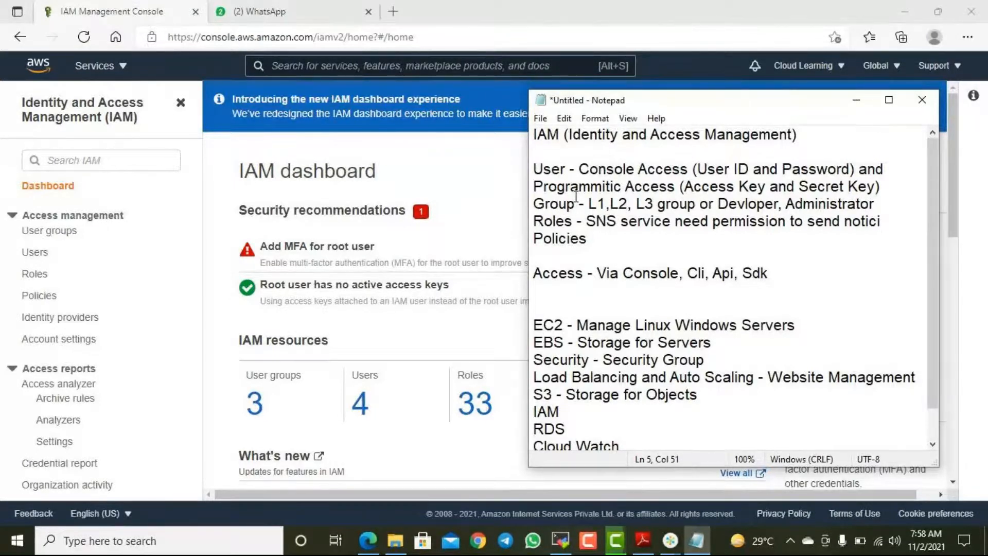
key(BackSpace)
key(BackSpace)
text(fication)
- Move the SNS sentence onto its own line below "Roles -", with a blank line before and after it
key(ctrl+Left)
key(ctrl+Left)
key(ctrl+Left)
key(ctrl+Left)
key(ctrl+Left)
key(ctrl+Left)
key(ctrl+Left)
key(ctrl+Left)
key(ctrl+Left)
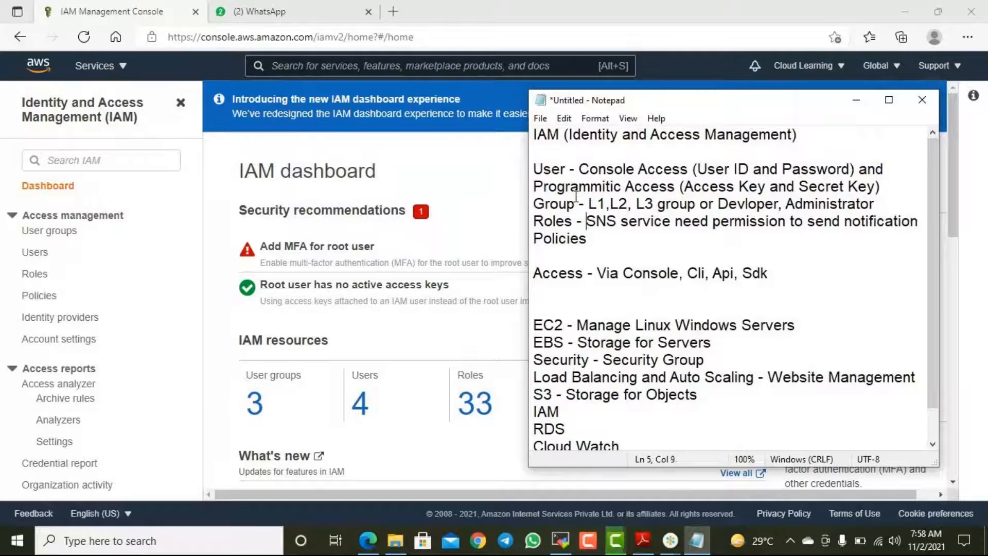
key(ctrl+Right)
key(ctrl+Right)
key(Return)
key(Return)
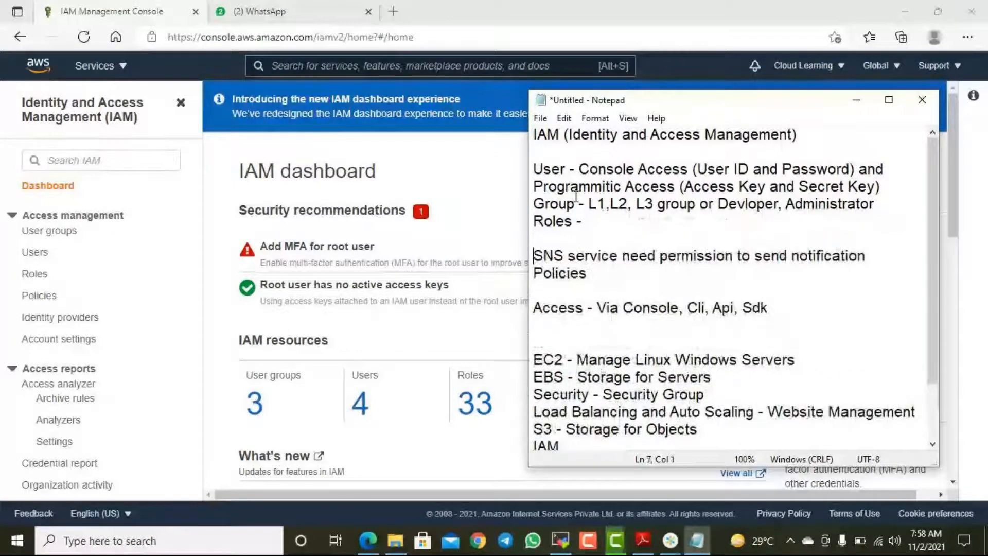
key(End)
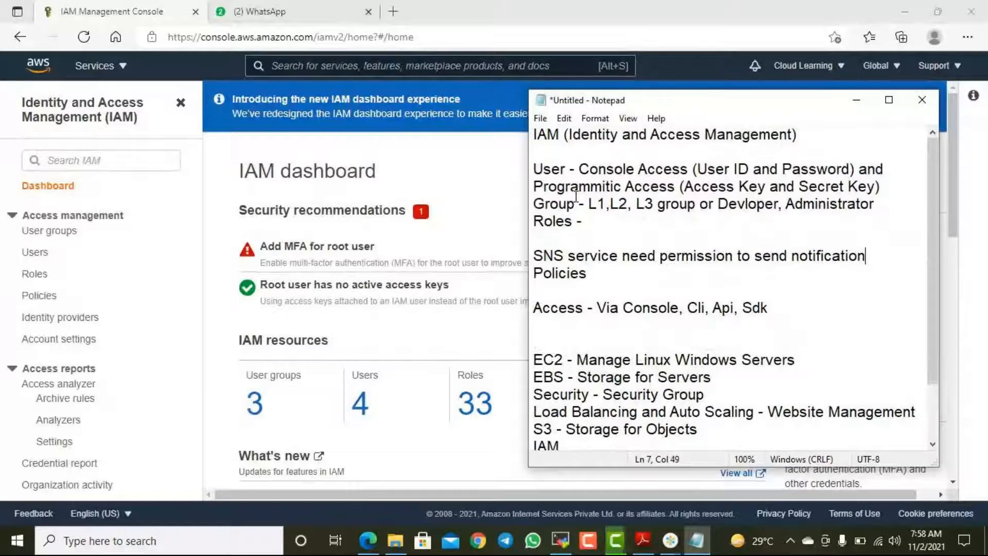
key(Return)
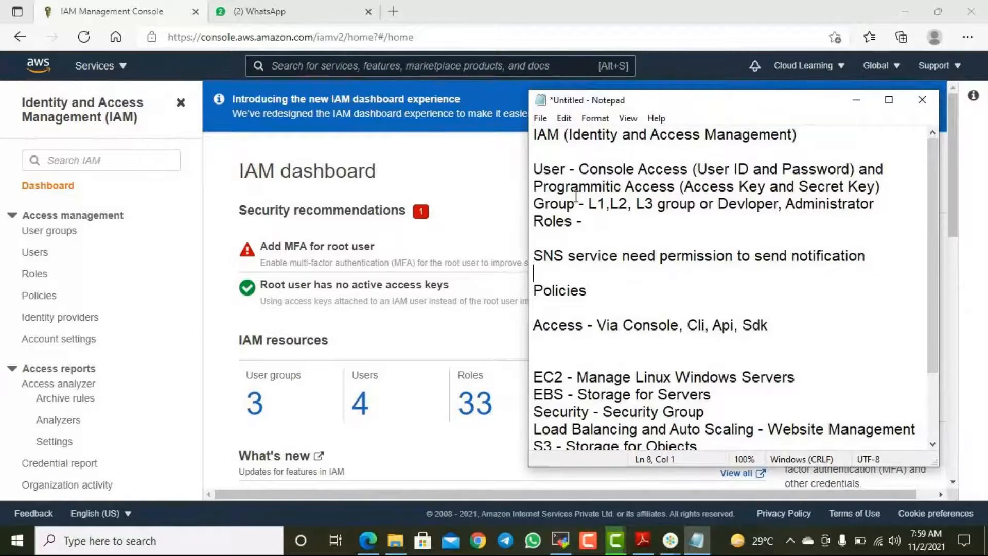
- Insert a blank line above "Roles -" and remove the blank line between it and the SNS sentence
key(Up)
key(Up)
key(Up)
key(Return)
key(Down)
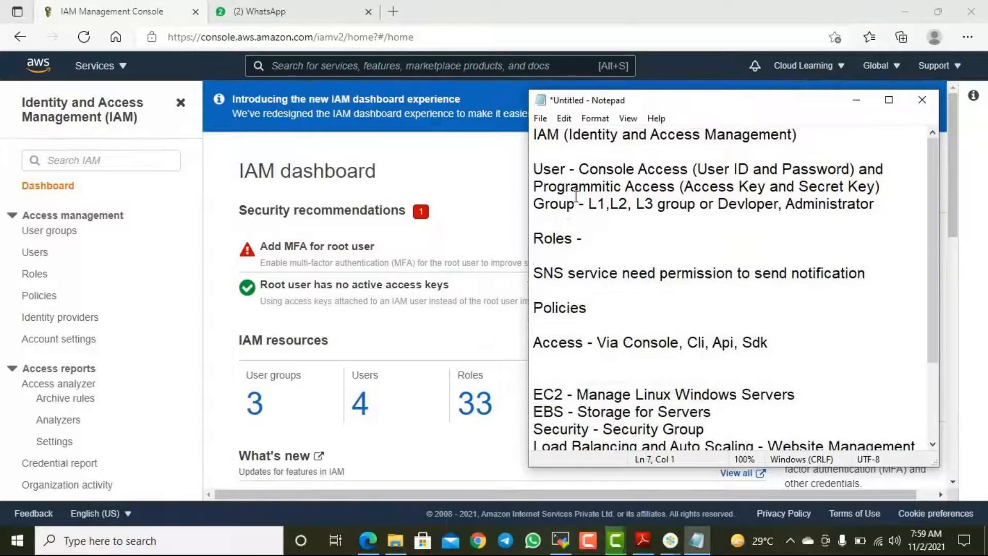
key(Delete)
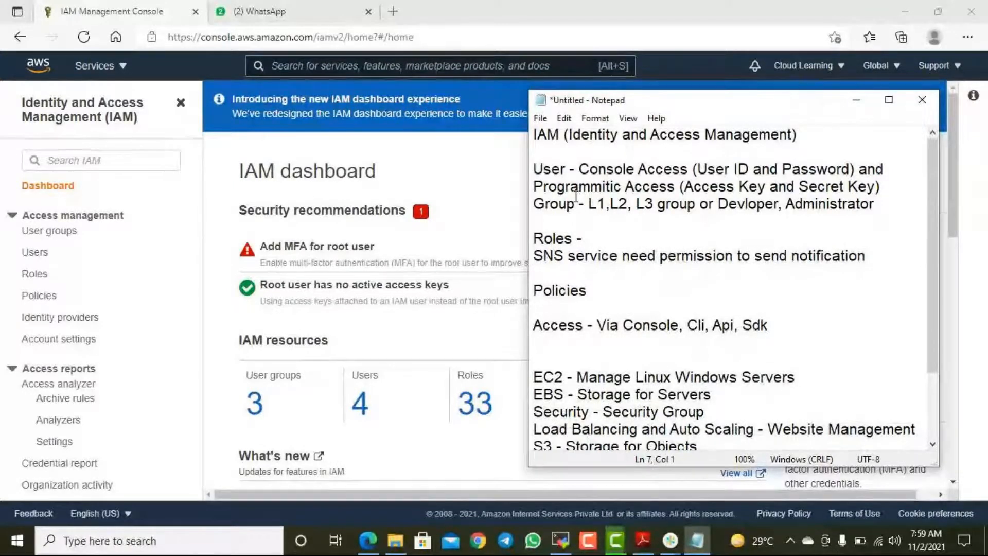
- Add the line "EC2 and Lambda function" directly below the SNS sentence under Roles
key(End)
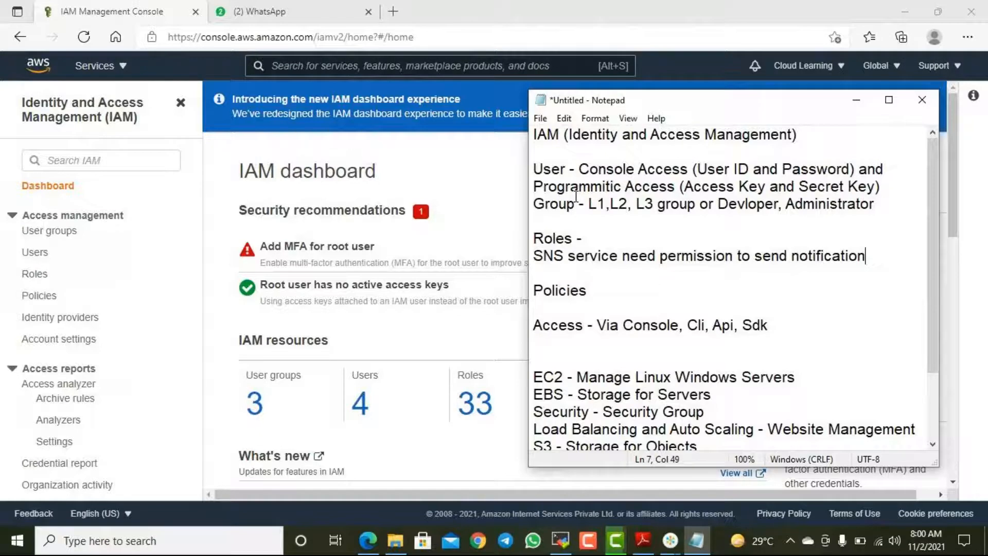
key(Return)
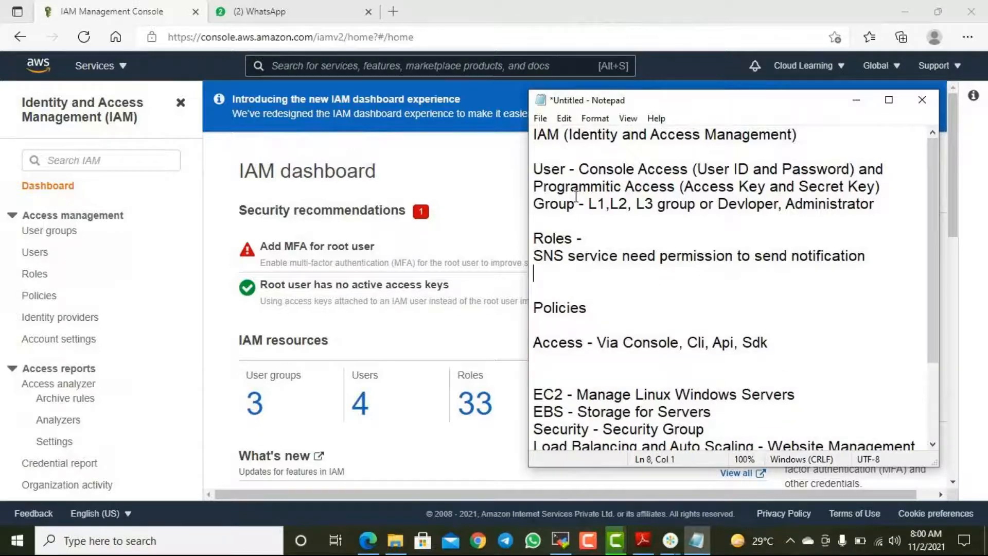
text(EC2 )
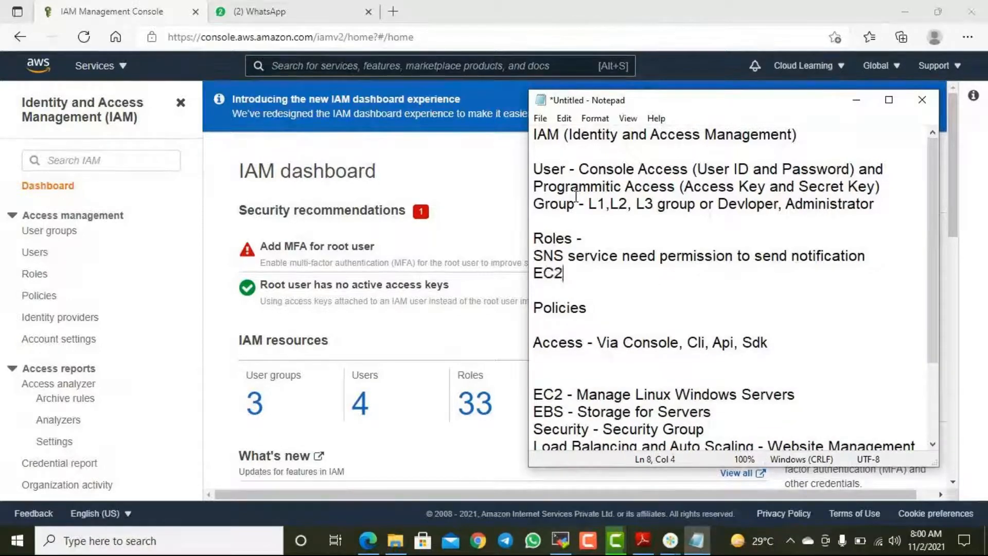
text(or)
key(BackSpace)
key(BackSpace)
text(and Lambda)
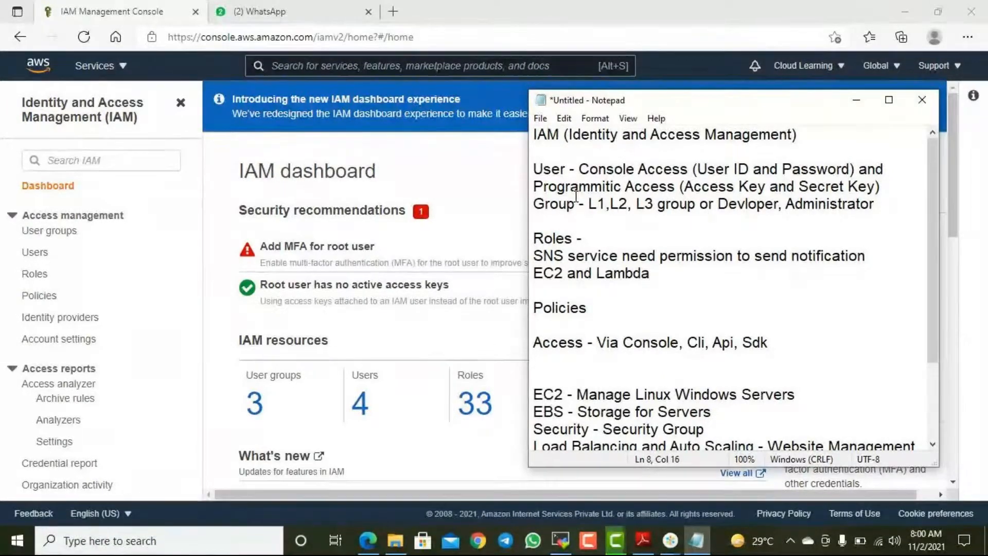
text( function)
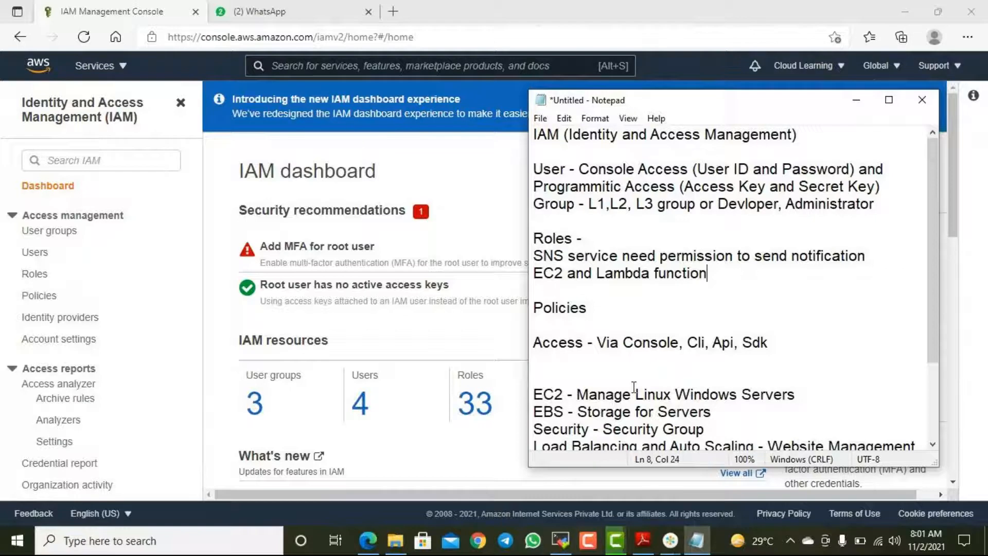
- Add the line "aws configure -" below the EC2 and Lambda line, separated by a blank line
key(Return)
key(Return)
text(a)
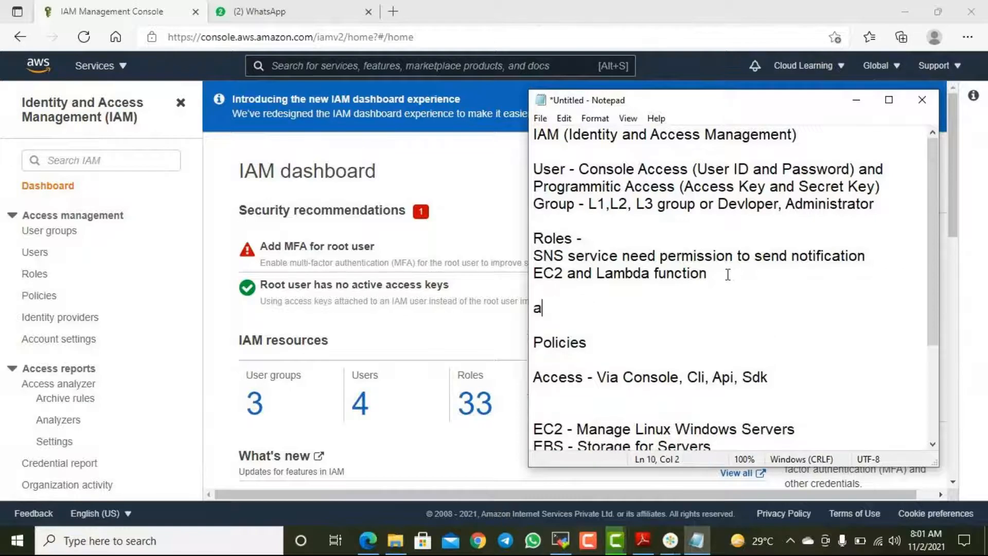
text(ws configure)
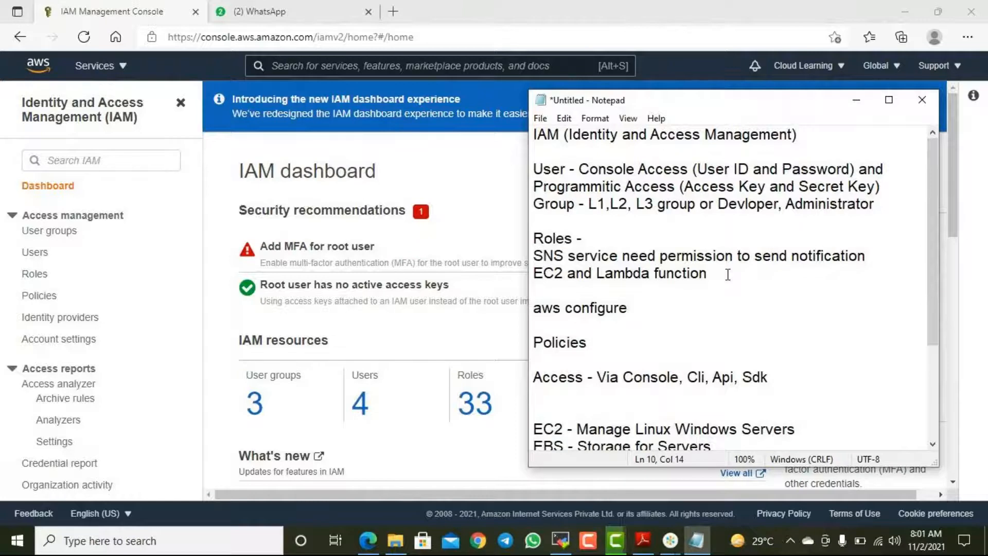
text( - )
text(prfo)
key(BackSpace)
key(BackSpace)
text(ofile)
key(BackSpace)
key(BackSpace)
key(BackSpace)
key(BackSpace)
key(BackSpace)
key(BackSpace)
key(BackSpace)
- Complete the aws configure line with the path c:/users/, a sample user name and /.aws, followed by "- credentials"
text(c:/uses)
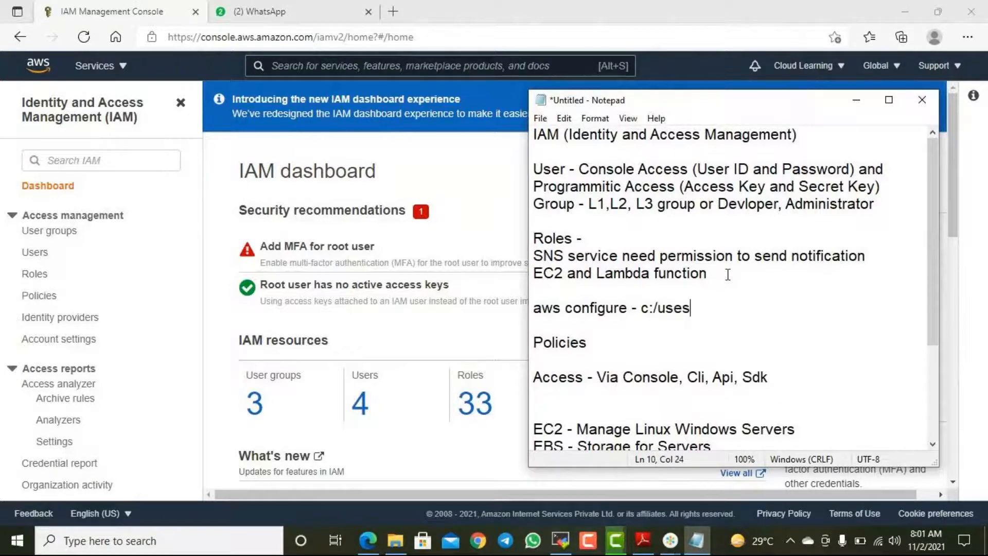
key(BackSpace)
key(BackSpace)
text(rs)
key(BackSpace)
key(BackSpace)
text(ers/srinu)
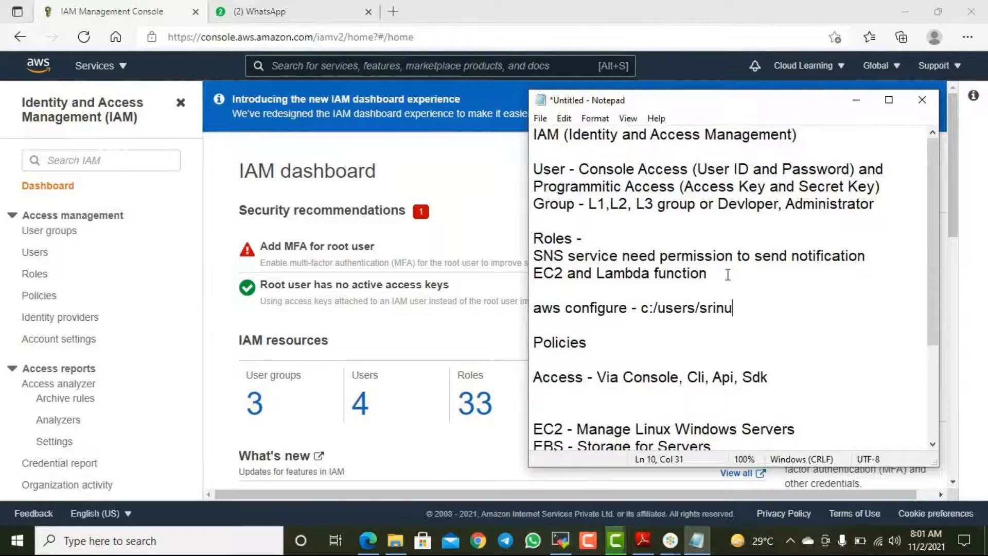
text(/.aws)
text(- credentia)
key(BackSpace)
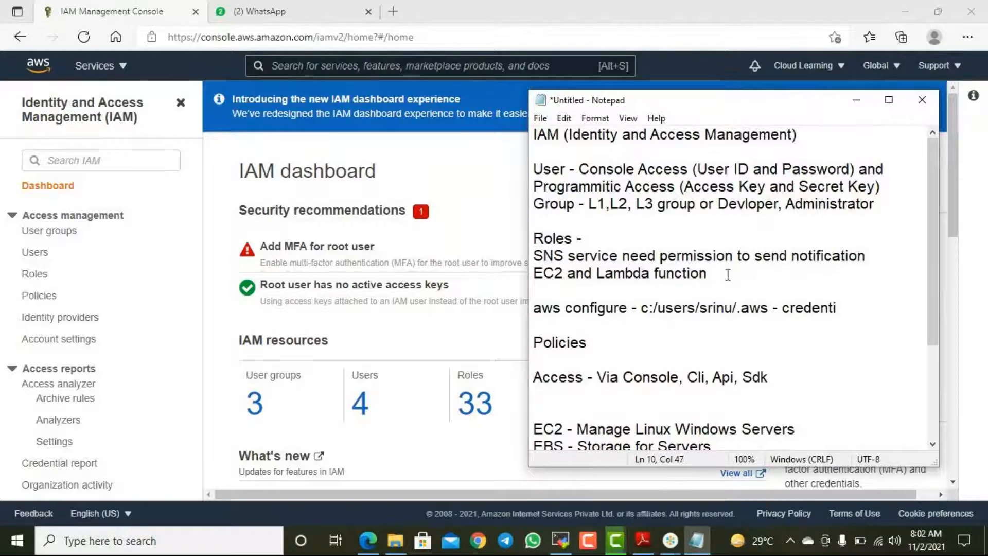
text(als)
- Open the current user's profile folder under c:\users through the Run dialog and go into its .aws folder
right_click(16, 539)
click(48, 471)
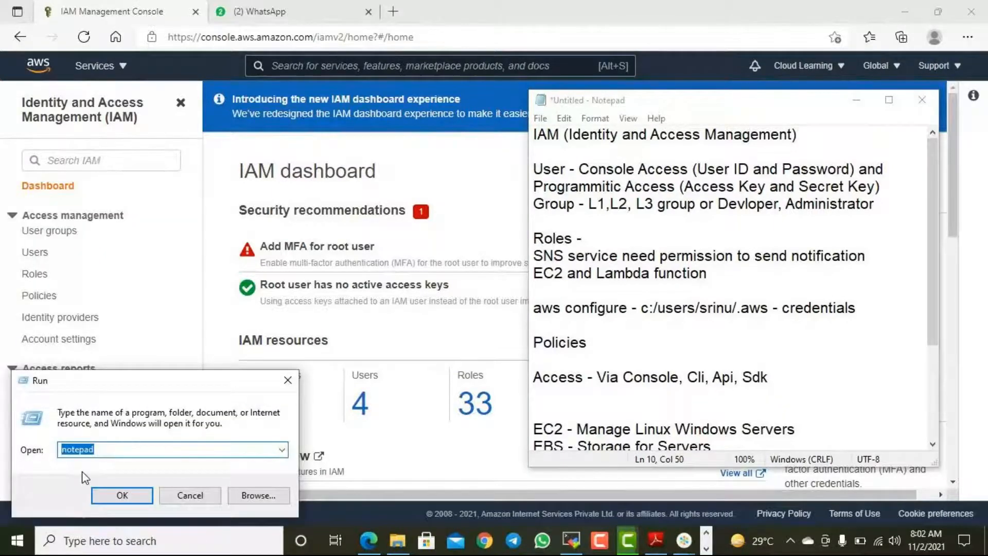
text(c:\)
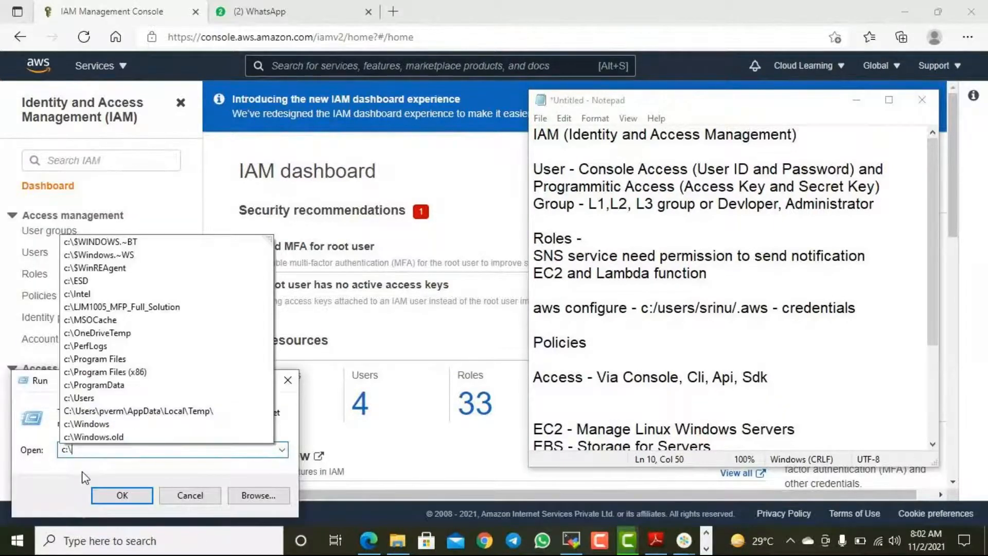
text(users)
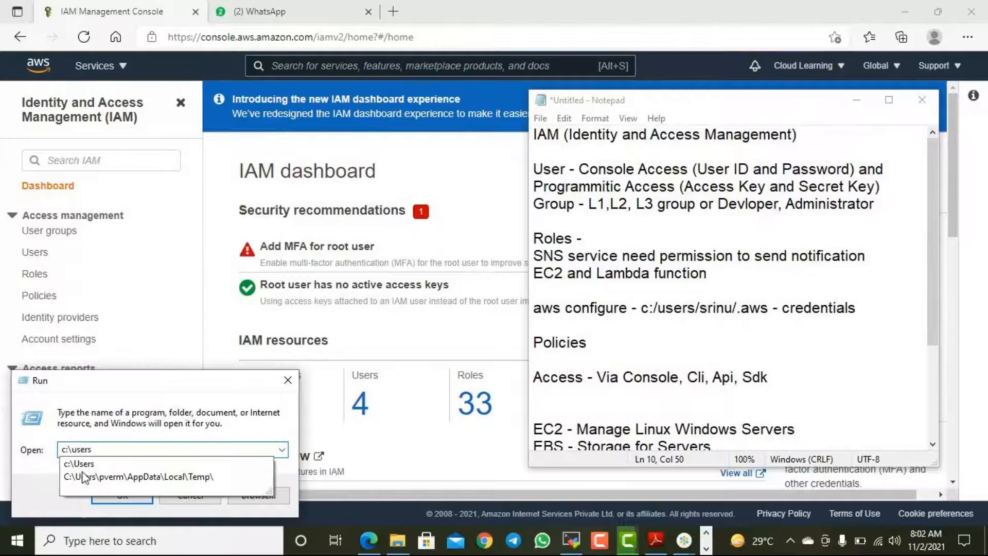
text(/)
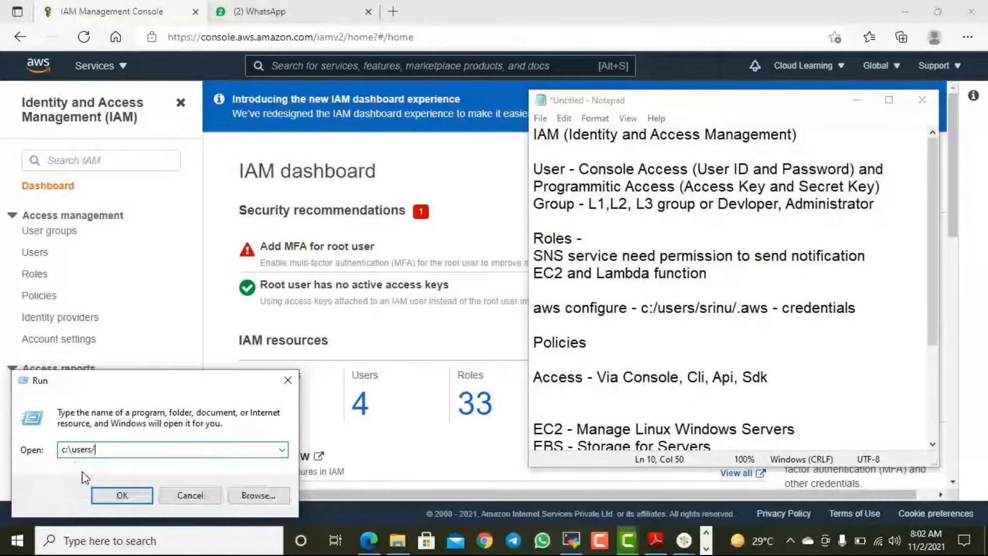
key(BackSpace)
text(\p)
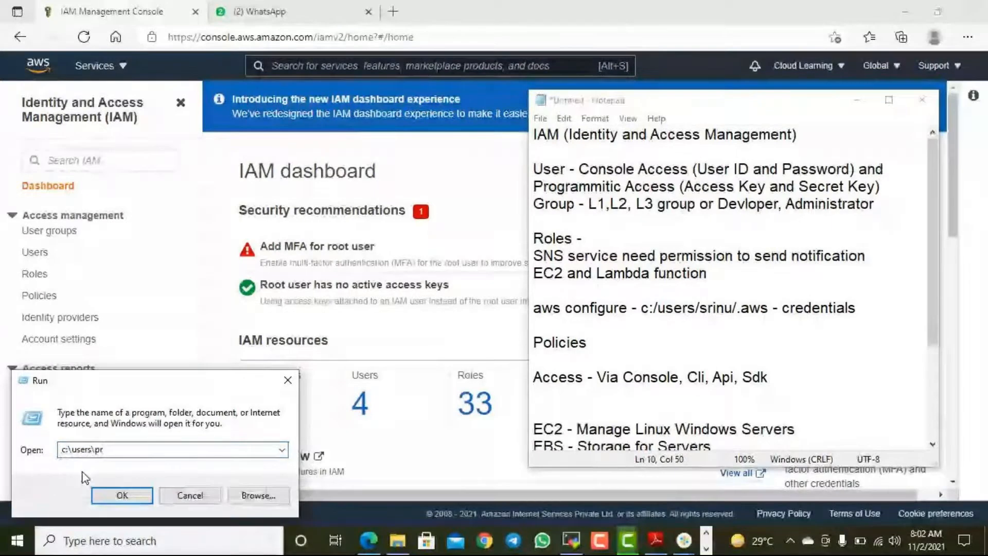
click(84, 476)
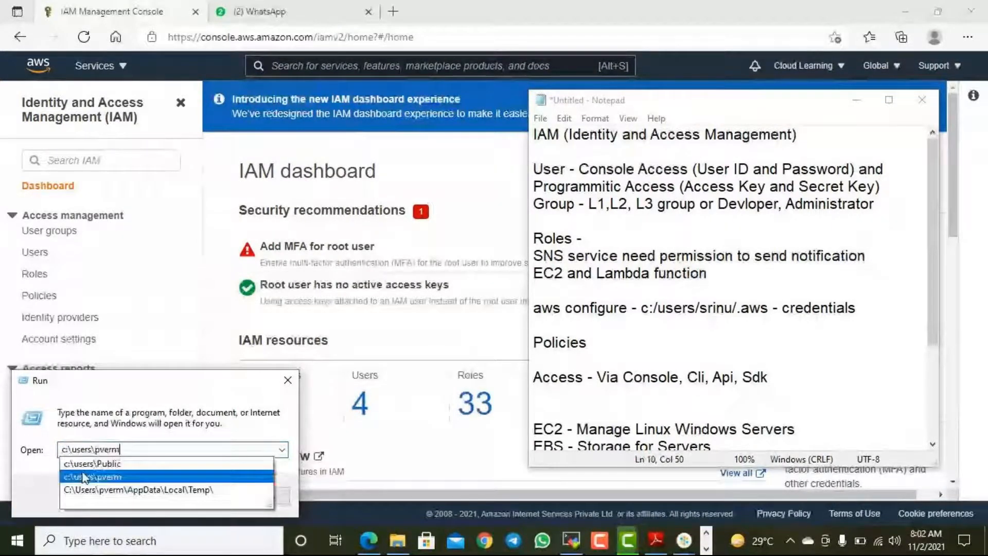
key(Return)
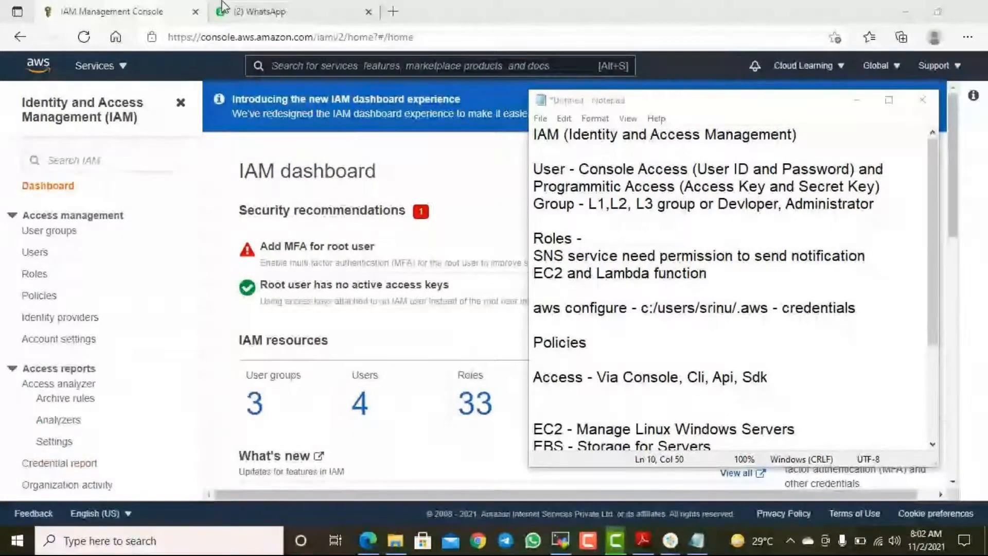
click(161, 110)
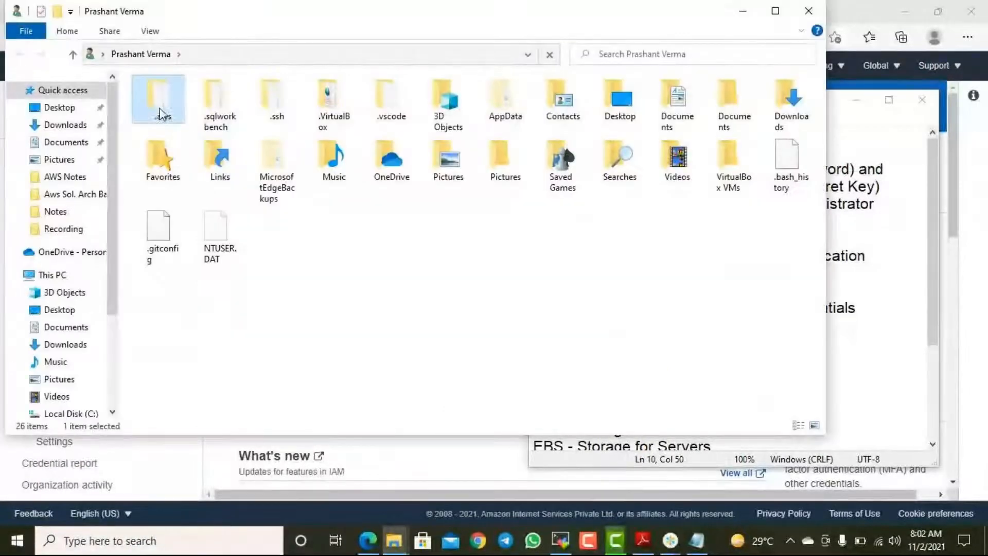
double_click(161, 109)
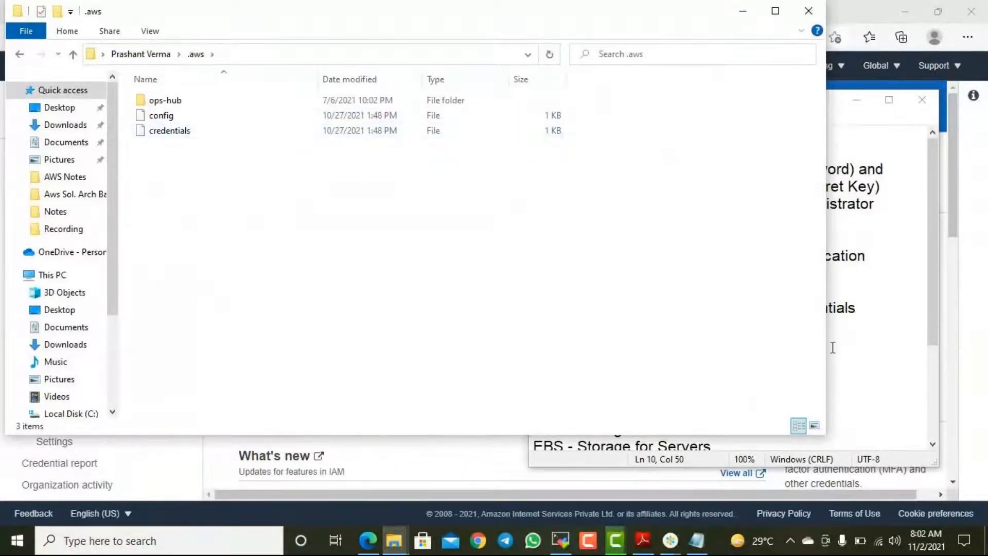
- View the credentials file of the .aws folder in Notepad, and close both the file and the folder window
click(869, 345)
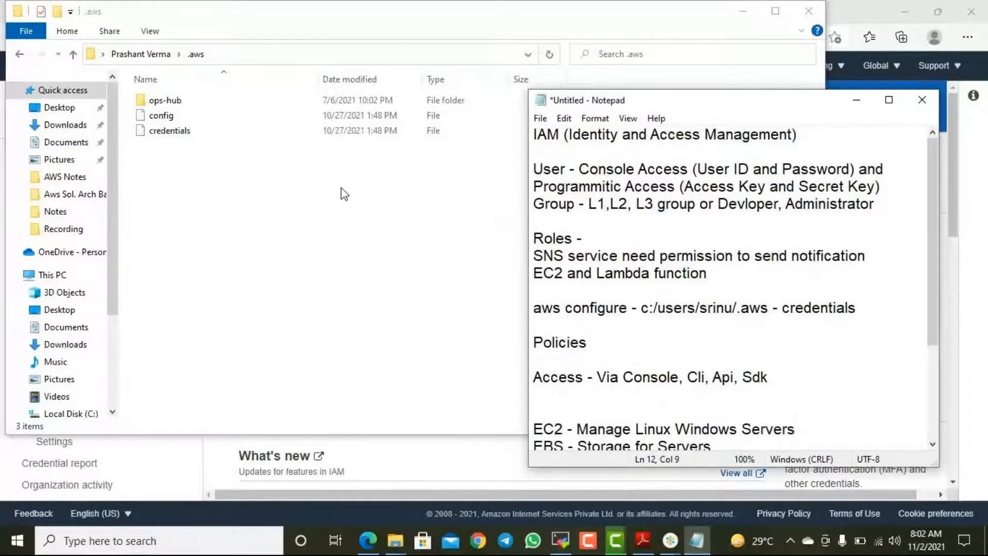
right_click(175, 135)
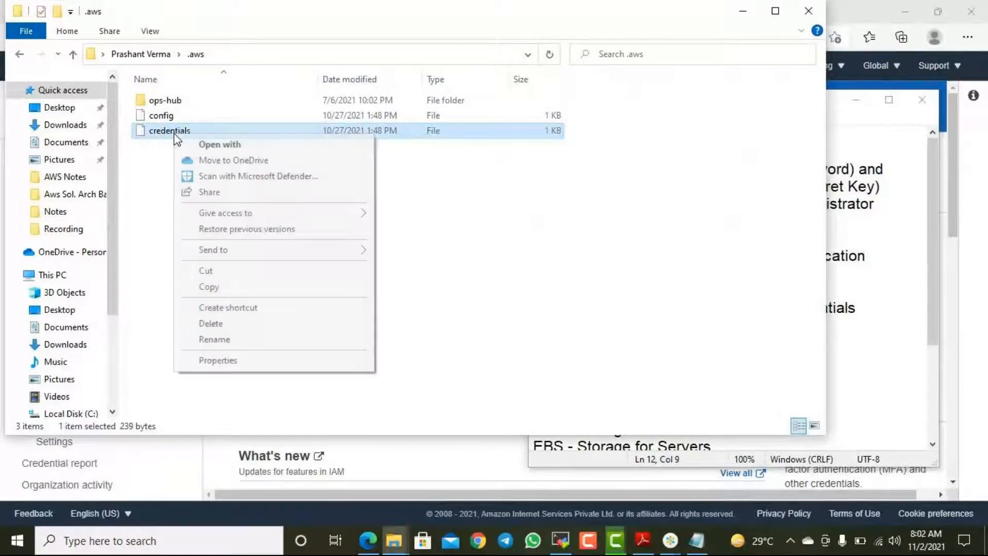
click(212, 144)
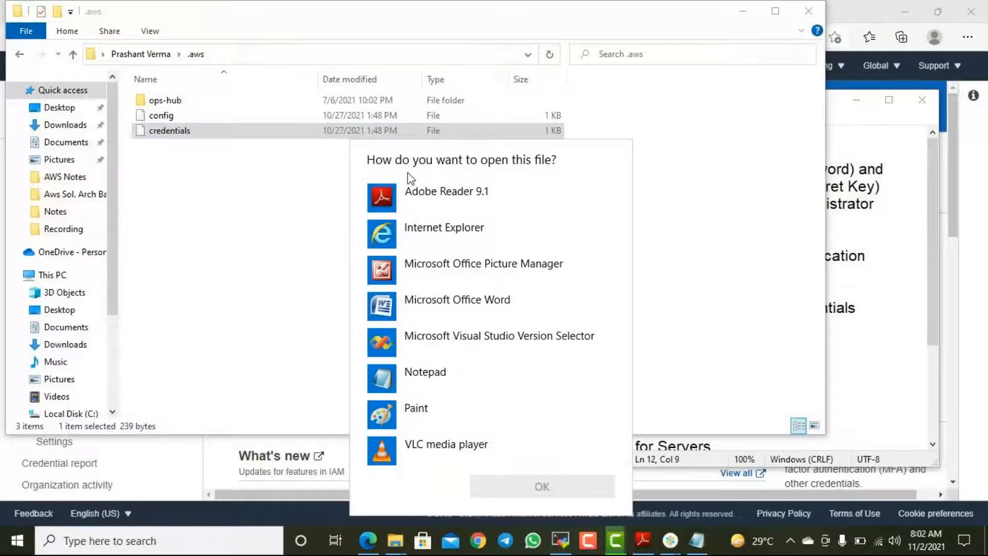
click(463, 372)
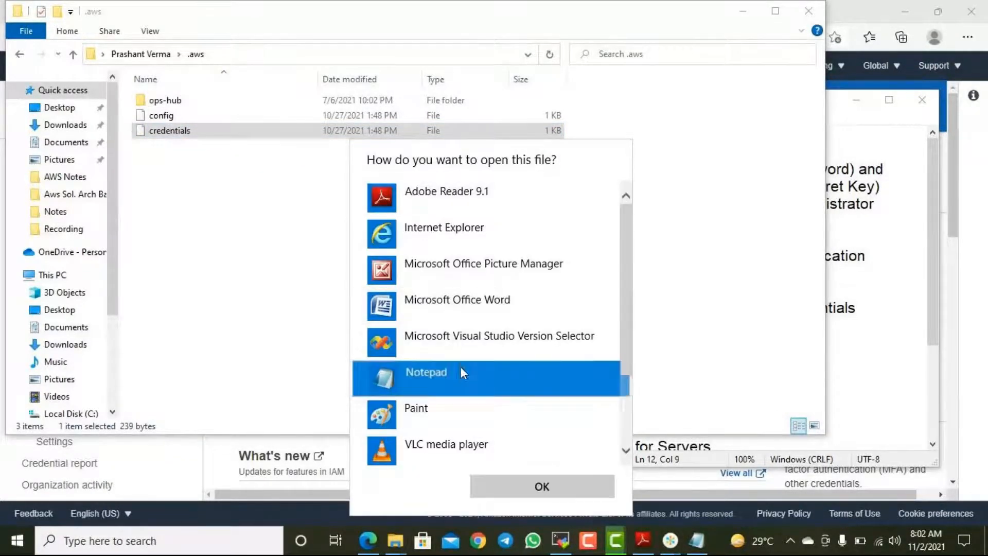
click(592, 489)
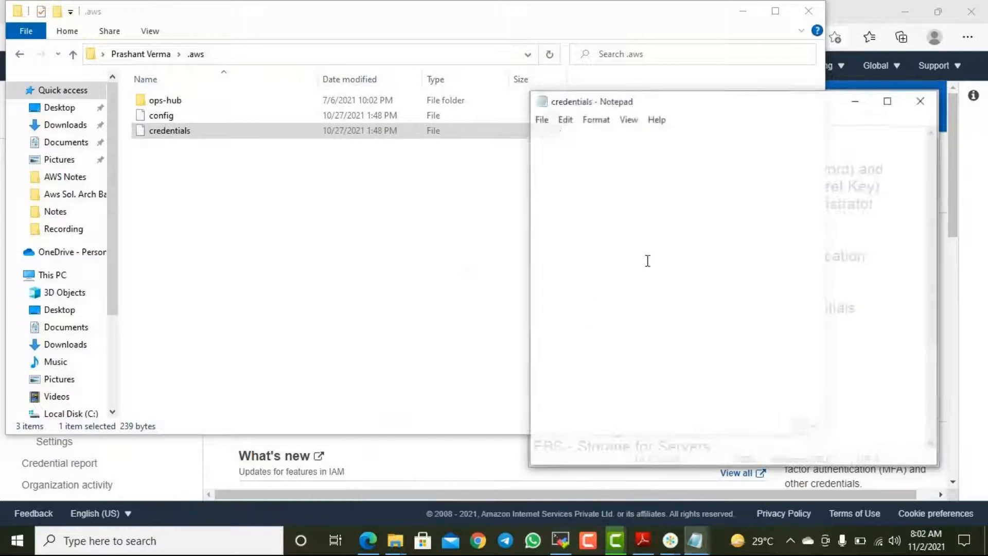
click(922, 99)
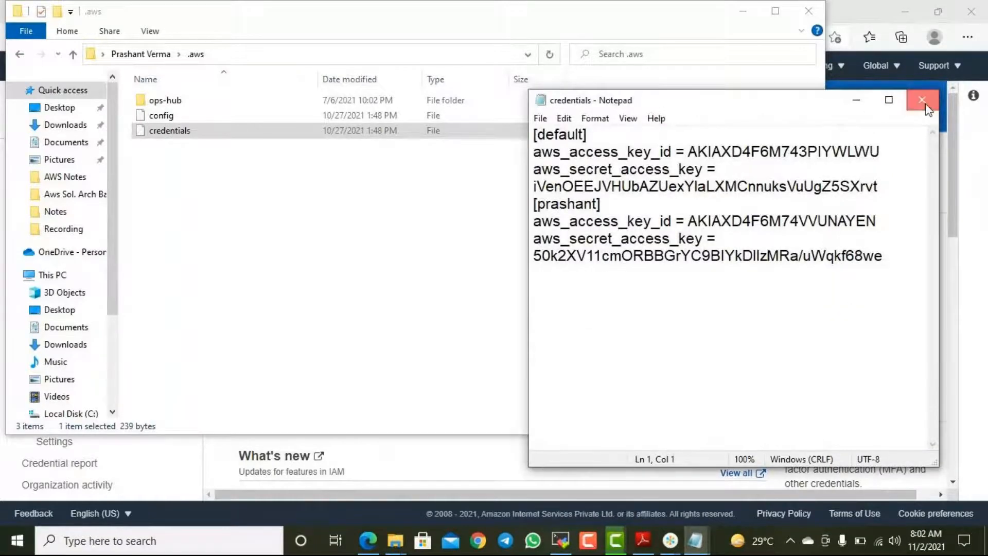
click(814, 14)
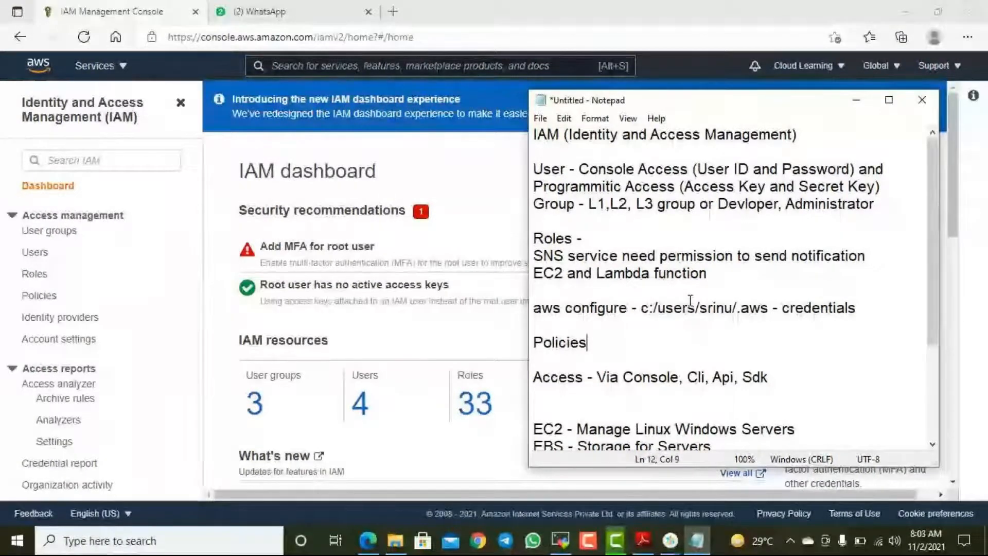
- Switch to the browser, open the EC2 console in a new tab and go to its Instances page
click(745, 273)
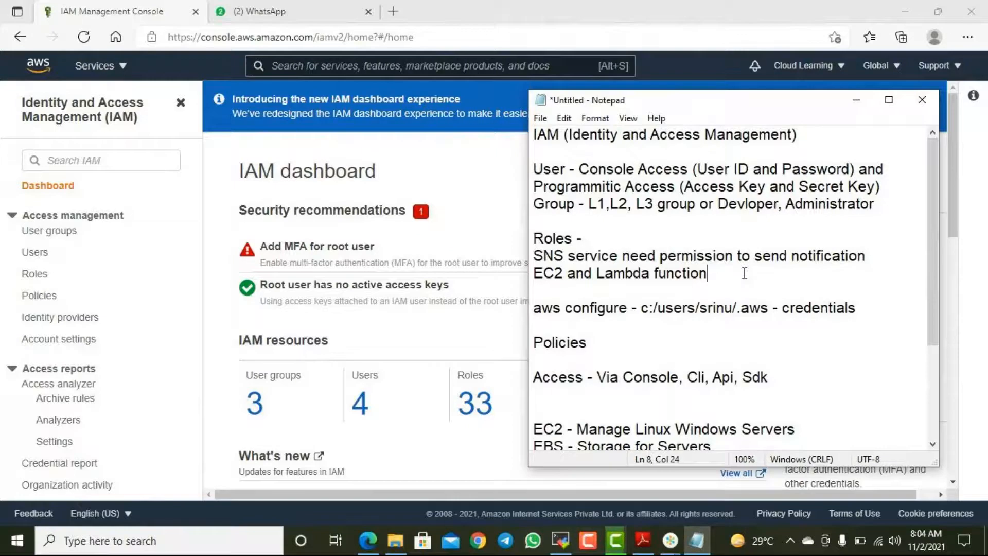
click(124, 55)
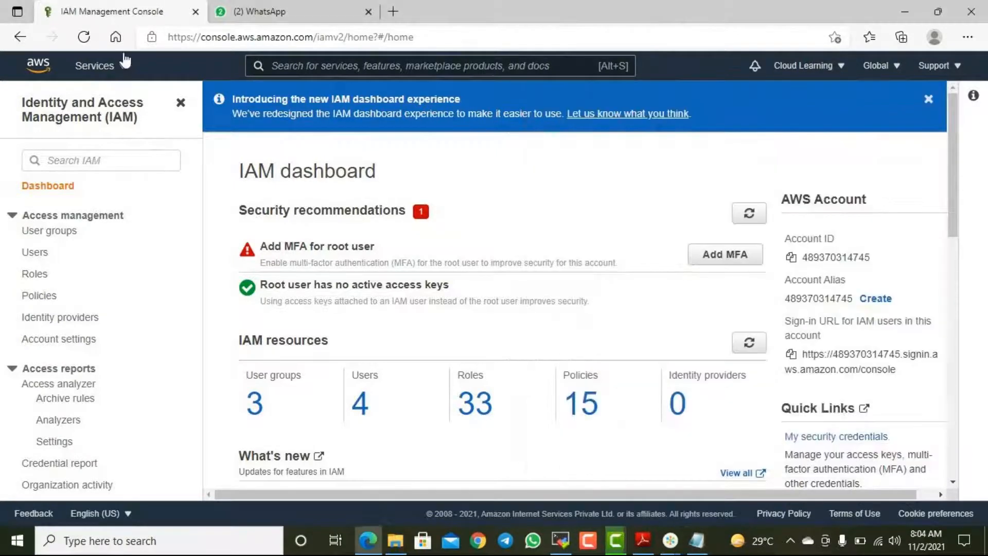
click(123, 65)
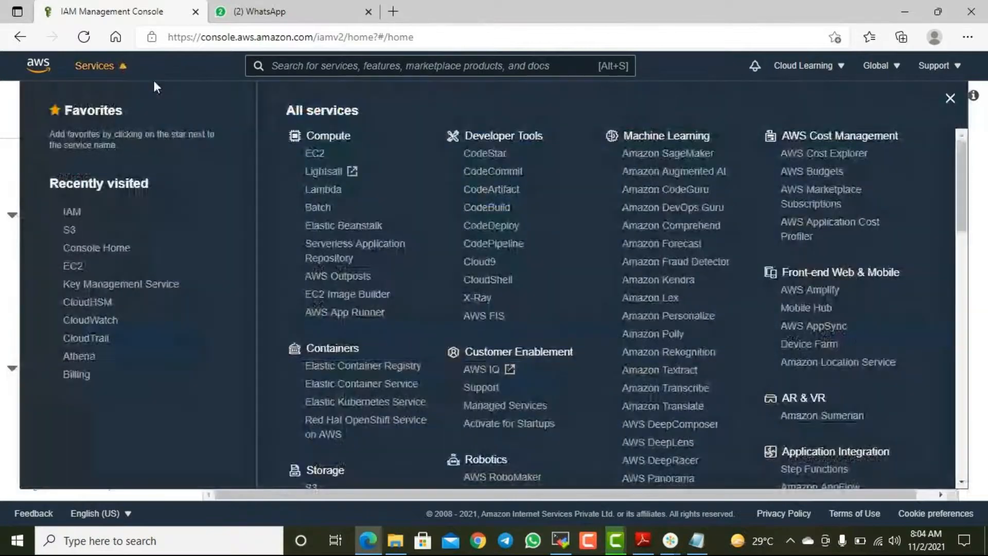
right_click(313, 153)
click(361, 163)
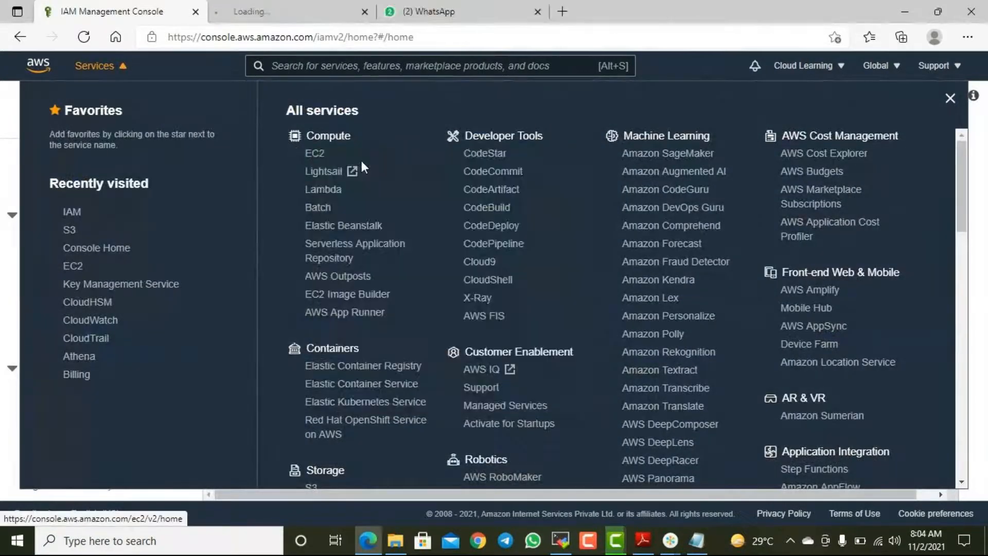
click(275, 10)
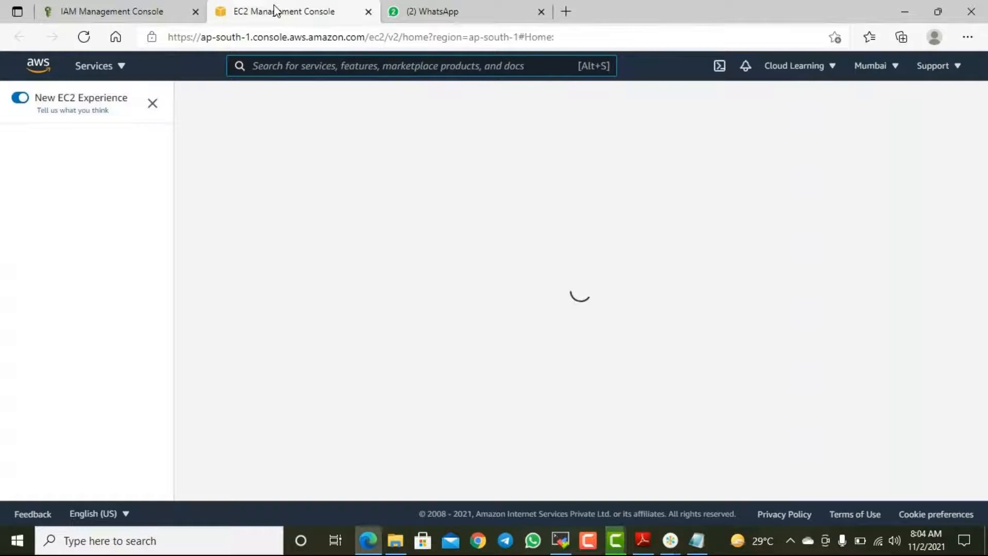
click(57, 281)
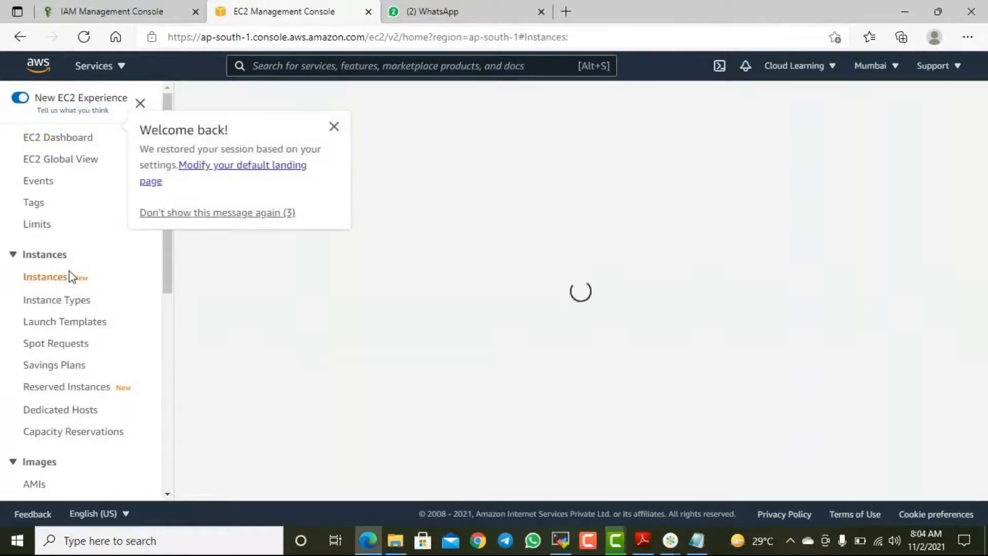
click(334, 128)
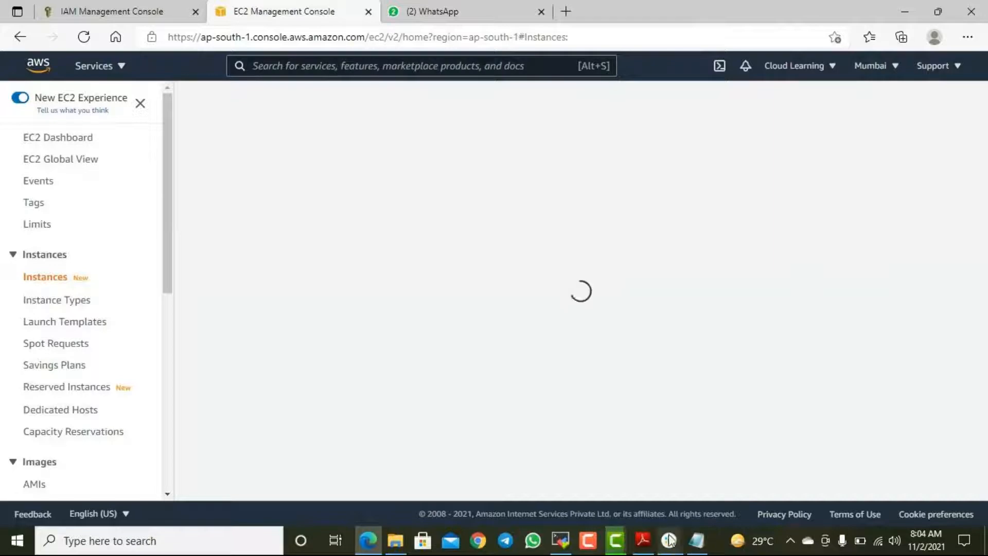
click(704, 429)
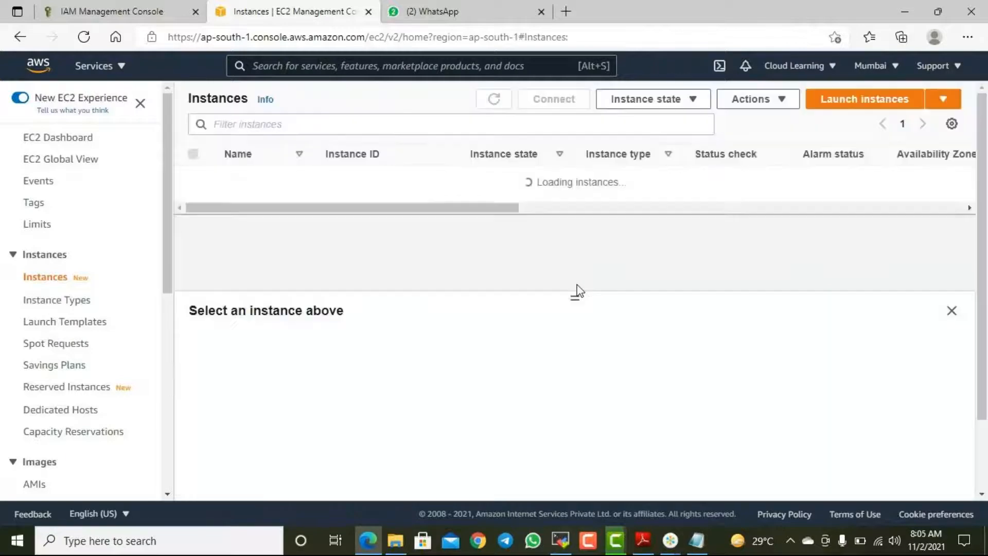
- Start launching an instance from Amazon Linux 2 AMI (HVM), SSD Volume Type, 64-bit (x86), and proceed to Configure Instance Details
click(880, 103)
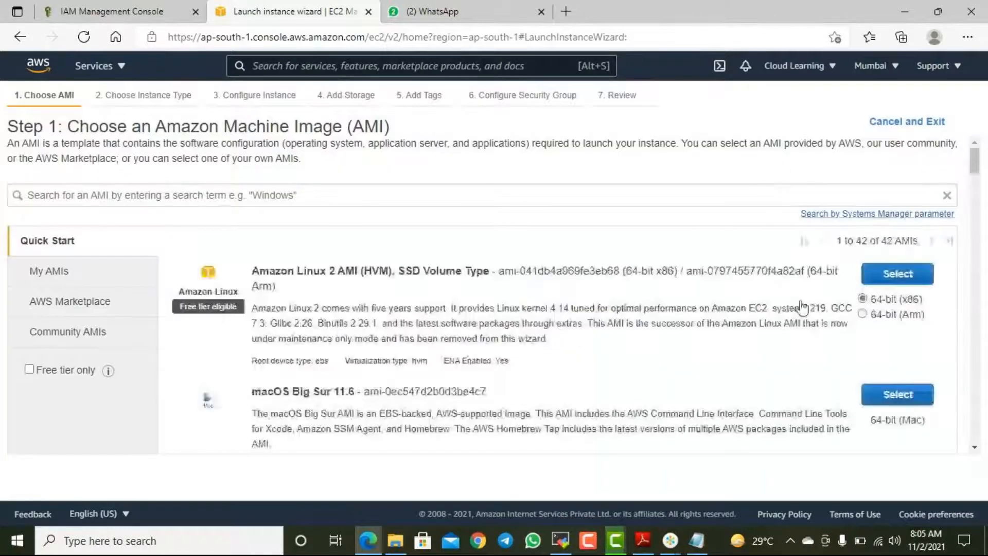
click(893, 273)
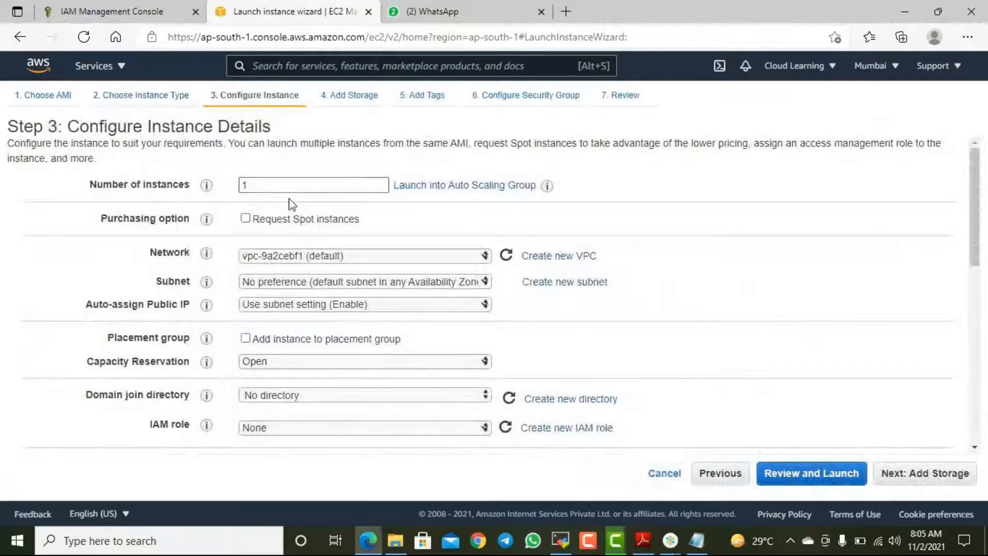
scroll(288, 201, down, 2)
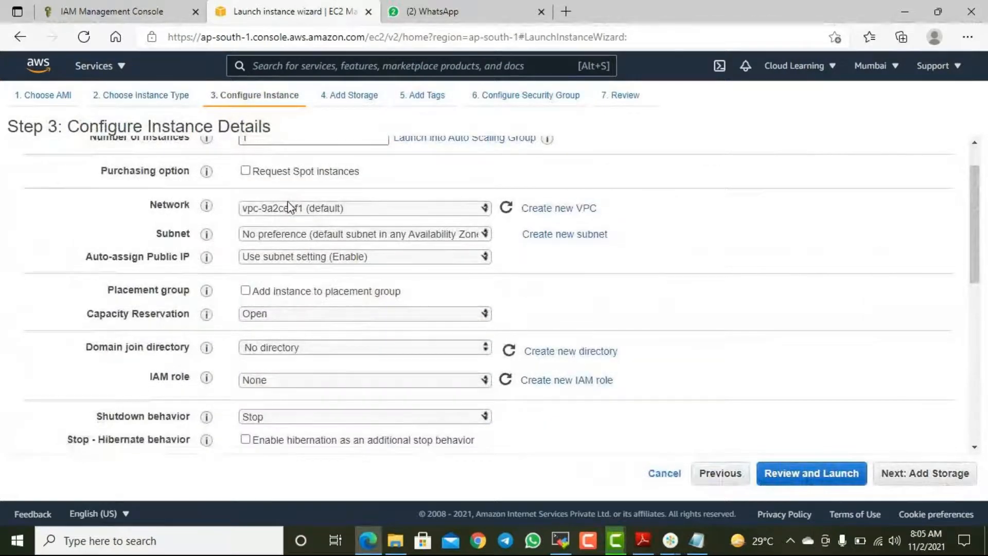
scroll(288, 206, up, 2)
double_click(245, 185)
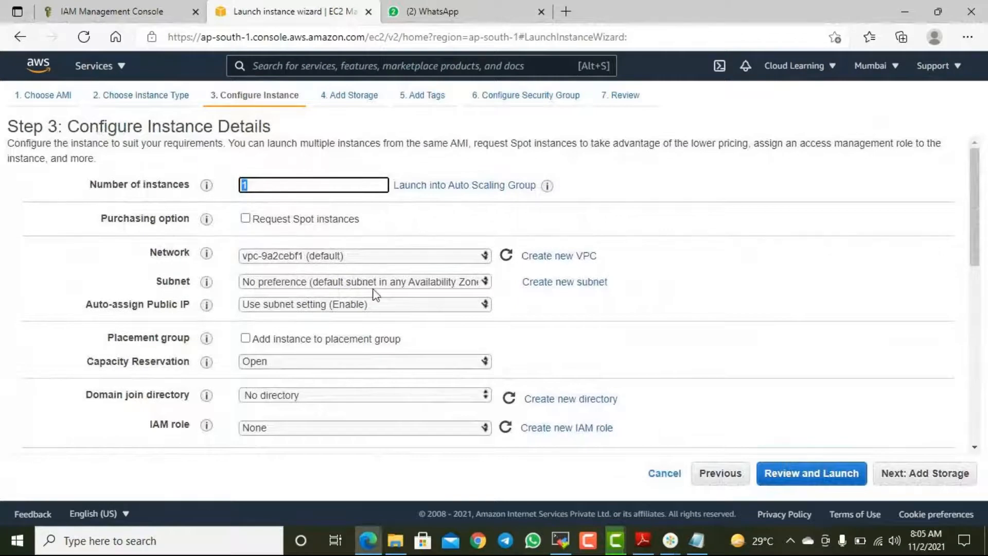
- Examine the IAM roles available for assignment to the new EC2 instance
scroll(387, 303, down, 2)
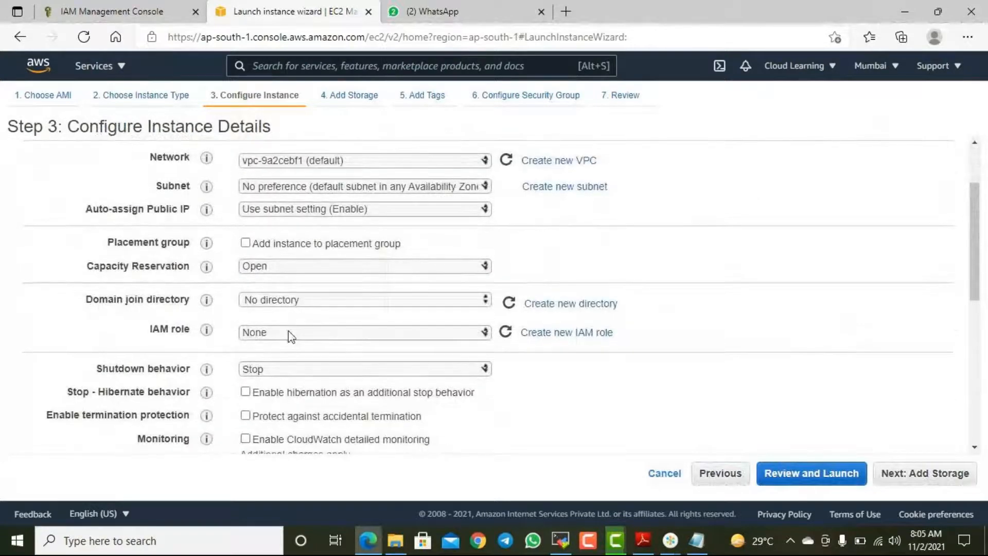
click(288, 332)
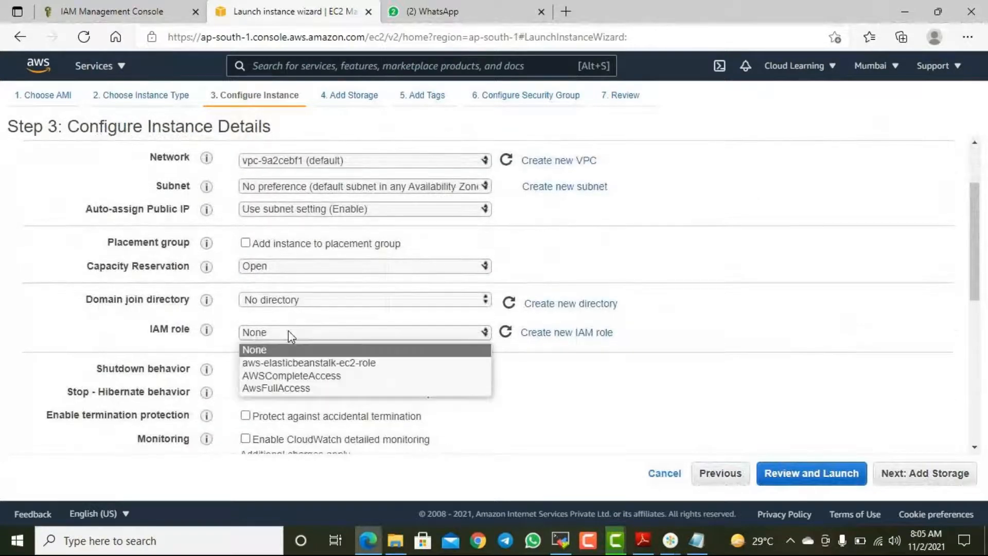
click(609, 370)
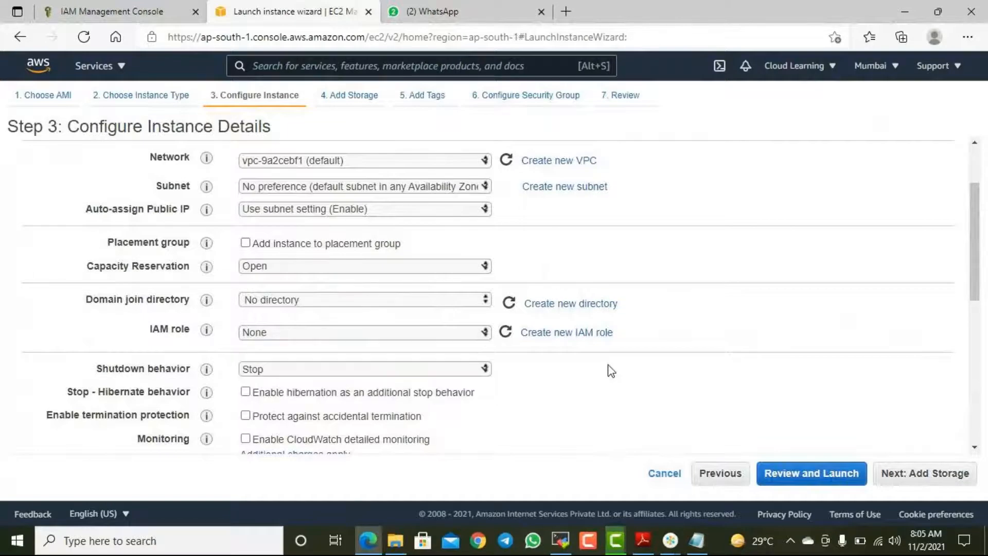
click(295, 332)
click(297, 332)
click(301, 331)
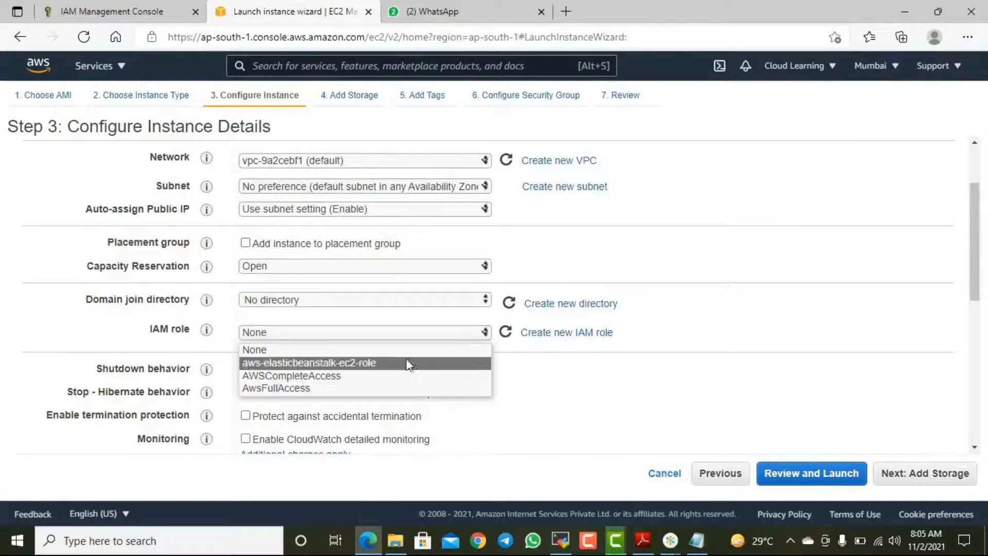
- Review the IAM role setting in Configure Instance Details and cancel the instance launch
click(596, 387)
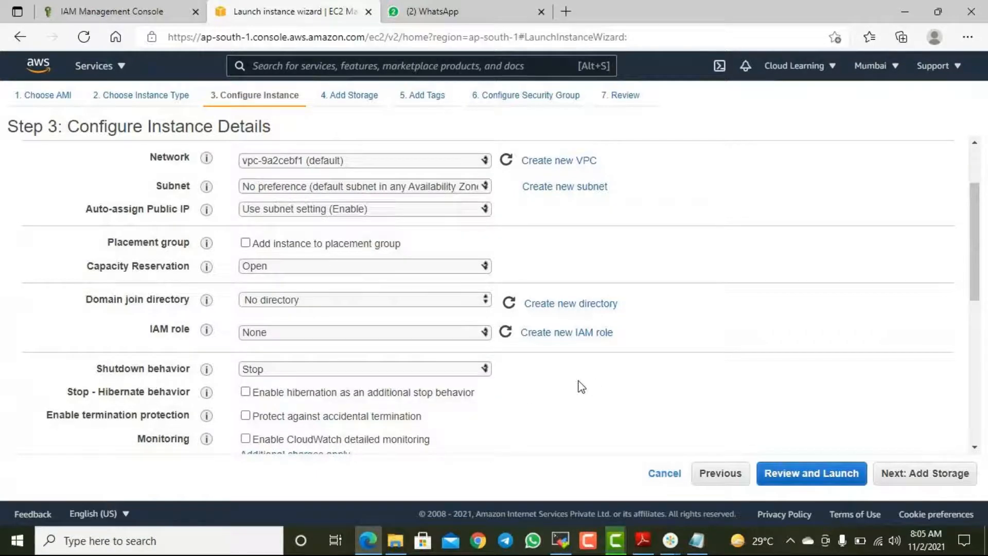
scroll(510, 319, down, 2)
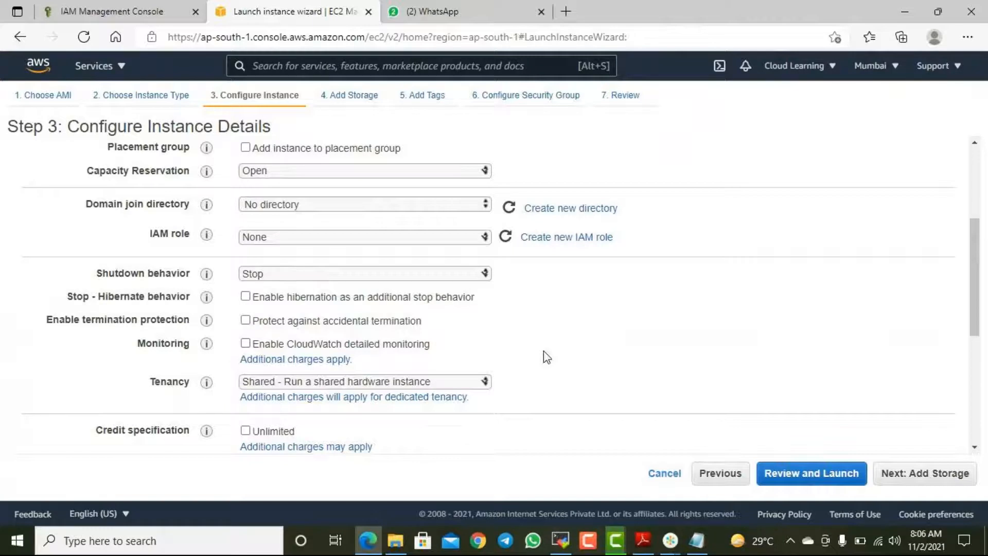
scroll(549, 352, up, 2)
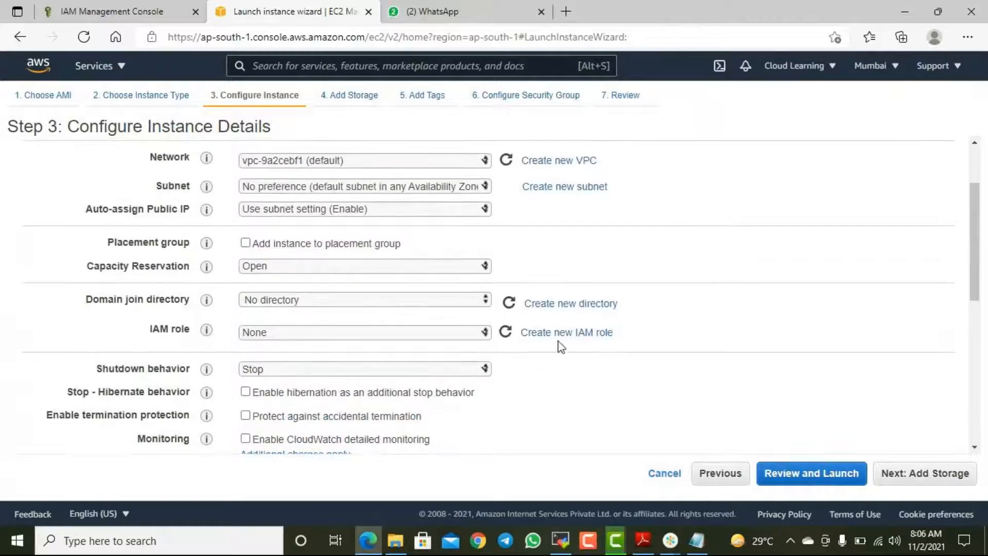
click(366, 372)
click(550, 387)
scroll(655, 435, down, 3)
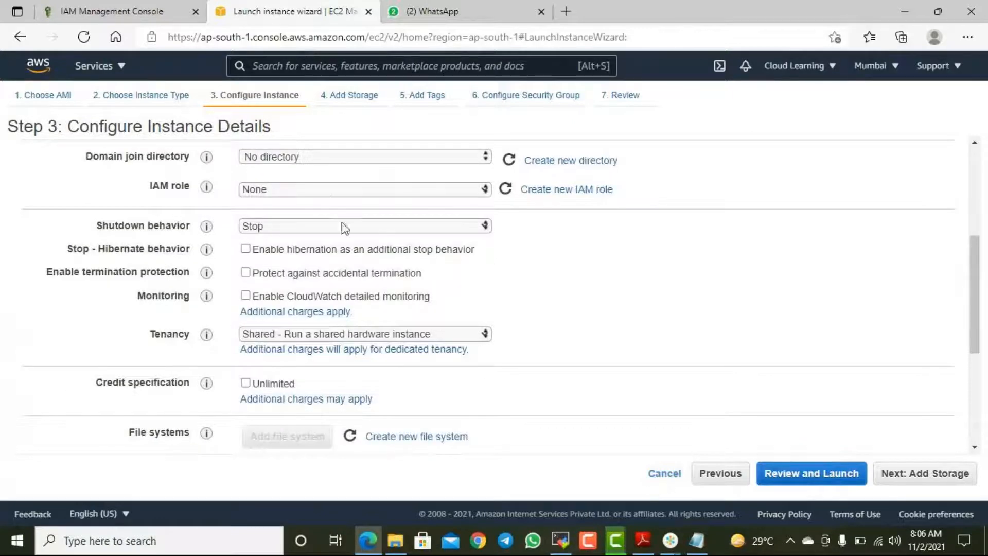
click(323, 188)
click(676, 286)
click(666, 473)
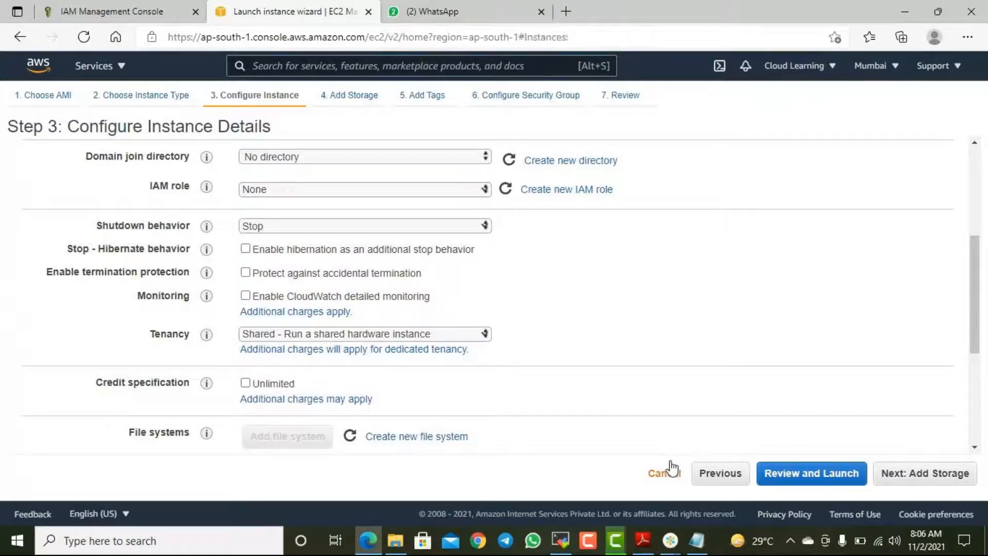
- Switch to the Notepad notes and extend the Policies line to read "Policies - Permission", with extra blank lines below it
click(697, 540)
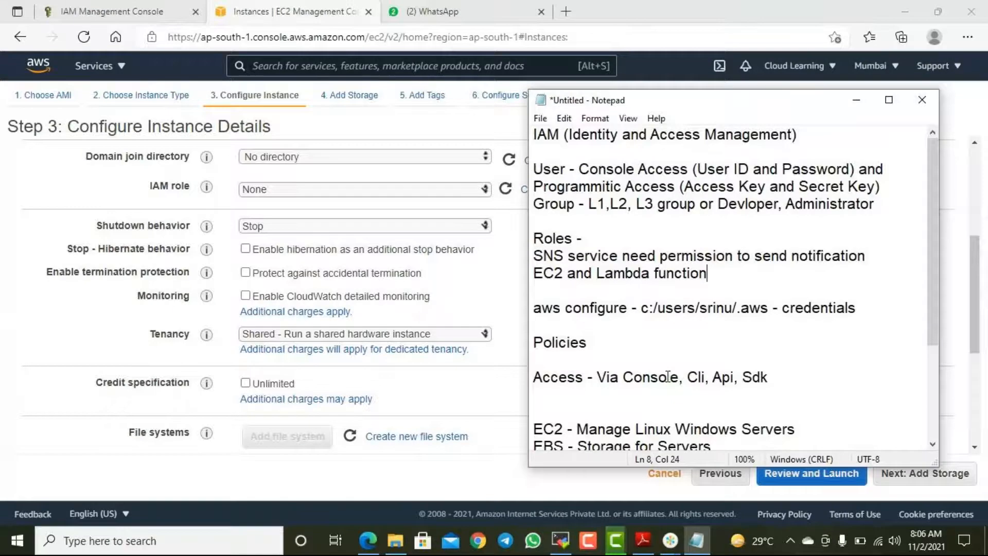
scroll(664, 363, down, 1)
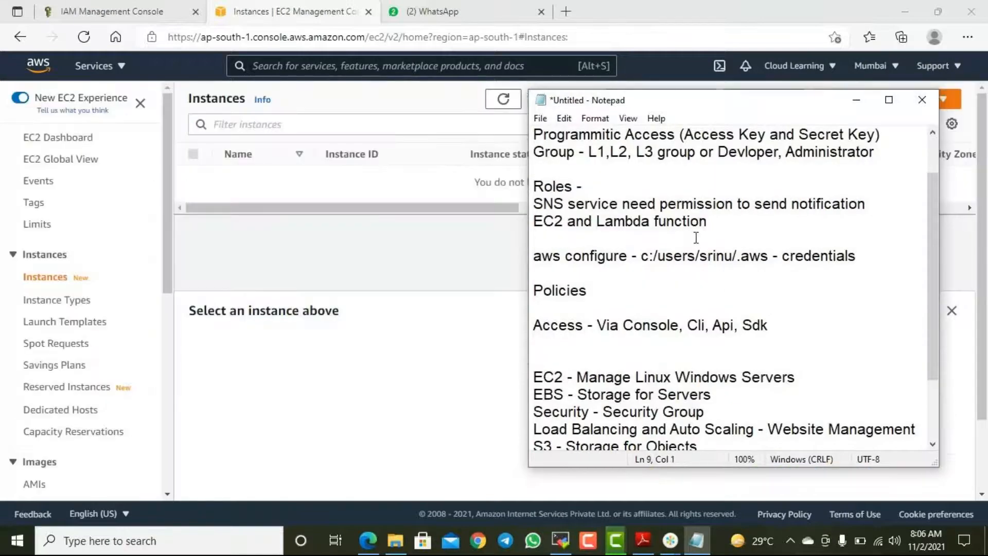
click(610, 296)
key(Return)
key(Return)
key(Up)
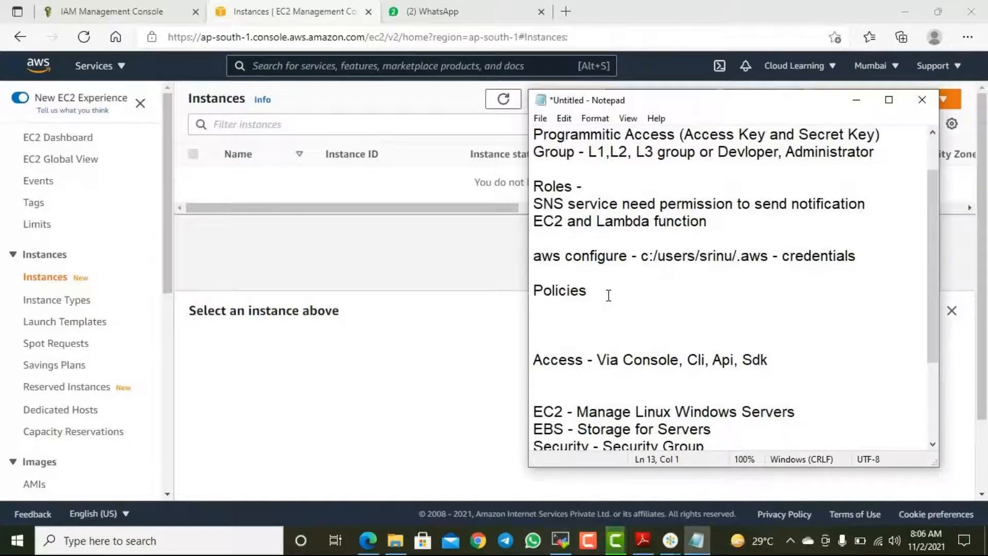
key(Up)
key(End)
text(- Permission)
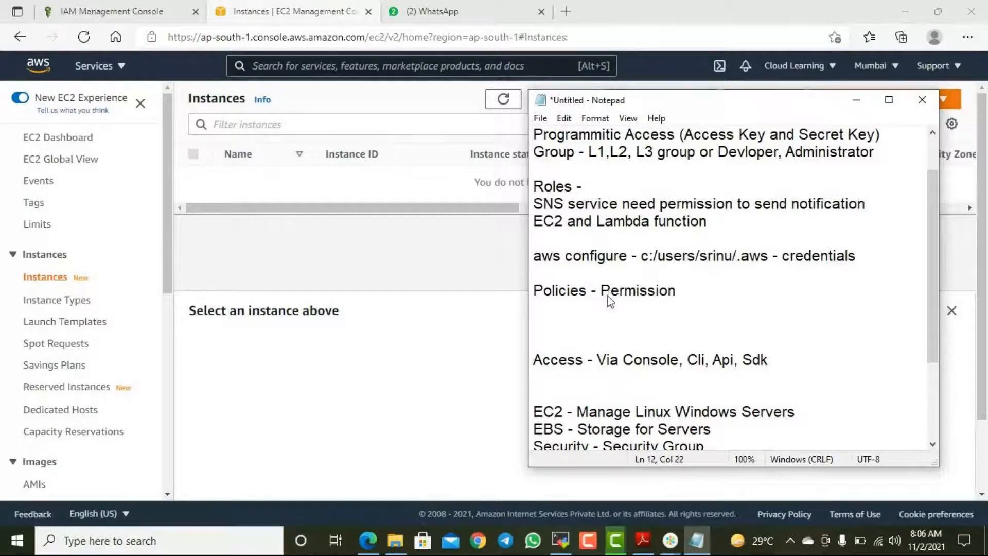
- Save the notes in the AWS Notes folder as "AWS Notes 2-11-21 IAM.txt", basing the name on the existing 1-11-21 notes file
key(ctrl+s)
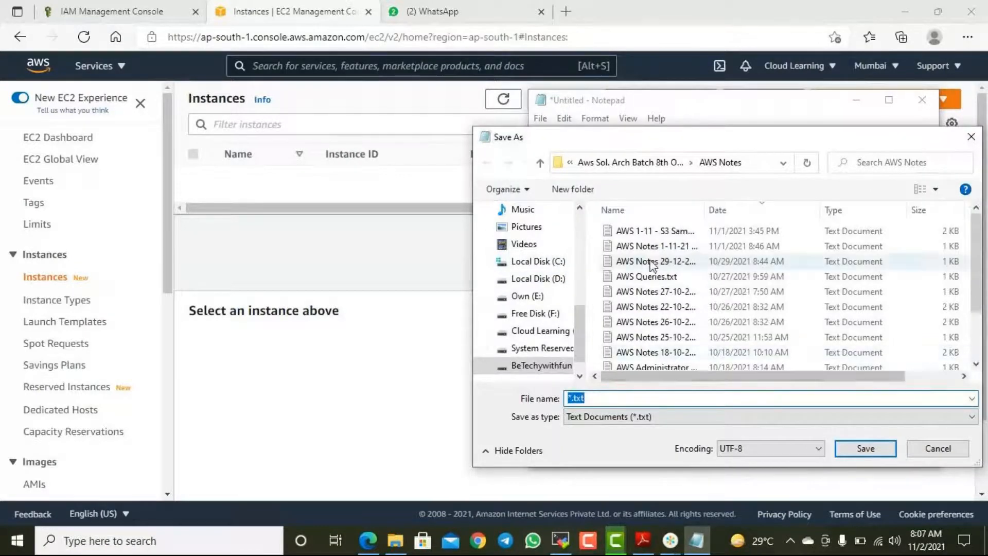
click(653, 247)
click(636, 398)
click(614, 398)
key(BackSpace)
text(2-11-21 Introduction)
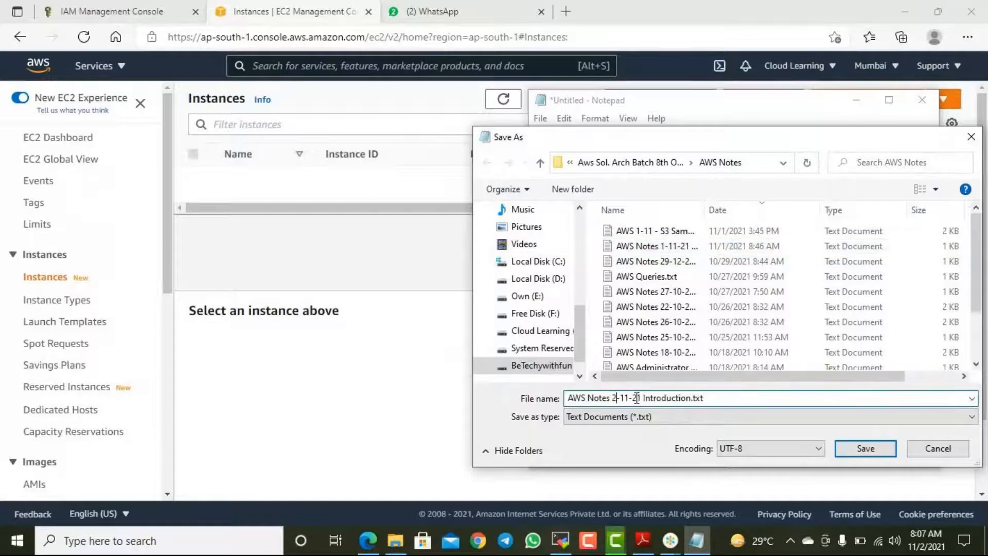
key(Left)
key(Left)
key(Left)
key(Left)
key(ctrl+shift+Left)
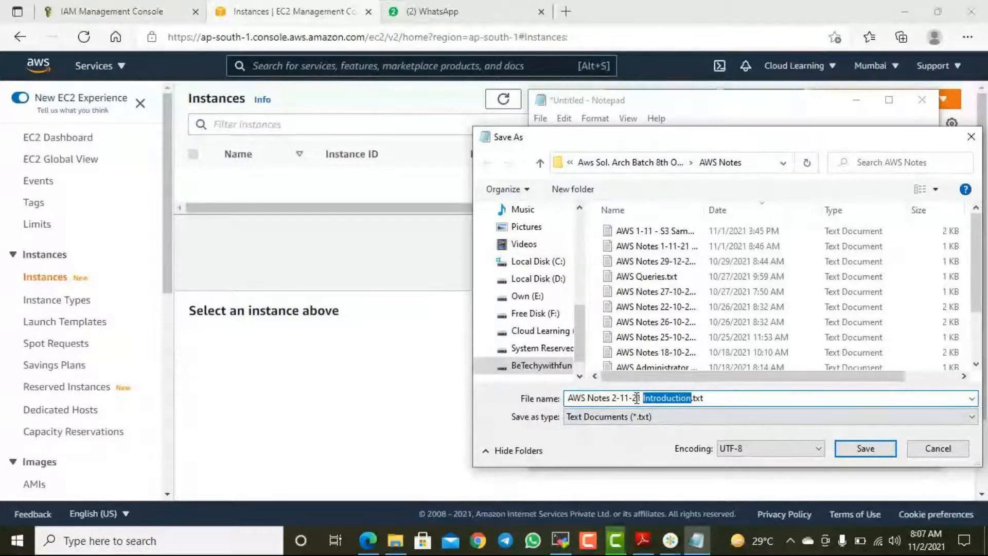
key(BackSpace)
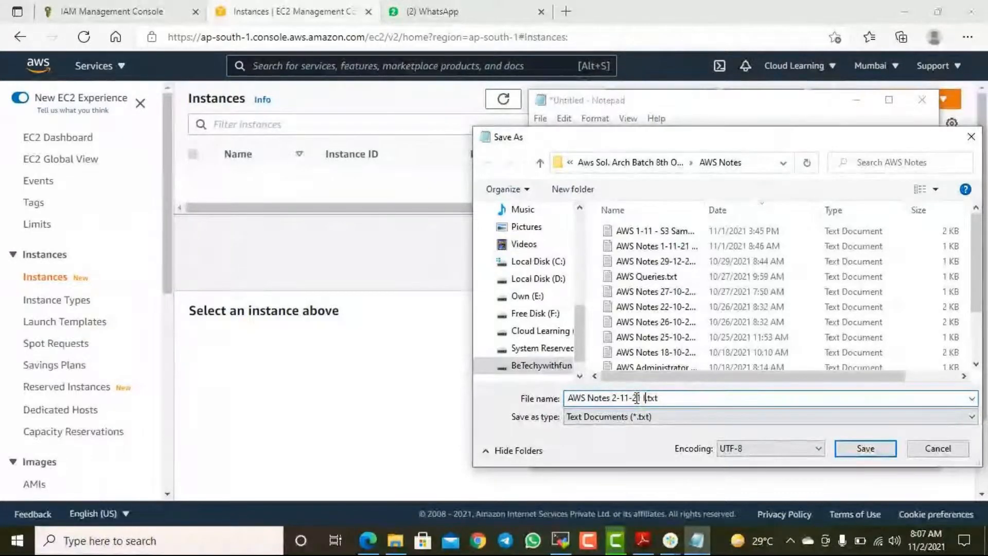
text(IAM)
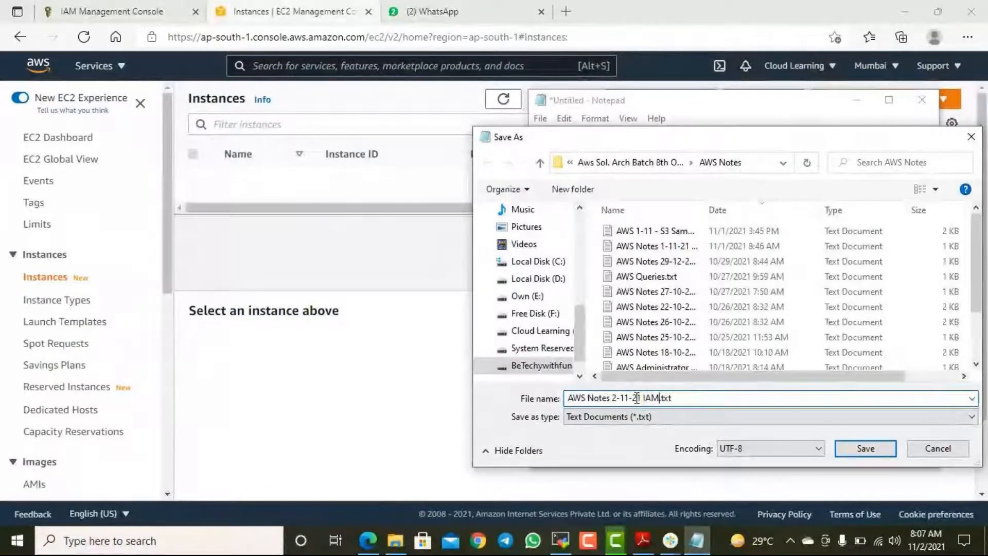
click(881, 448)
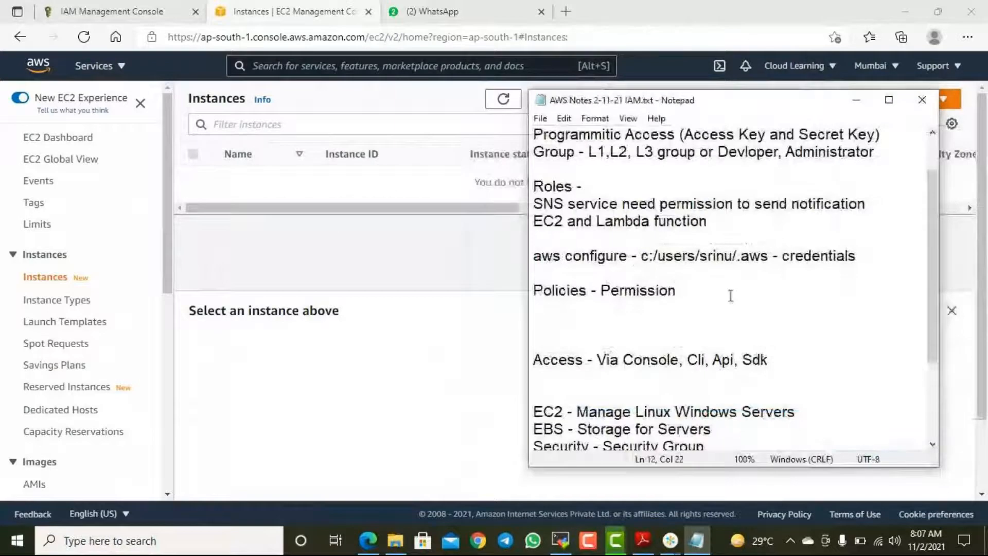
- Add the lines "Administrator", "S3 Read only permission" and "Ec2 Read only permission" below the Policies line
key(Return)
text(Admi)
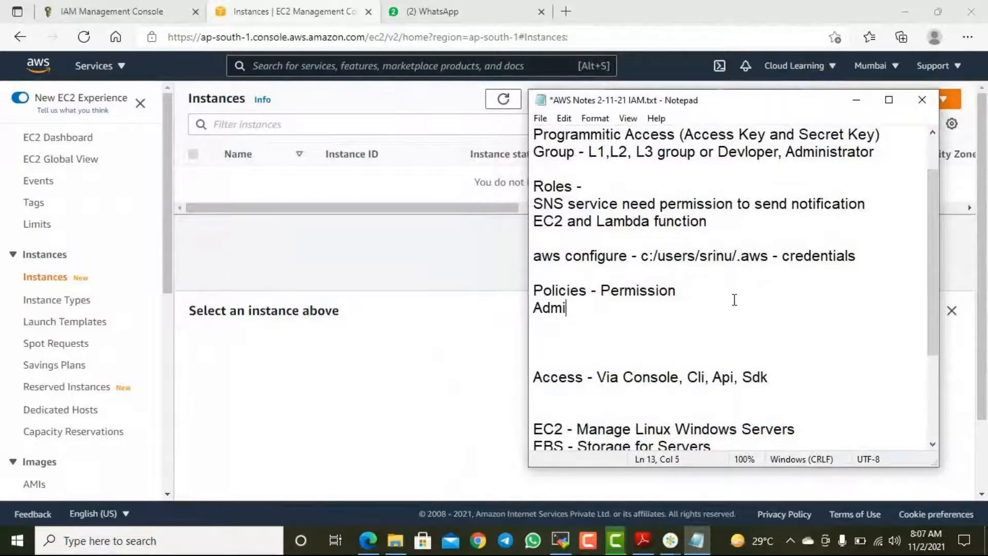
text(nistrator)
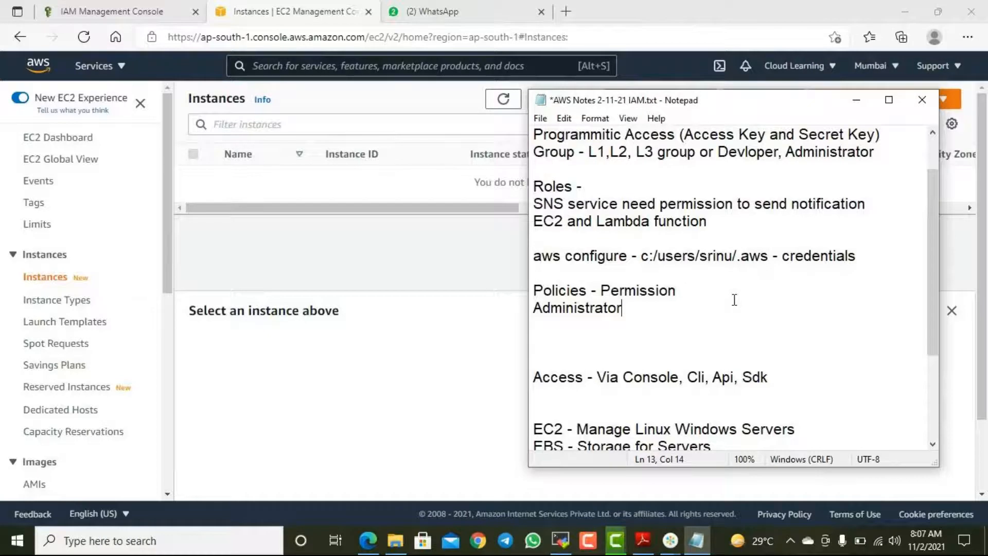
key(Return)
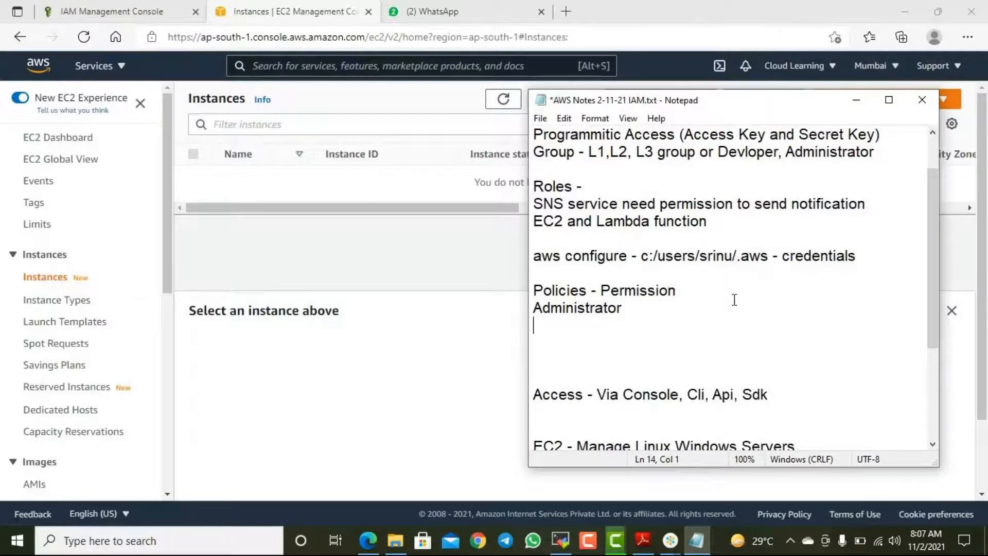
text(S3 Read only )
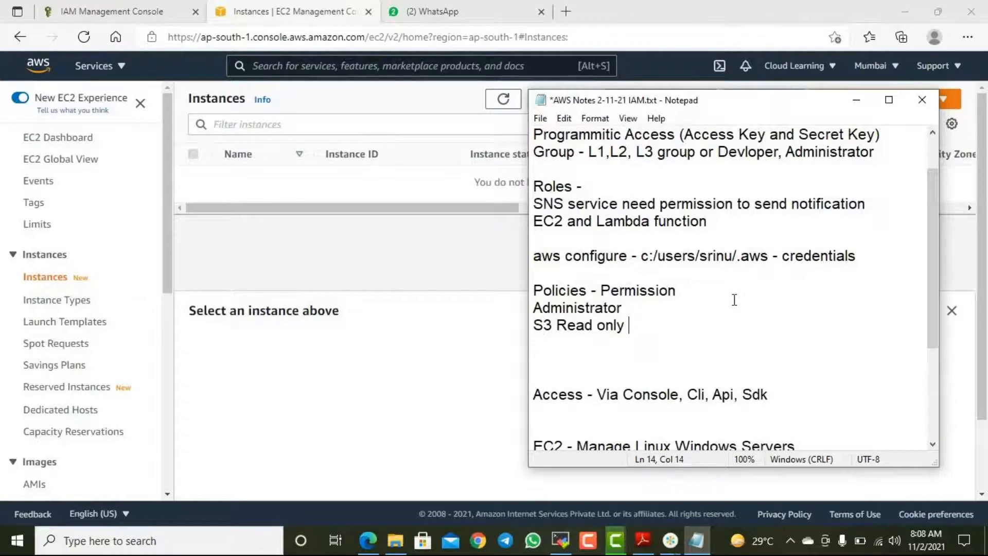
text(permission)
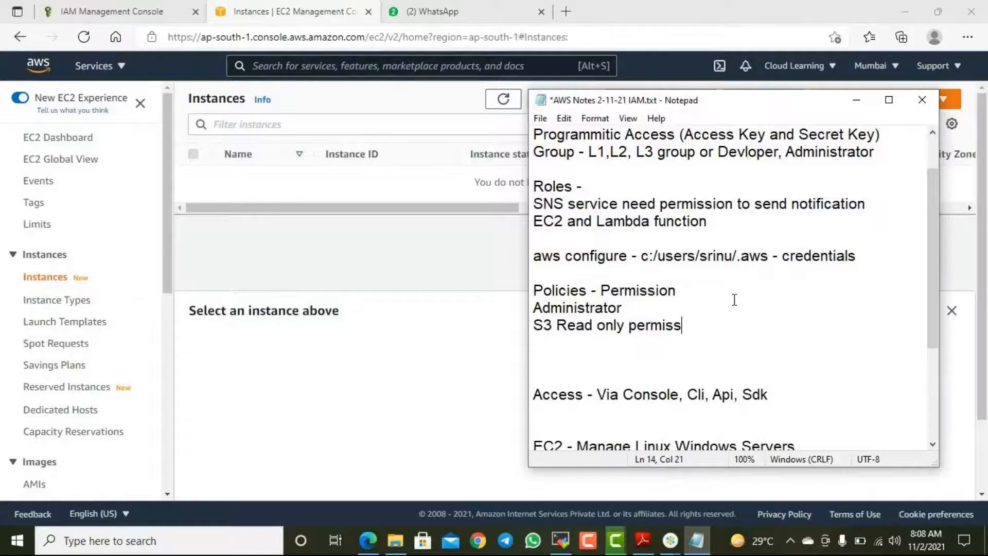
key(Return)
text(Ec2 )
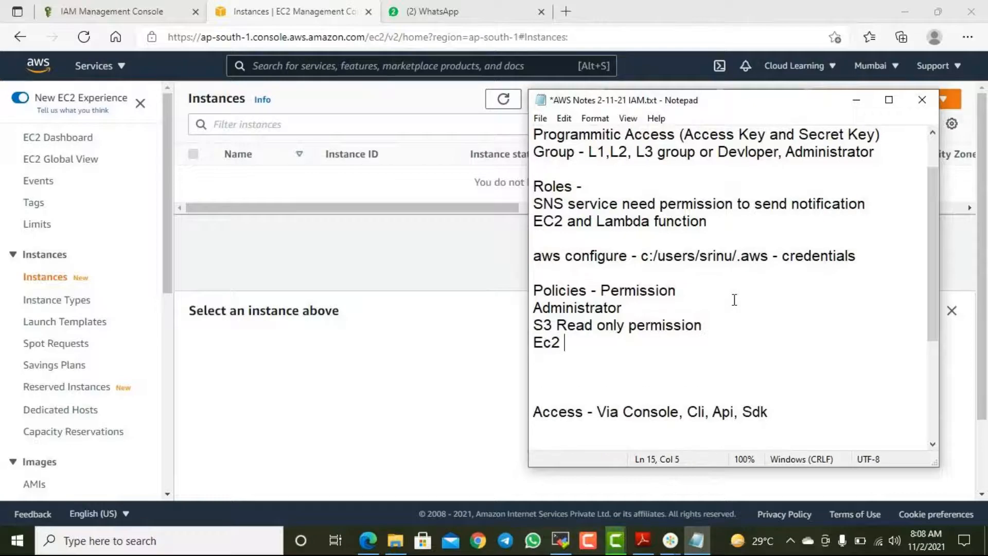
text(Read only permission)
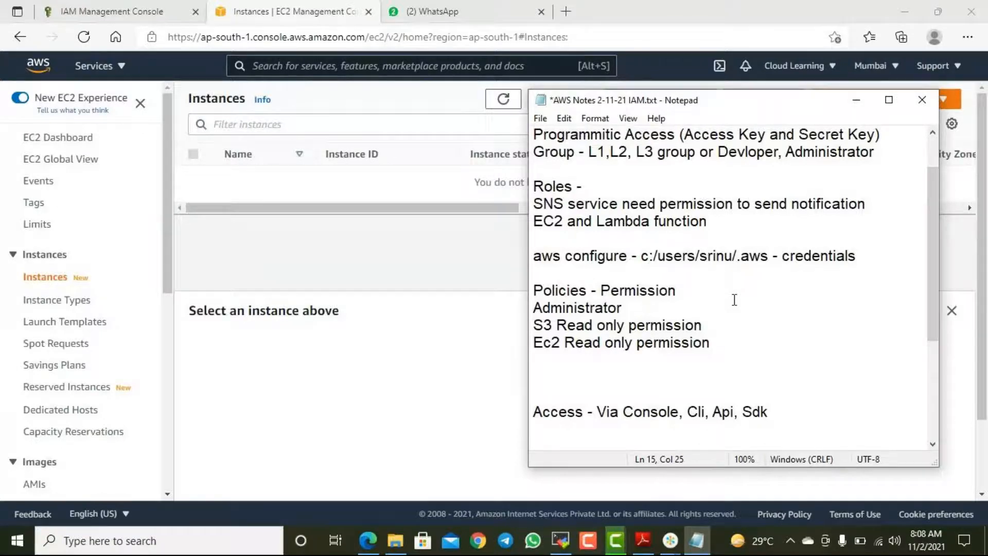
- Correct "Ec2" to "EC2" in the read only permission line
key(Home)
key(Right)
key(Right)
key(Right)
key(Right)
key(Left)
key(Left)
key(BackSpace)
text(C)
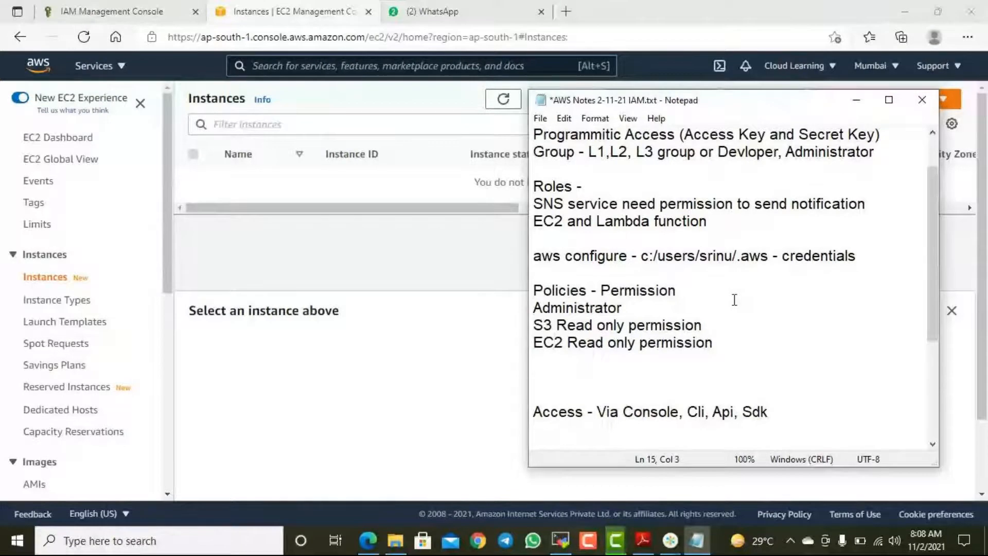
- Separate the Policies heading from the permission list with one blank line above "Administrator"
drag(720, 344, 513, 328)
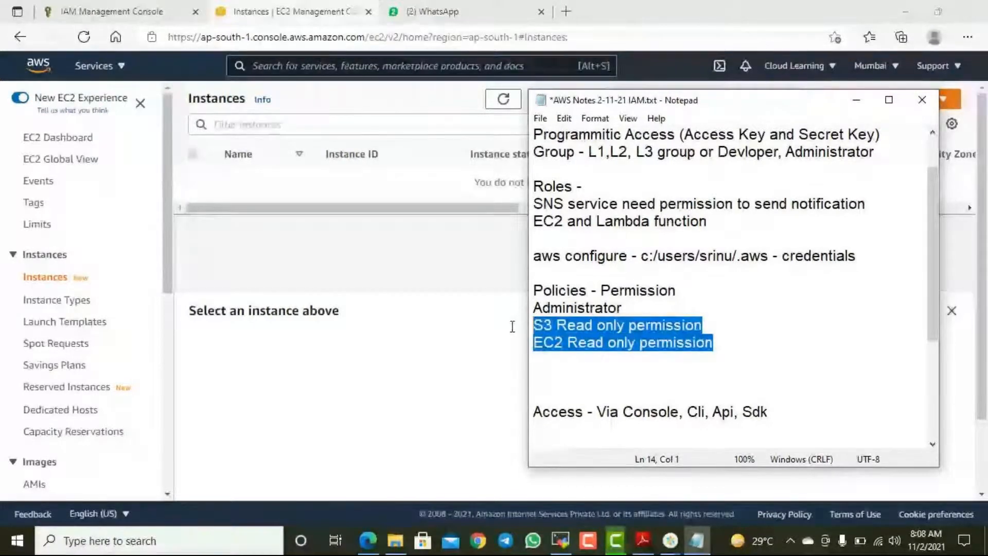
click(639, 300)
key(Home)
key(Return)
key(Down)
key(Return)
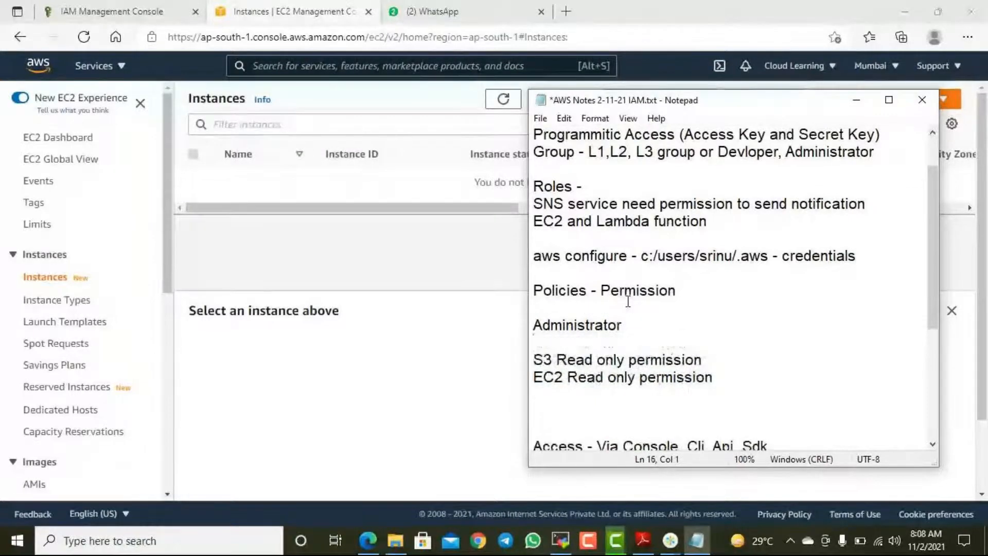
click(595, 339)
key(Delete)
- Add the line "EC2 Full permission" at the end of the permission list
click(733, 359)
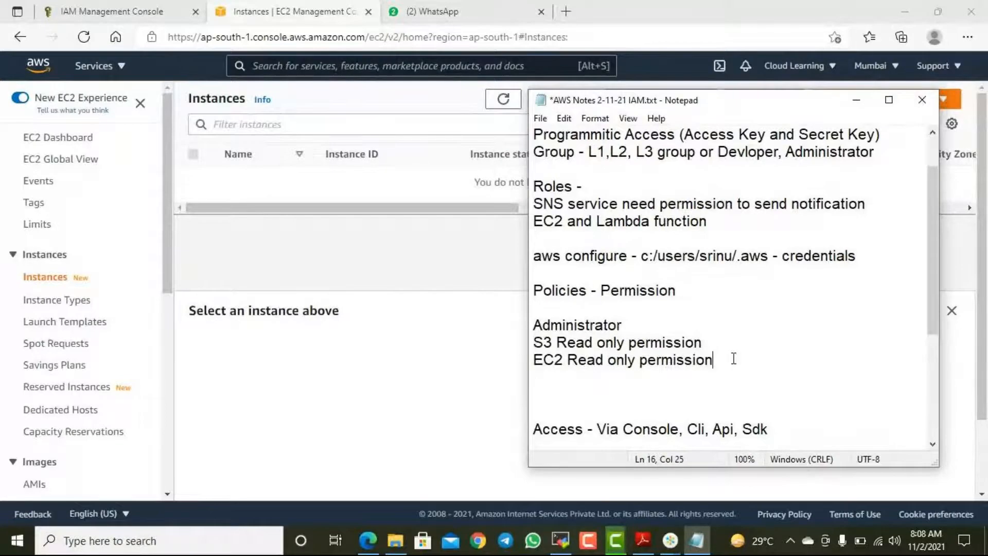
key(Return)
text(EC2 fu)
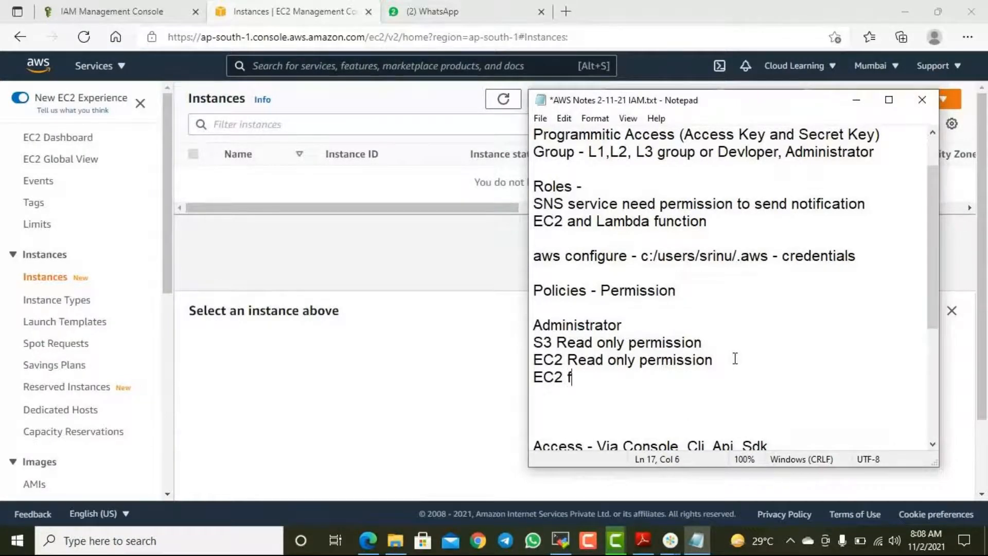
key(BackSpace)
key(BackSpace)
text(Full permission)
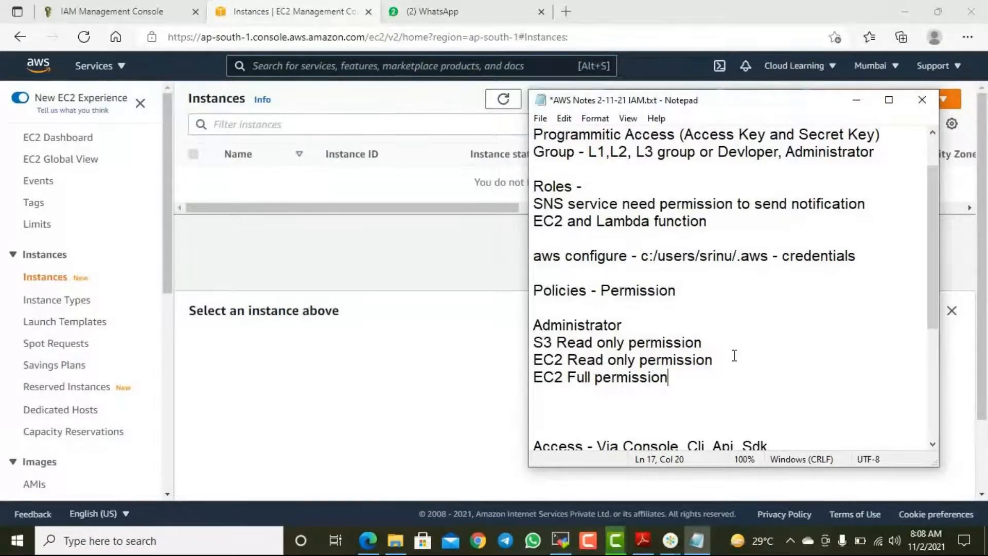
click(536, 355)
drag(537, 352, 537, 341)
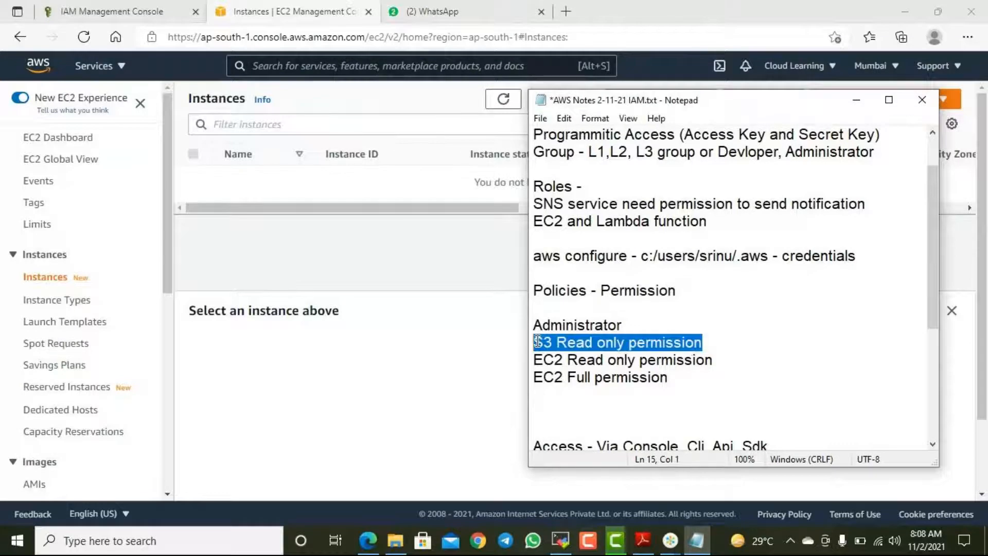
click(723, 380)
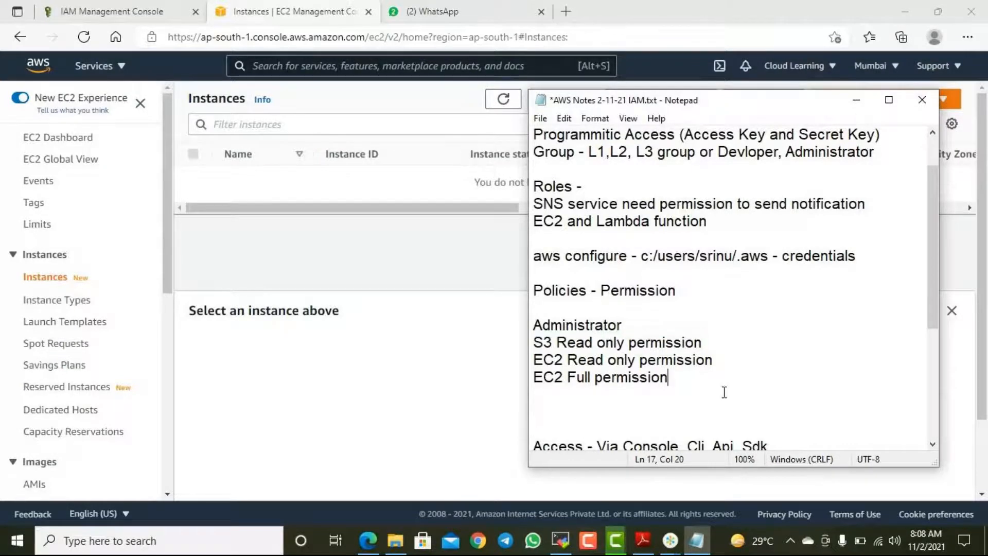
scroll(724, 392, down, 3)
shift+click(630, 227)
scroll(630, 227, up, 3)
drag(630, 227, 637, 232)
click(711, 340)
- Add the heading "Identity Providers" below the permission list, separated from it by one blank line
click(712, 369)
key(Return)
key(Return)
text(Id)
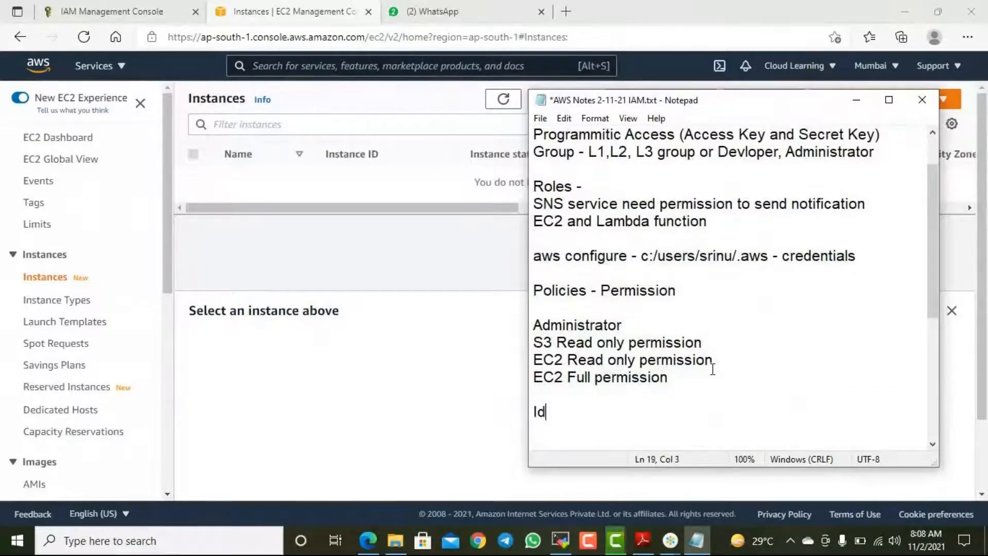
text(entity Providers)
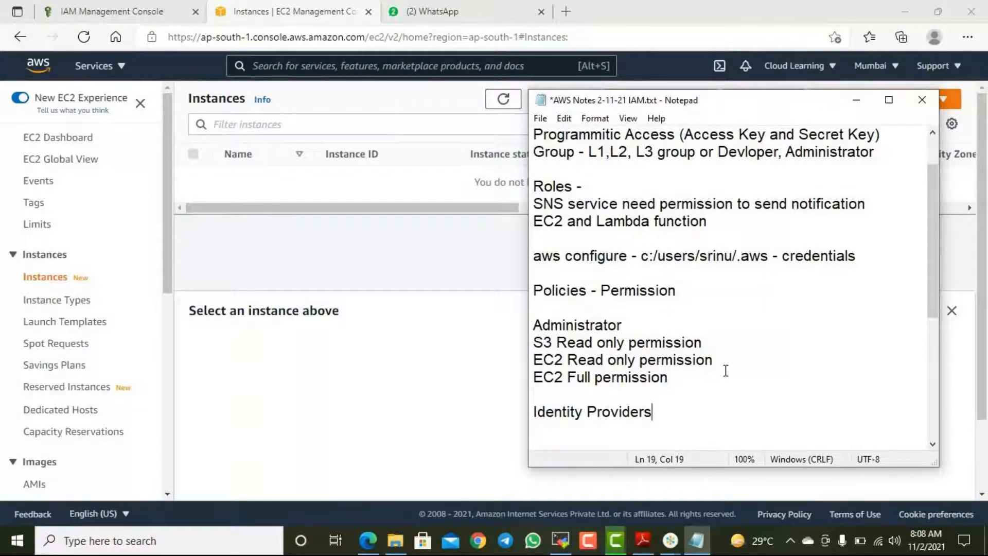
- Complete the Identity Providers line with "- Active Directory, Facebook or Google Api"
scroll(676, 313, down, 2)
text(- Ac)
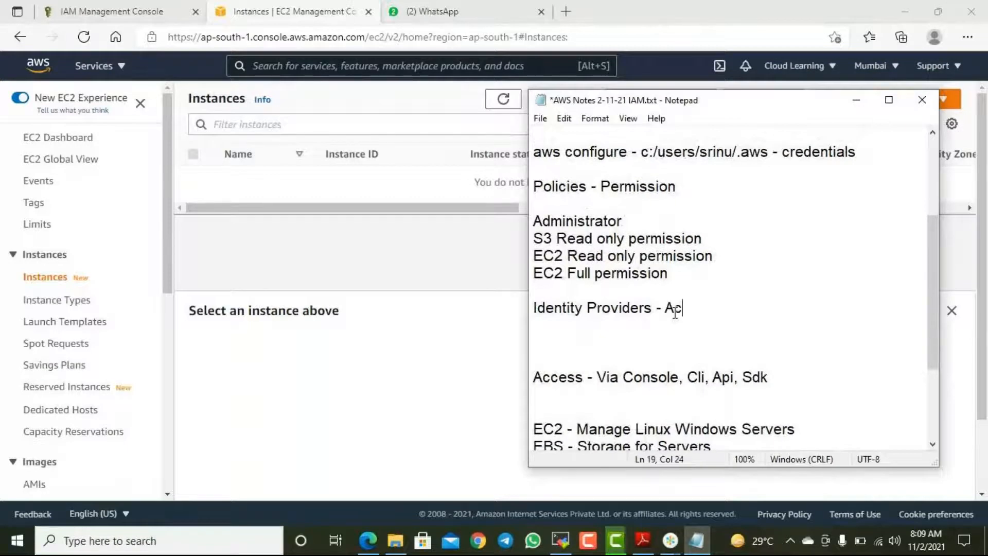
text(tive Directory, )
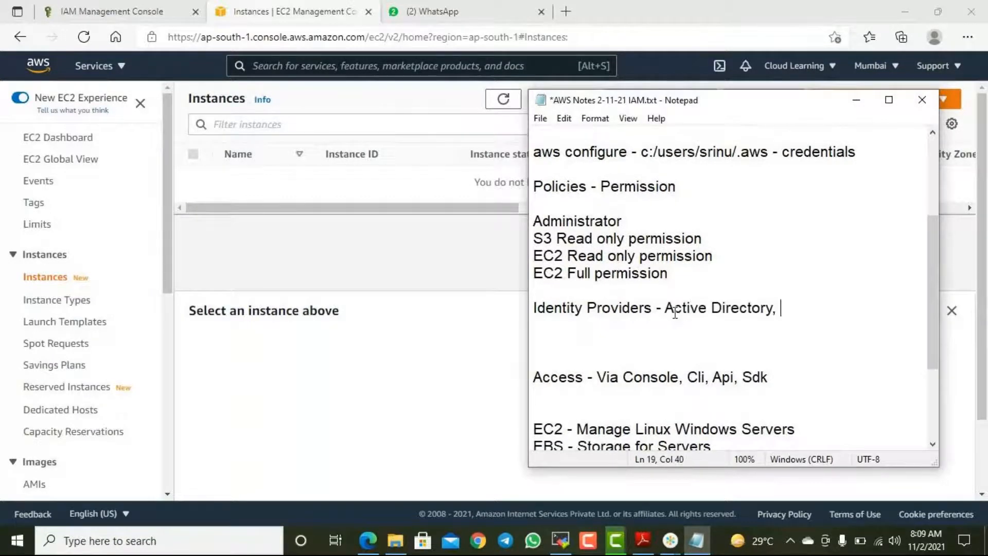
text(Facebook ya)
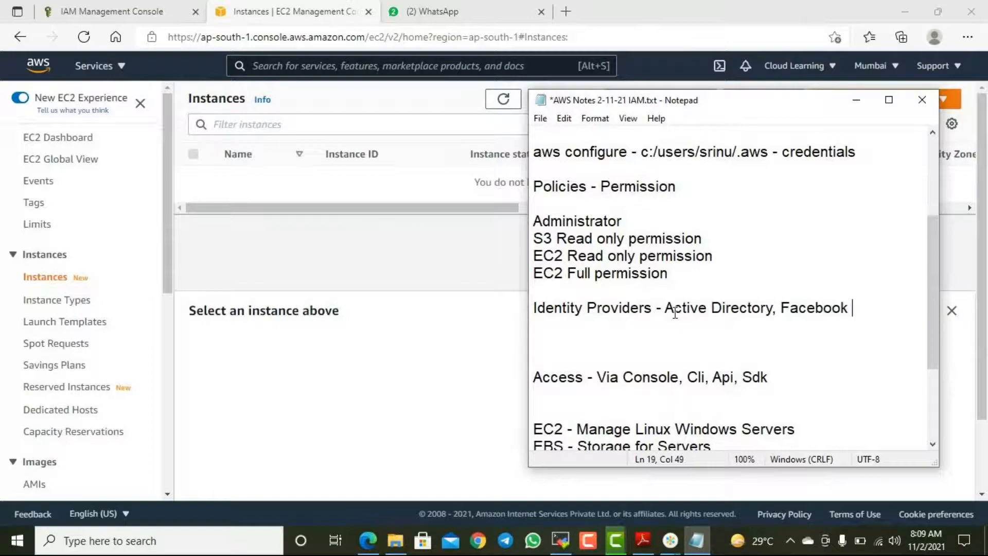
key(BackSpace)
key(BackSpace)
key(BackSpace)
text(or)
key(BackSpace)
key(BackSpace)
key(BackSpace)
text(or Google Api)
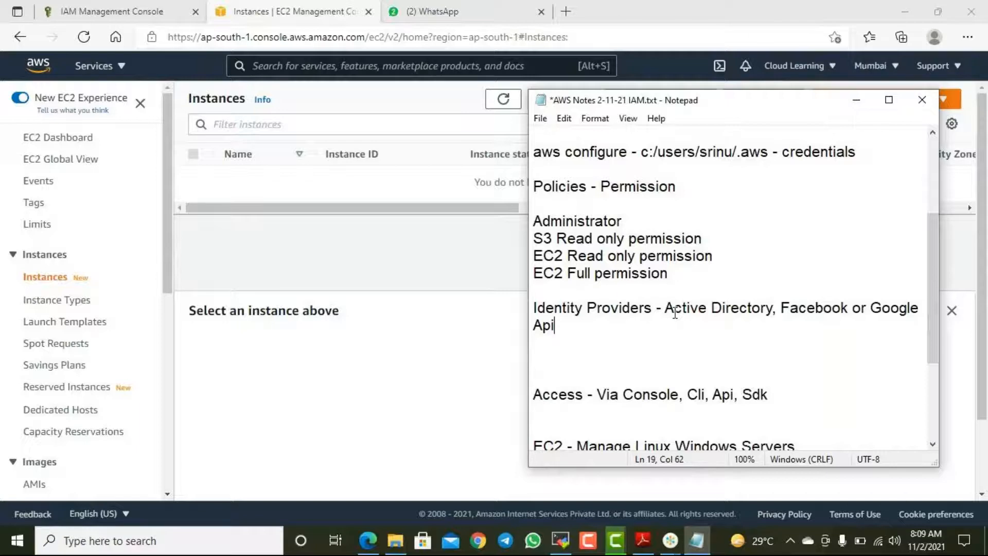
- Add the line "Client ID" below the Identity Providers line, leaving one blank line between them
key(Return)
key(Return)
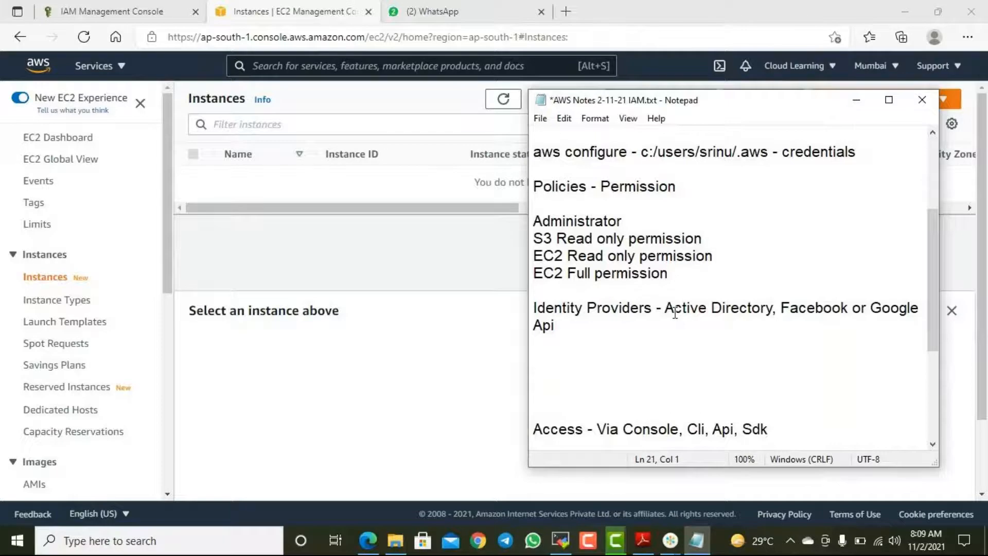
text(Client ID)
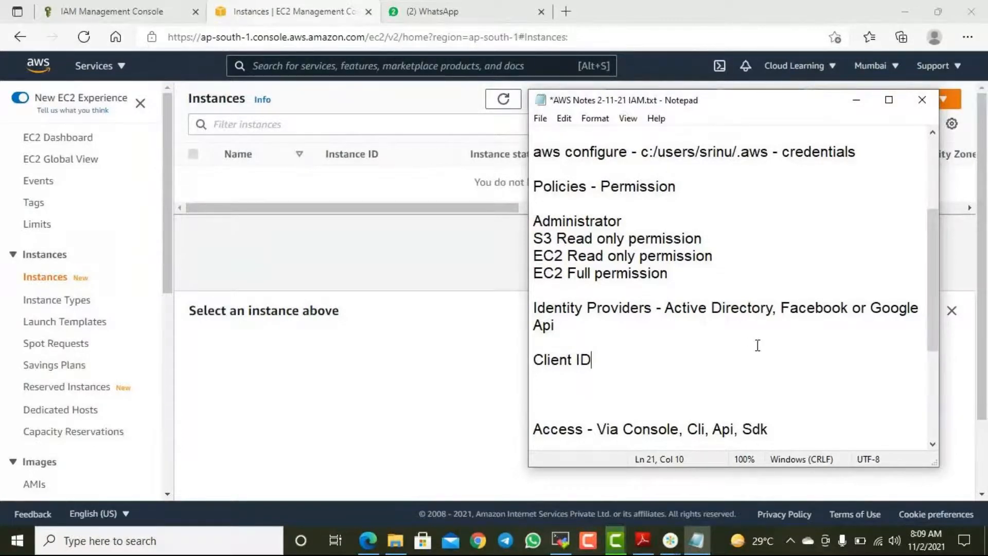
click(800, 308)
click(835, 340)
click(616, 364)
drag(647, 310, 530, 308)
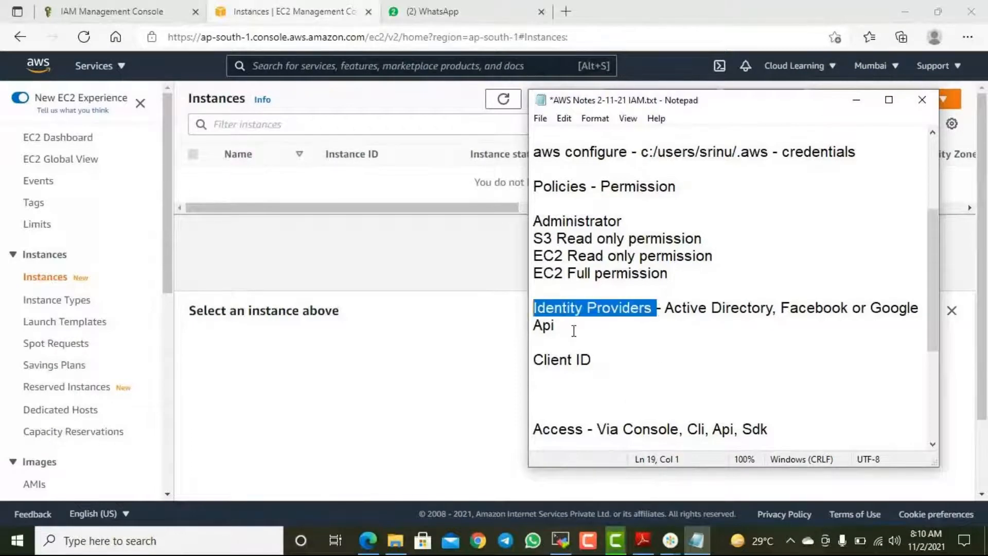
- Add the line "MFA - Multi Factor Authencation" two lines below Client ID and save the notes
click(658, 354)
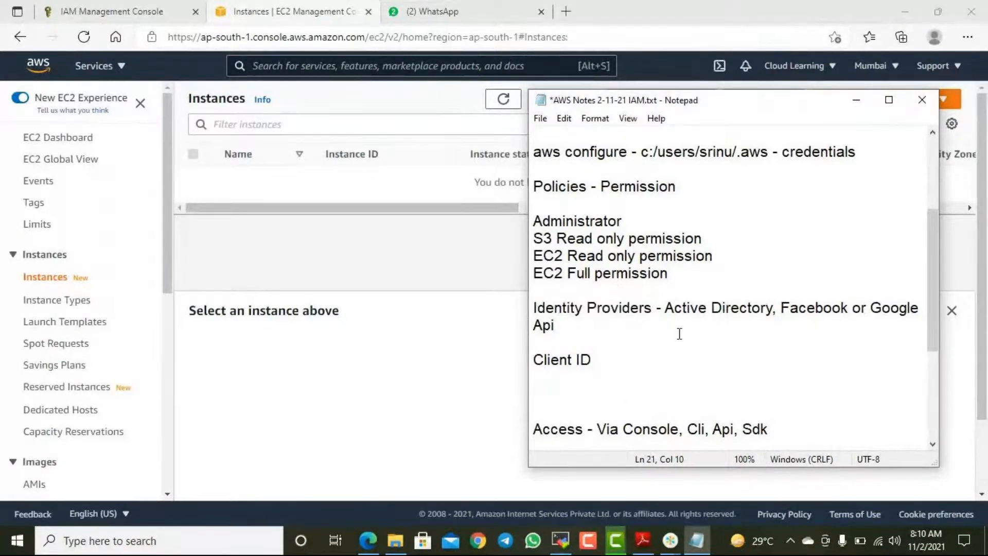
key(Down)
key(Down)
text(MFA - Multi Factor Authen)
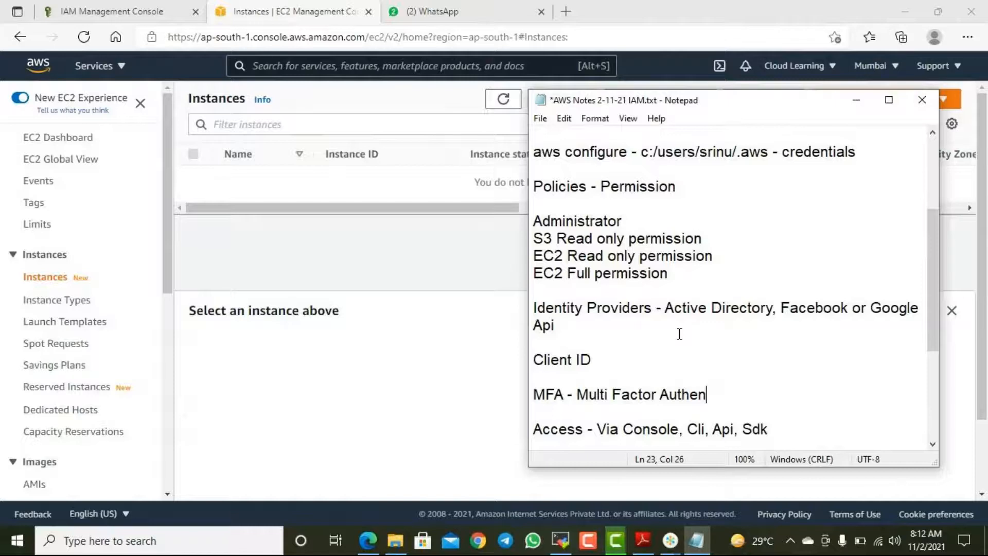
text(cation)
key(Left)
key(Left)
key(Left)
key(Left)
key(Left)
key(ctrl+s)
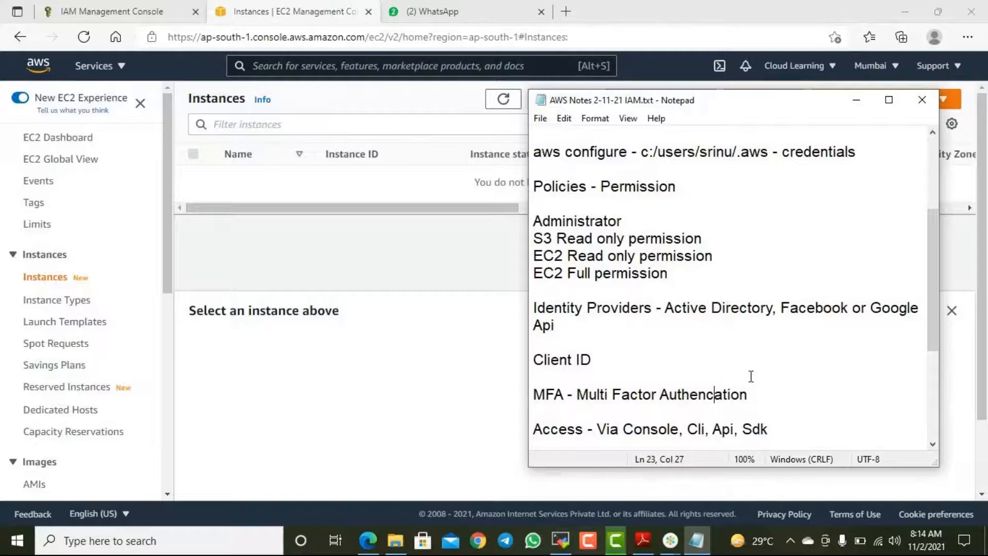
- Look over the notes, switch to the IAM console and close its services list to view the dashboard
scroll(754, 331, down, 4)
scroll(810, 337, up, 7)
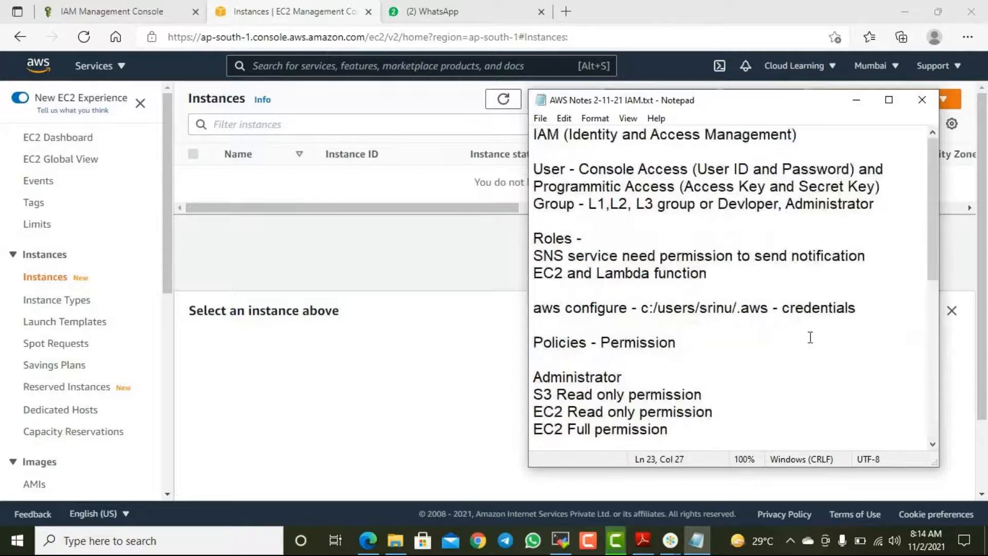
scroll(787, 326, down, 4)
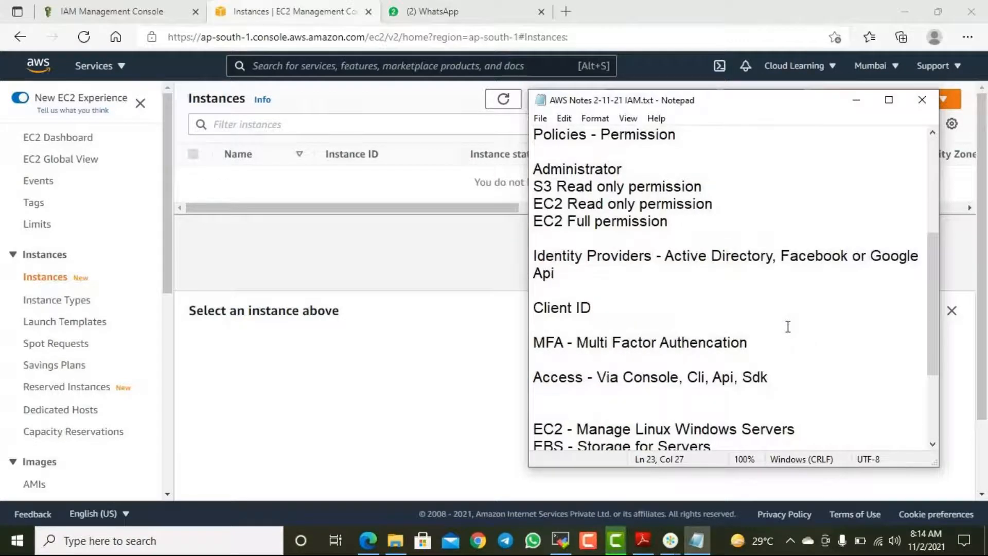
click(137, 7)
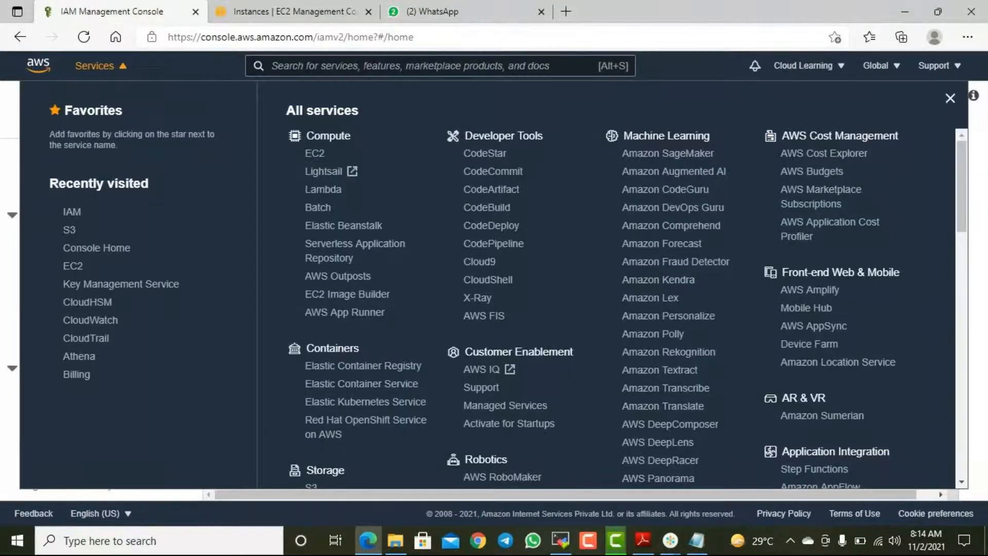
click(10, 278)
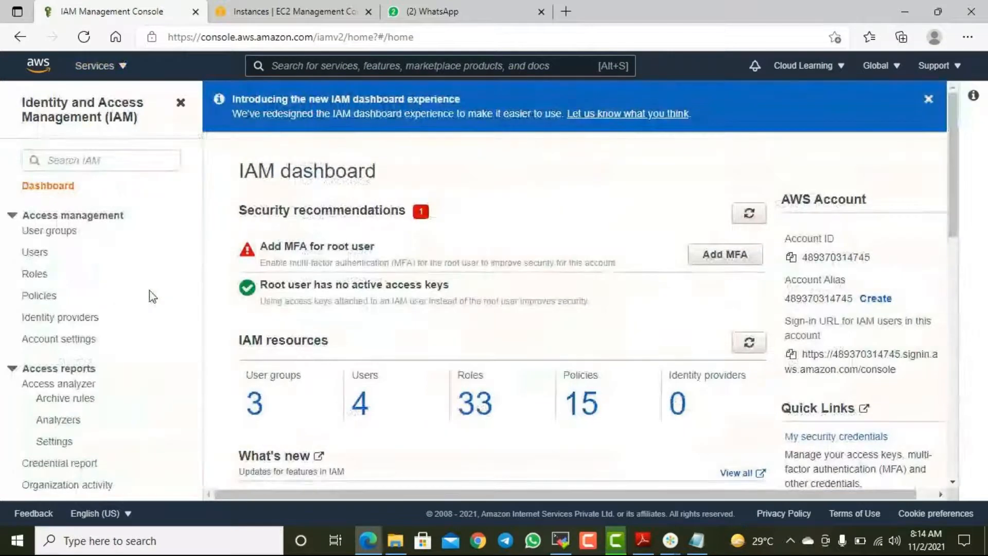
- Return to the notes in Notepad and add "Password Policy -" below the Access line after a blank line
click(697, 541)
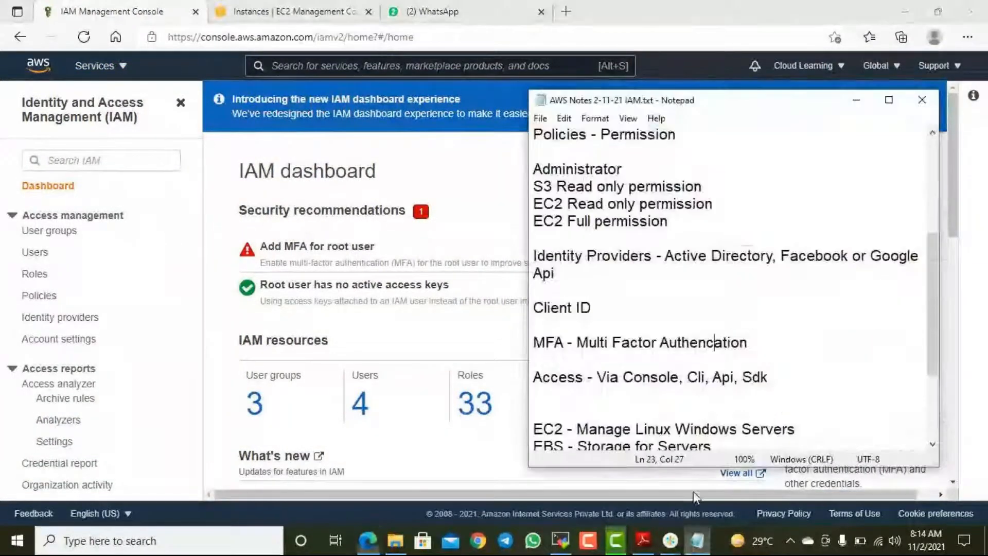
click(775, 385)
key(Return)
key(Return)
text(Pas)
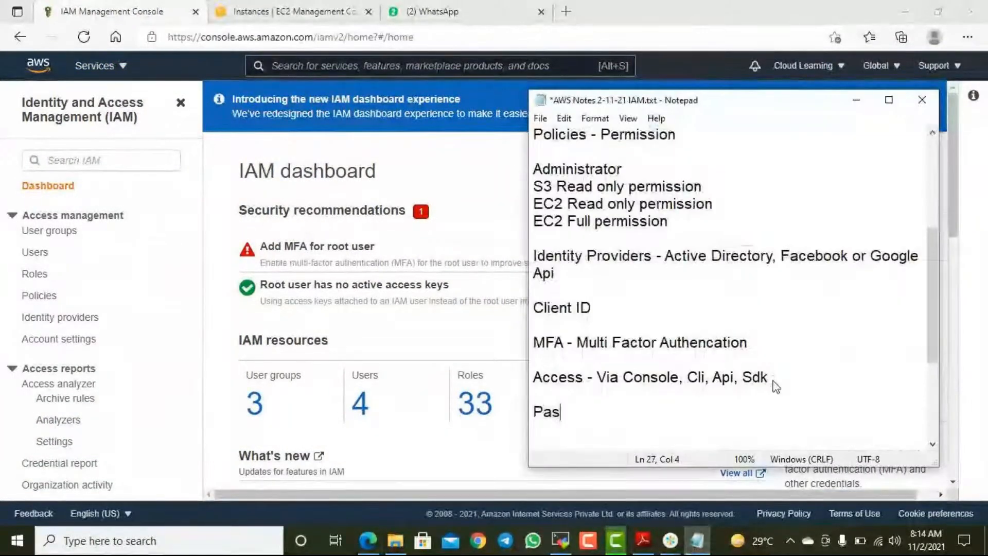
text(sword Policy -)
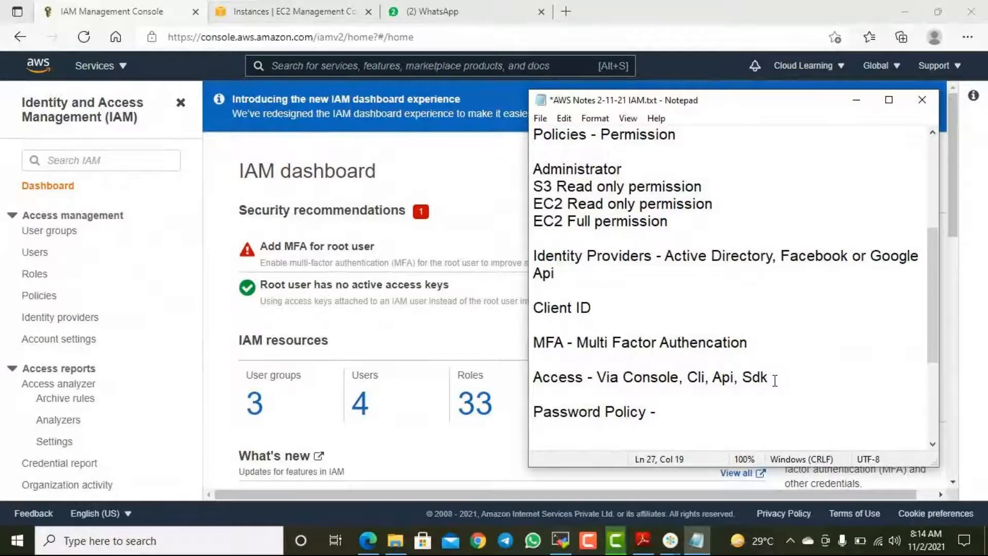
- Add the line "Credential Report -" directly below the Password Policy line
key(Return)
text(Cred)
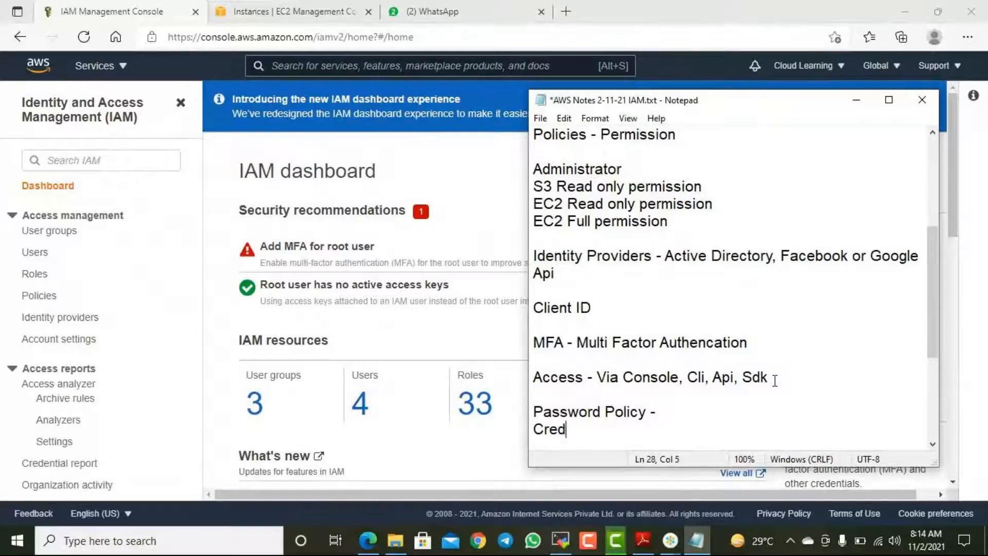
text(ential Report )
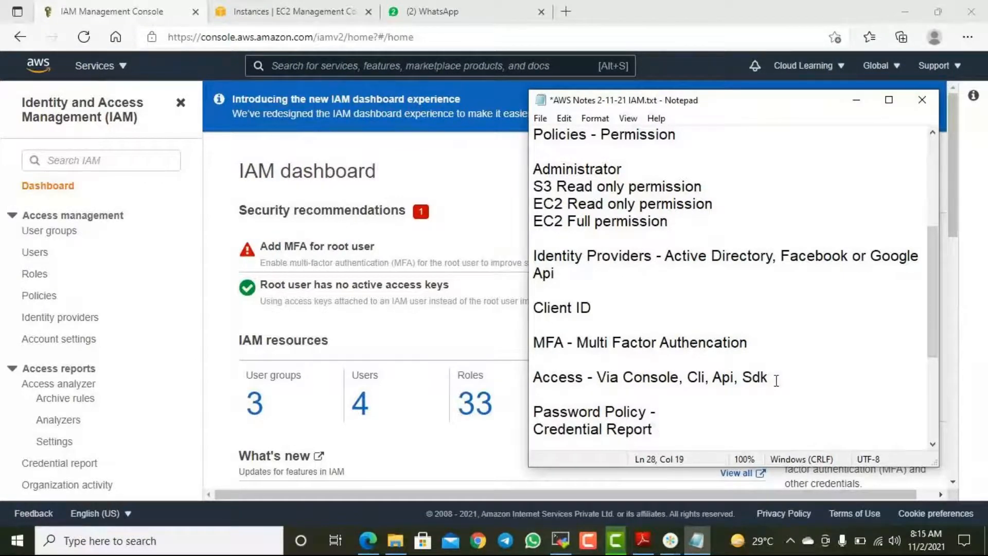
text(-)
- Review the whole notes file from the IAM heading to the AWS services list for missing topics
key(ctrl+Home)
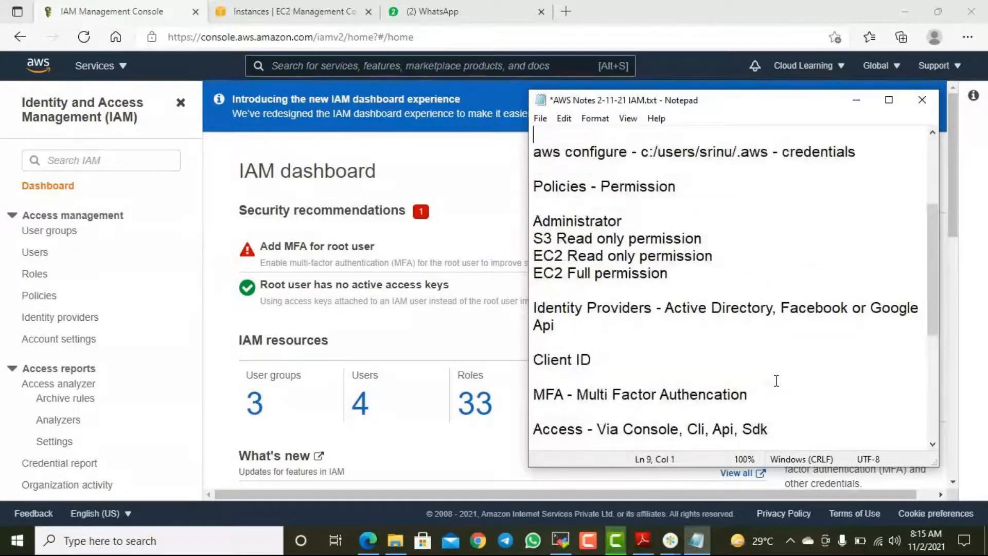
key(Down)
key(Down)
key(Down)
key(Down)
key(Down)
key(Down)
key(Down)
key(Down)
key(Down)
key(Down)
key(Down)
key(Down)
key(Down)
key(Down)
key(Down)
key(Down)
key(Down)
key(Down)
key(Down)
key(Down)
key(Down)
key(Down)
key(Down)
key(Down)
key(Down)
key(Down)
key(Down)
key(Down)
key(Down)
key(Down)
key(Down)
key(Down)
key(Up)
key(Up)
key(Up)
key(Up)
key(Up)
key(Up)
key(Up)
key(Up)
key(Up)
key(Up)
key(Up)
key(Up)
key(Up)
key(Up)
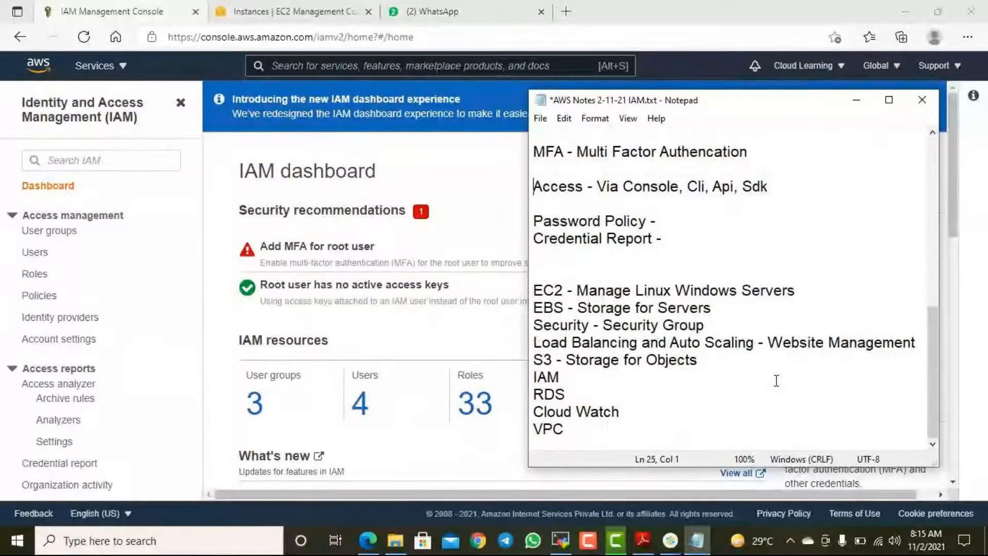
key(Up)
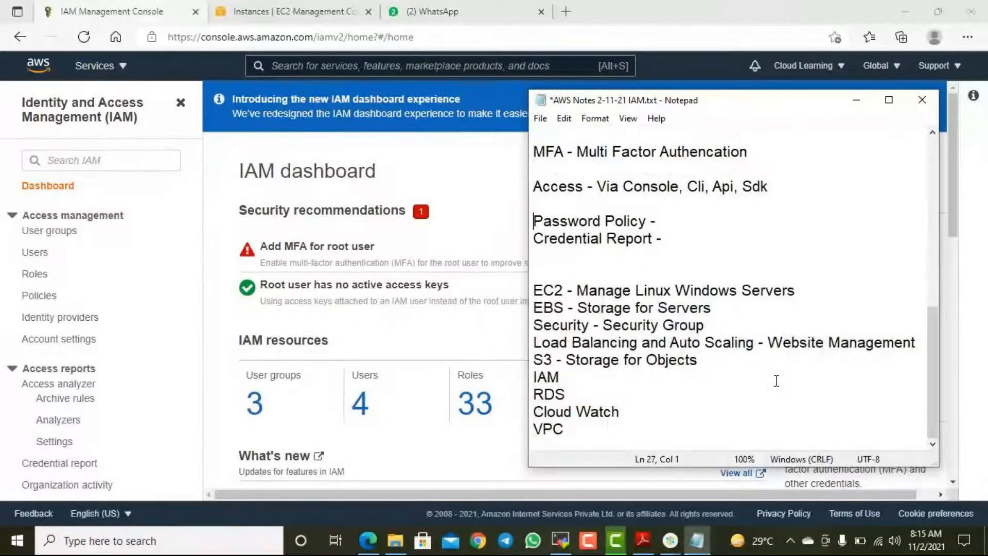
key(Page_Up)
key(Page_Up)
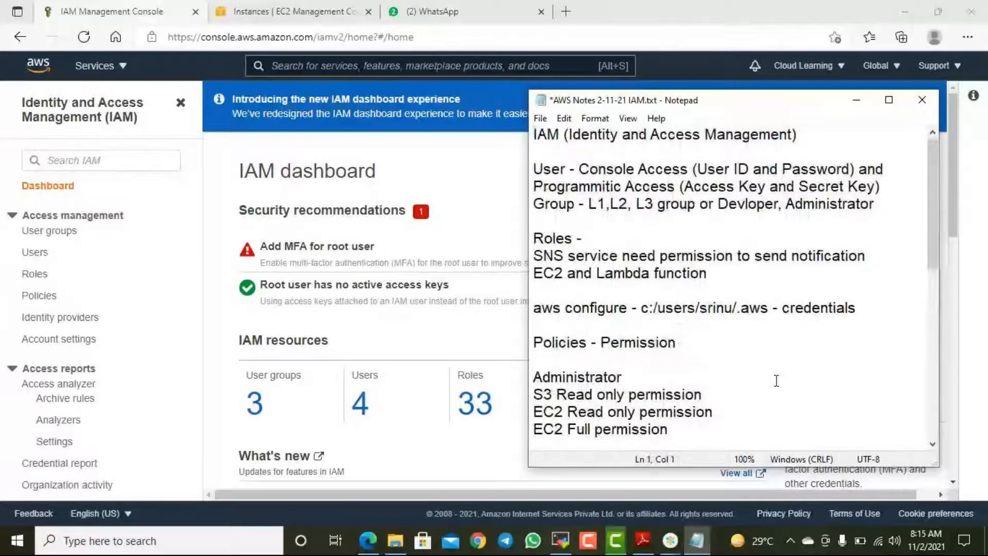
scroll(777, 381, down, 8)
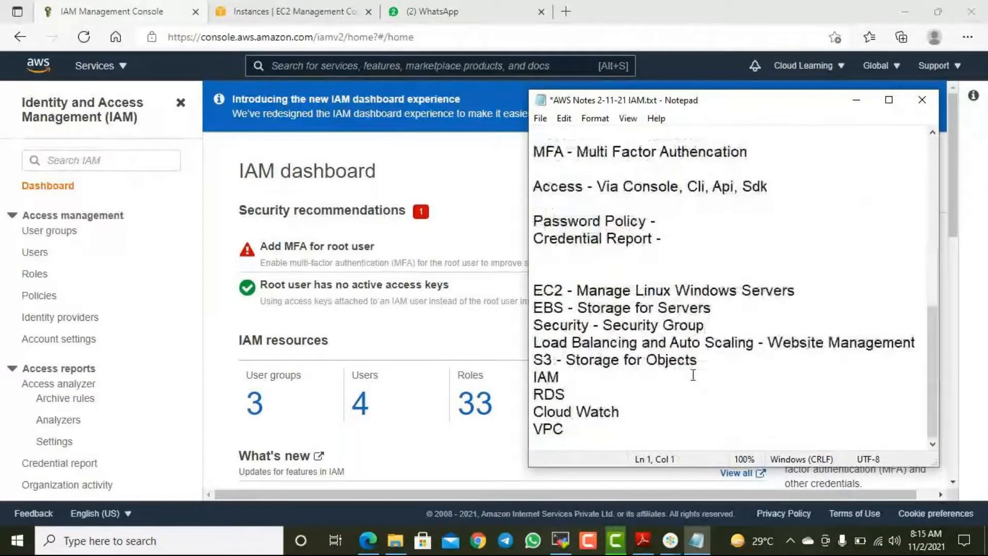
scroll(661, 340, up, 5)
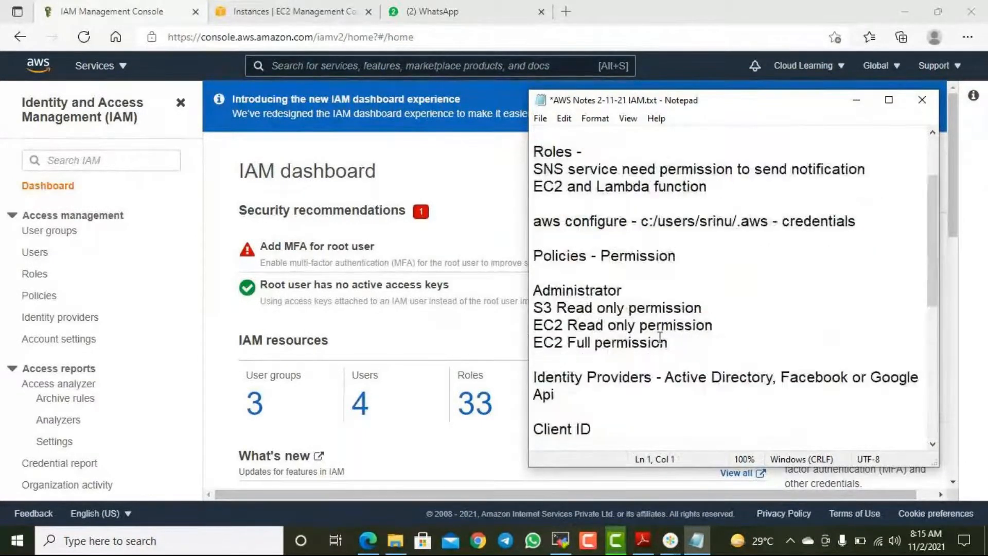
scroll(660, 339, down, 5)
- Add the line "AWS Command Line" below the Credential Report line and save the notes
click(675, 235)
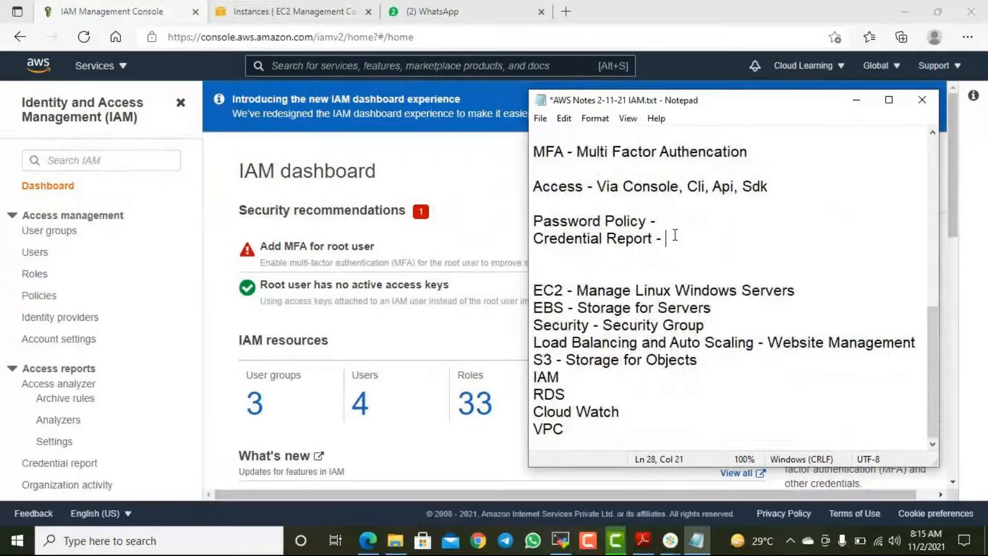
key(Return)
text(AWs C)
key(BackSpace)
key(BackSpace)
key(BackSpace)
text(S Cm)
key(BackSpace)
text(ommand Line)
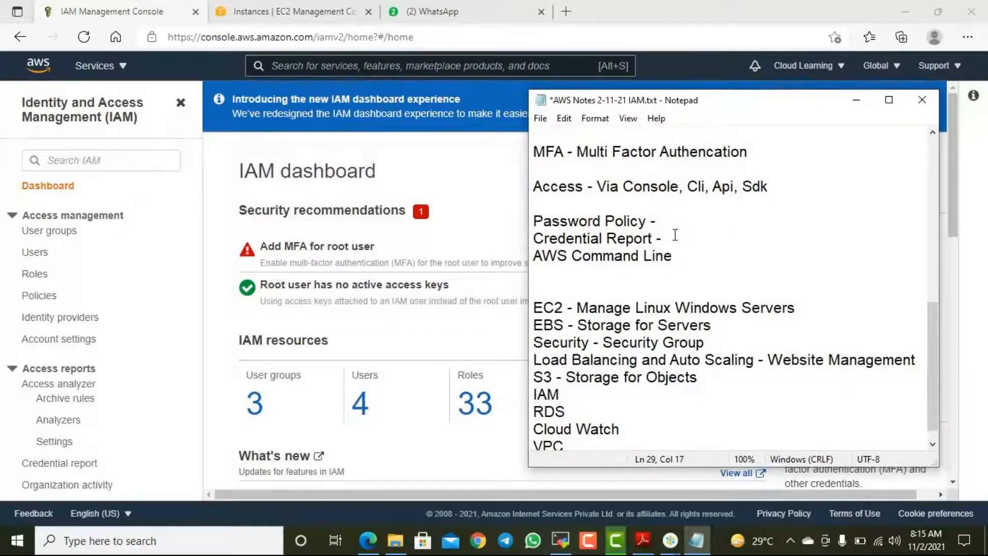
key(ctrl+s)
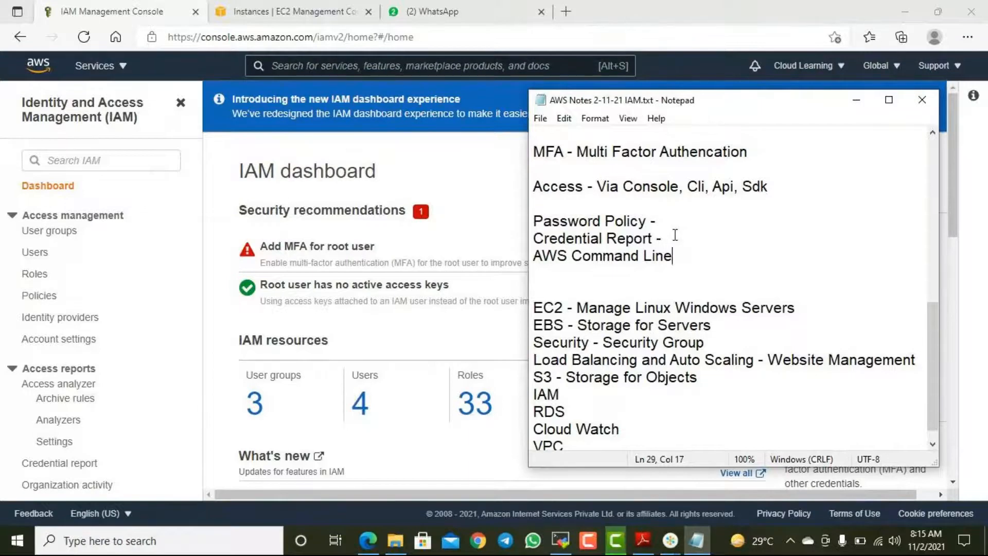
scroll(675, 234, up, 7)
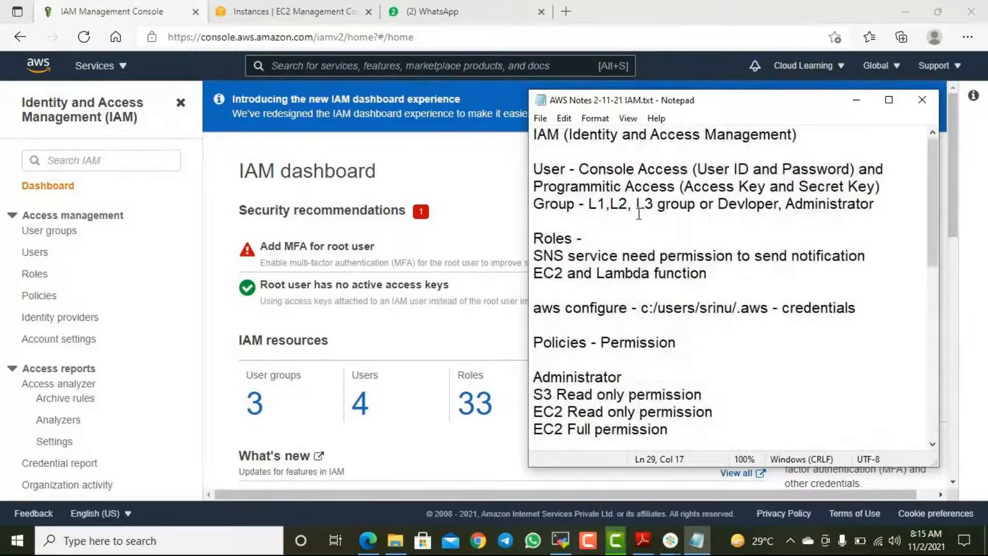
click(638, 217)
scroll(590, 234, down, 8)
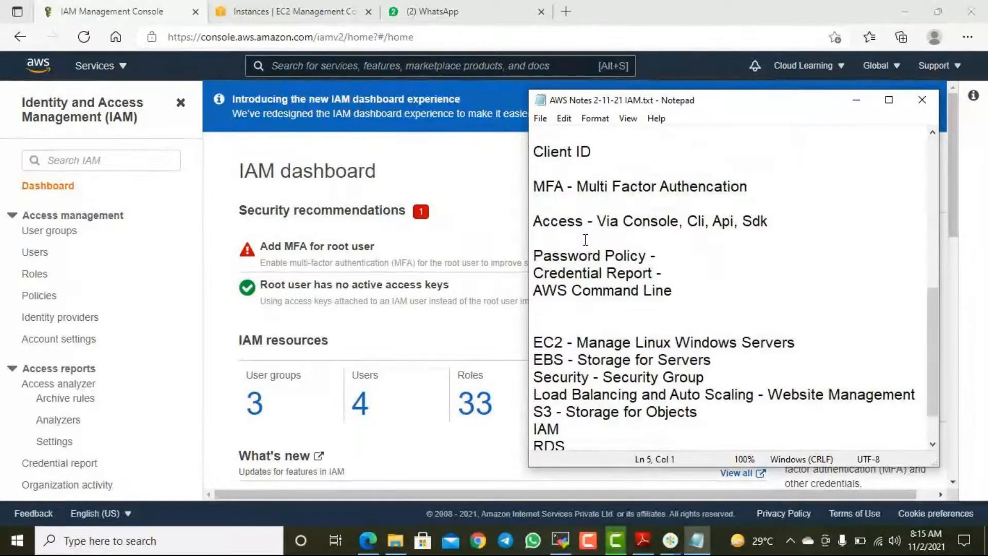
scroll(585, 239, up, 8)
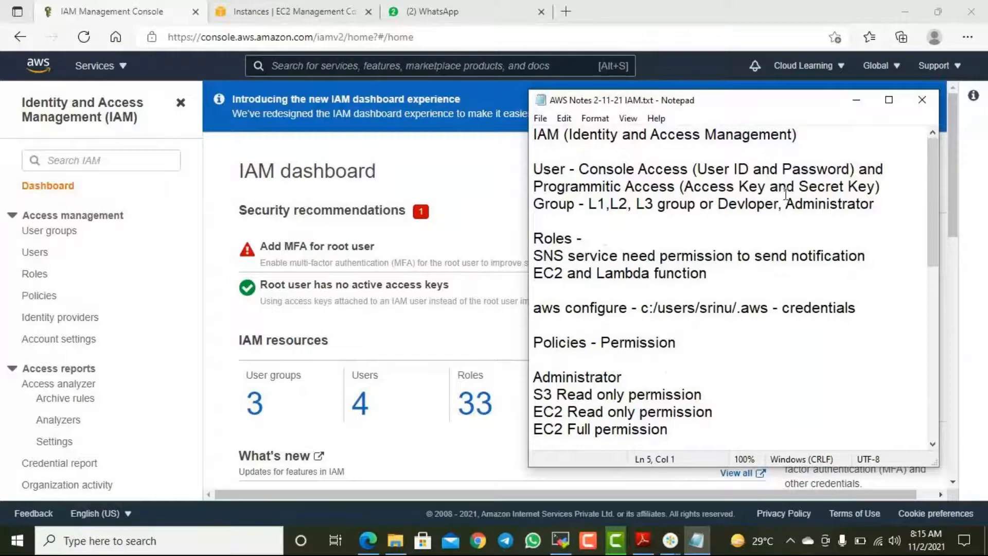
- Put the notes away and open google.com in a new browser tab
click(856, 100)
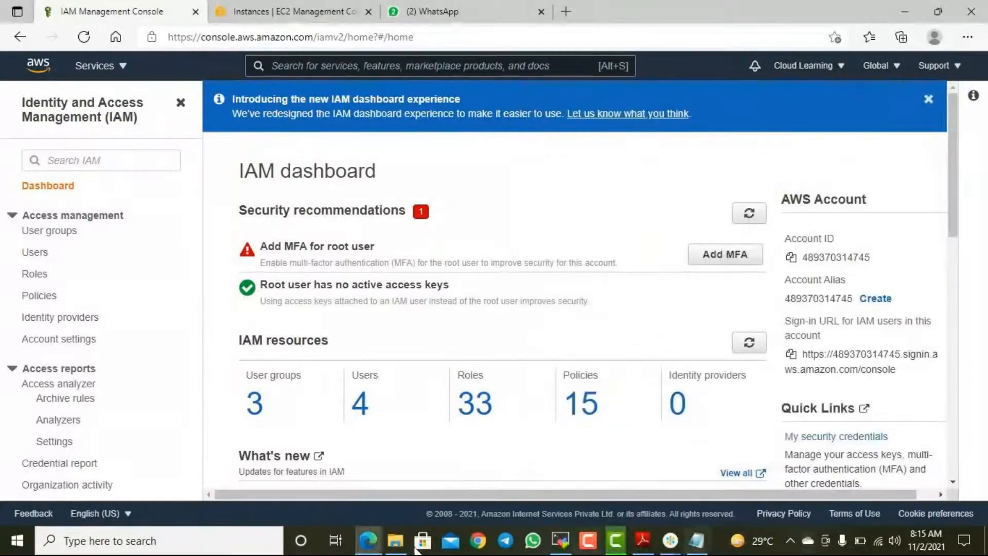
click(568, 11)
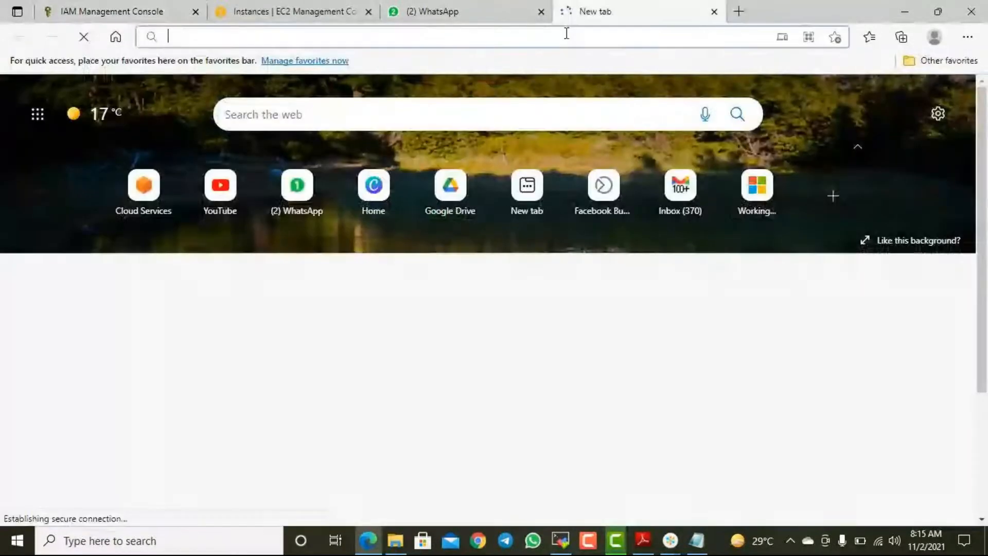
text(google adsense)
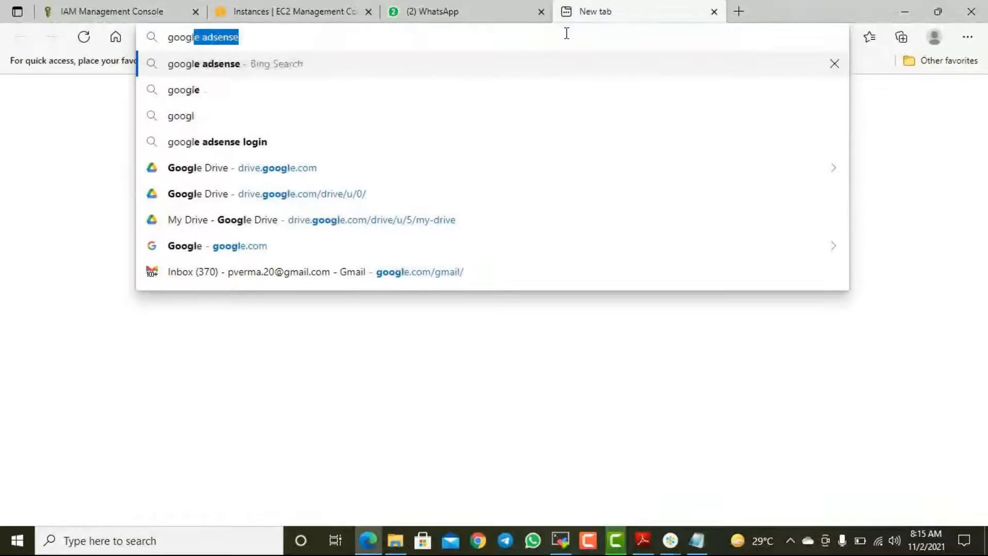
key(Return)
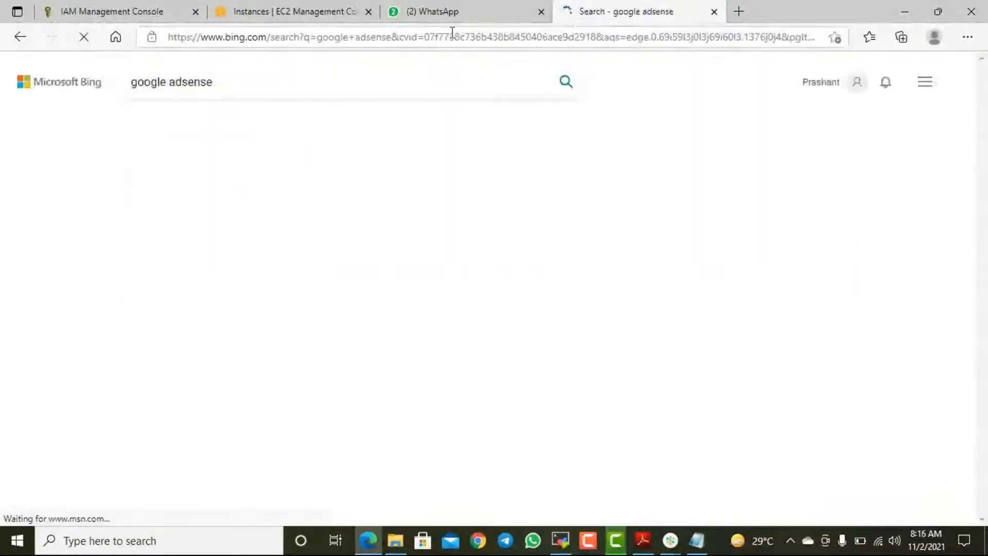
click(465, 37)
text(goo)
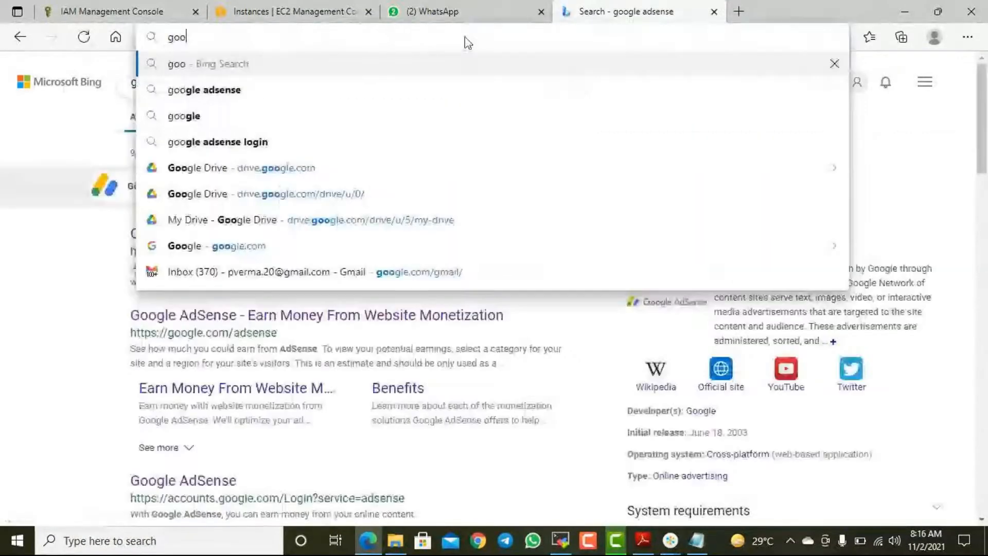
text(gle.com)
key(BackSpace)
key(Return)
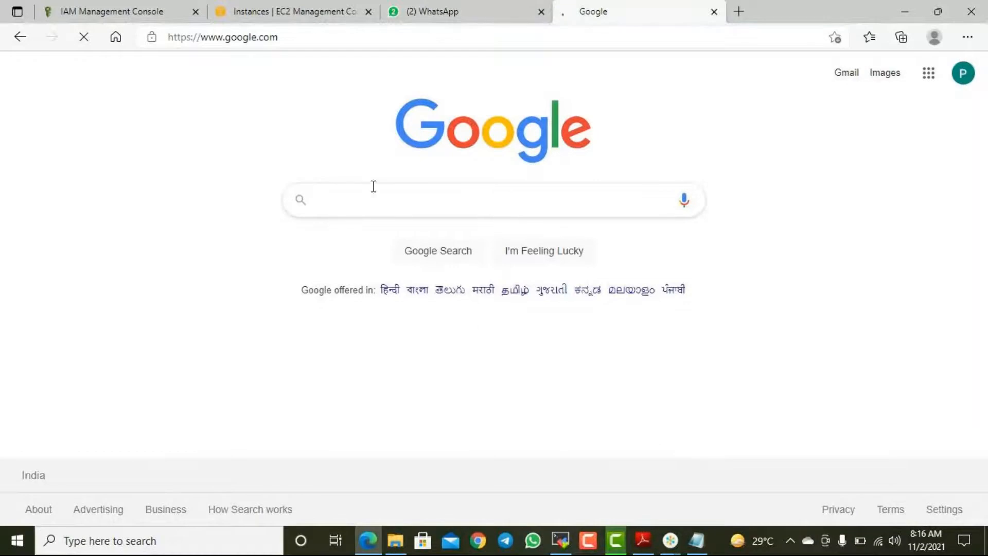
- Search Google for "aws command line download windows"
click(360, 203)
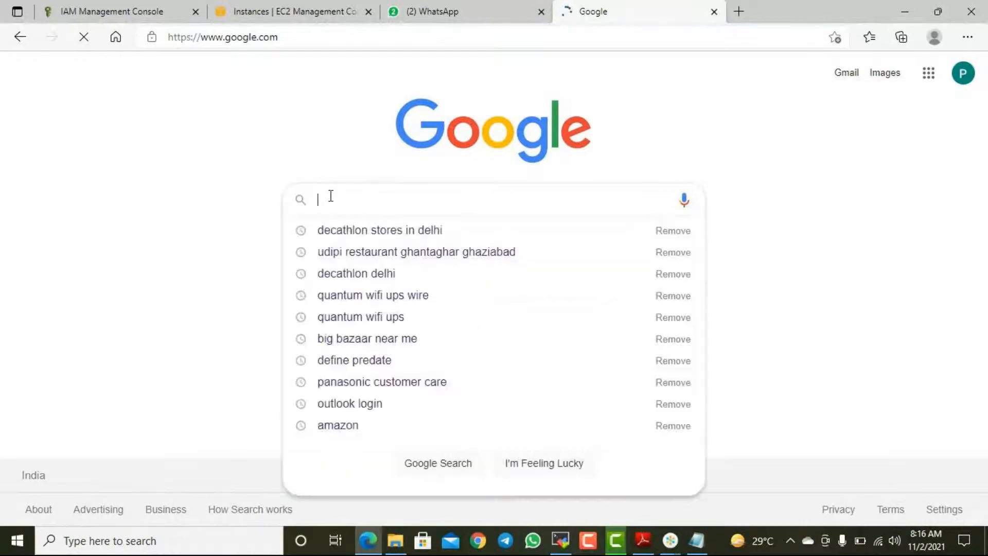
text(aws )
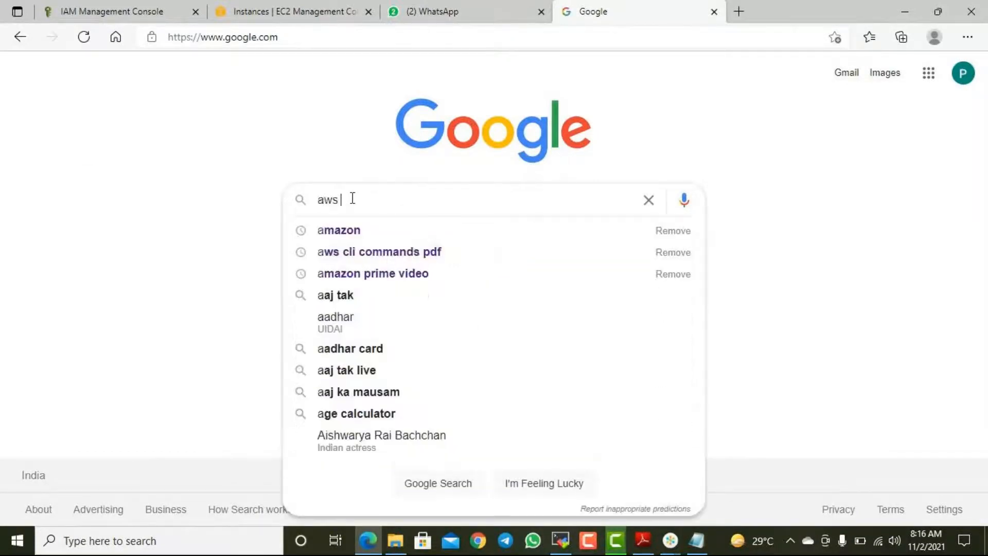
text(command lin)
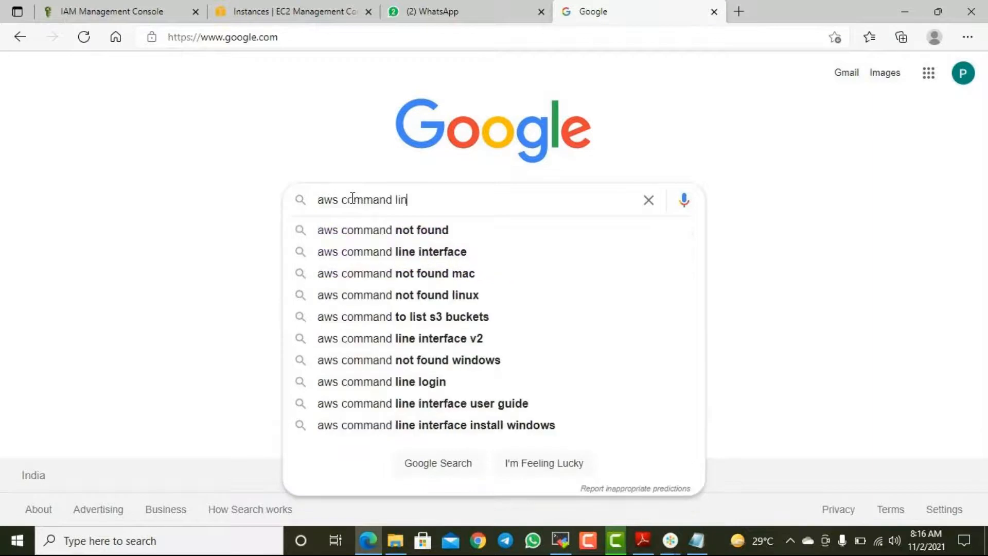
text(e downo)
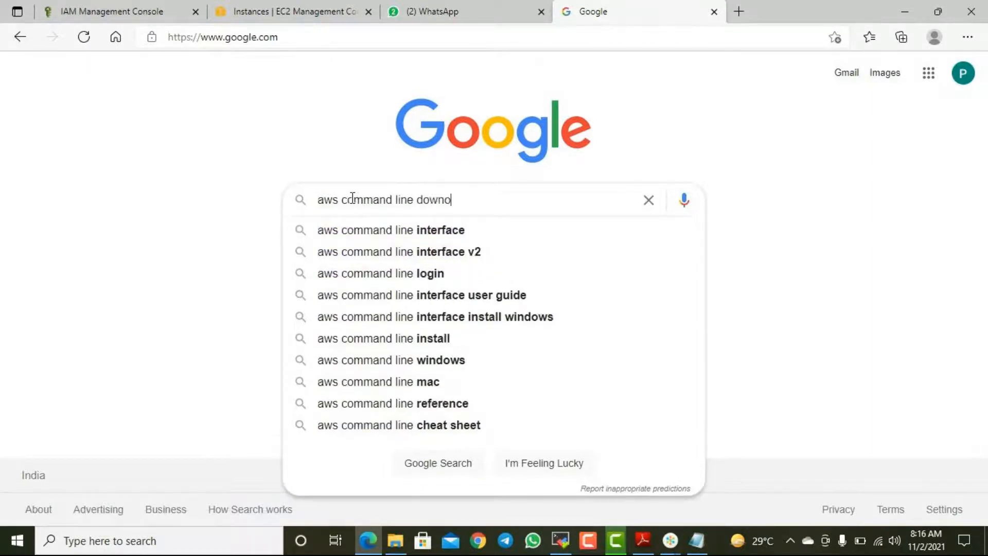
text(ad)
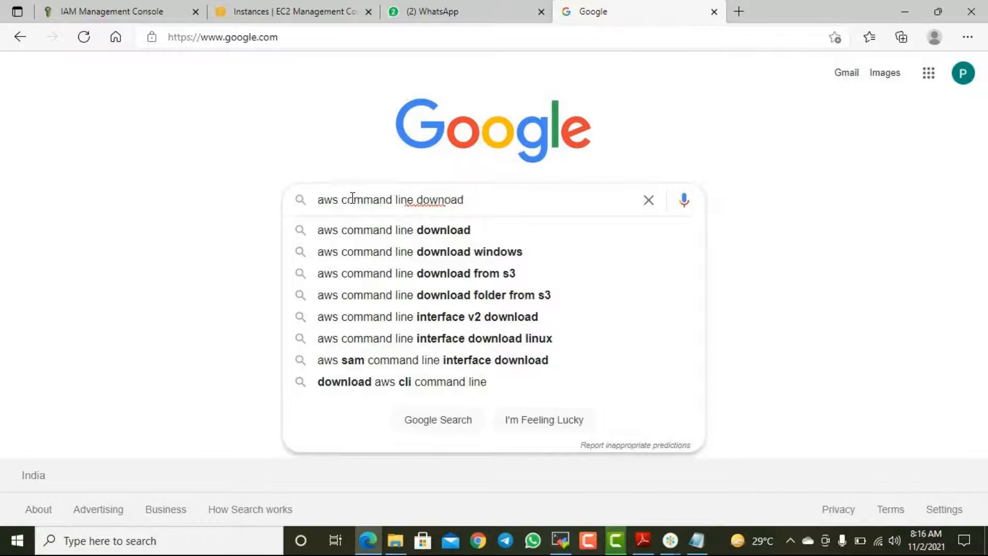
key(Down)
key(Down)
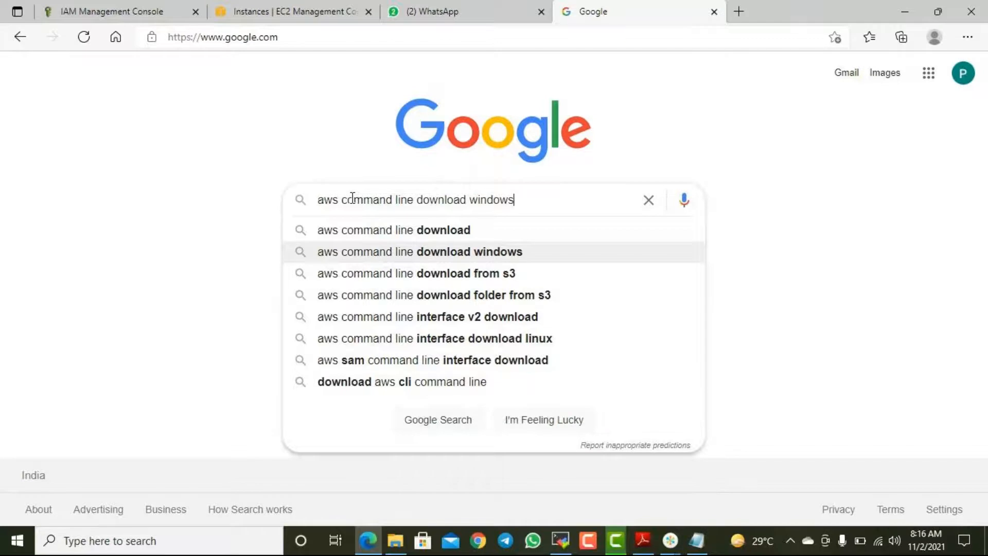
key(Return)
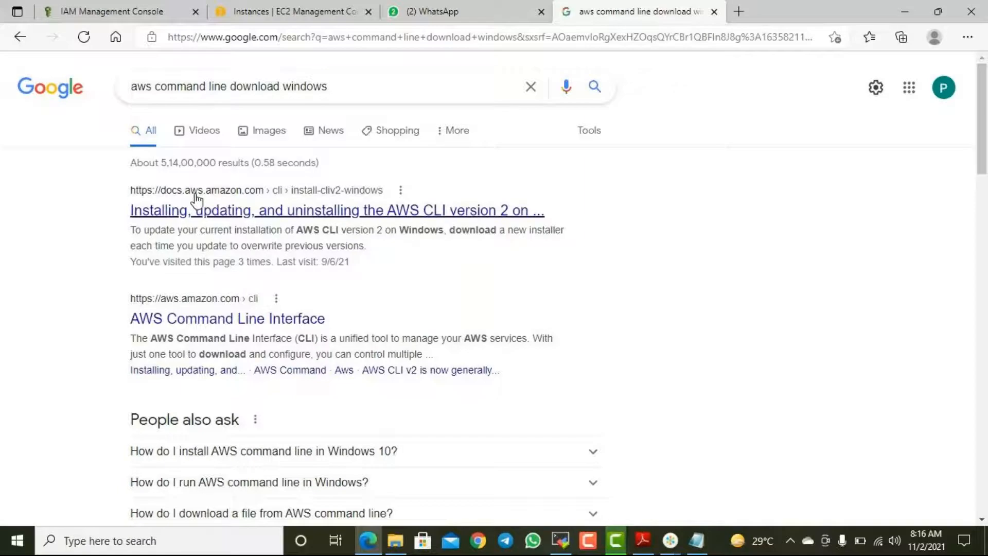
- Open the AWS documentation result on installing AWS CLI version 2 on Windows in a new tab and switch to it
right_click(301, 219)
click(315, 224)
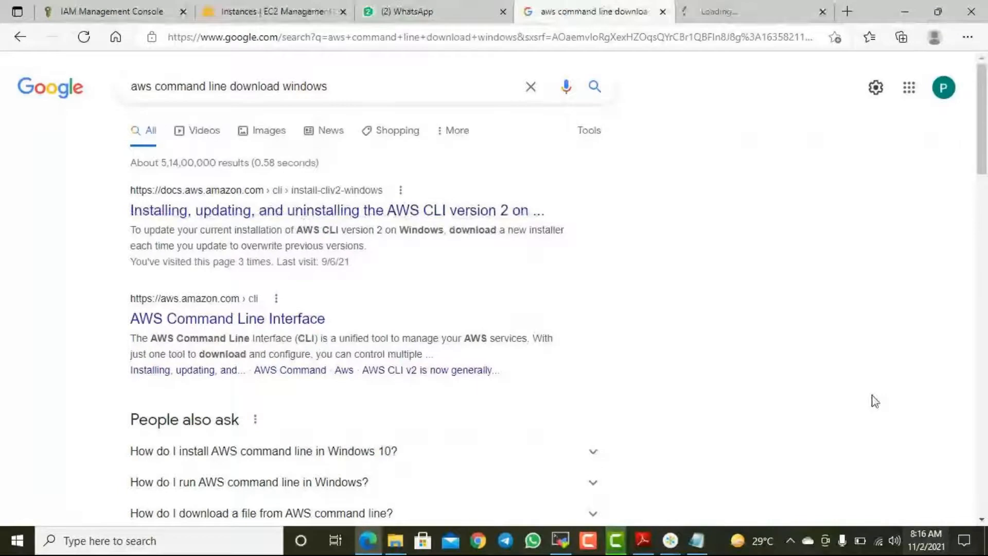
click(733, 15)
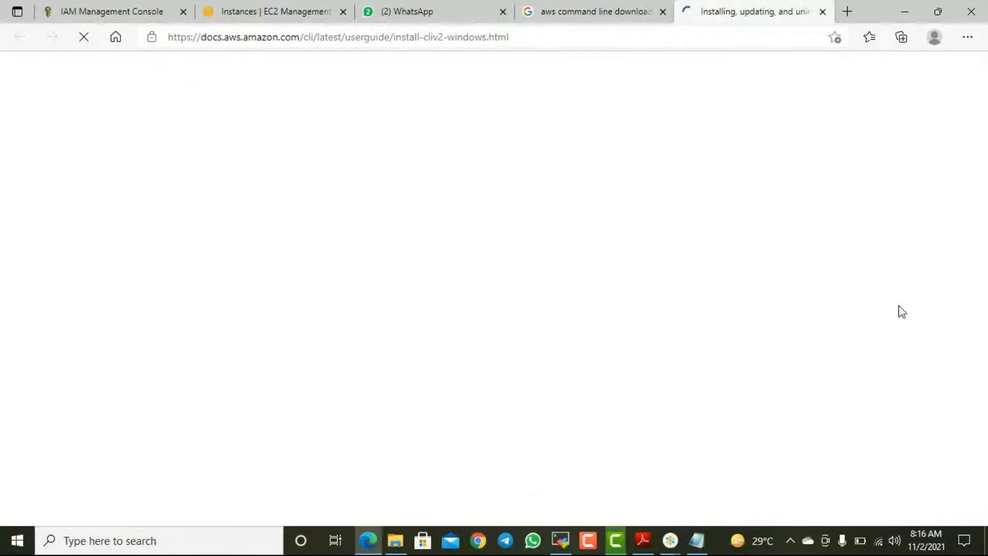
click(15, 540)
click(50, 468)
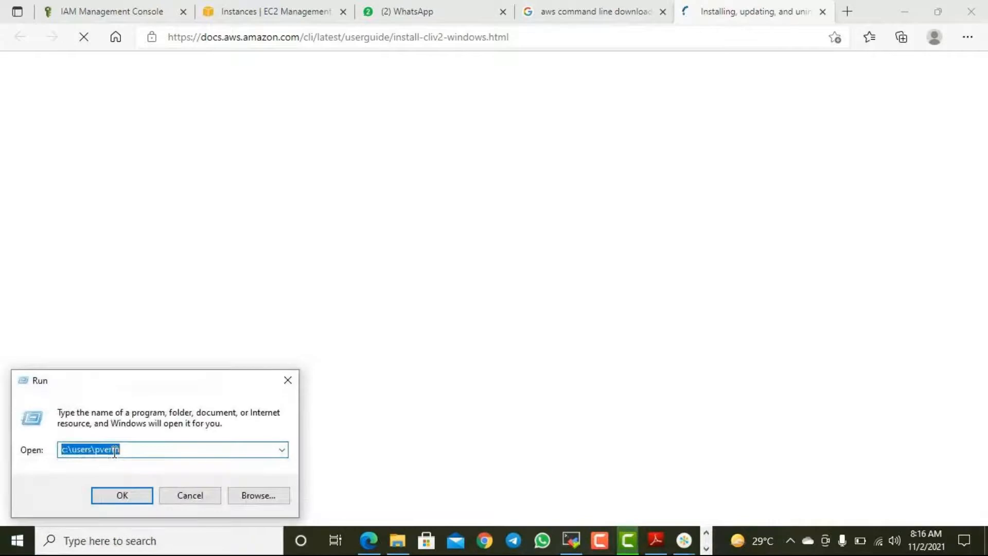
text(cmd)
key(Return)
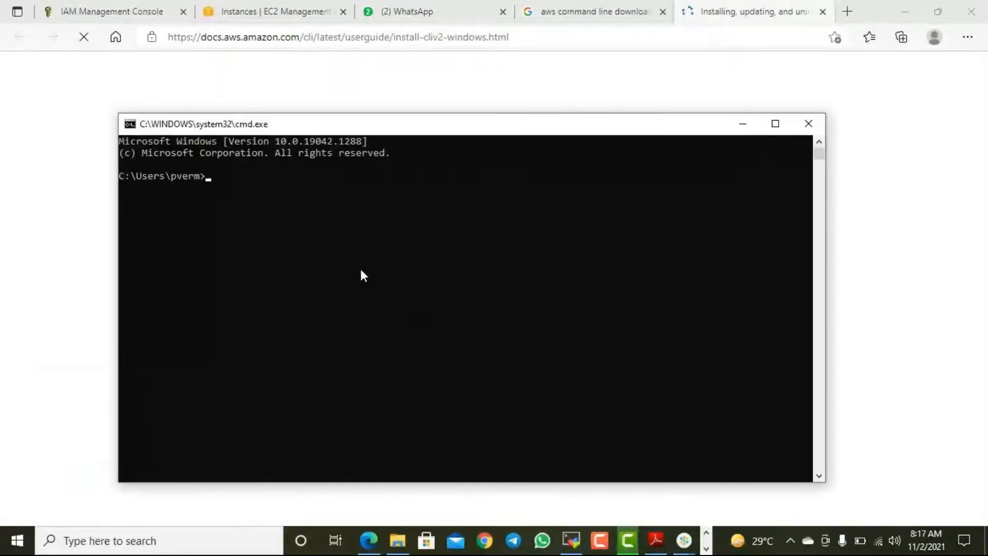
click(807, 125)
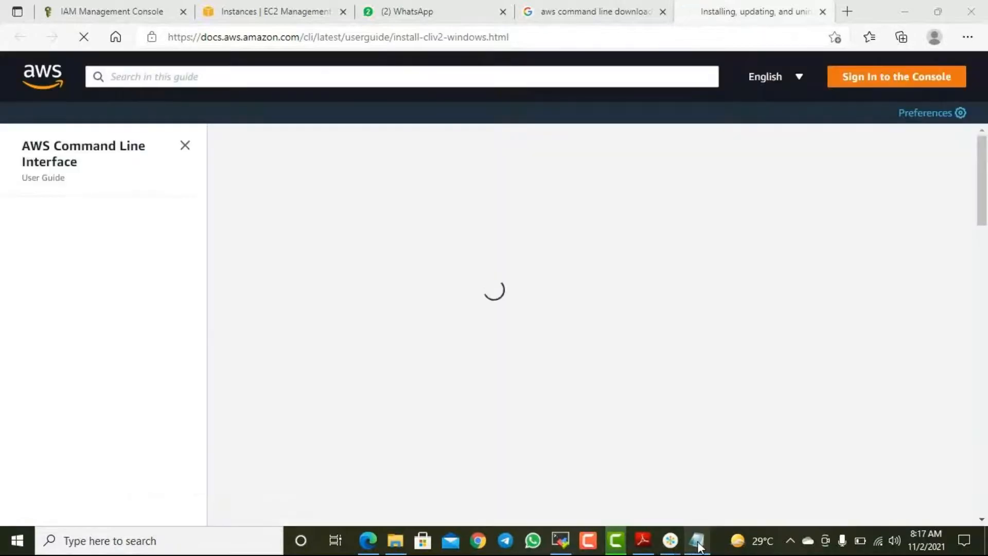
- Download the latest AWS CLI version 2 installer, AWSCLIV2.msi, from the MSI installer section of the Windows guide
click(697, 539)
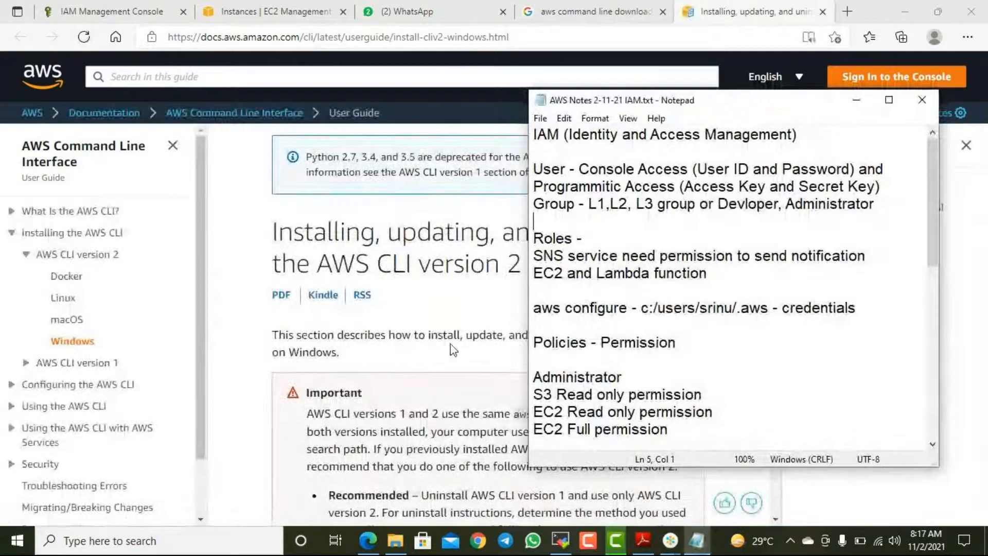
click(441, 307)
scroll(515, 317, down, 3)
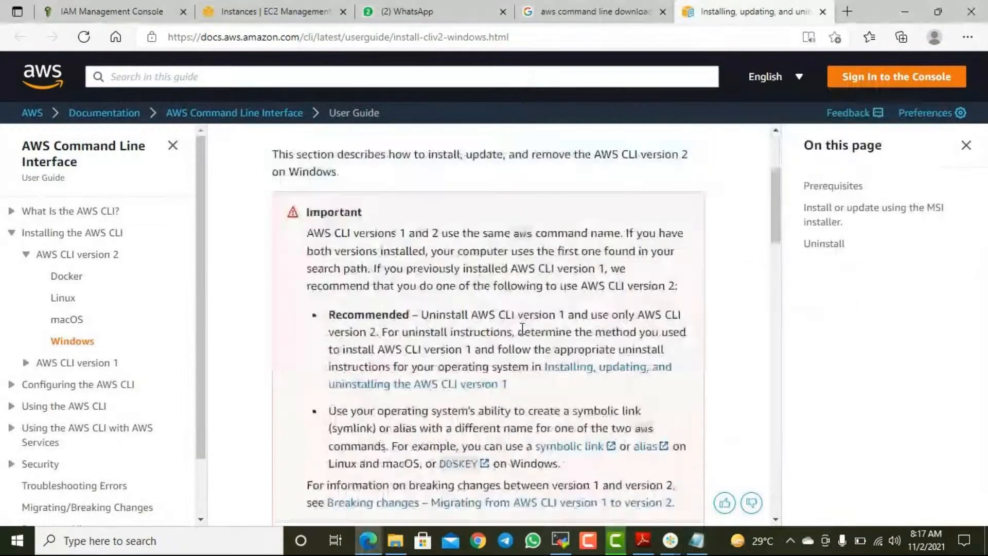
scroll(524, 340, down, 5)
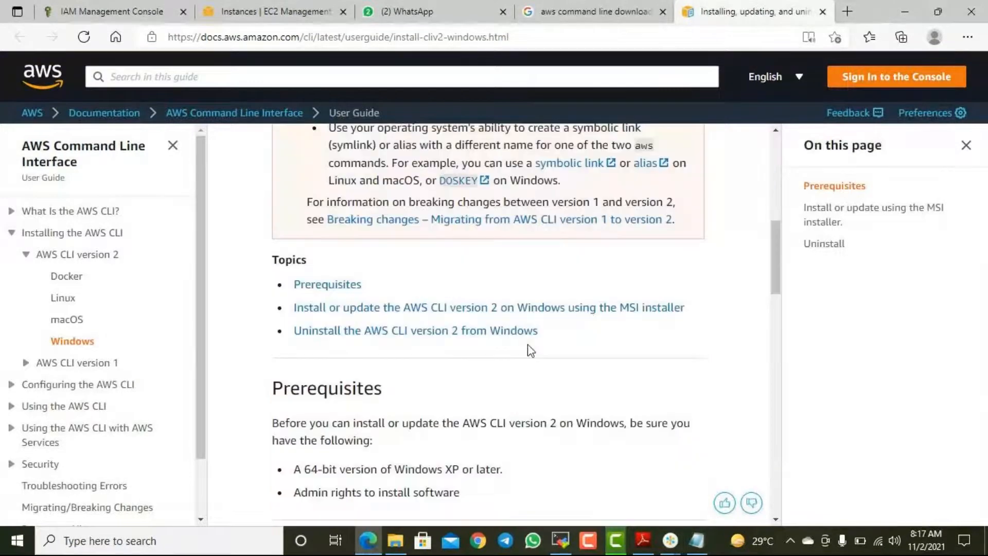
scroll(530, 351, up, 5)
scroll(536, 288, down, 6)
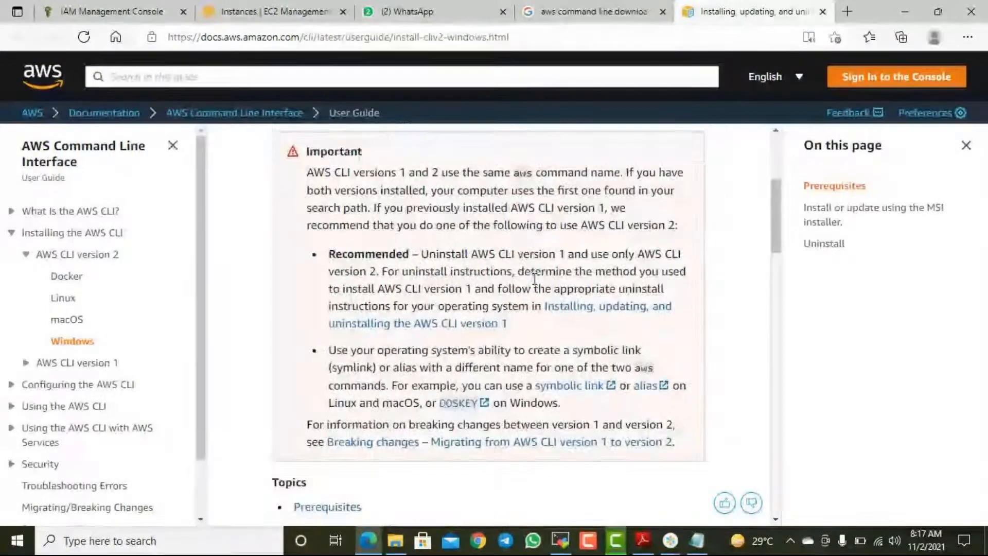
scroll(538, 312, down, 5)
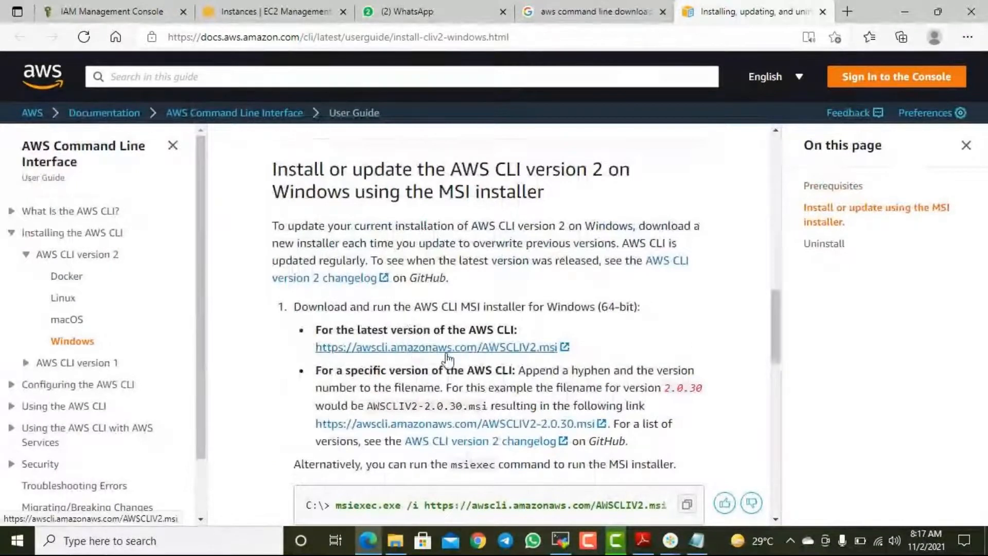
right_click(501, 352)
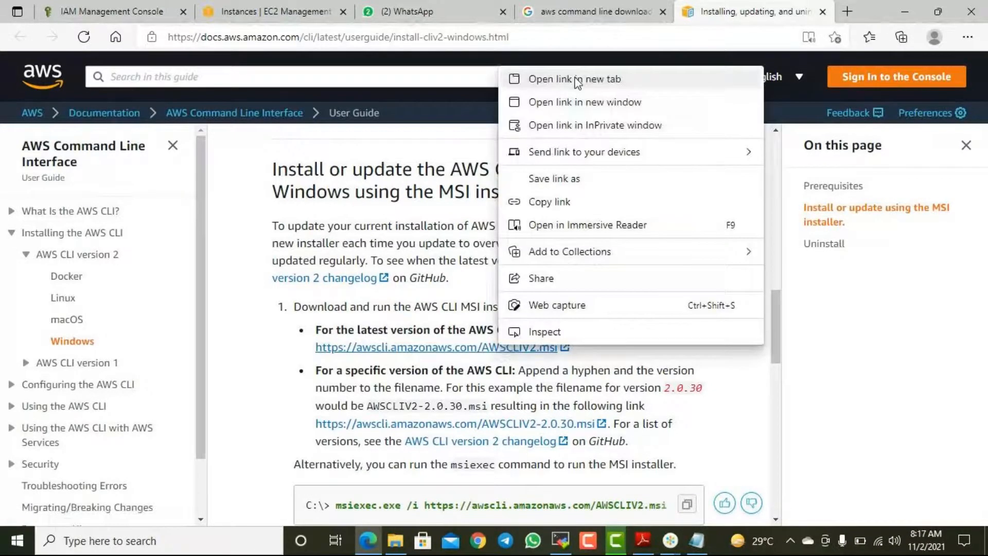
click(523, 79)
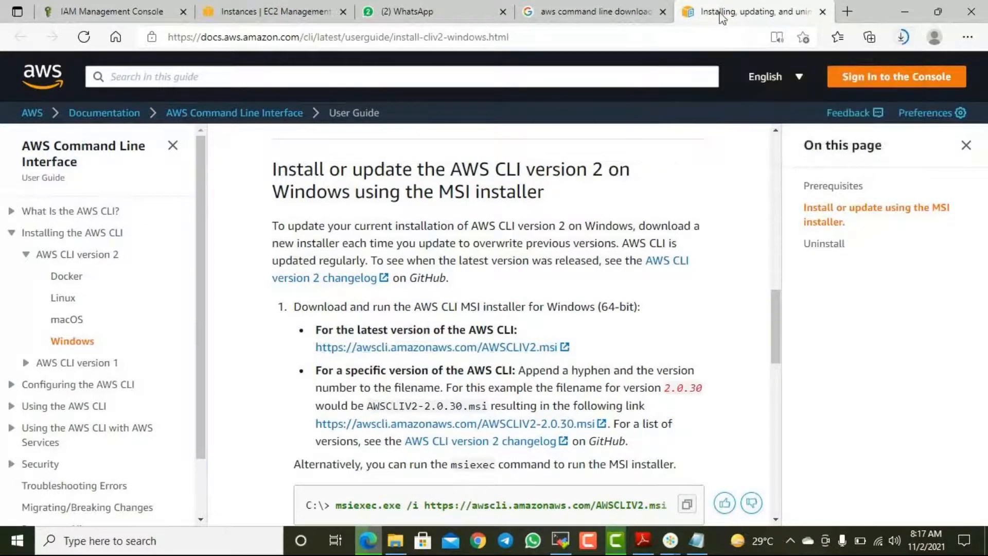
click(481, 354)
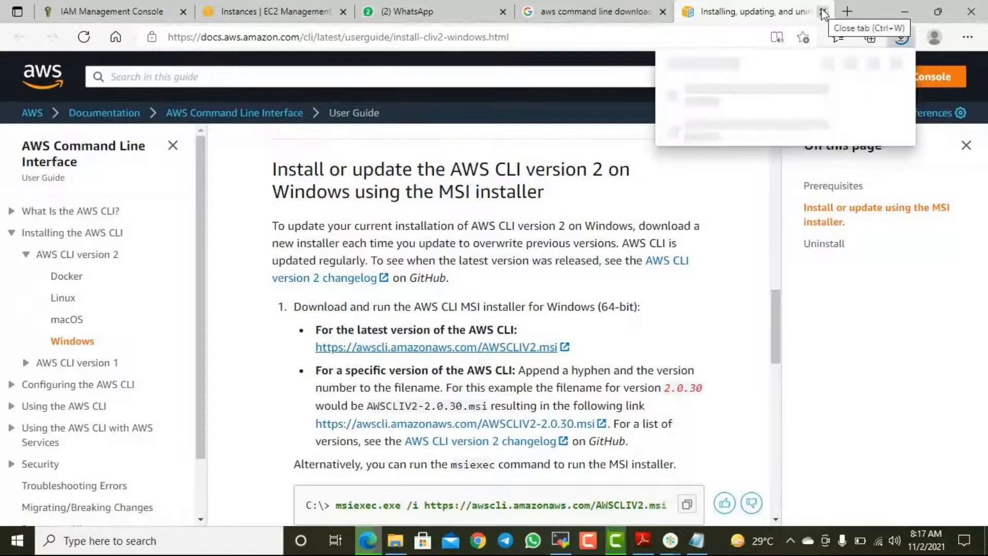
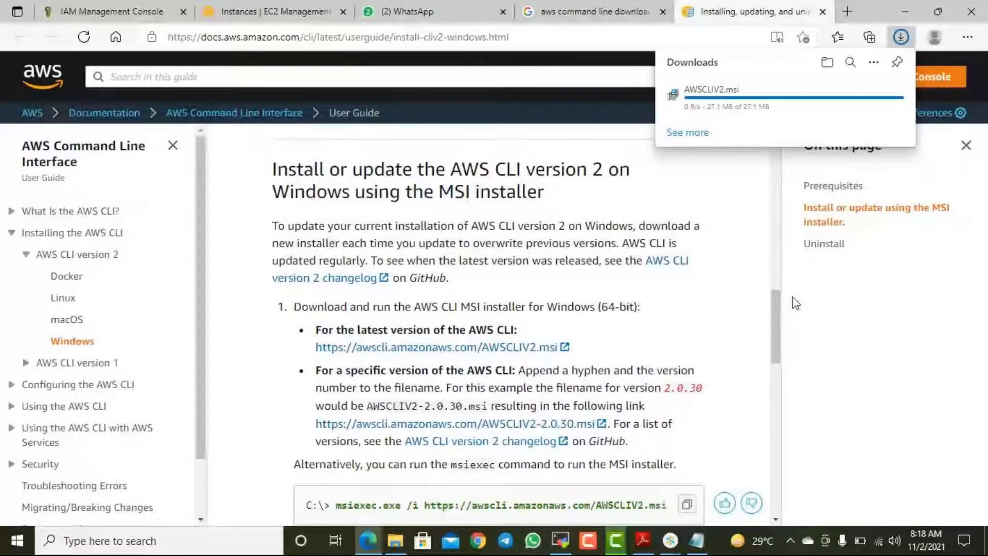
- Open a Command Prompt and run the aws command
key(super+r)
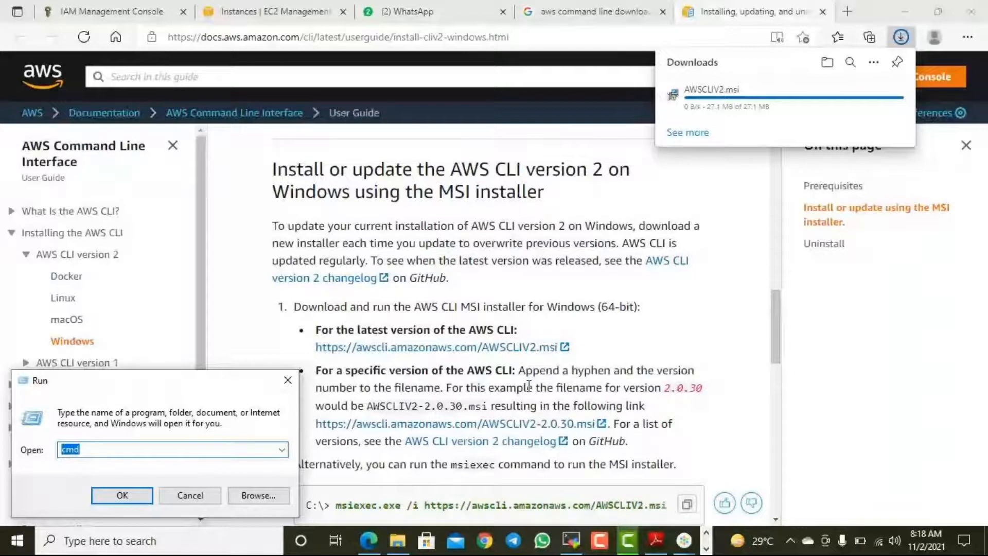
click(123, 497)
text(aw)
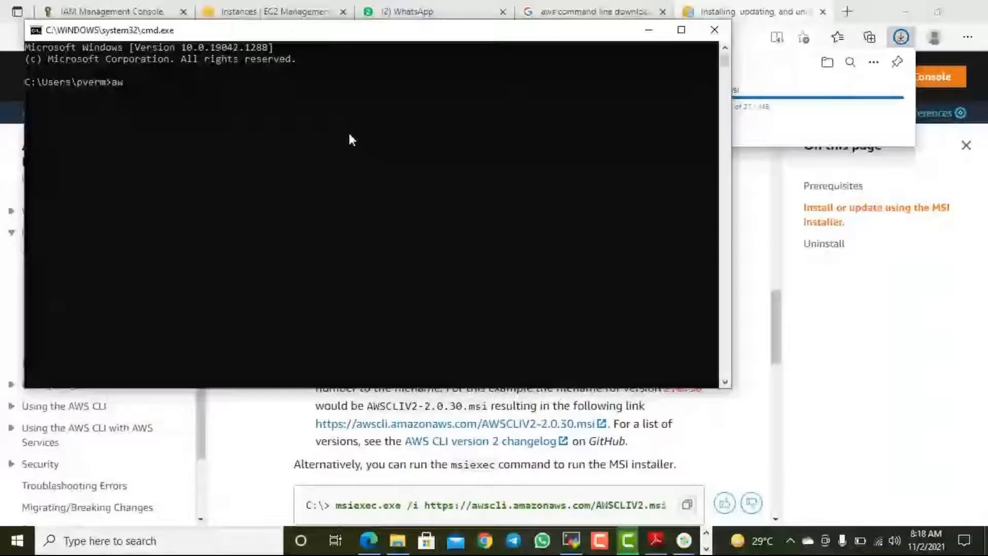
text(s)
key(Return)
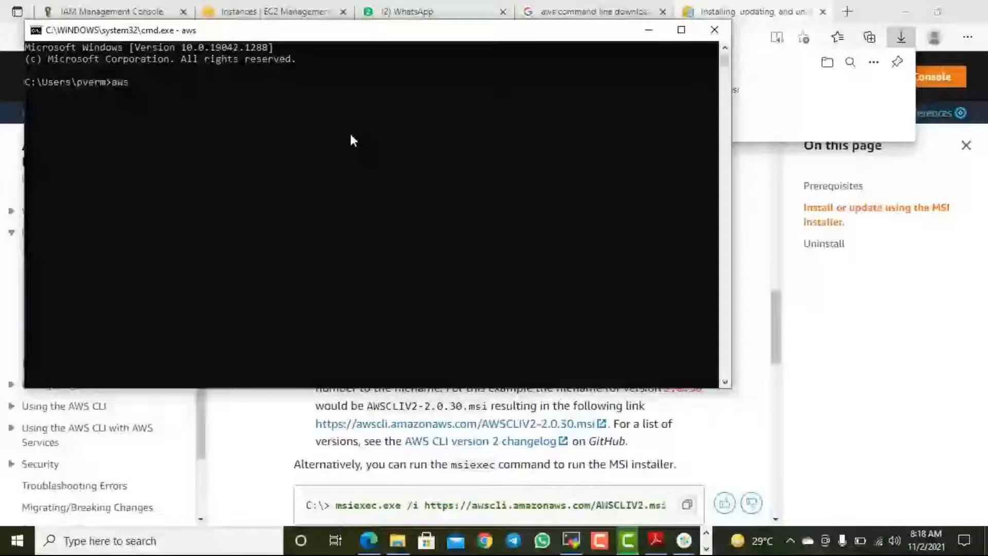
- Launch AWSCLIV2.msi from the Downloads folder and bring its Windows Installer window to the front
key(alt+Tab)
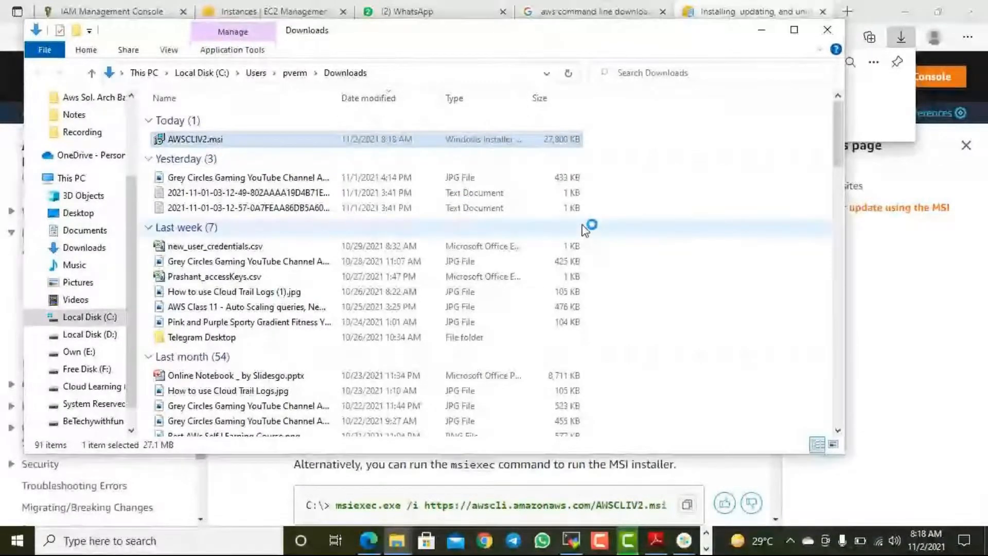
click(760, 31)
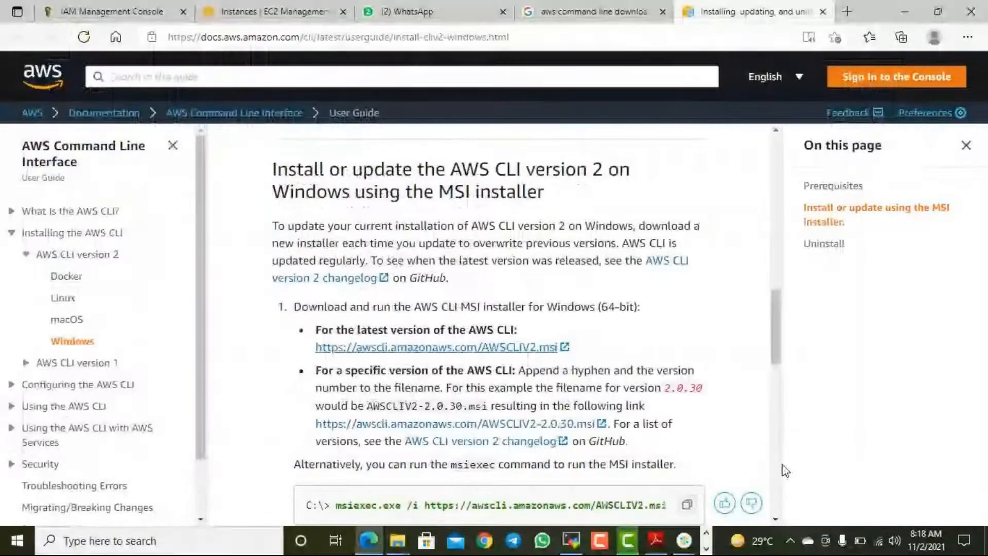
click(707, 533)
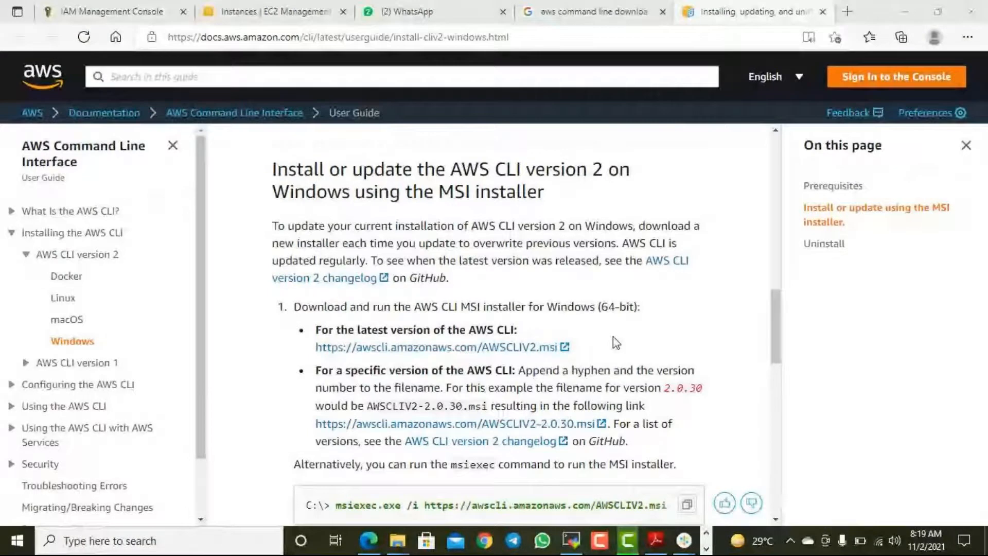
key(alt+Tab)
key(Tab)
key(Tab)
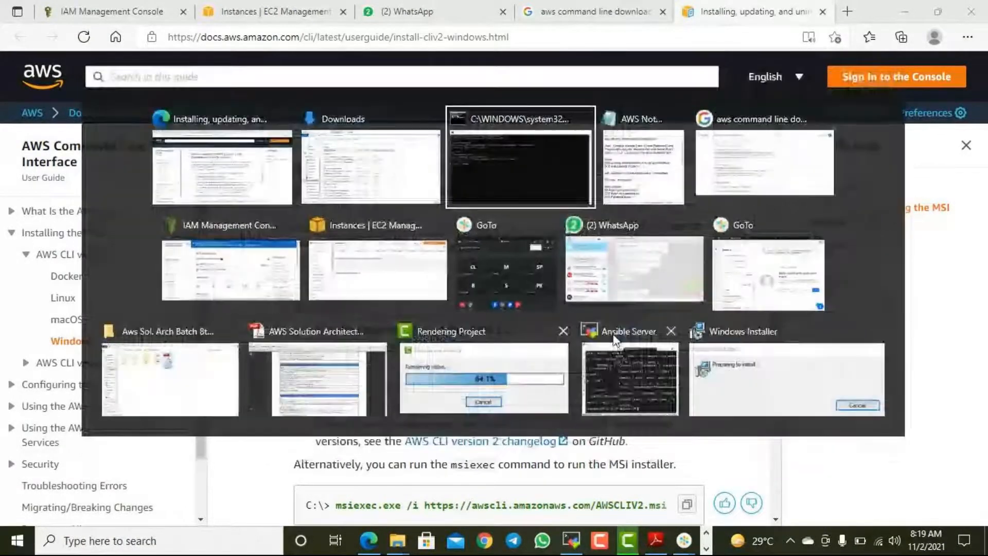
click(767, 397)
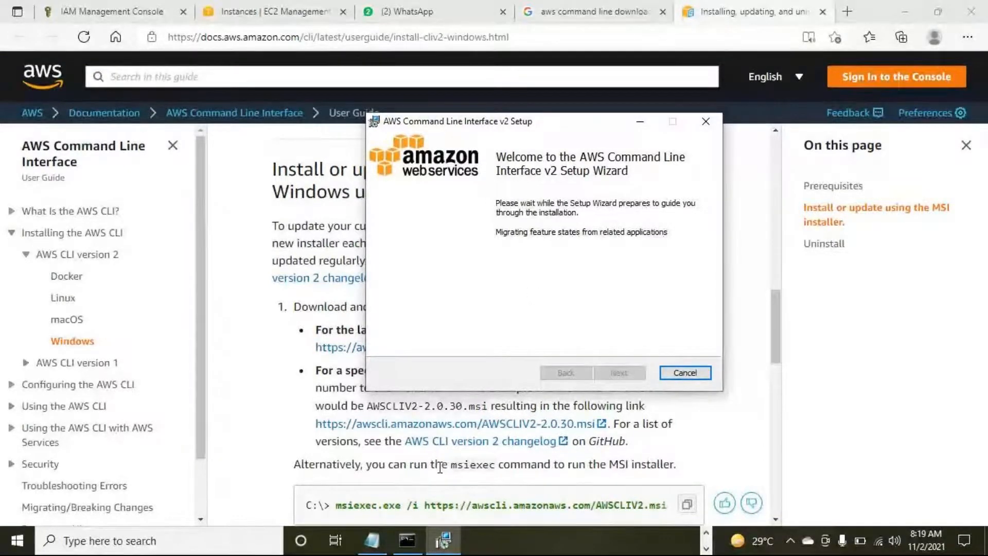
- Advance the AWS Command Line Interface v2 setup wizard to the ready-to-install stage, accepting the license and keeping the default location
click(412, 544)
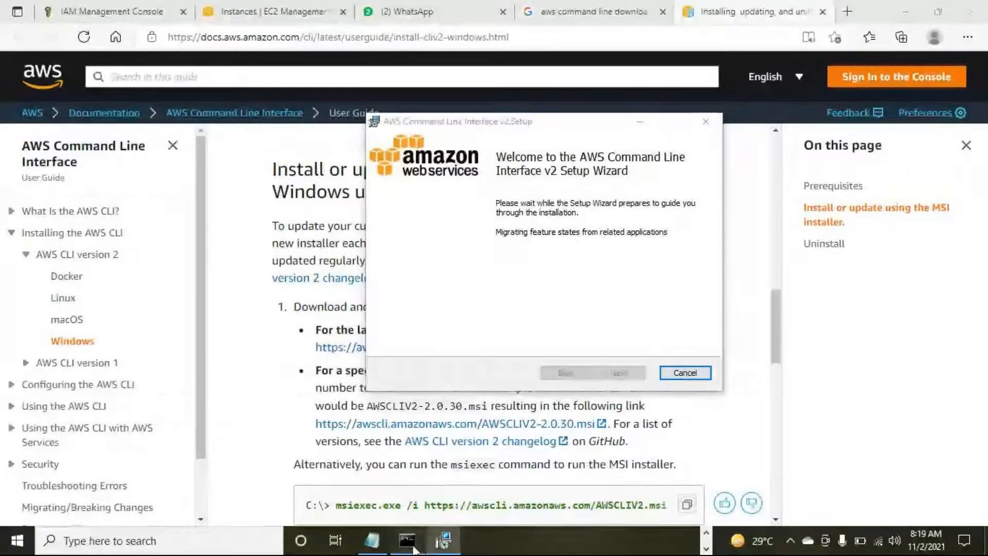
drag(553, 416, 542, 385)
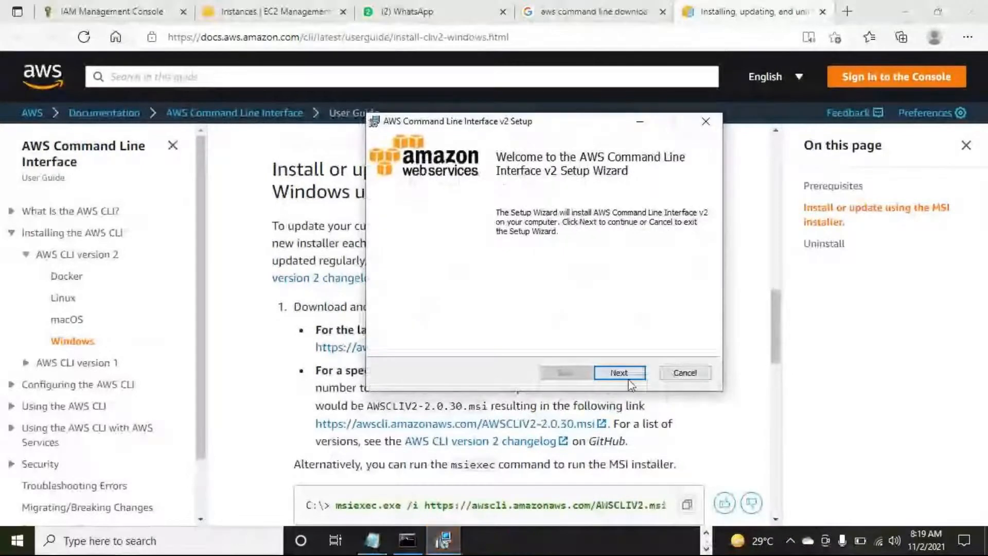
click(628, 376)
click(389, 339)
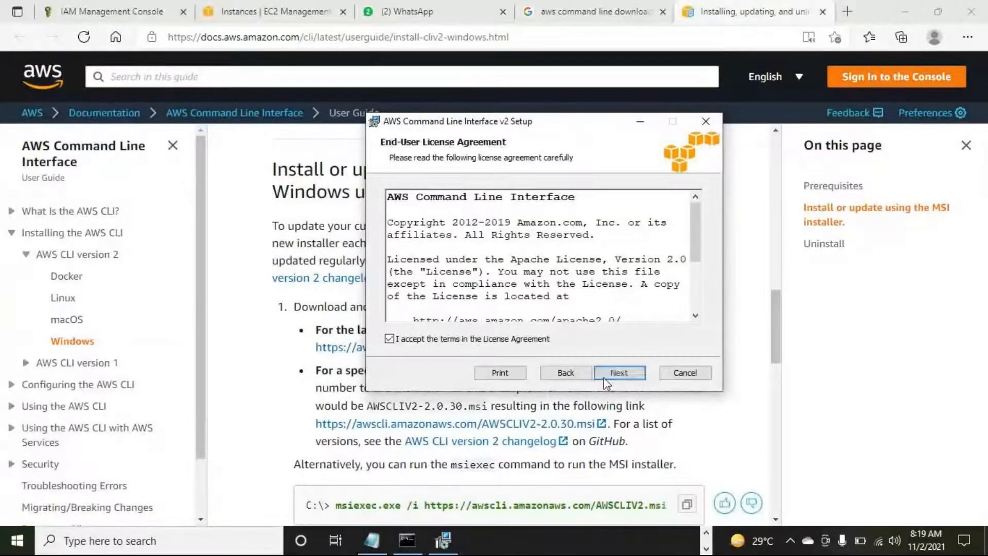
click(620, 372)
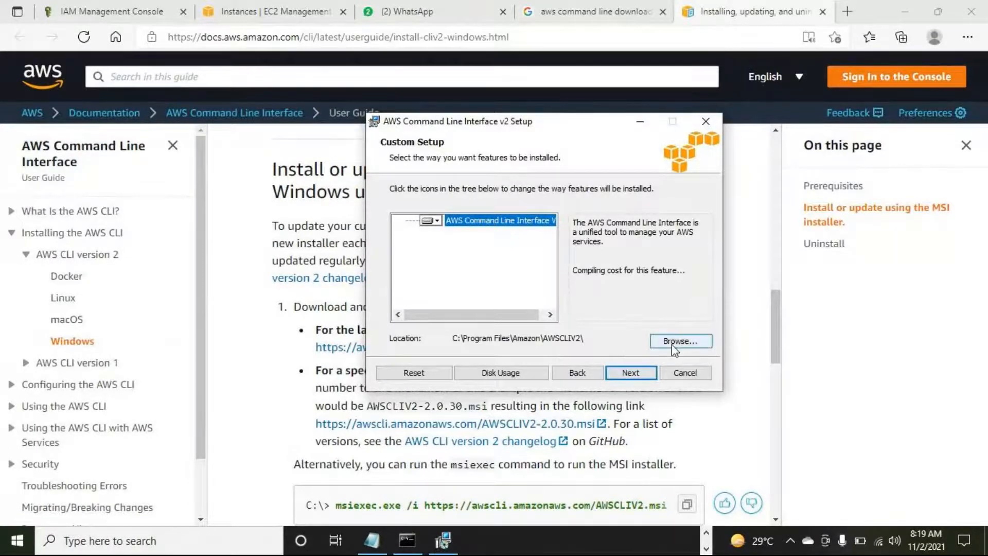
click(636, 373)
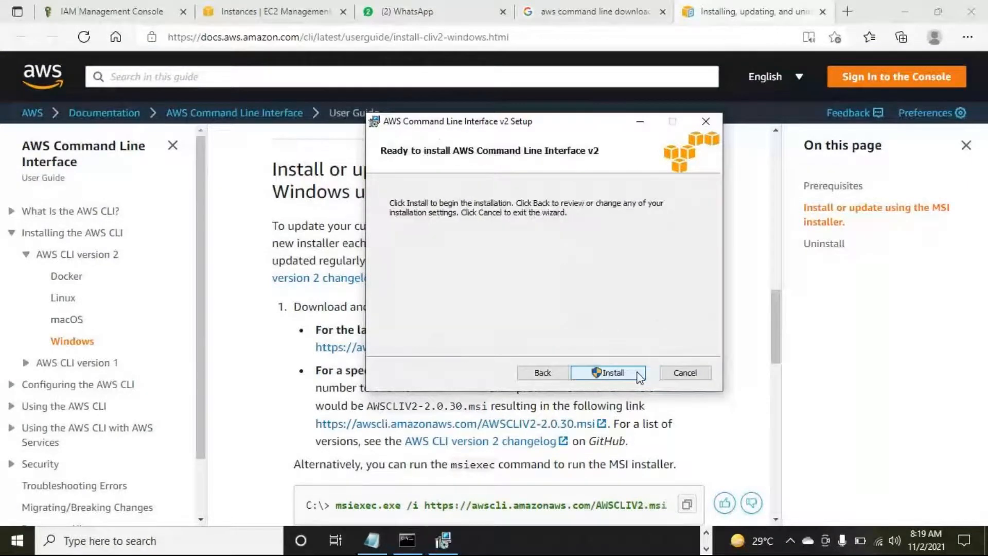
- Cancel the AWS Command Line Interface v2 installation, confirm the cancellation and exit the setup wizard
click(677, 375)
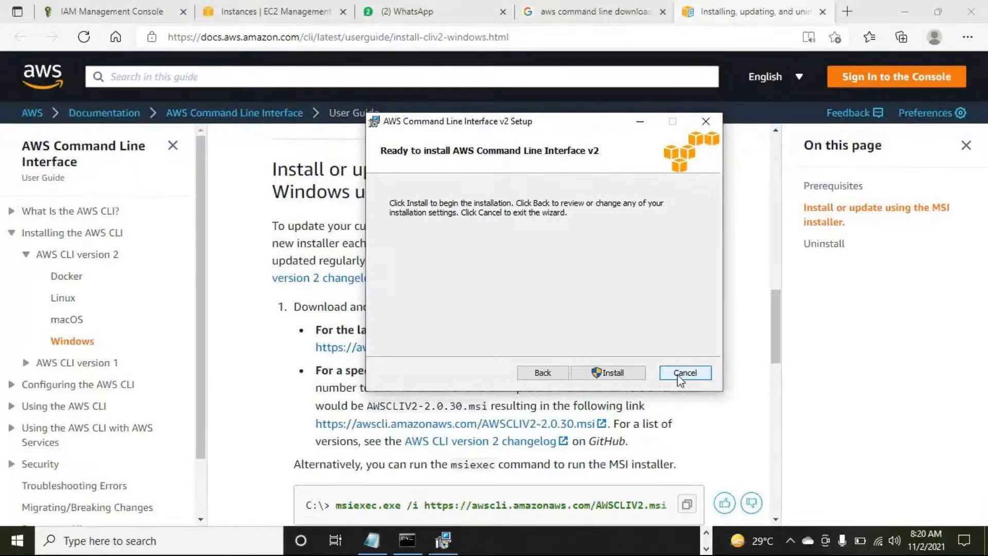
click(677, 374)
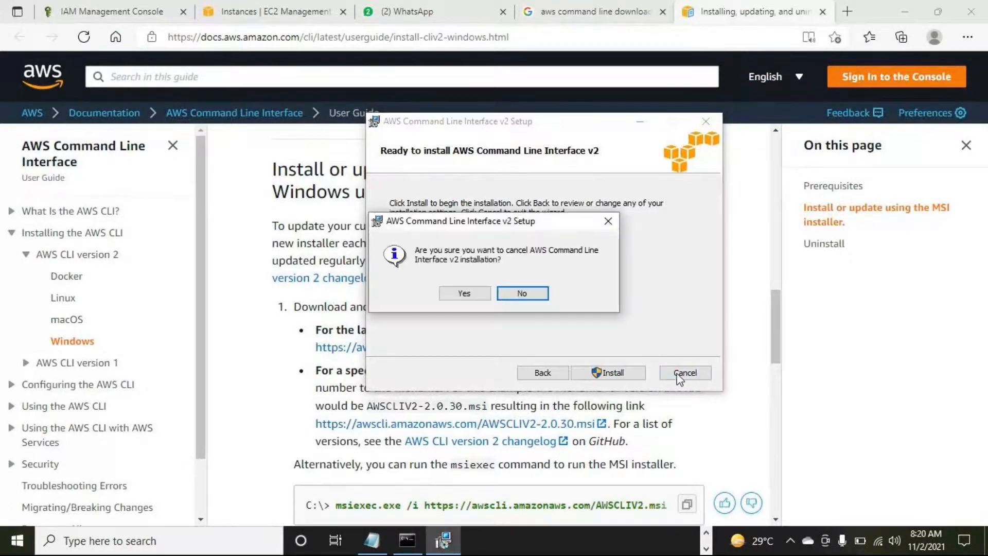
click(469, 294)
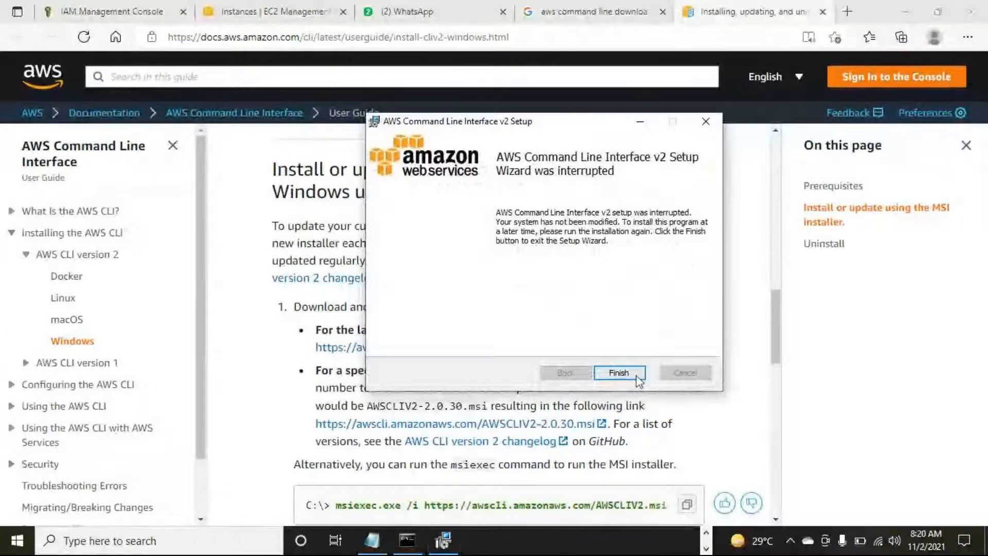
click(637, 374)
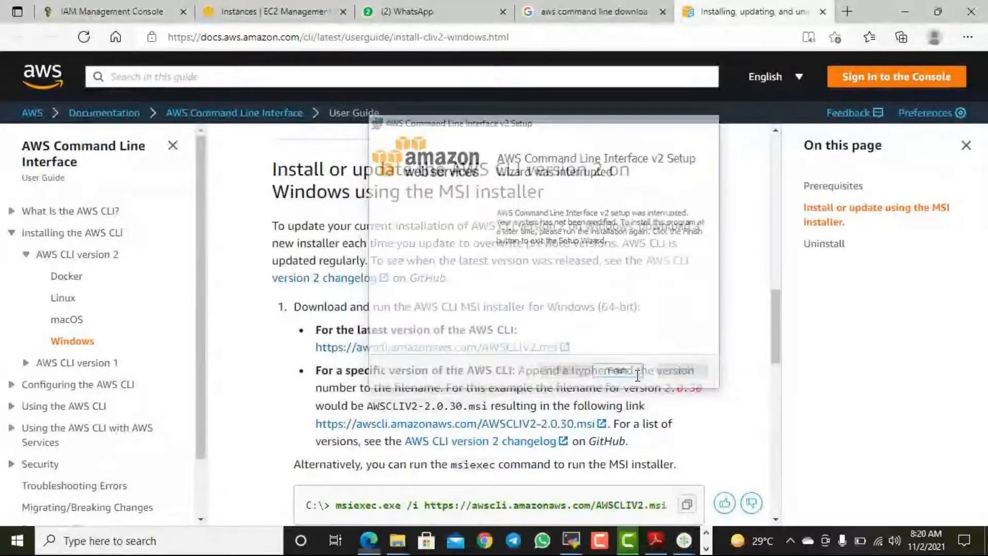
right_click(16, 546)
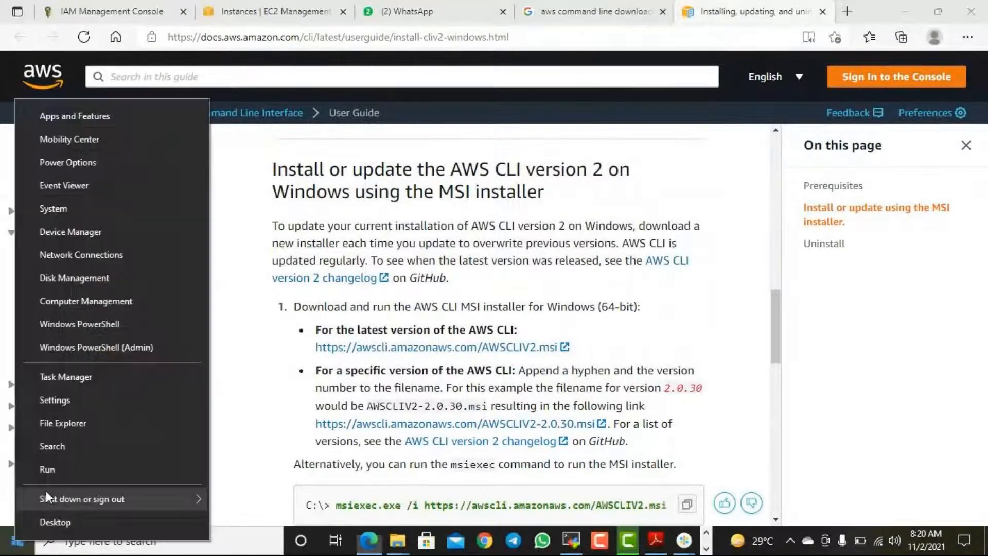
click(61, 464)
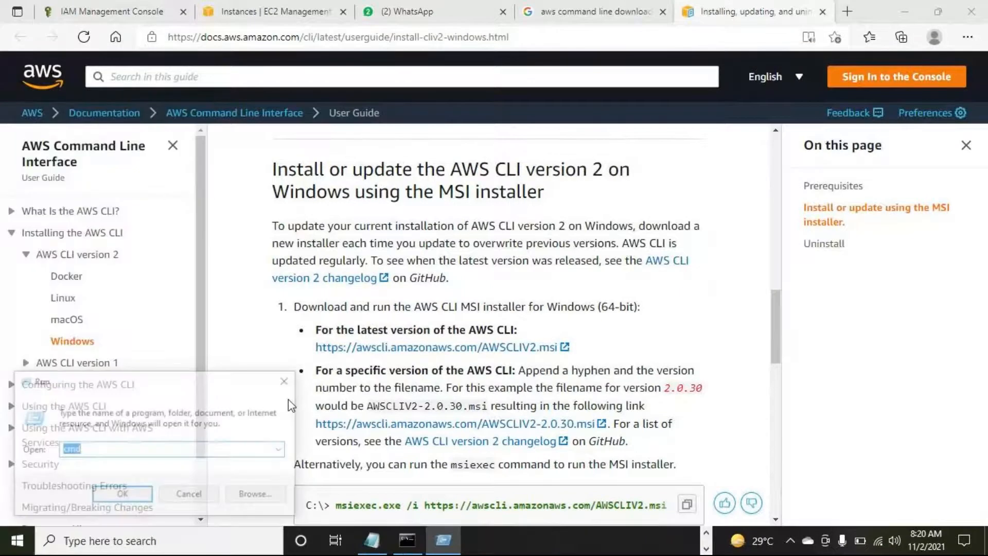
click(181, 492)
scroll(462, 231, up, 3)
- Change the Google query to "aws command line install linux" and run the search
click(591, 12)
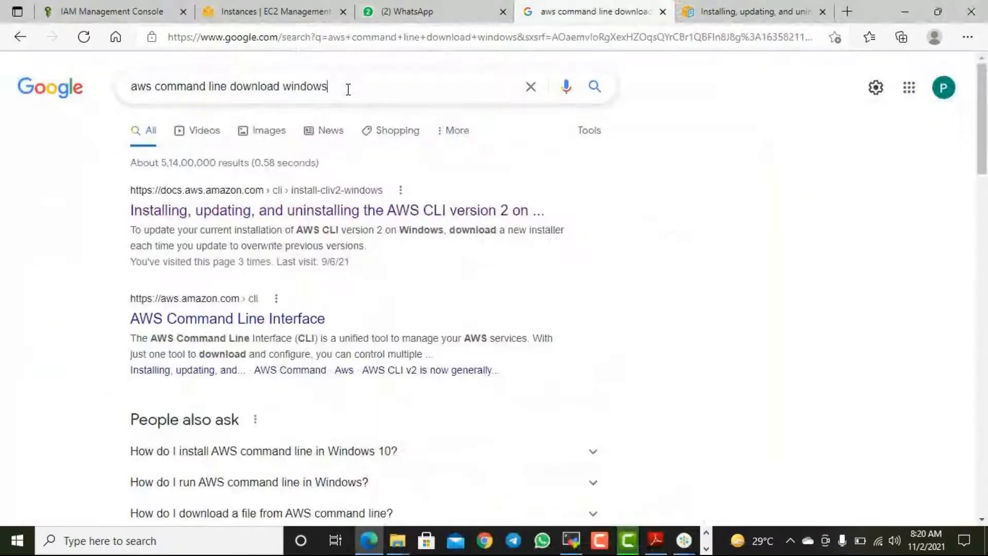
click(349, 87)
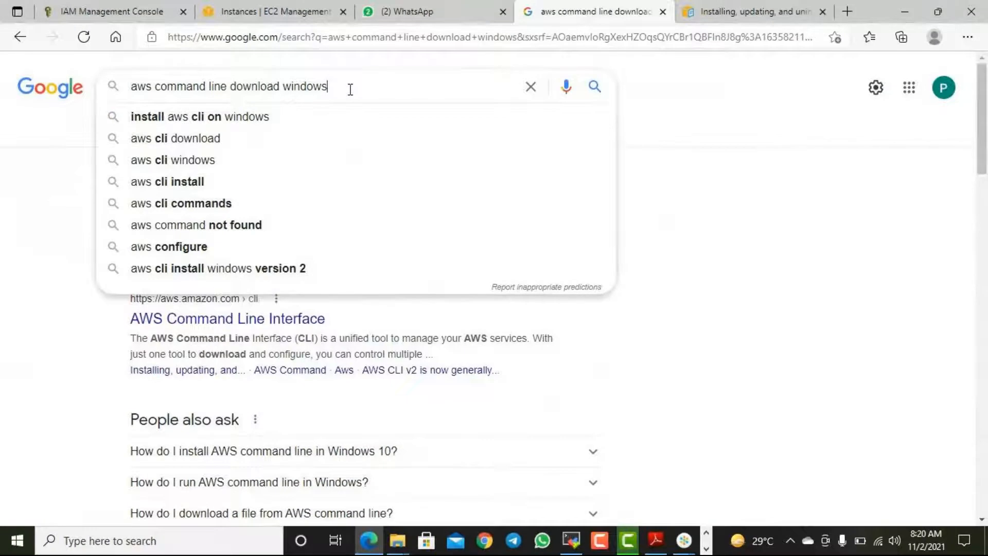
key(ctrl+shift+Left)
key(ctrl+shift+Left)
text(install )
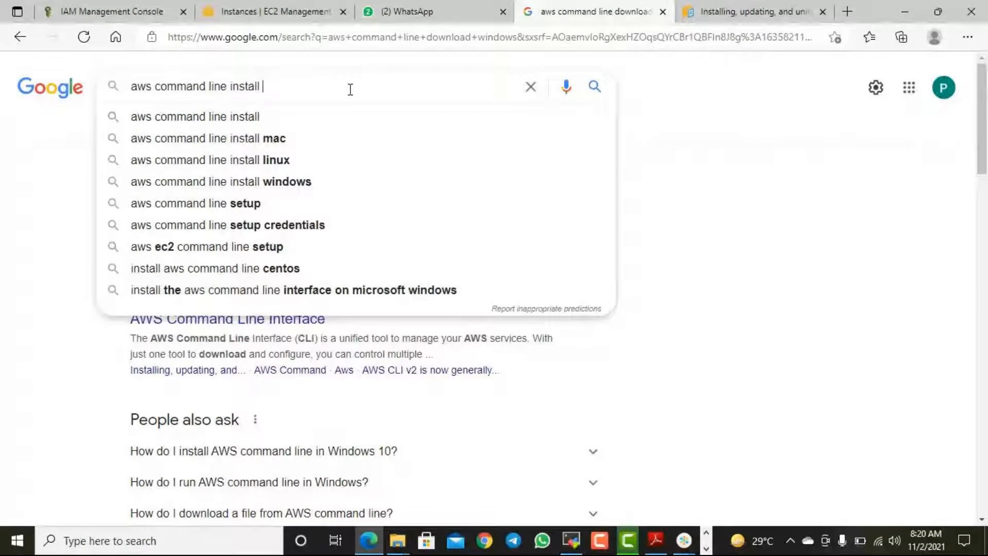
text(linux)
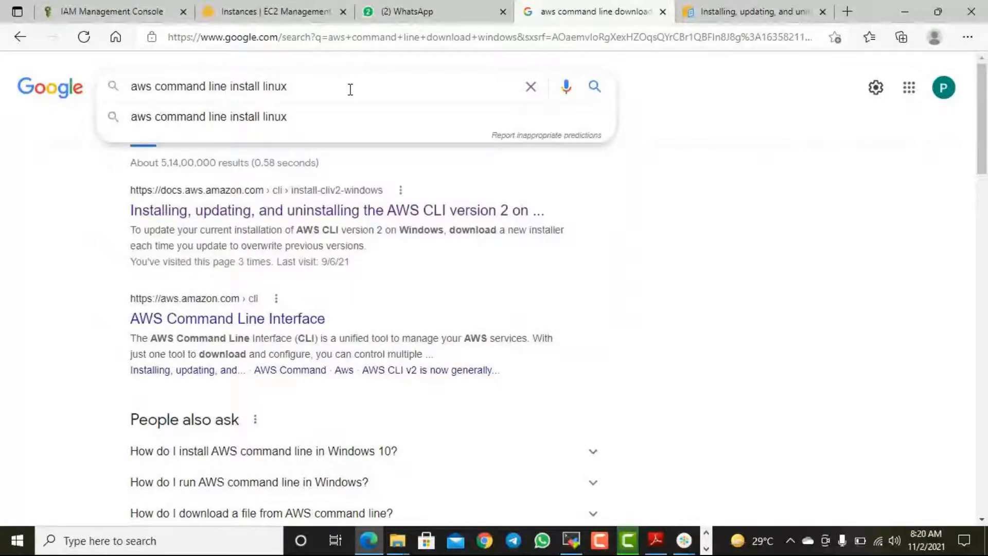
key(Return)
- Send the address of the Windows AWS CLI version 2 installation guide to the "AWS 7:30-8:30am - 8th Oct" WhatsApp group
click(763, 18)
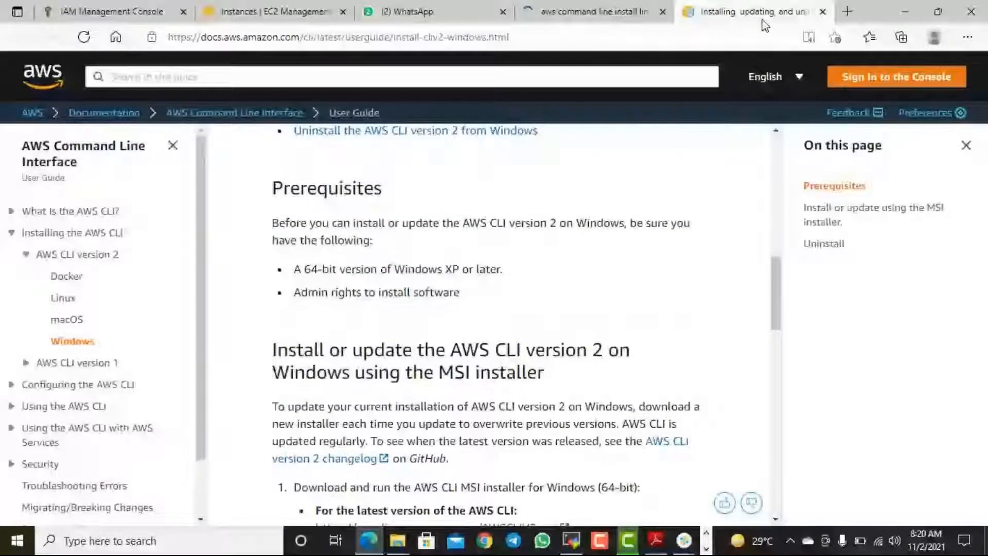
click(428, 12)
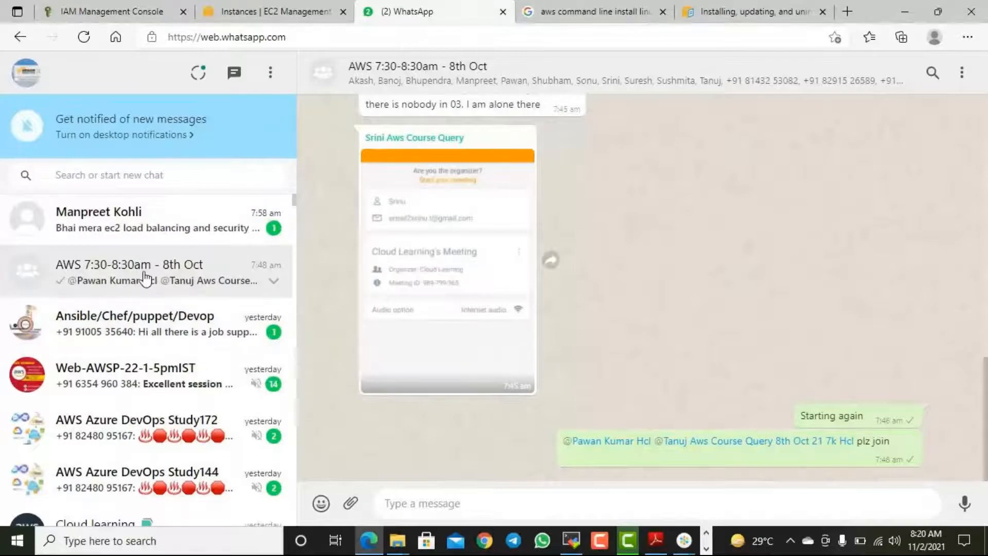
click(447, 502)
text(https://docs.aws.amazon.com/cli/latest/userguide/install-cliv2-windows.html)
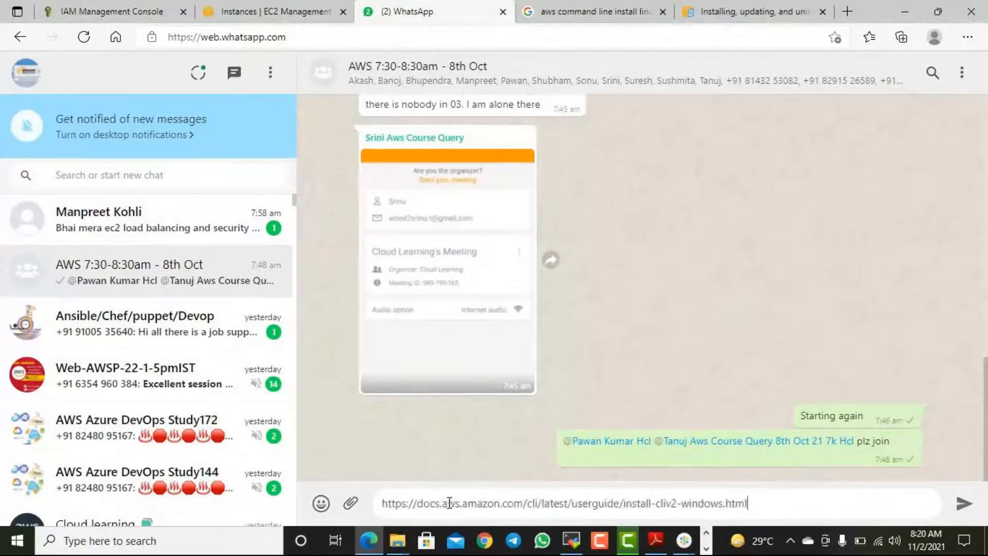
key(Return)
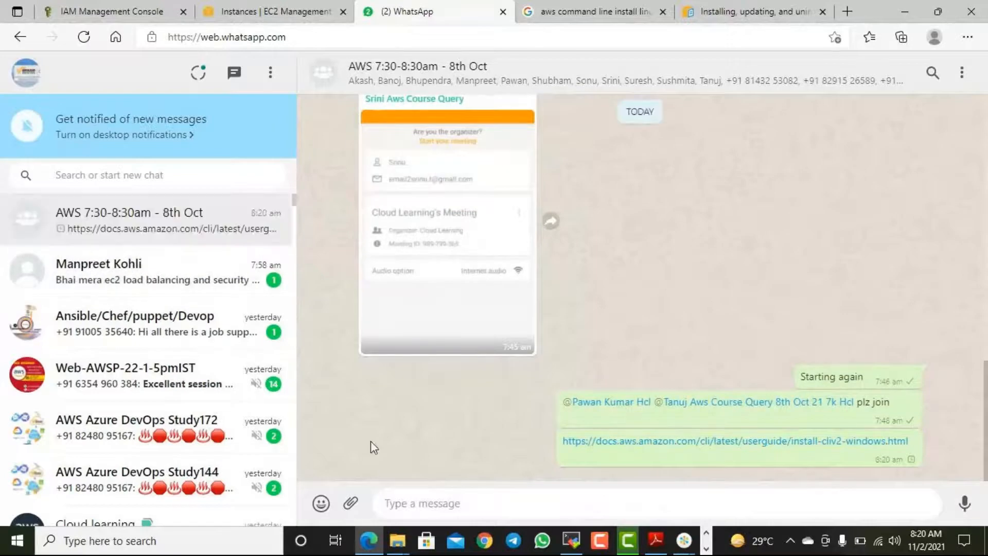
- Return to the Google results and select "command line install linux" in the search query for replacement
click(592, 11)
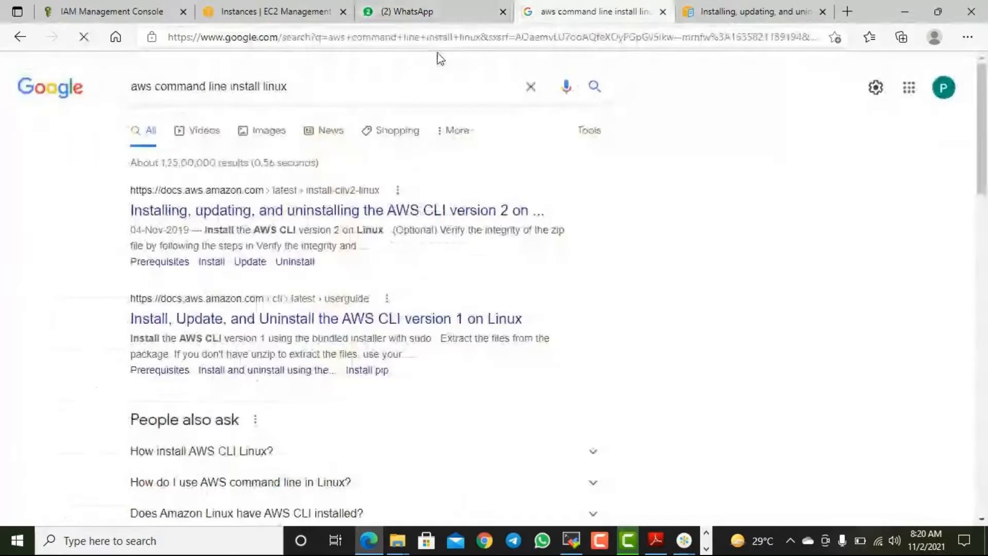
click(305, 84)
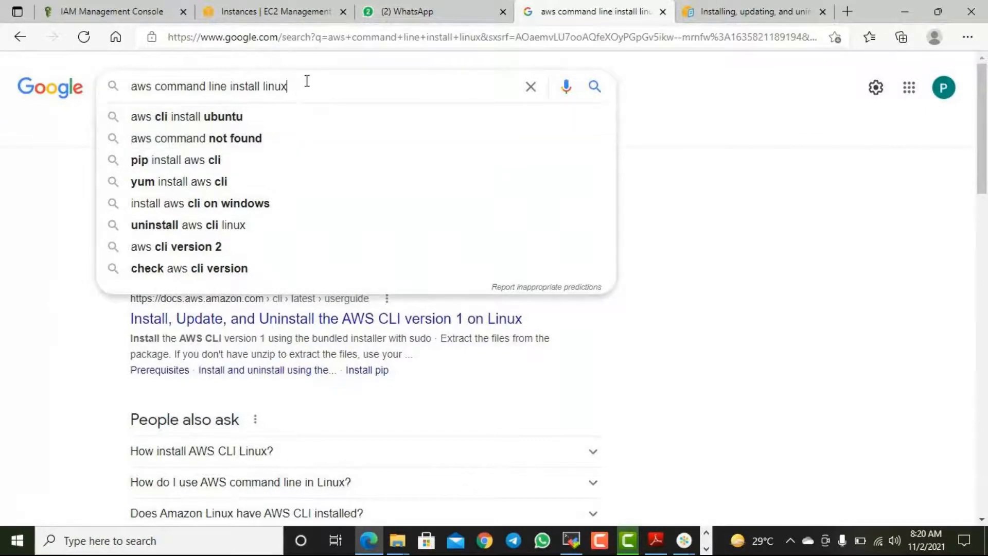
key(ctrl+shift+Left)
key(ctrl+shift+Left)
key(ctrl+shift+Left)
key(ctrl+shift+Left)
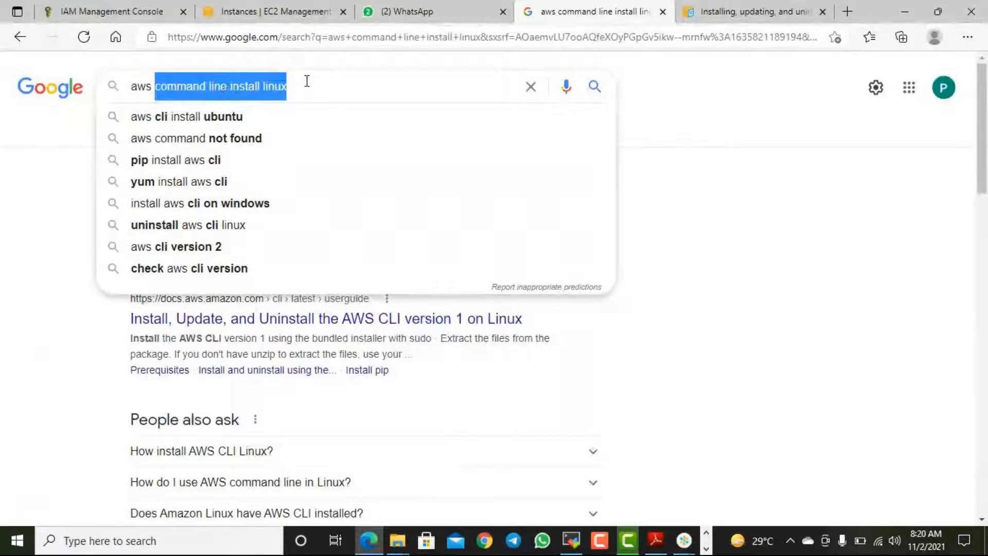
- Search Google for "aws cli install redehat" and open the AWS CLI version 2 on Linux documentation result in a new tab
text(cli install redehat)
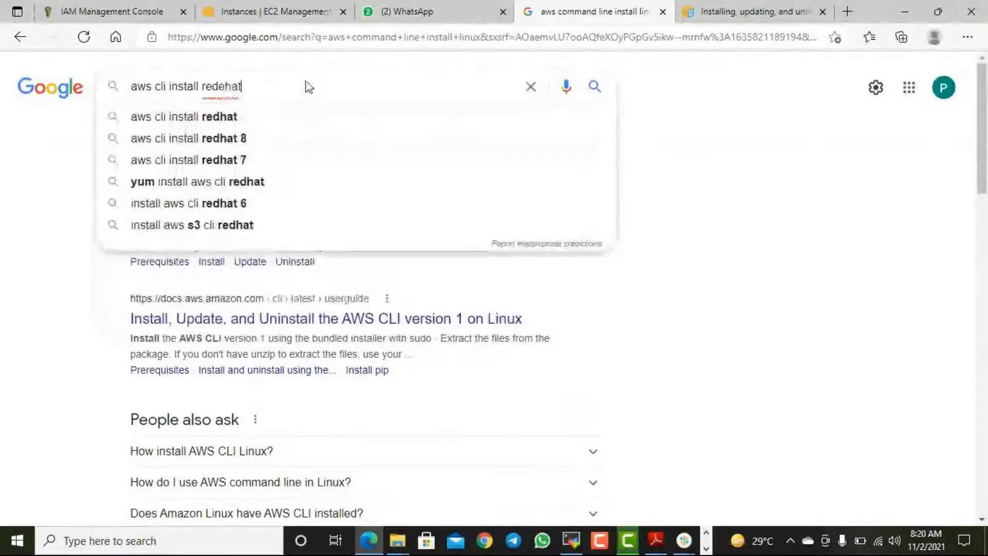
key(Return)
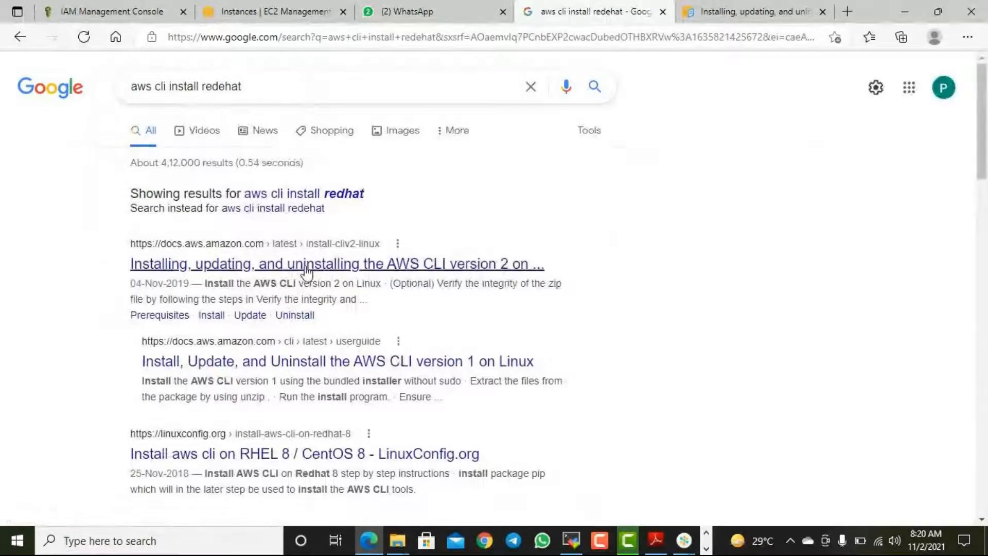
right_click(308, 267)
click(347, 278)
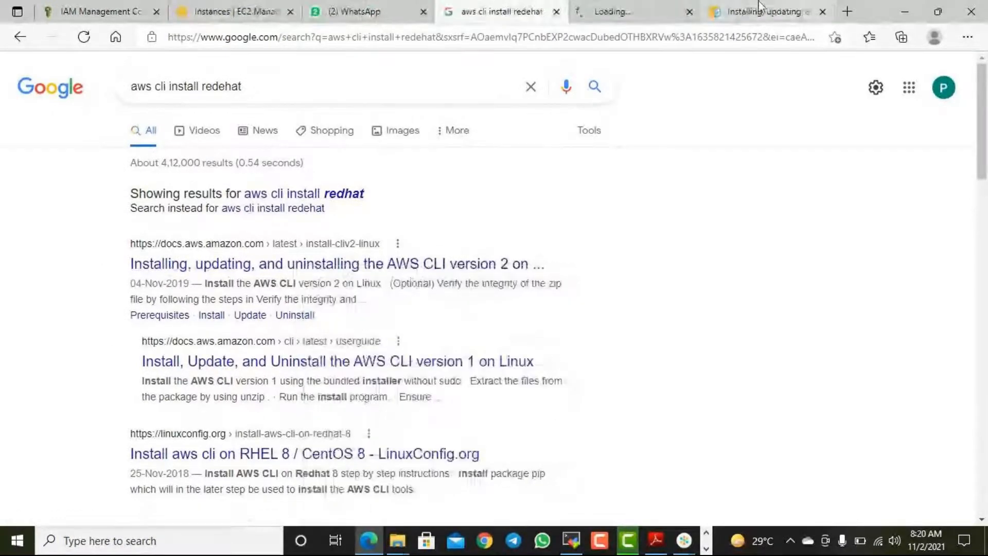
click(615, 19)
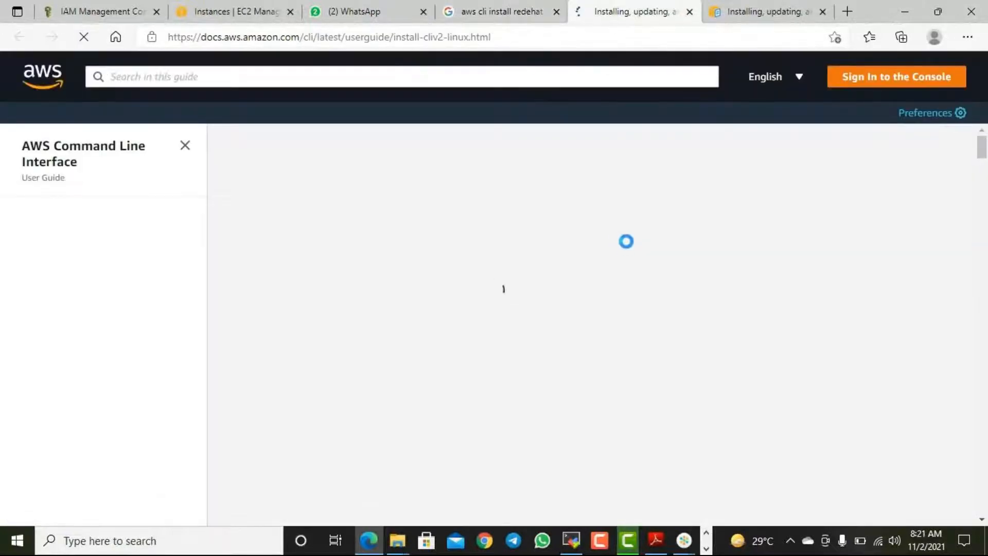
- Read through the AWS CLI version 2 Windows guide, covering its prerequisites, MSI installer, version check and uninstall sections
click(781, 12)
scroll(690, 274, down, 3)
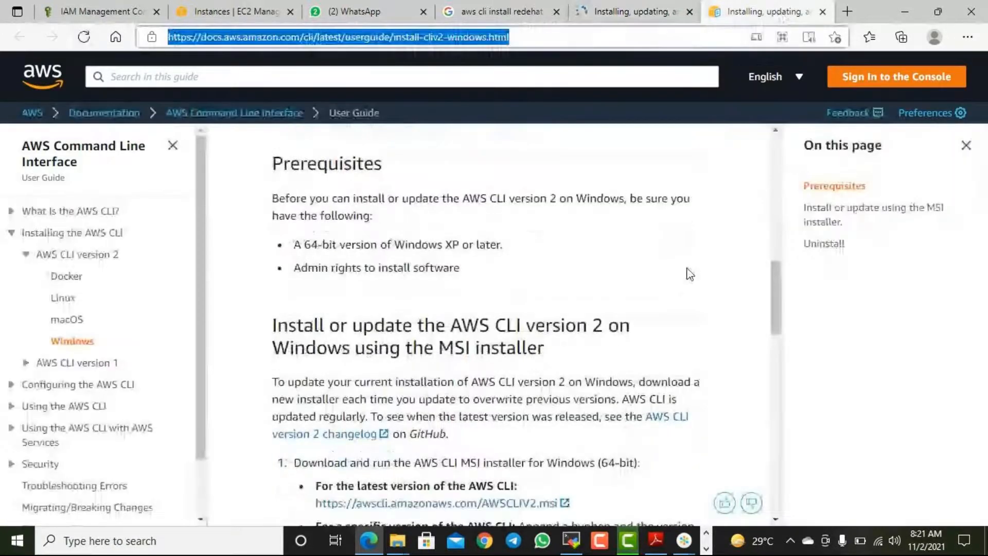
scroll(691, 276, up, 7)
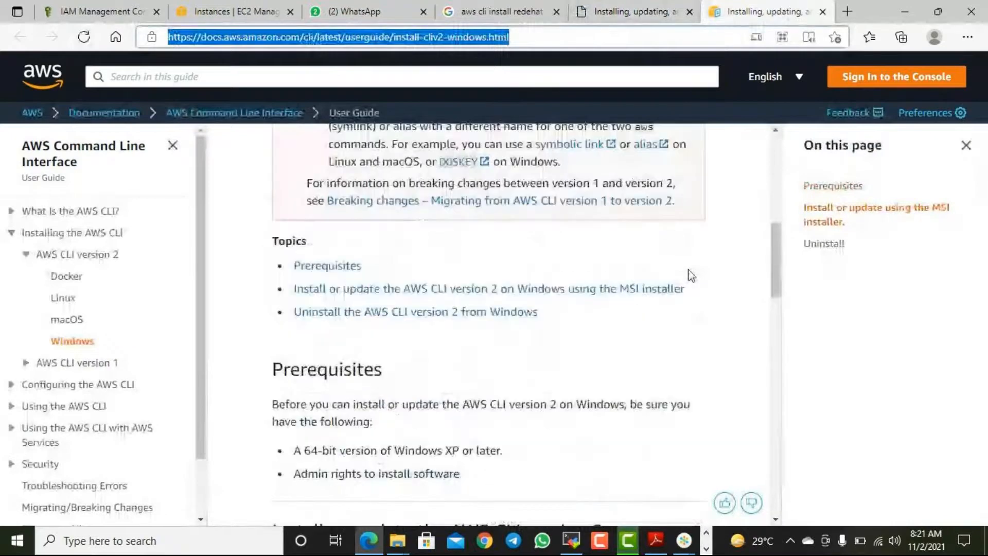
scroll(684, 268, up, 8)
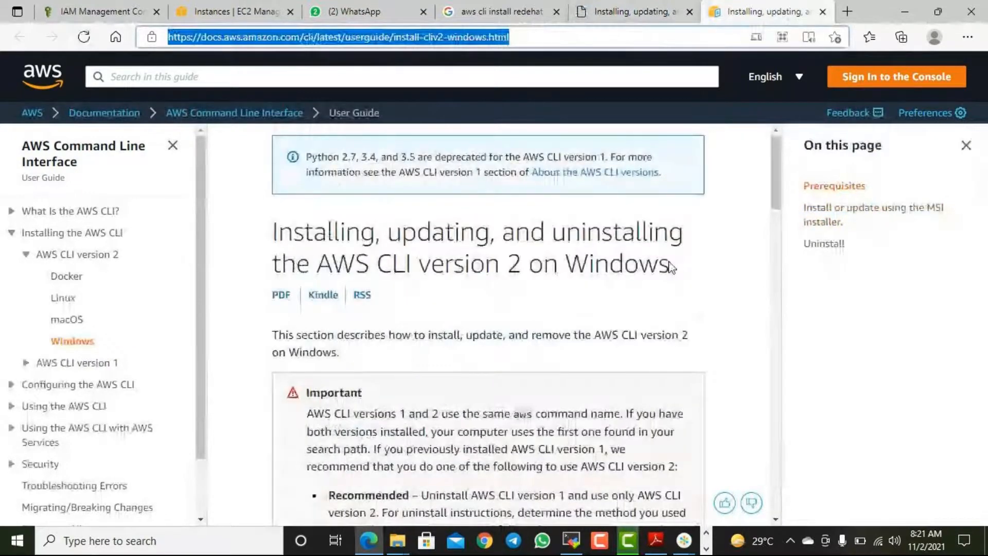
scroll(637, 335, down, 15)
scroll(624, 326, up, 6)
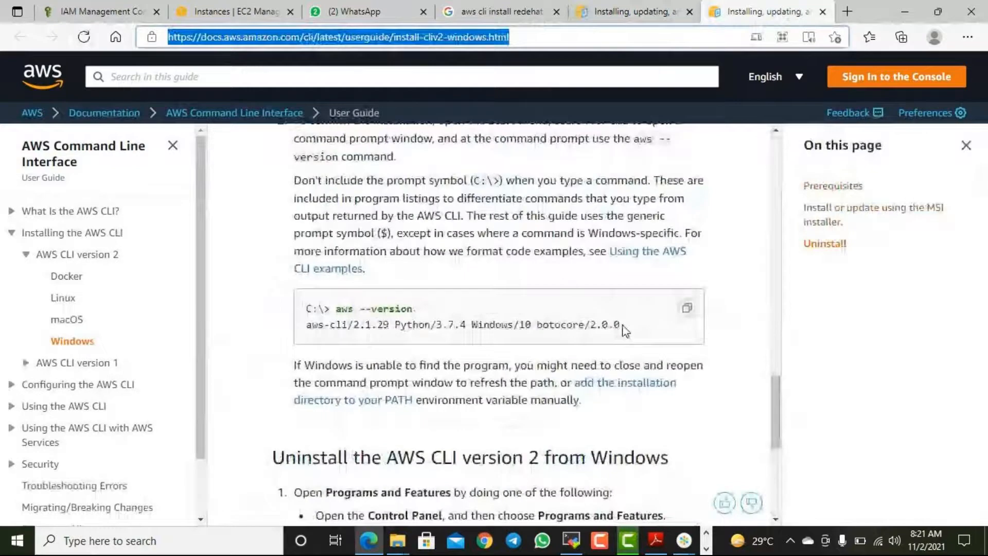
scroll(479, 330, up, 2)
scroll(484, 335, down, 8)
scroll(491, 345, up, 12)
scroll(502, 352, down, 6)
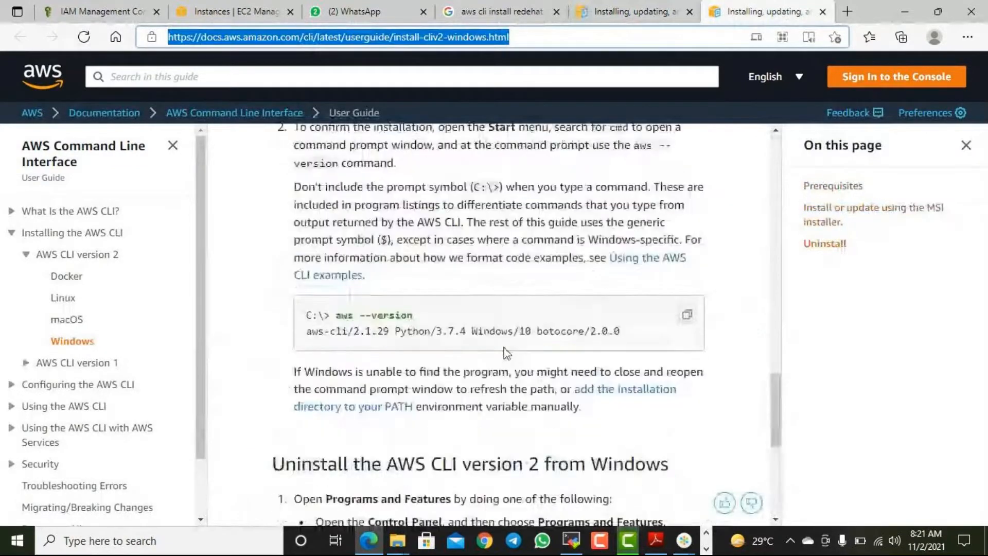
scroll(507, 353, down, 7)
click(669, 13)
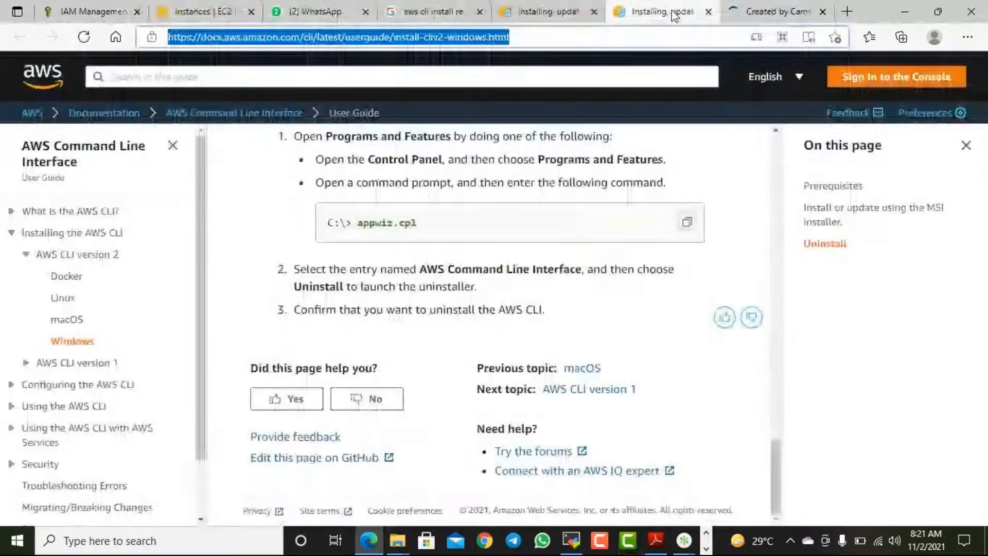
scroll(637, 369, up, 1)
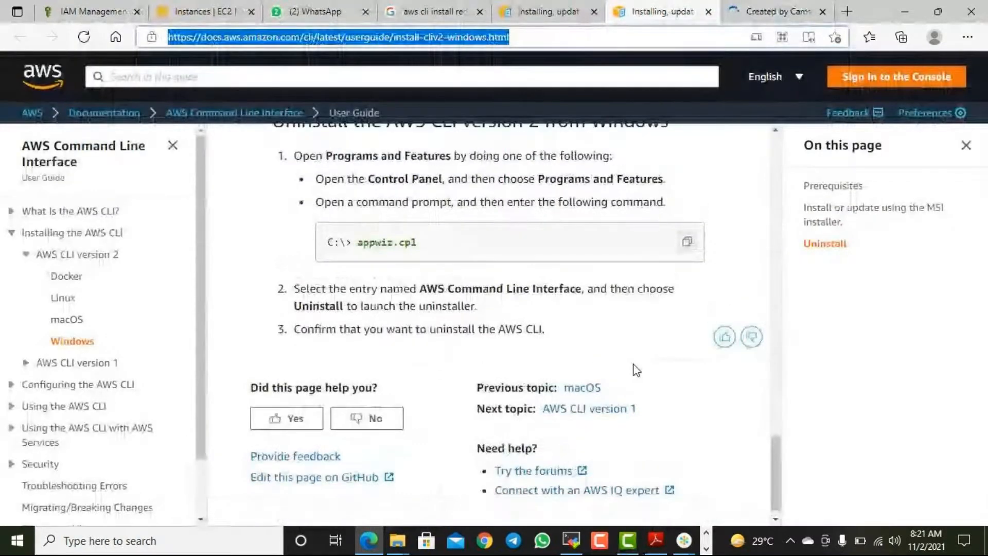
scroll(637, 369, up, 15)
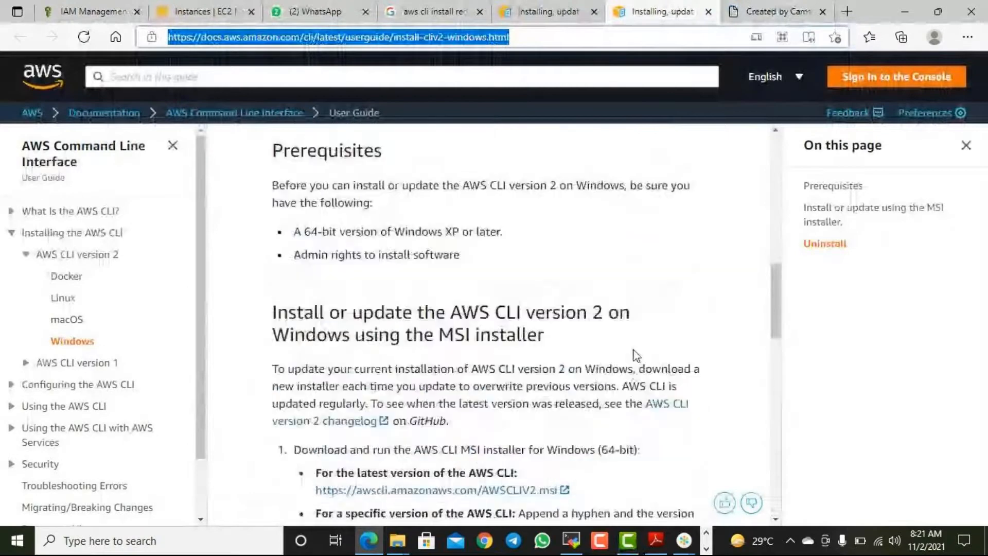
scroll(637, 355, up, 15)
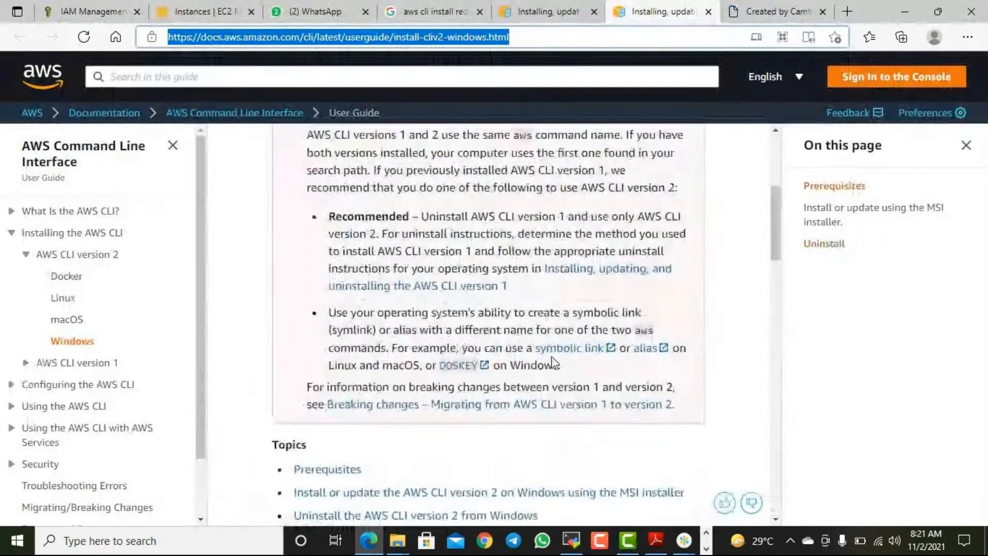
scroll(546, 391, up, 3)
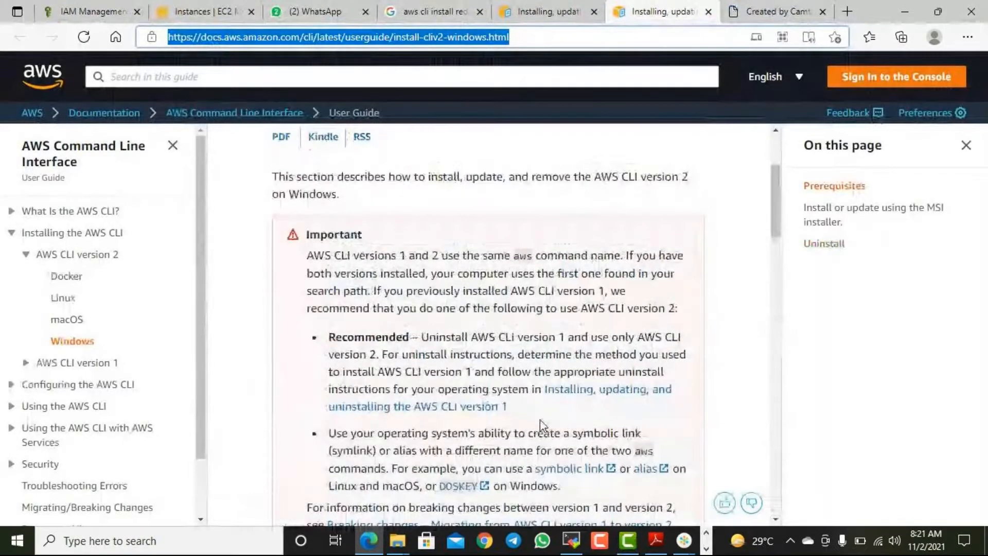
scroll(539, 419, up, 3)
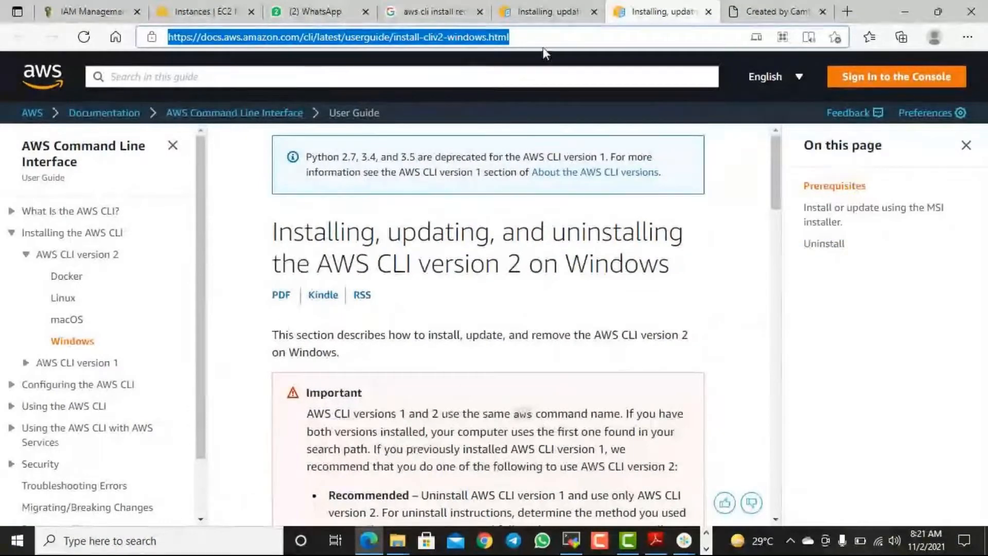
- Copy the web address of the AWS CLI version 2 Linux install guide and send it to the "AWS 7:30-8:30am - 8th Oct" WhatsApp group
click(549, 11)
scroll(515, 257, down, 6)
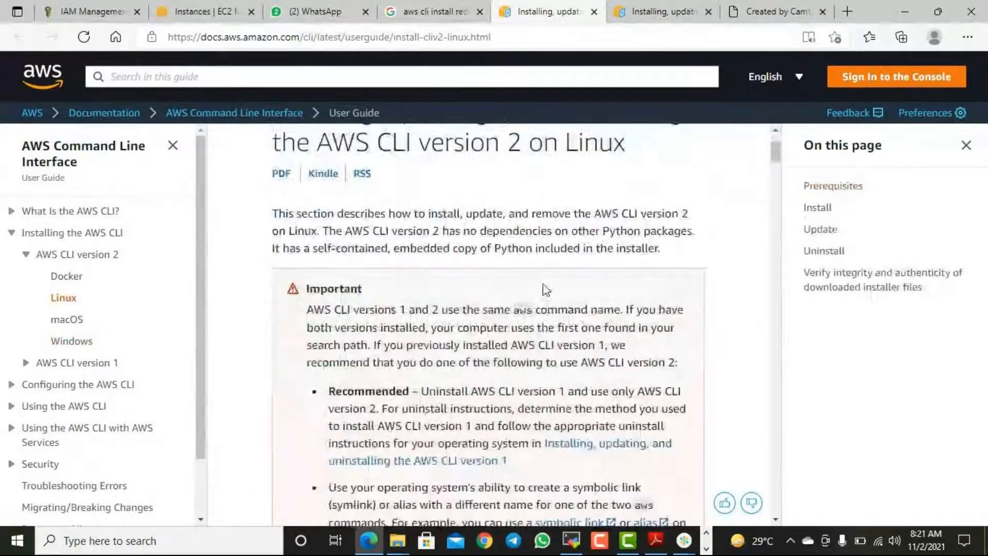
scroll(545, 292, down, 10)
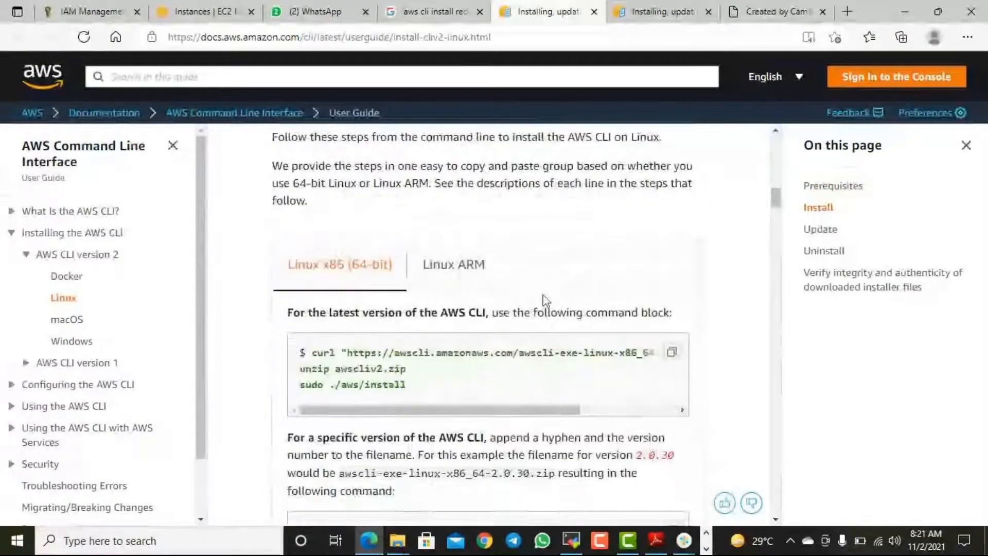
scroll(551, 297, up, 3)
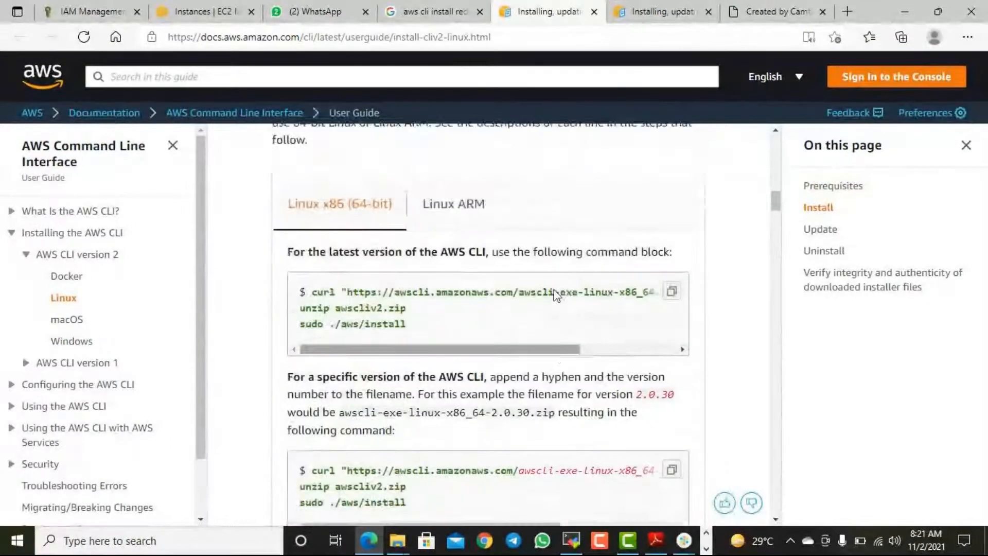
scroll(557, 295, up, 1)
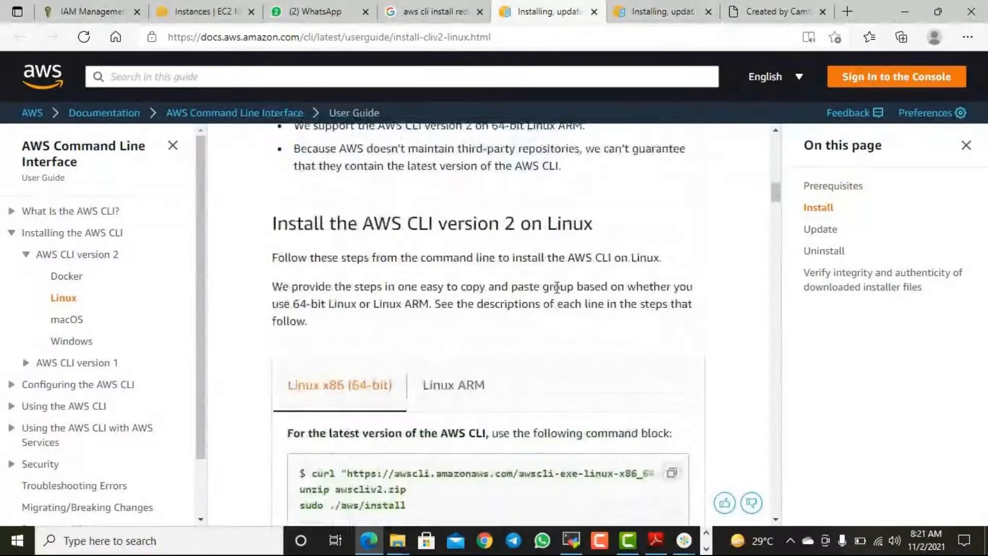
click(498, 37)
key(ctrl+c)
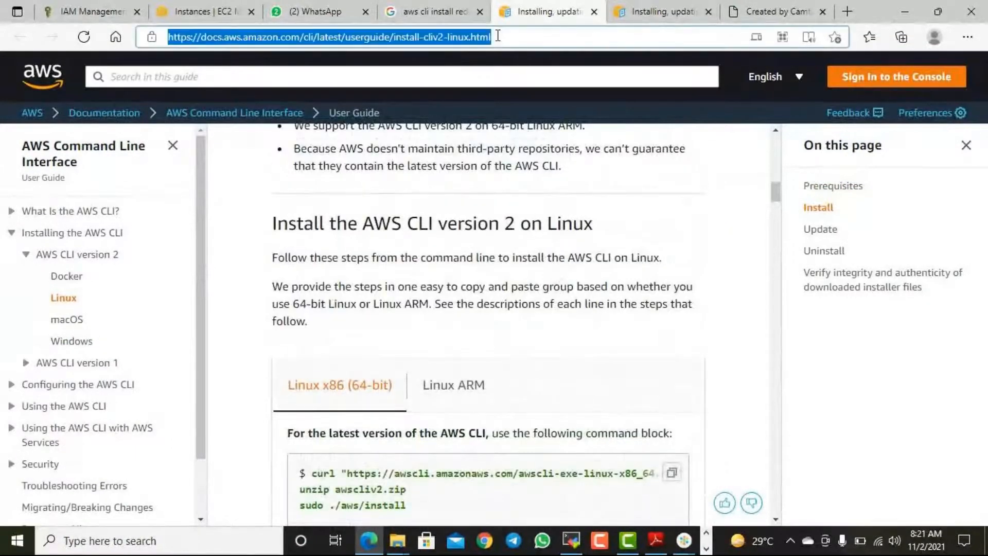
click(319, 12)
click(563, 498)
key(ctrl+v)
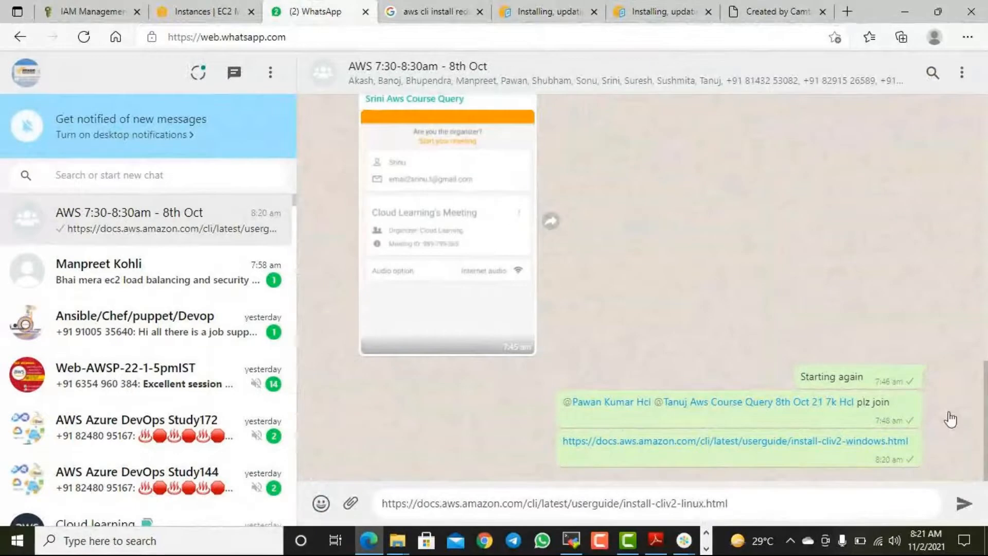
key(Return)
- Return to the Linux install guide and review the Linux x86 (64-bit) command block, including the sudo ./aws/install line
click(657, 13)
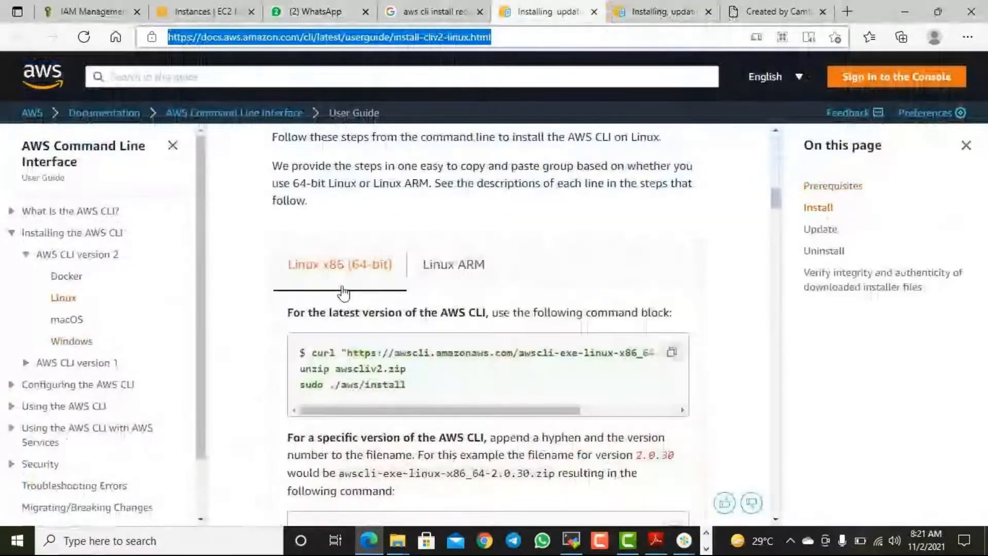
scroll(337, 288, down, 1)
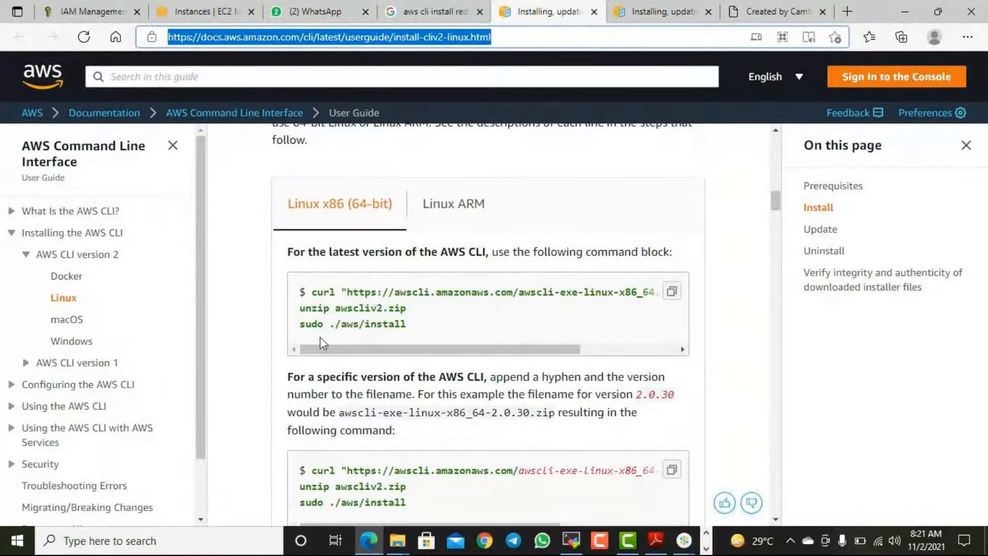
drag(318, 328, 409, 328)
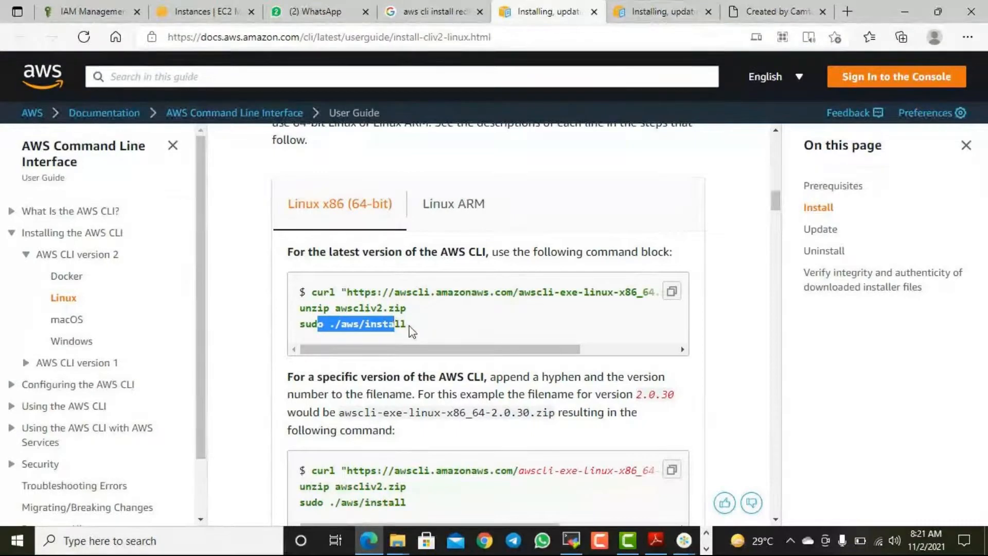
click(410, 328)
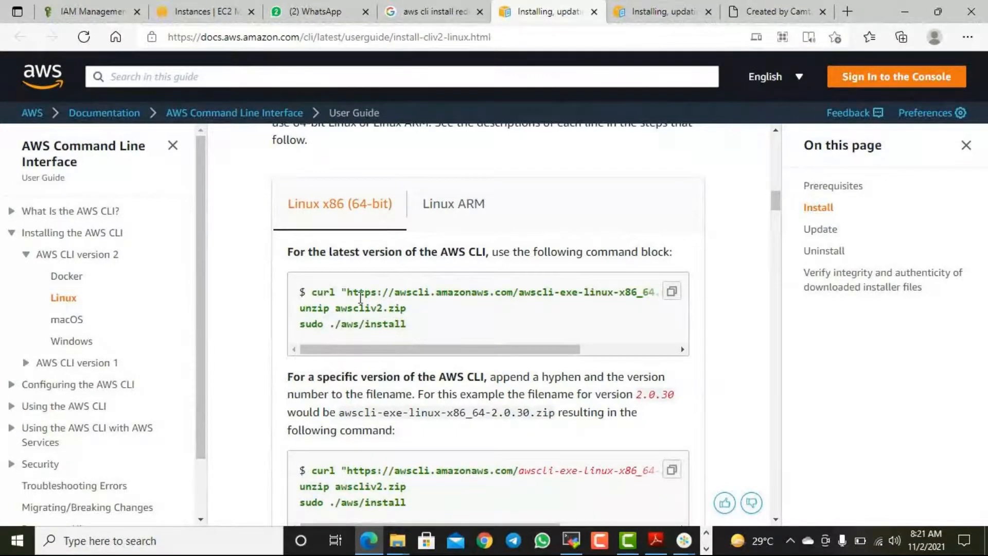
scroll(374, 297, up, 5)
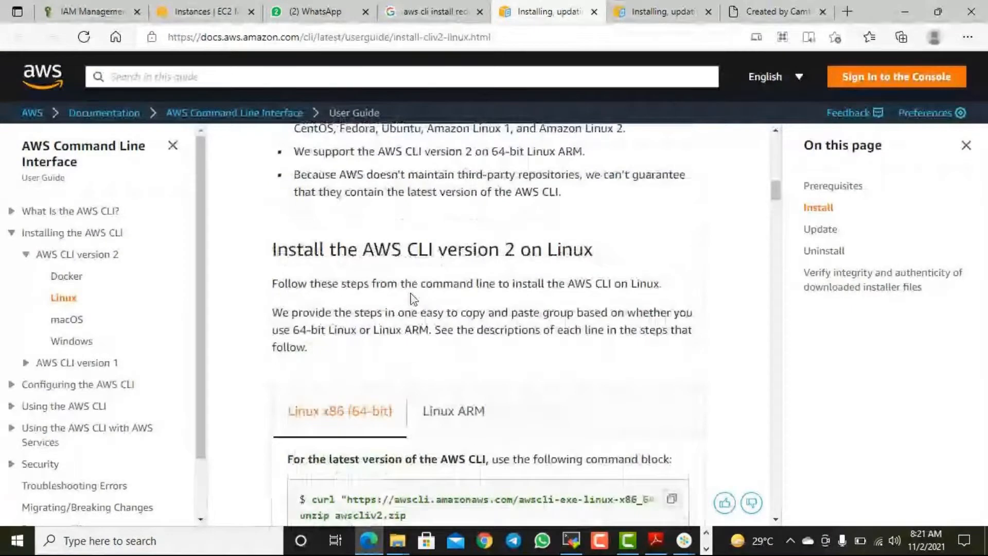
scroll(430, 303, up, 6)
scroll(430, 309, down, 11)
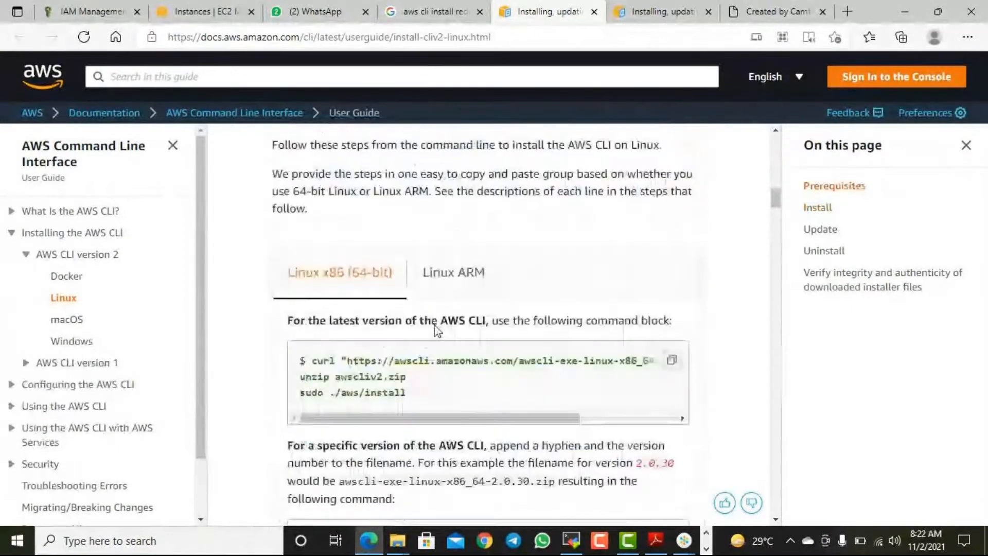
- Compare the Linux x86 and Linux ARM install commands, and review the ARM curl and URL download options
click(451, 286)
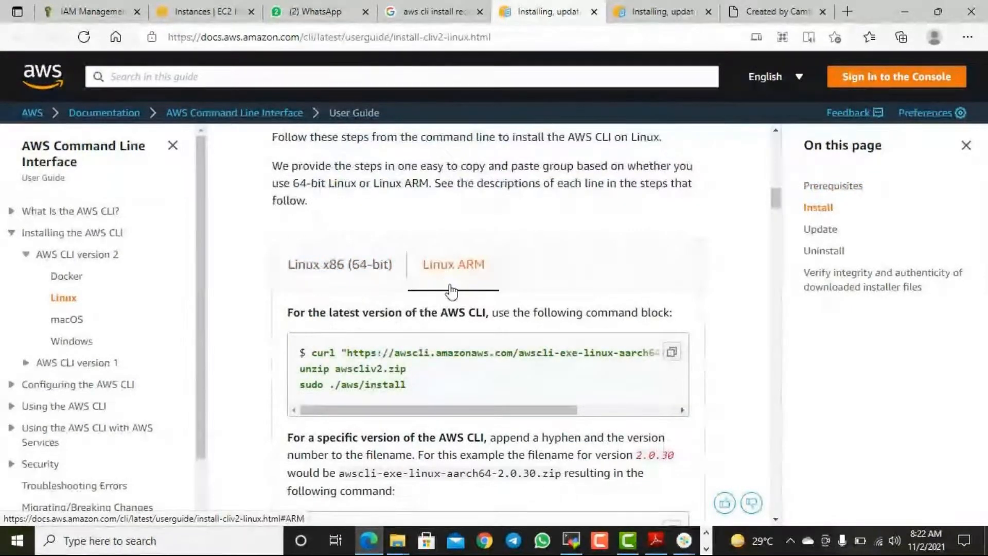
click(348, 284)
click(447, 265)
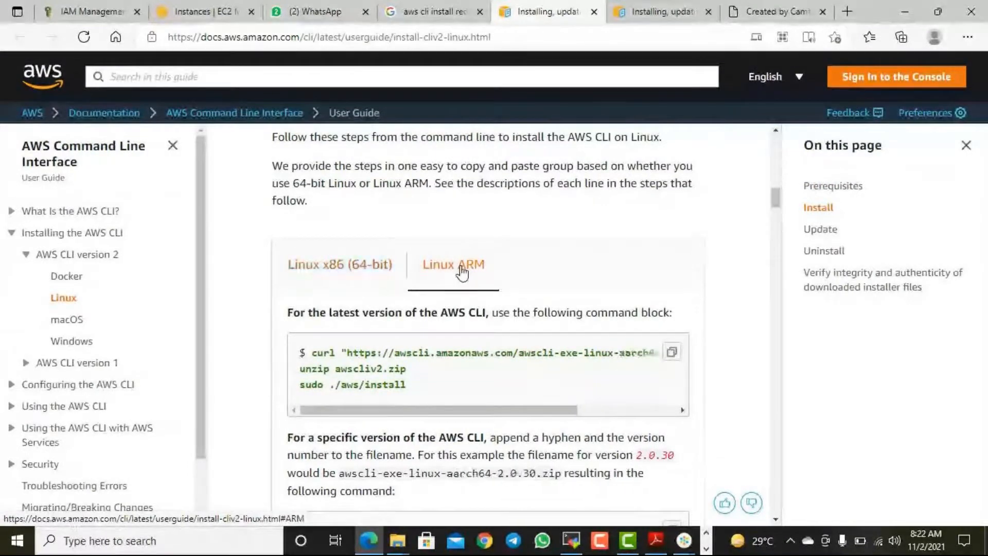
scroll(461, 273, down, 3)
scroll(461, 275, down, 2)
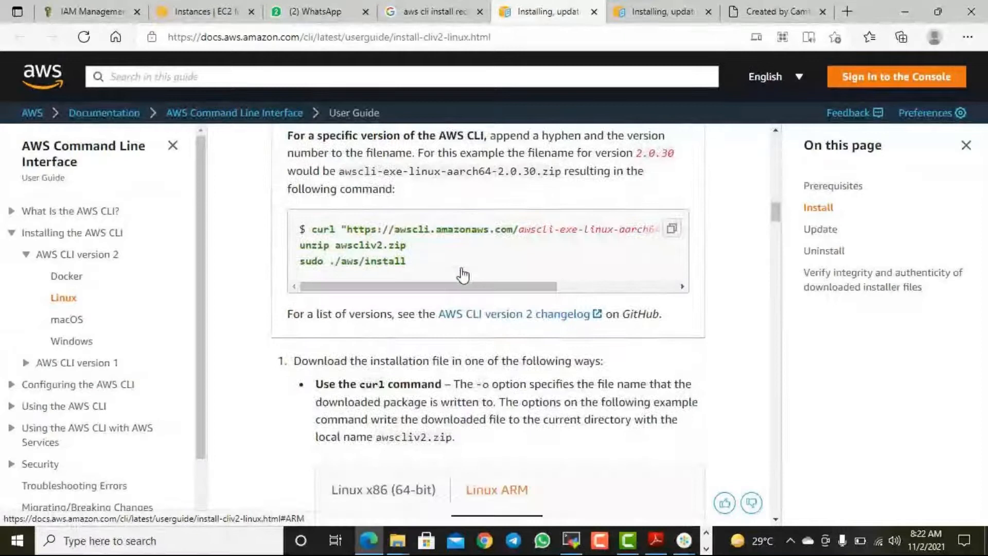
scroll(462, 275, down, 6)
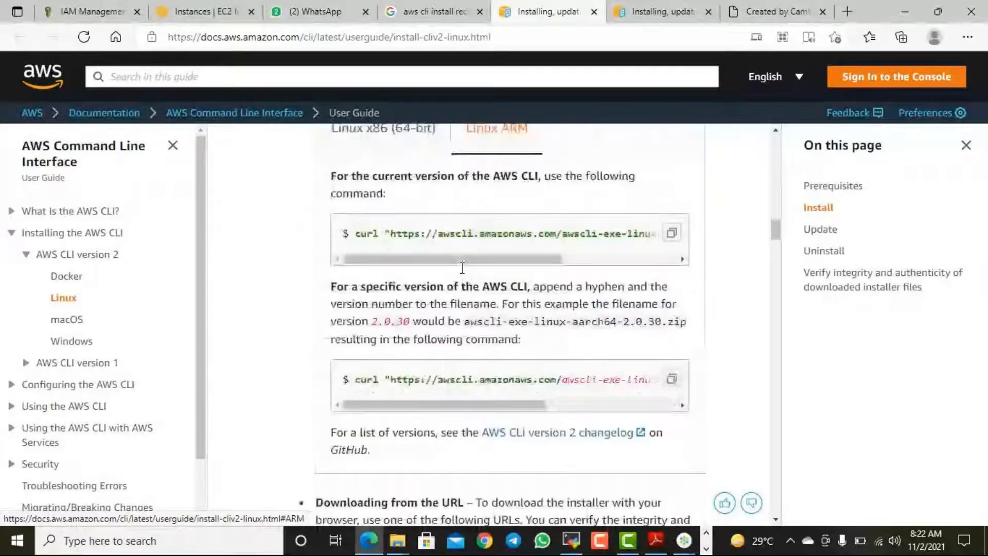
drag(461, 265, 449, 283)
scroll(512, 340, down, 3)
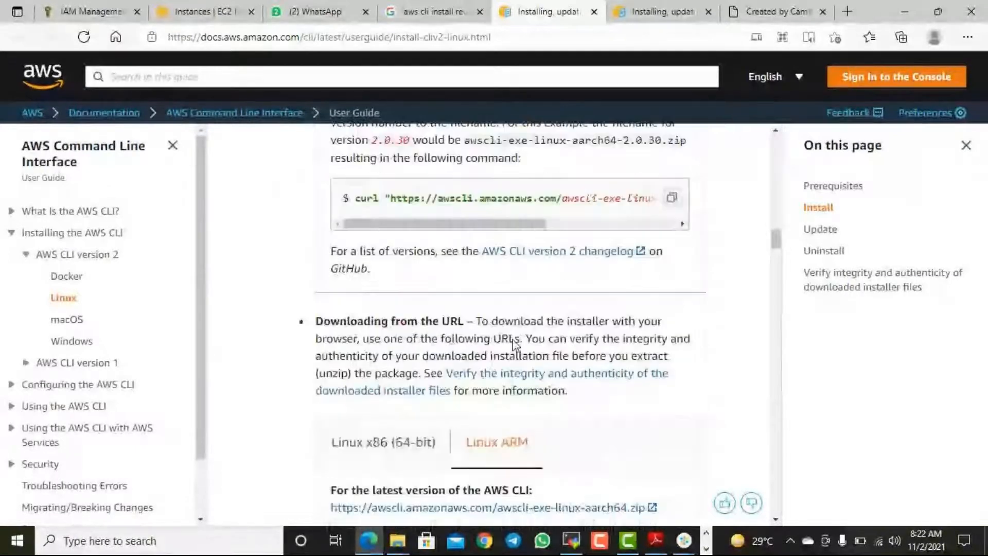
scroll(513, 344, down, 3)
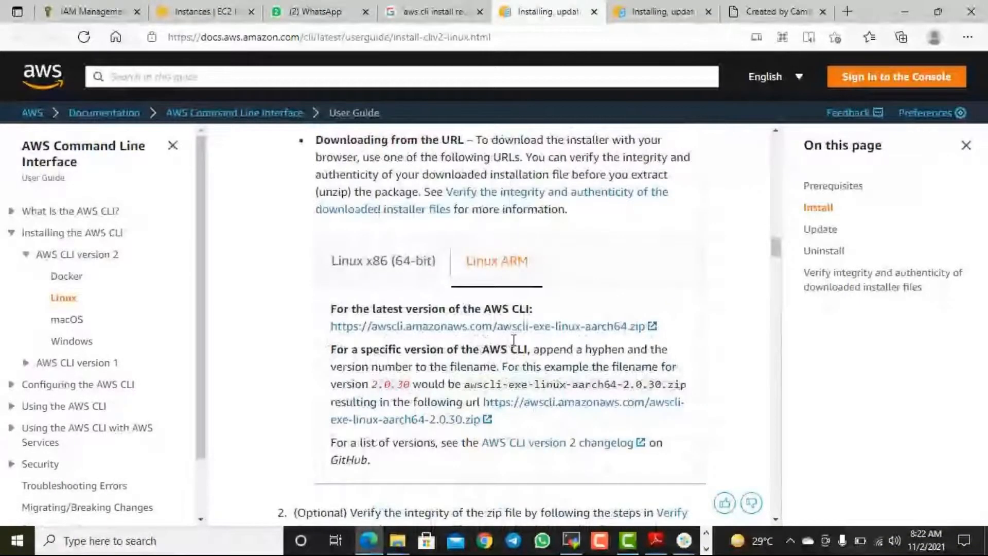
- Read the remaining Linux install steps and the update section through to confirming the installation with aws --version
scroll(514, 340, down, 10)
scroll(515, 350, down, 6)
scroll(489, 342, up, 5)
scroll(458, 339, down, 12)
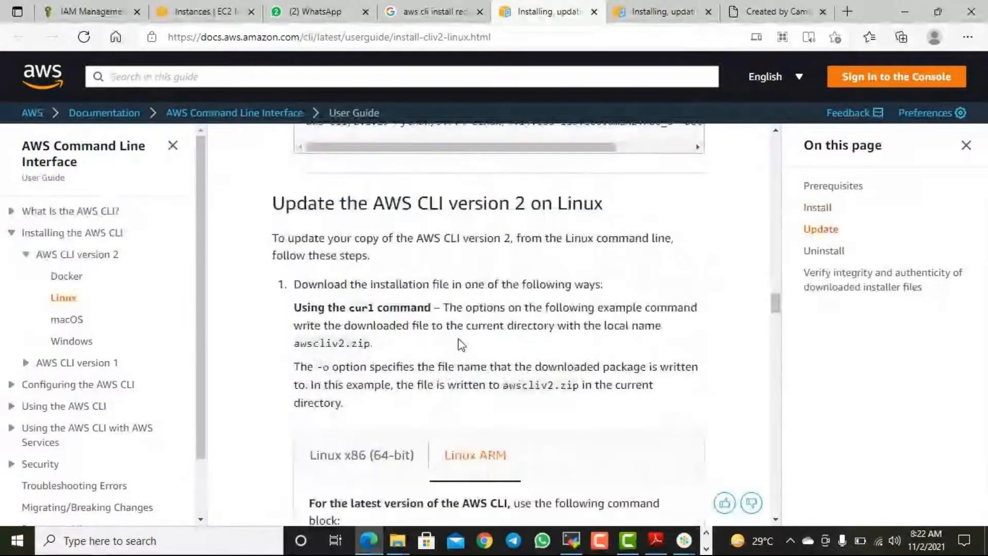
scroll(460, 344, down, 6)
scroll(460, 344, down, 8)
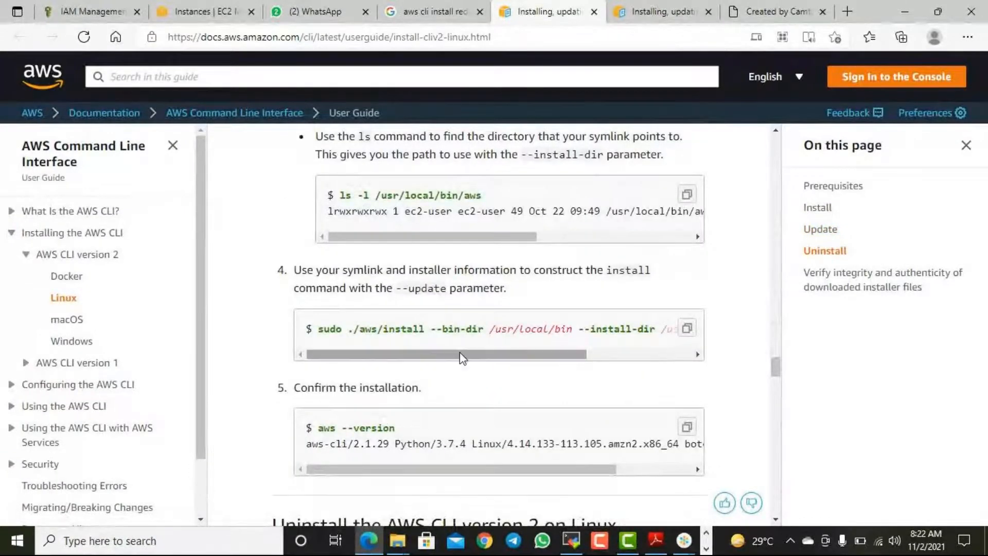
- Review the update steps of the Linux guide again, from the ARM download links through to the uninstall section
scroll(464, 347, up, 10)
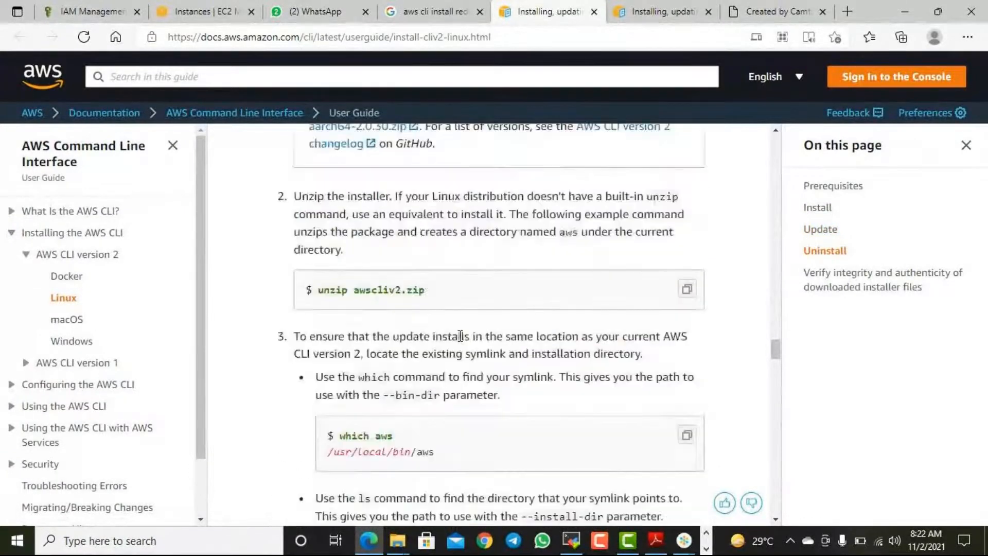
scroll(434, 268, up, 2)
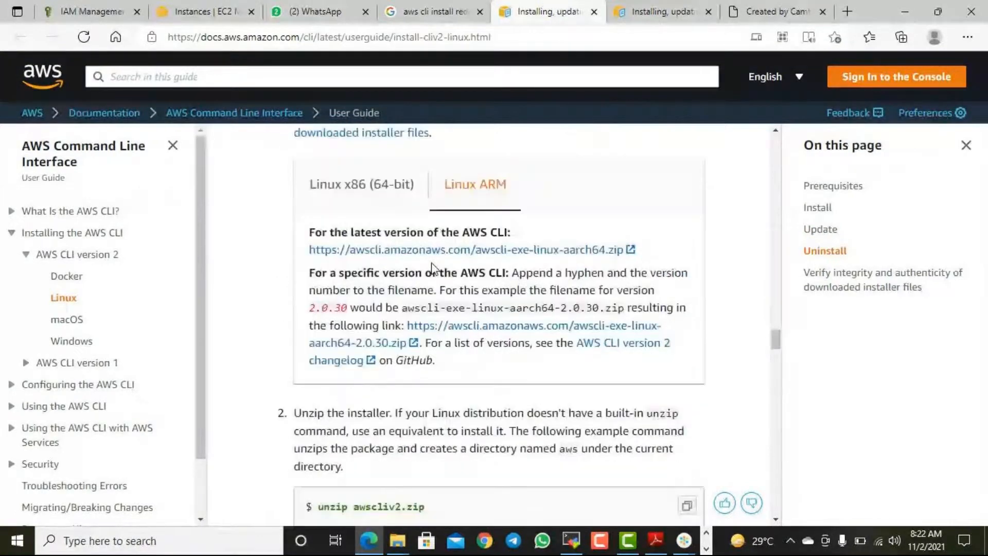
scroll(510, 301, down, 4)
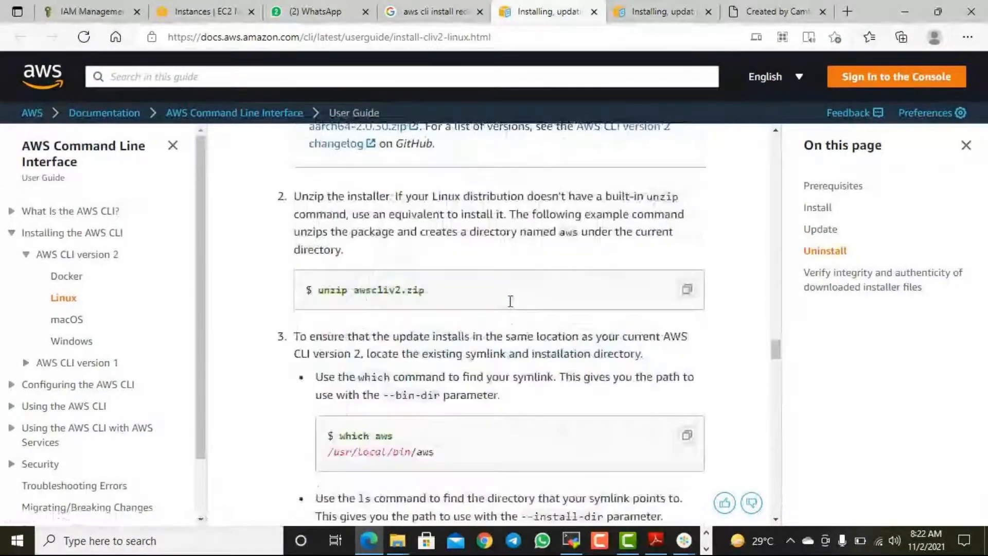
scroll(510, 301, down, 7)
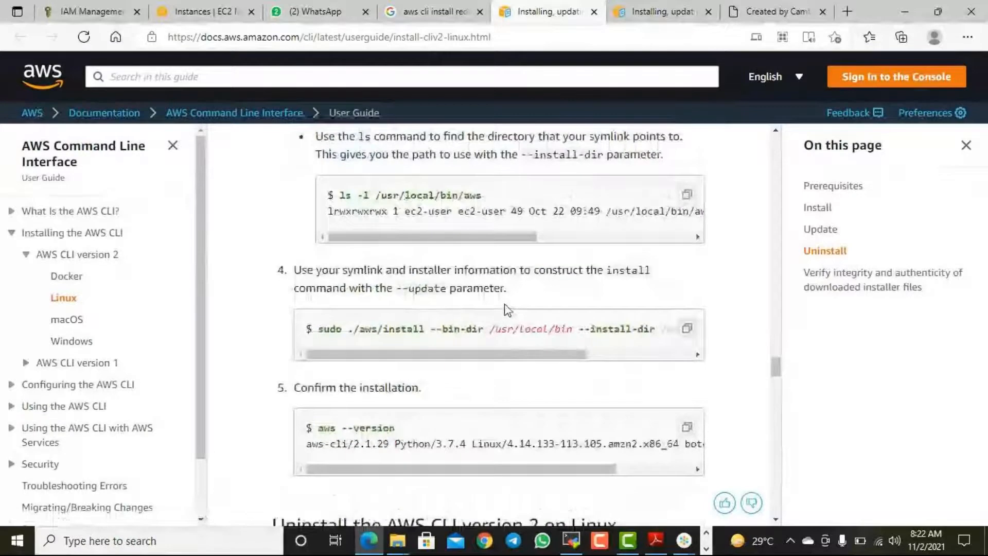
scroll(498, 309, down, 7)
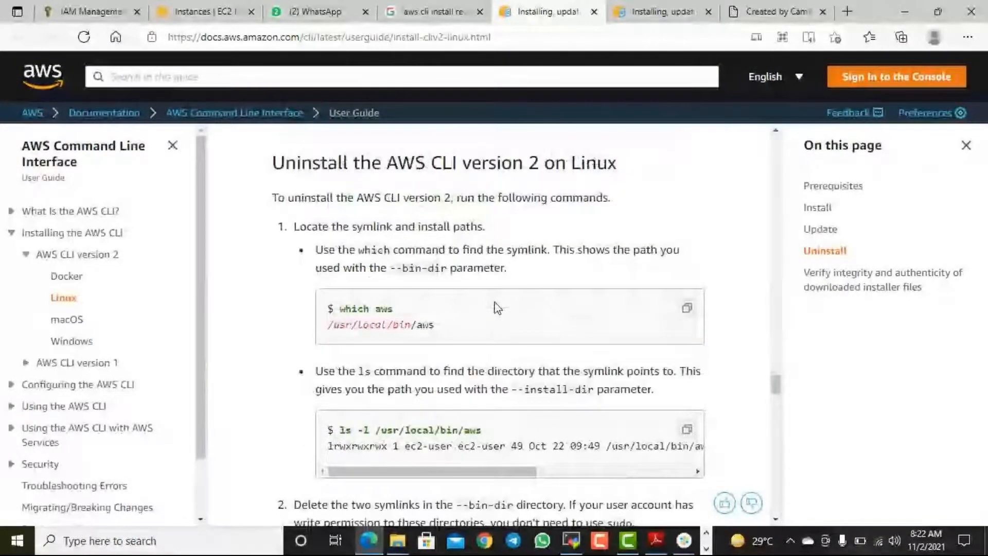
- Return to the Google results and search for "aws cli install ubuntu"
click(434, 12)
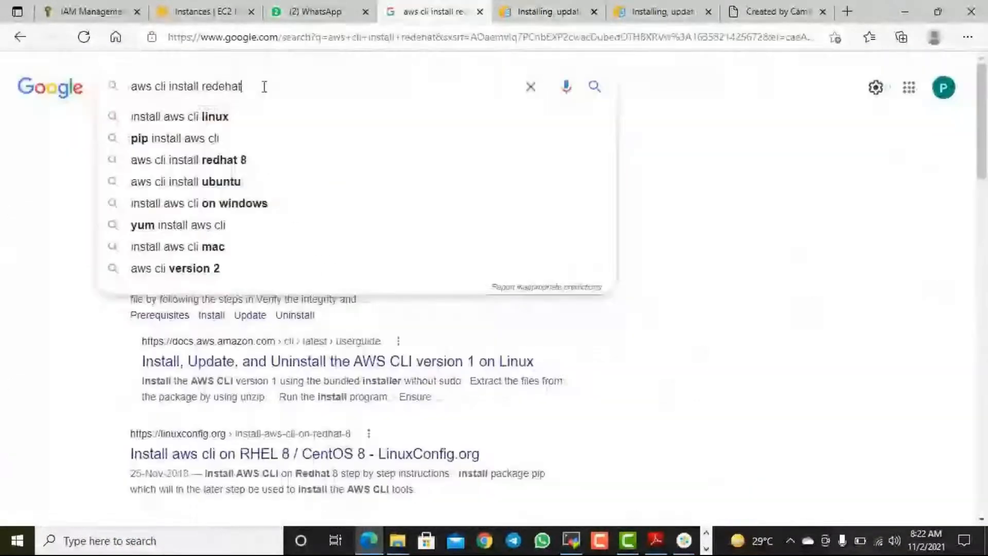
double_click(264, 87)
text(u)
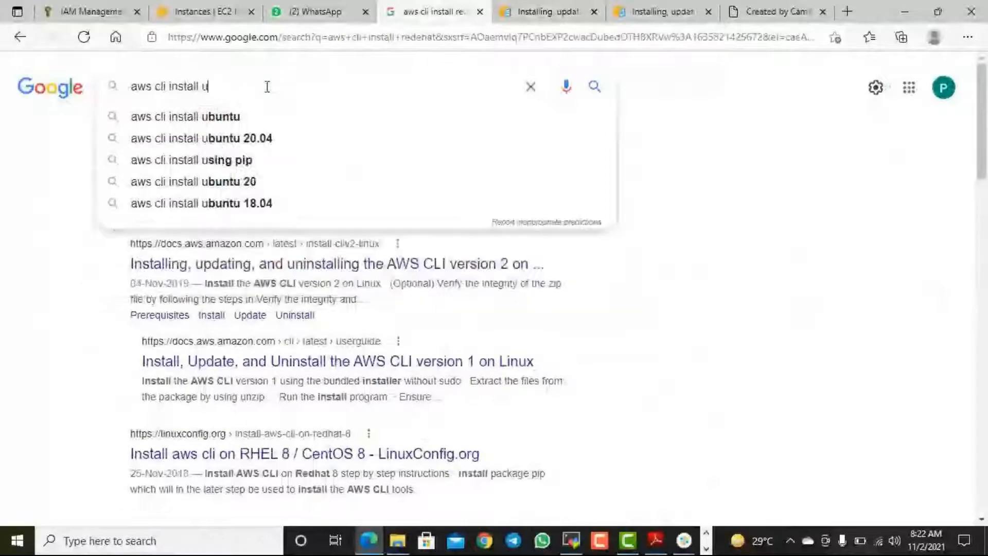
text(bu)
key(Down)
key(Return)
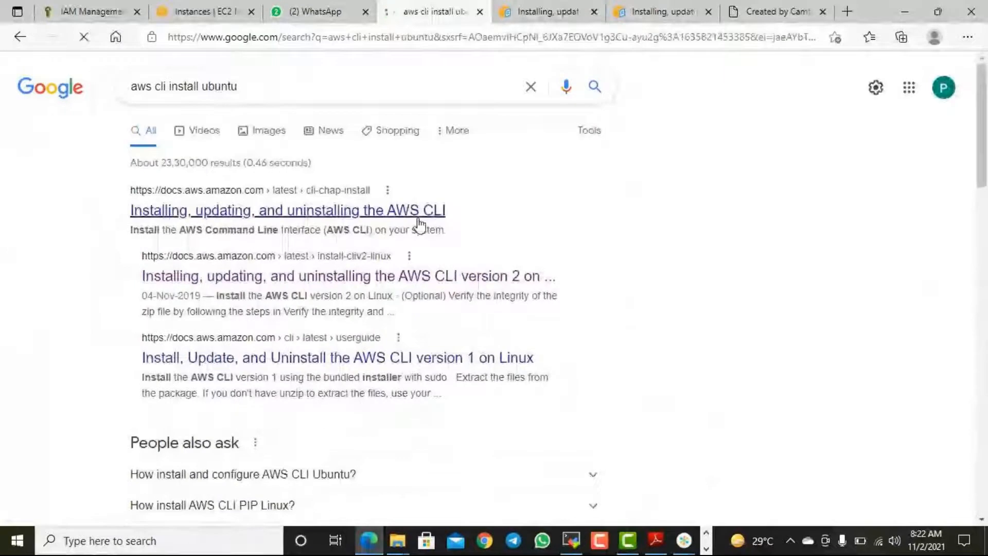
- Open the "Installing, updating, and uninstalling the AWS CLI" result and review the version 1 and version 2 descriptions
click(418, 213)
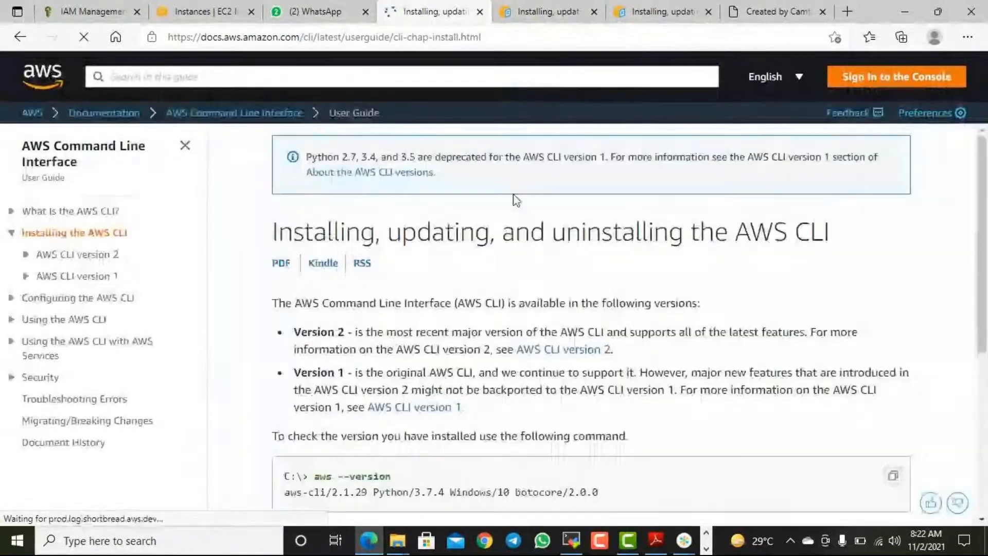
scroll(592, 378, down, 5)
scroll(596, 378, down, 2)
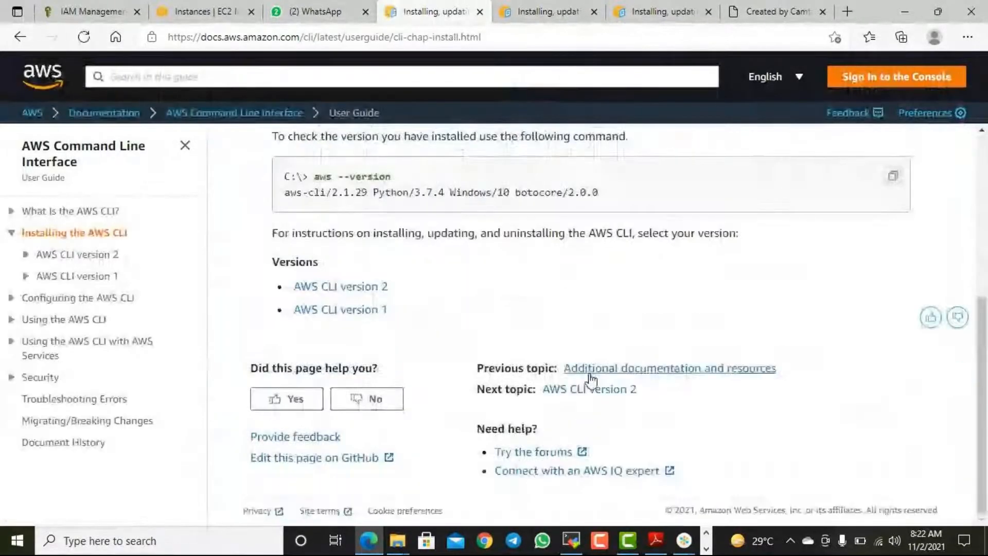
scroll(498, 262, up, 5)
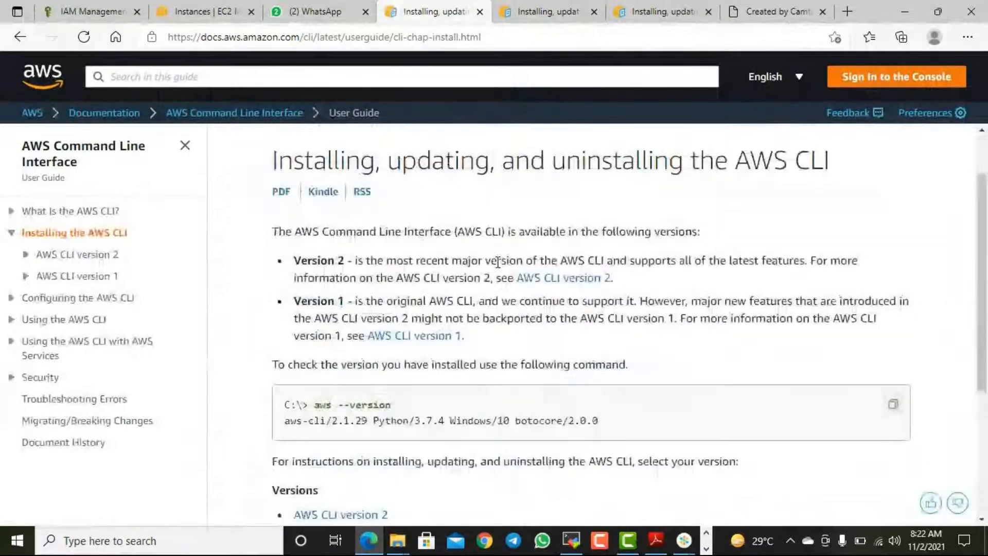
scroll(505, 273, down, 5)
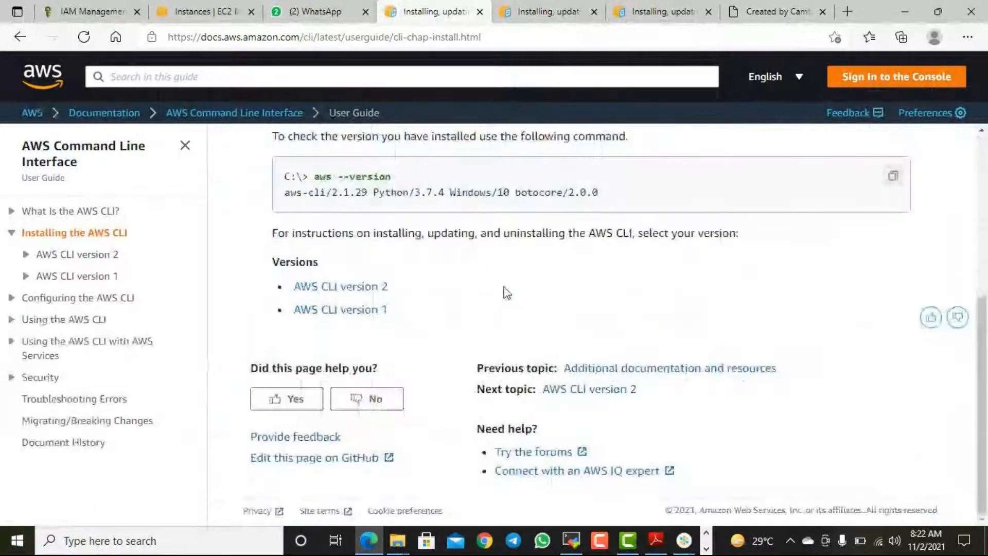
scroll(505, 293, up, 3)
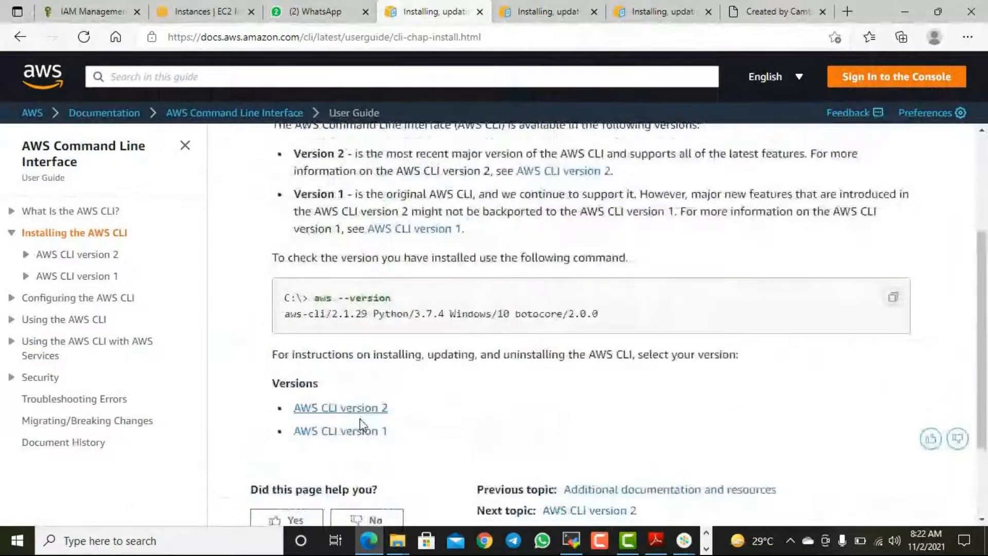
- Open the AWS CLI version 2 installation instructions and go to the Linux guide
click(387, 406)
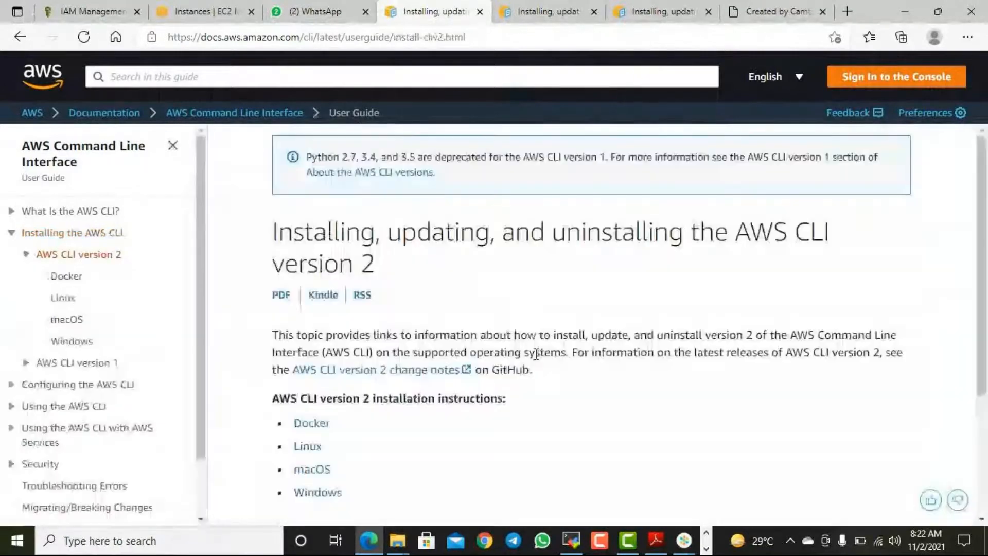
scroll(536, 354, down, 3)
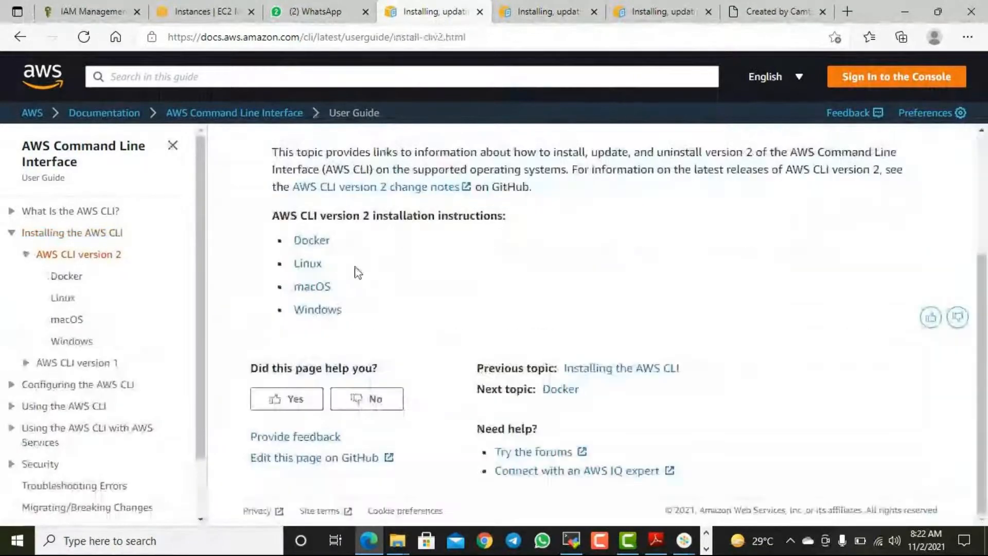
click(309, 264)
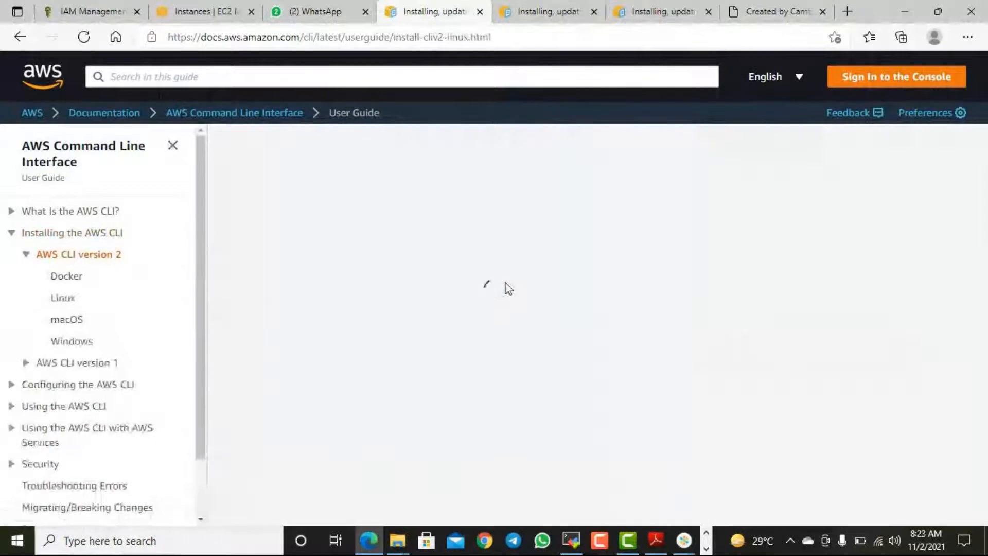
- Read the Linux guide's command blocks, download, unzip and install steps, and the confirmation with aws --version
scroll(507, 290, down, 5)
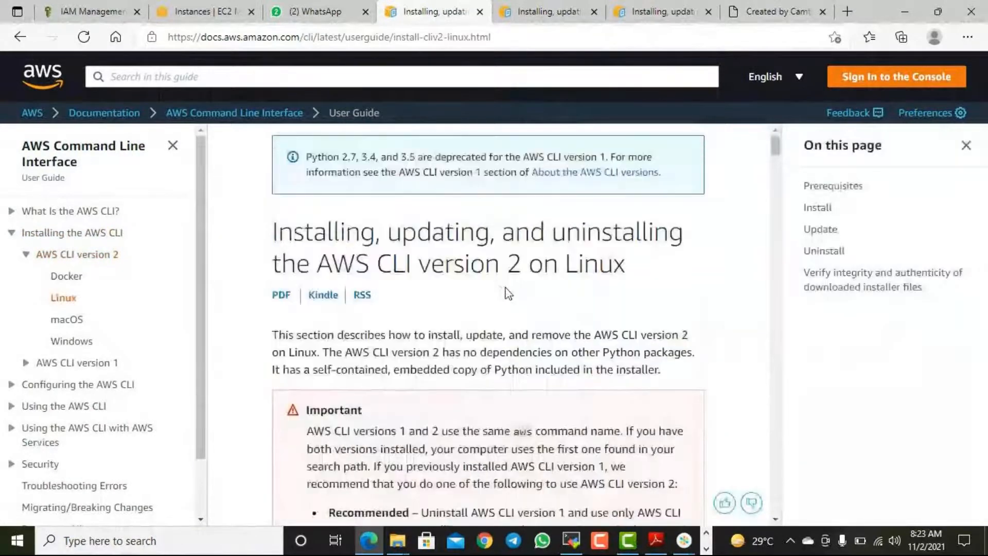
scroll(504, 290, down, 10)
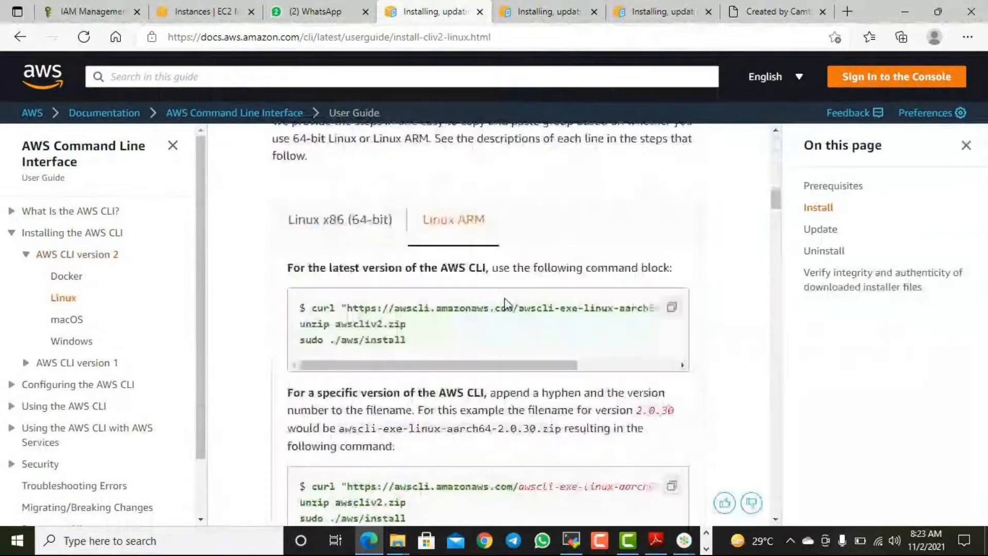
scroll(504, 302, down, 9)
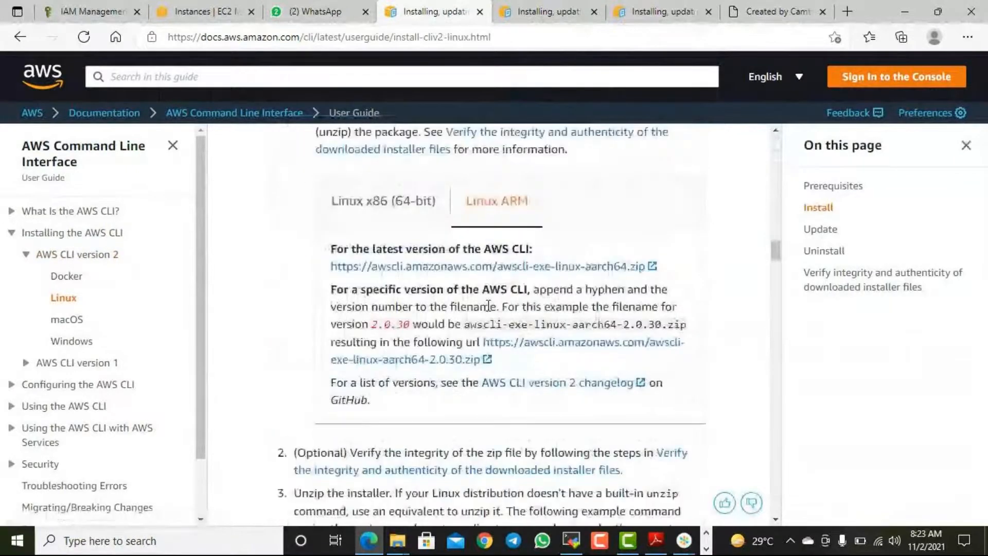
scroll(489, 309, down, 5)
scroll(480, 315, down, 1)
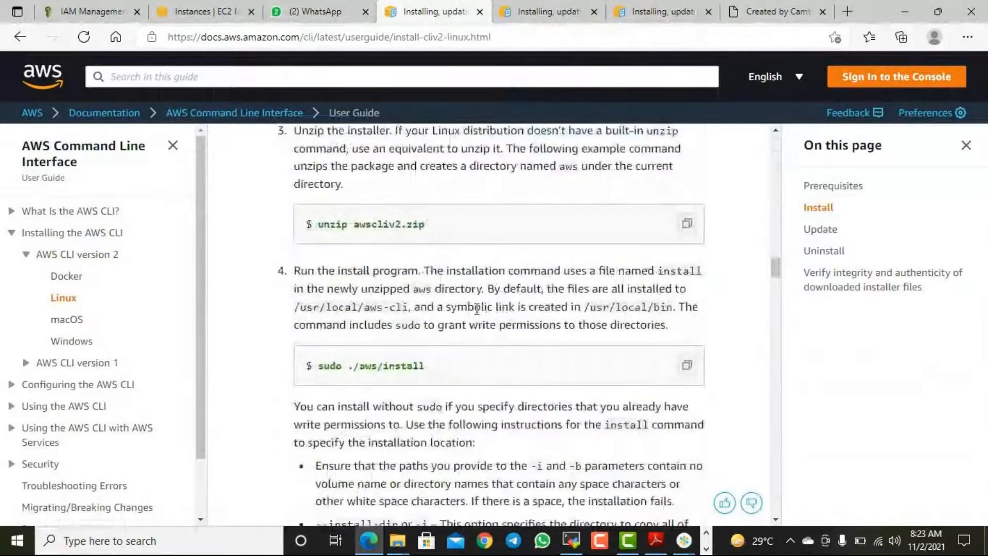
scroll(455, 292, down, 8)
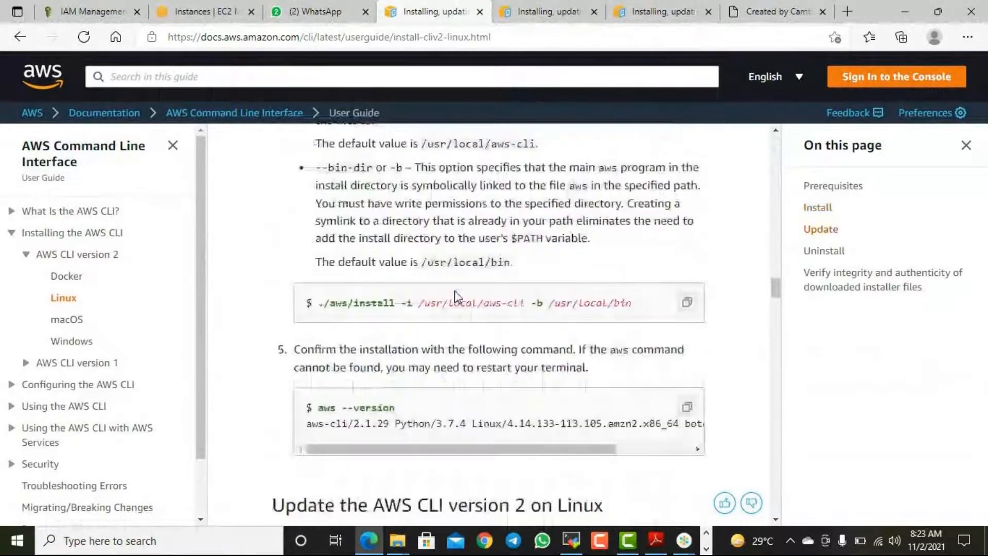
scroll(452, 301, down, 5)
scroll(453, 303, up, 10)
scroll(466, 298, up, 5)
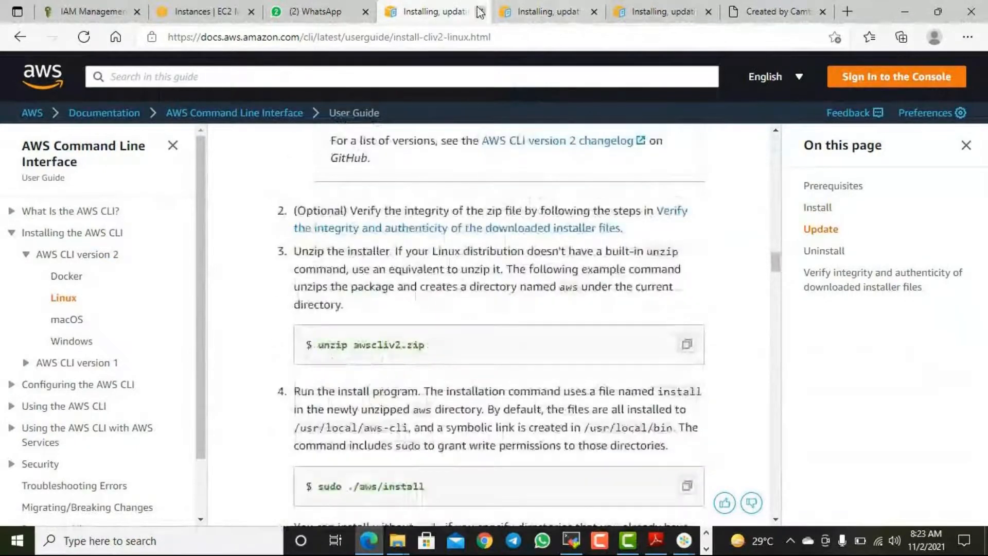
- Close both Linux guide pages and look over the introduction and version notes of the AWS CLI version 2 Windows guide
click(479, 11)
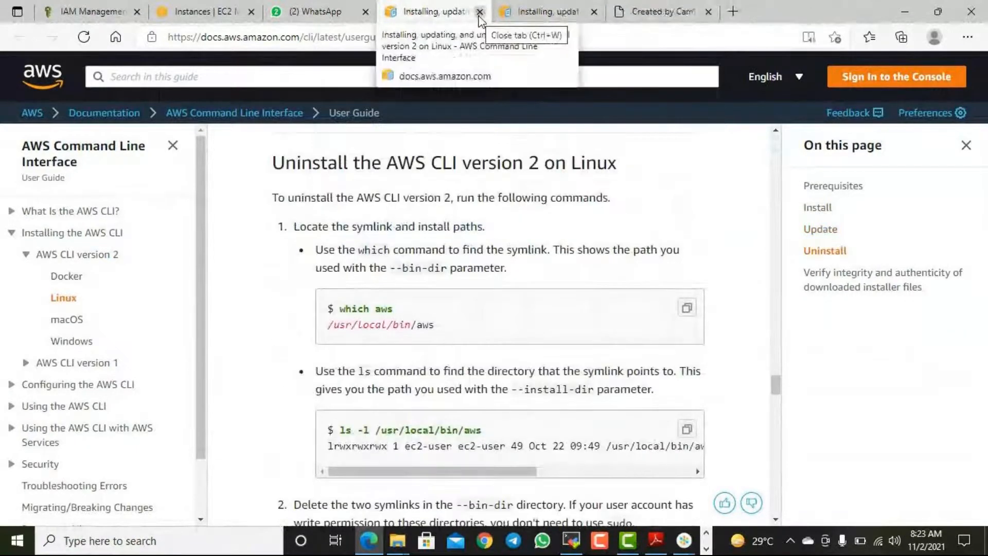
click(480, 12)
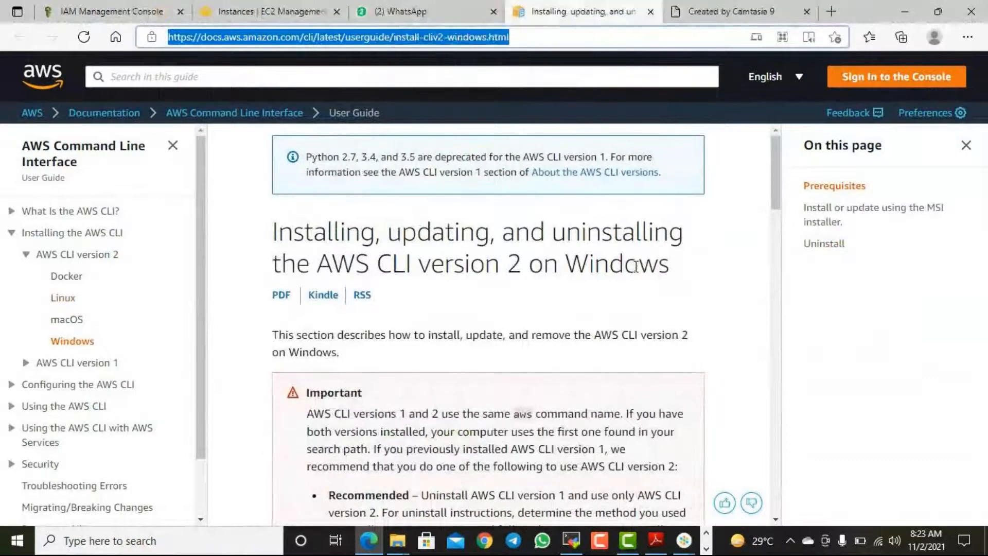
scroll(647, 295, down, 2)
scroll(647, 294, down, 3)
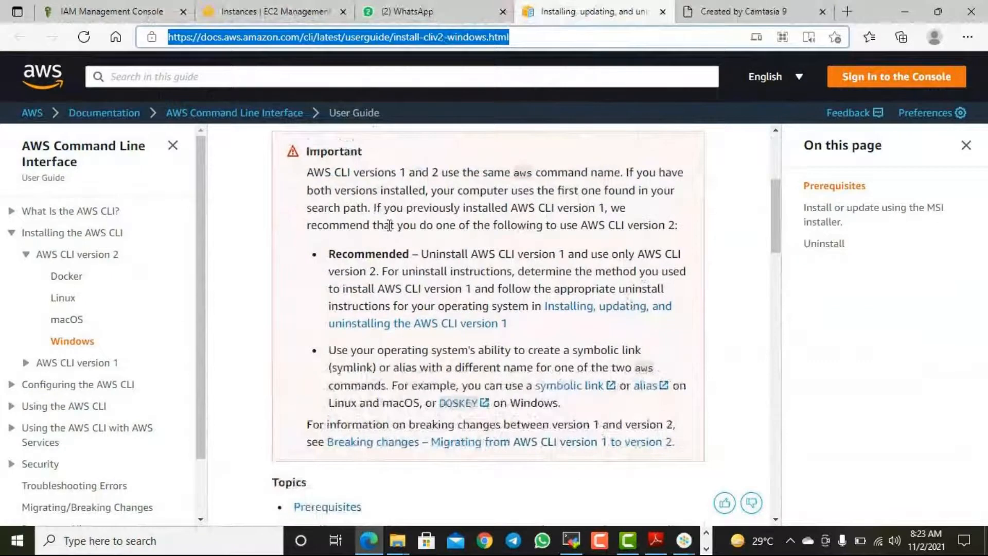
scroll(521, 126, up, 5)
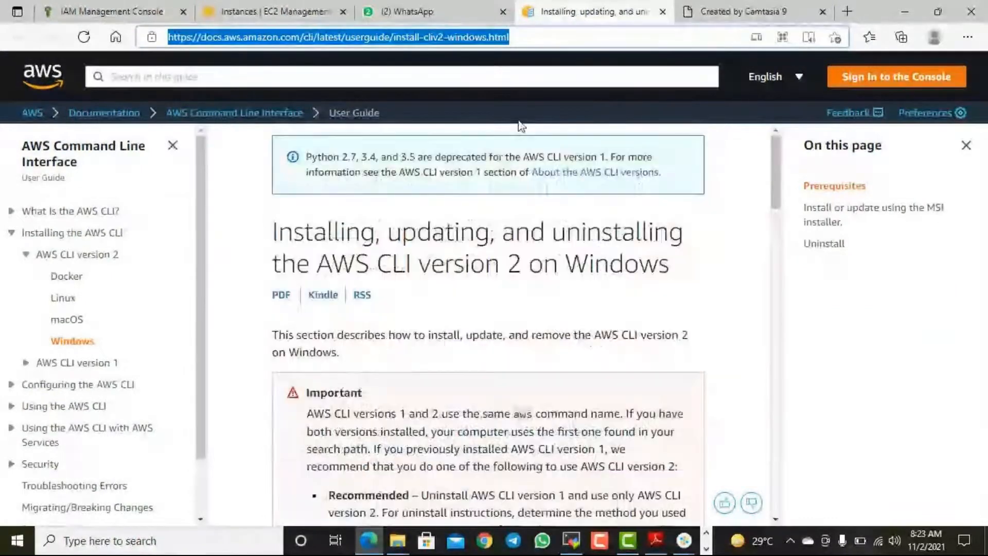
- Go to the EC2 Instances console, point out the CloudShell option, and return to the Windows install guide
click(421, 16)
click(222, 12)
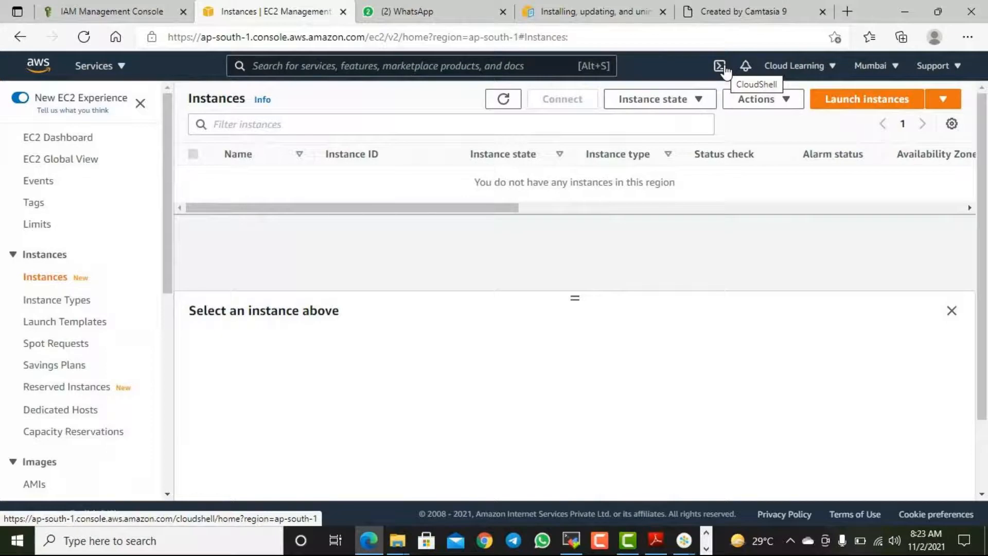
click(723, 70)
click(589, 12)
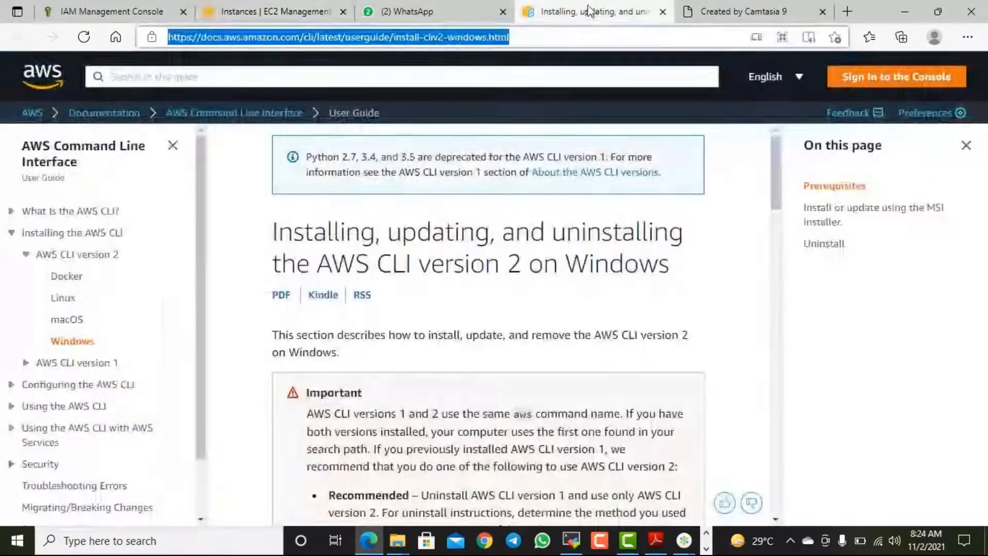
- Look over the IAM dashboard and the notes in AWS Notes 2-11-21 IAM.txt, and return to the dashboard
click(288, 11)
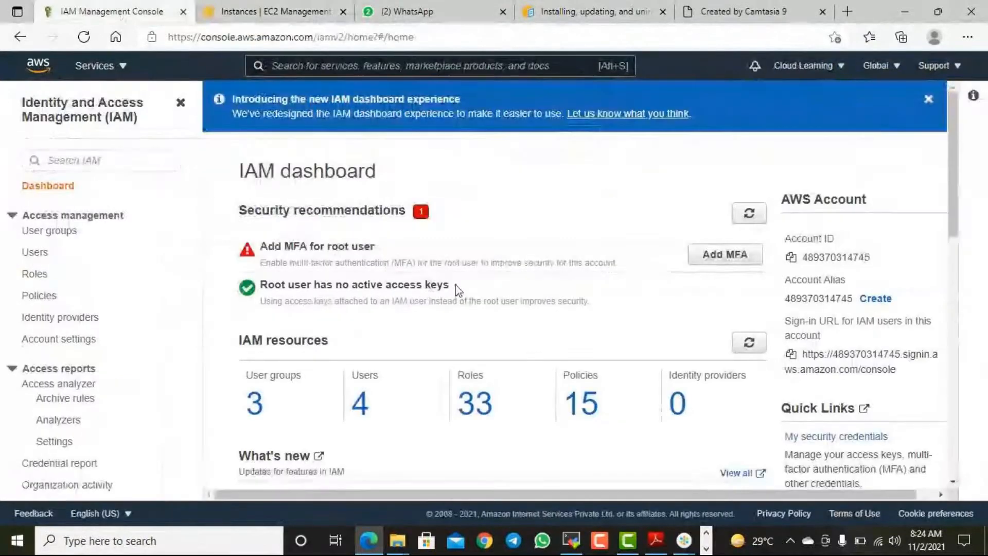
scroll(515, 360, down, 5)
click(706, 549)
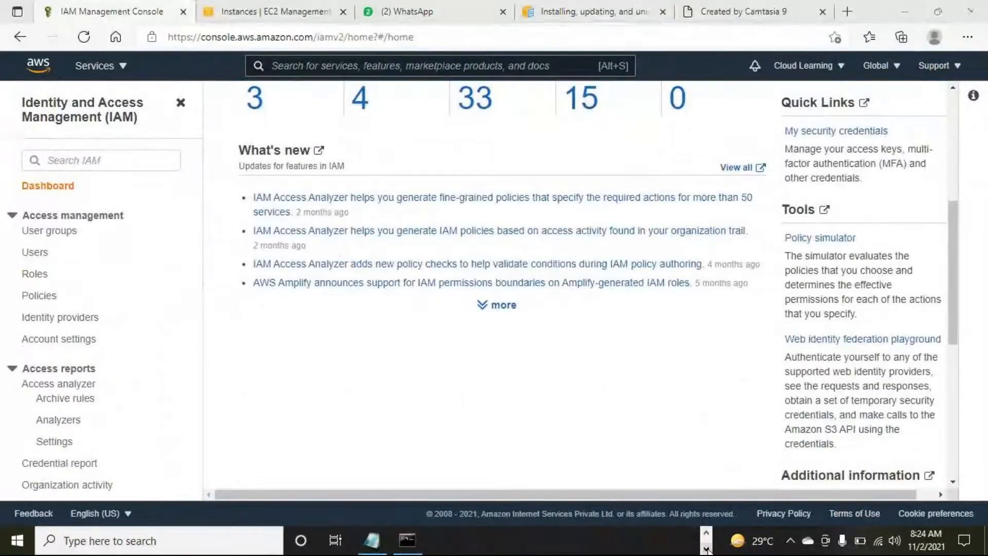
click(372, 540)
scroll(645, 346, down, 4)
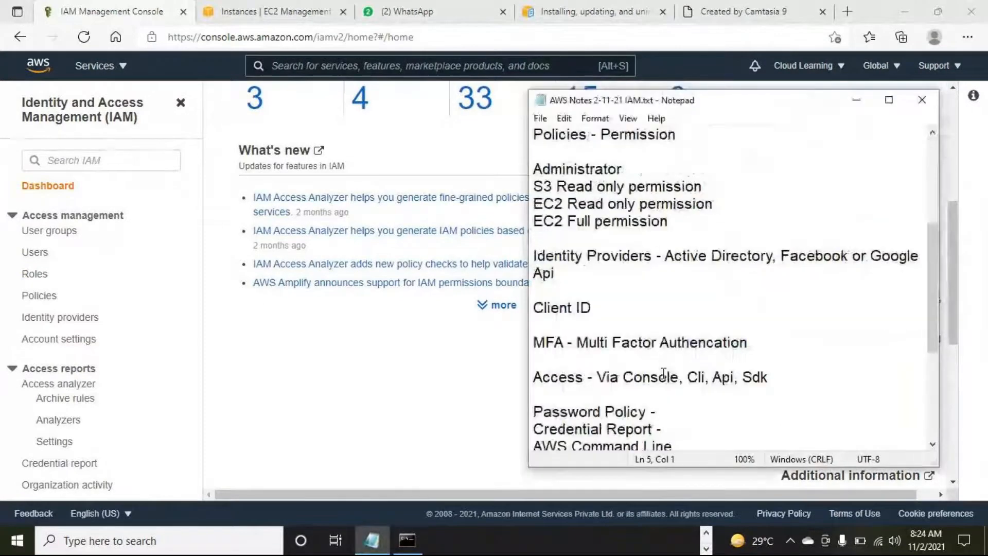
scroll(644, 308, up, 4)
click(311, 346)
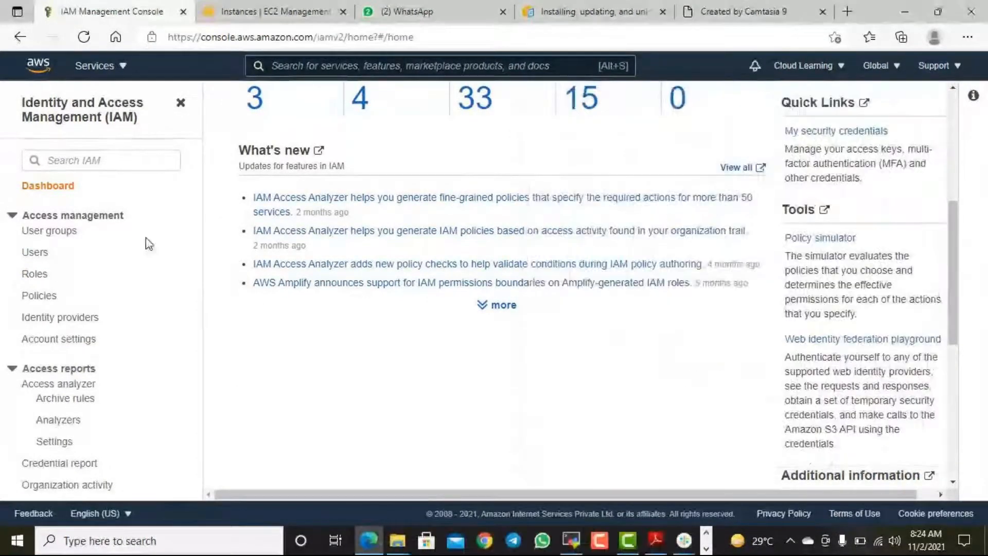
- Switch to the Command Prompt and check the installed AWS CLI version with aws --version
click(707, 549)
click(407, 539)
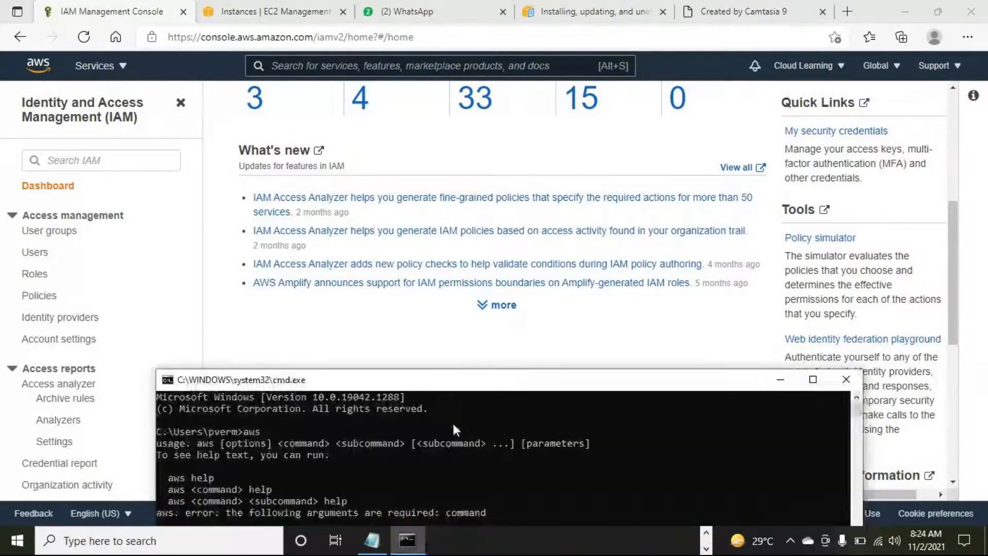
click(367, 277)
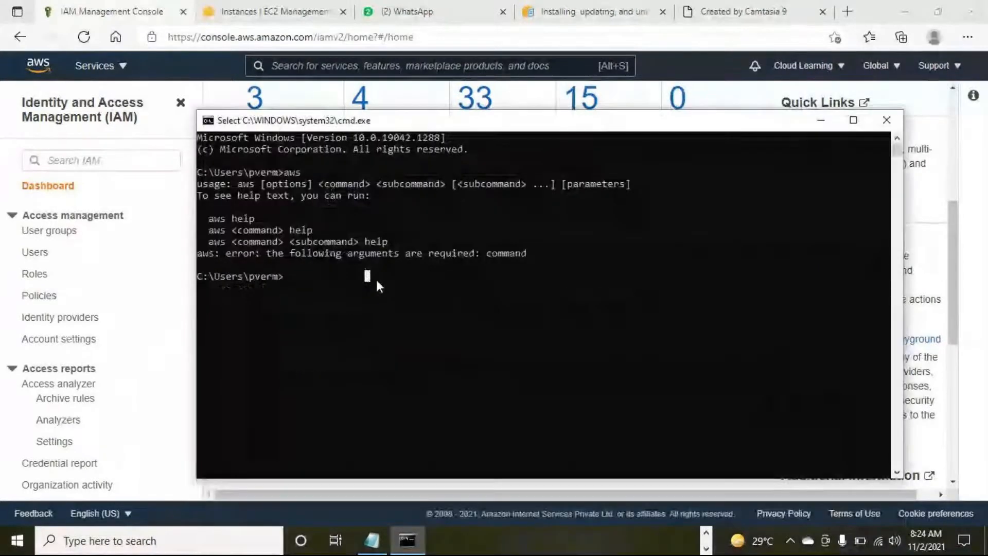
text(aws)
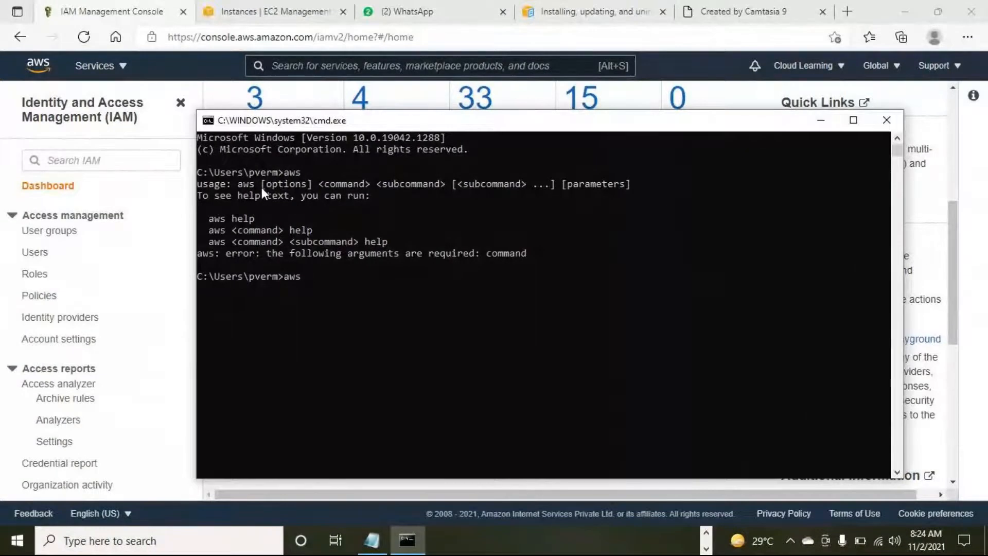
text( --help)
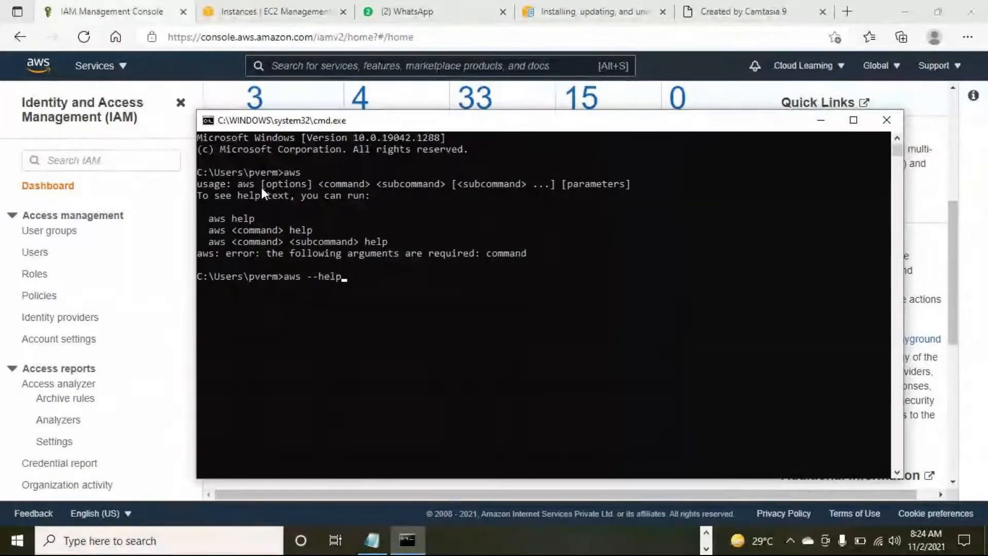
key(BackSpace)
key(BackSpace)
key(BackSpace)
key(BackSpace)
text(version)
key(Return)
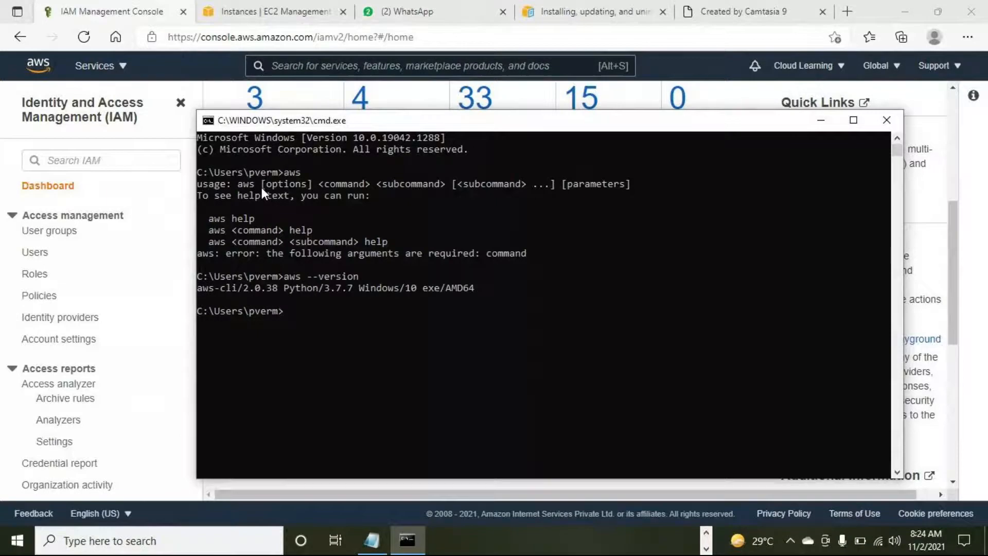
- Highlight the AWS CLI and Python versions in the version output
drag(216, 288, 253, 288)
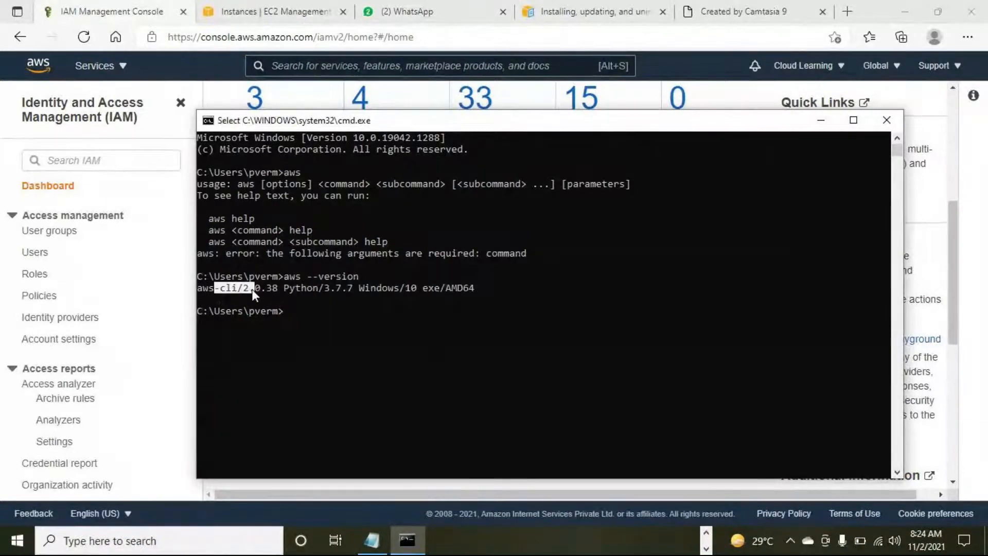
drag(295, 289, 348, 291)
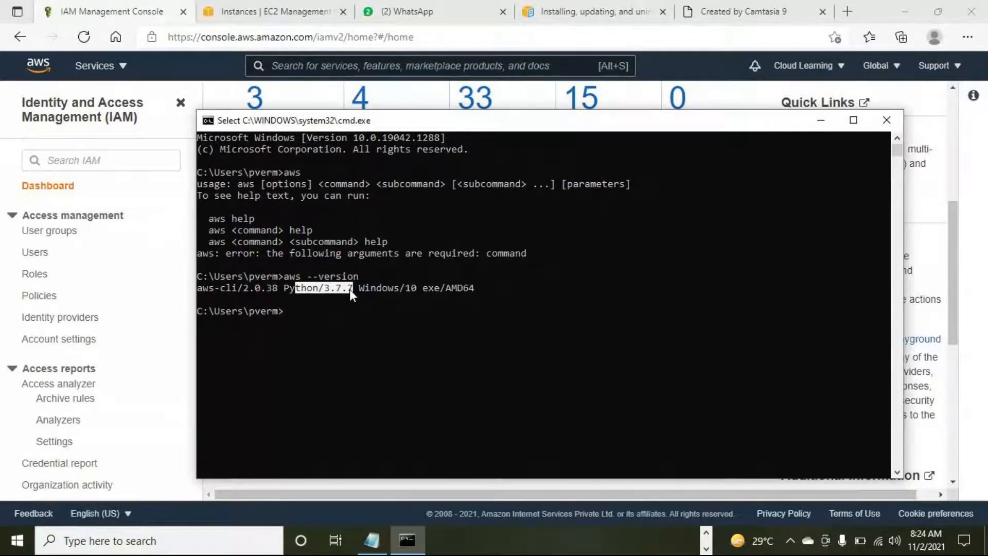
drag(228, 289, 280, 288)
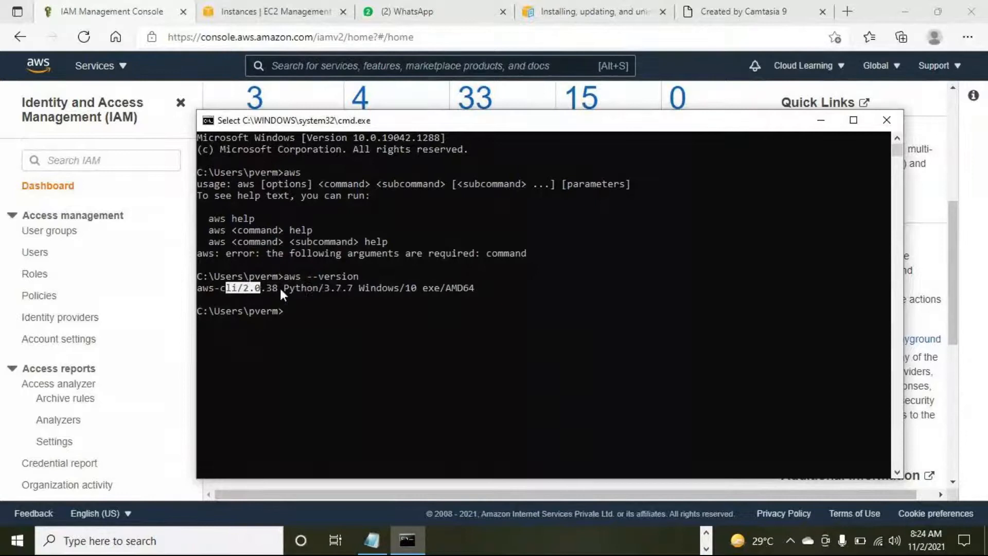
- Move the Command Prompt window aside and start the credential setup with aws configure
click(368, 322)
drag(465, 120, 636, 120)
click(563, 323)
text(aws configure)
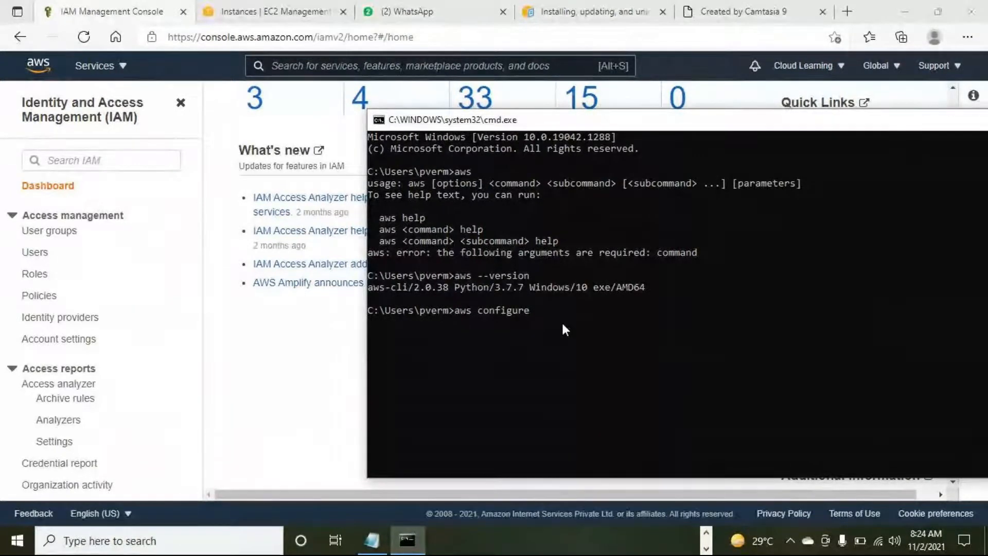
key(Return)
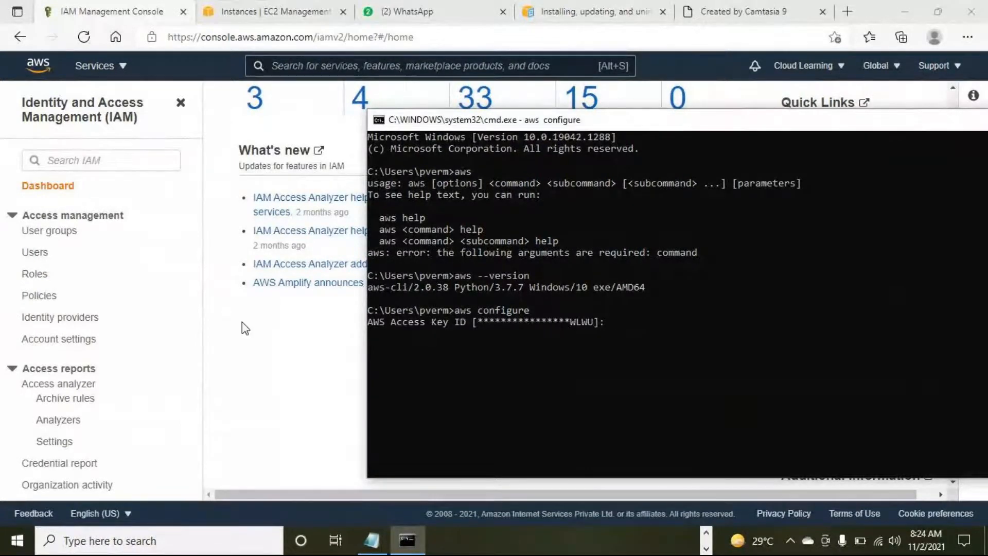
- Return to the IAM console, open the Users list and start adding a new user
click(292, 299)
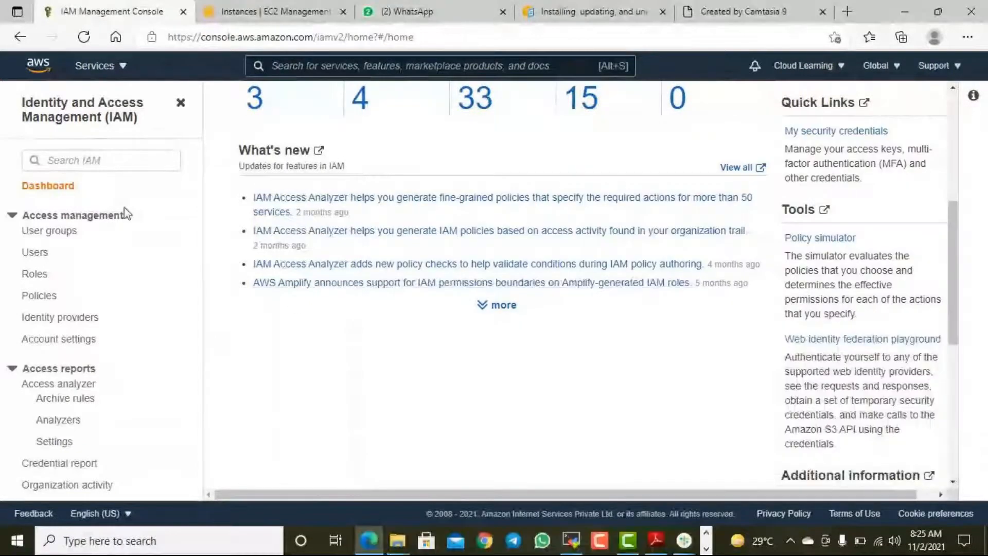
click(706, 549)
click(409, 540)
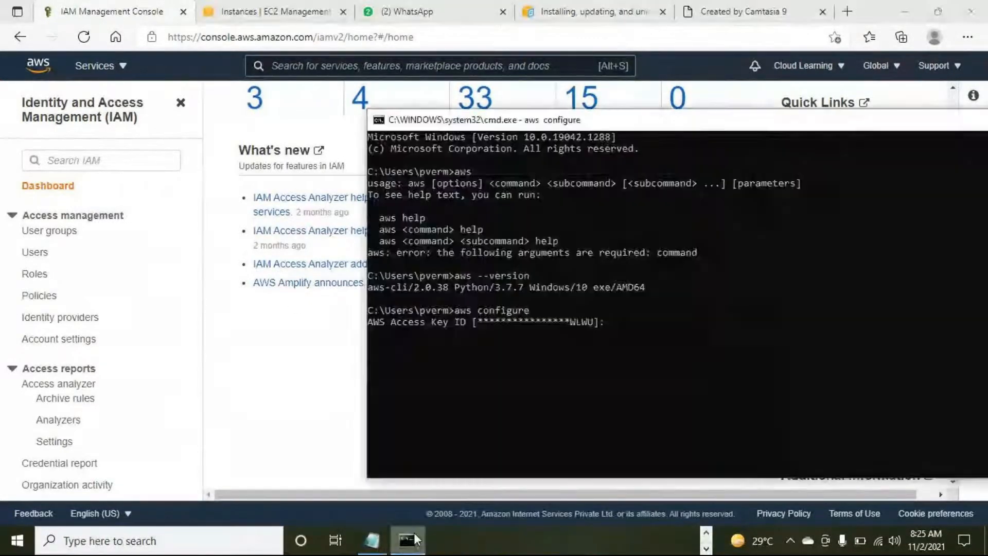
click(296, 378)
scroll(292, 365, up, 5)
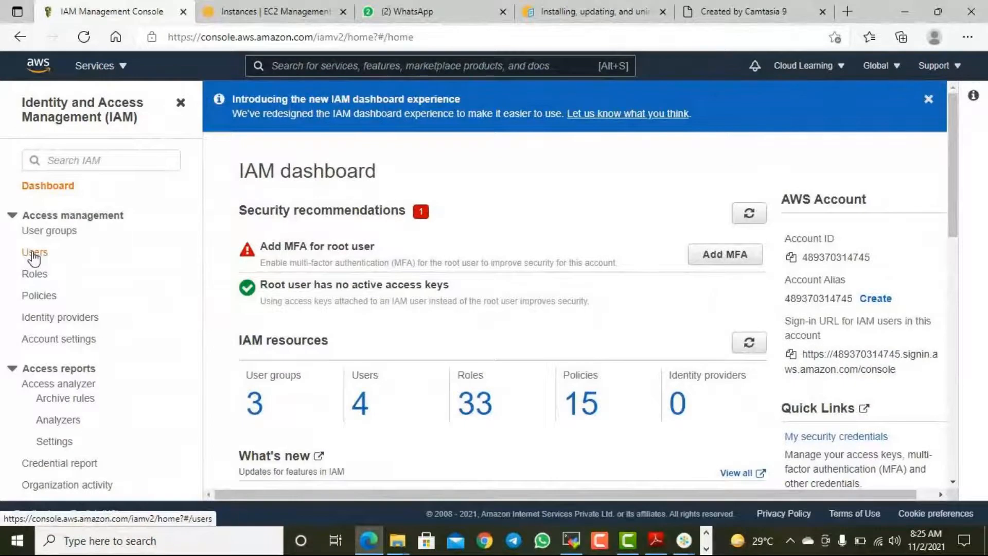
click(33, 254)
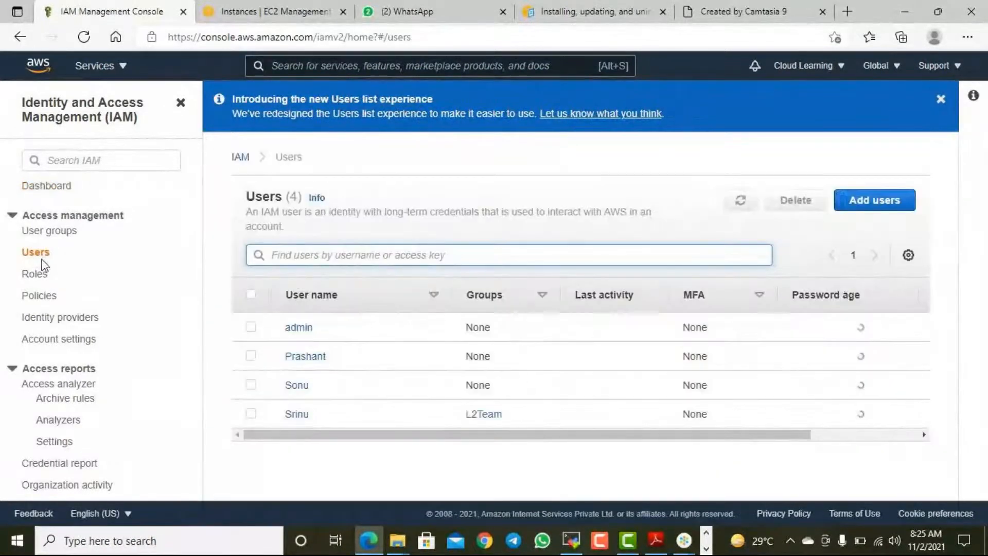
click(885, 205)
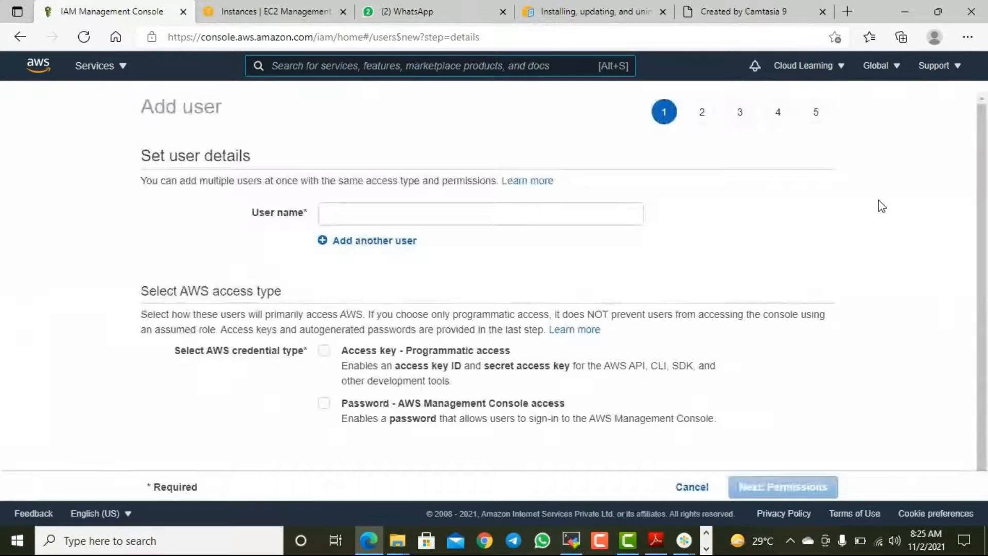
- Enter the new user's name, then add a second user entry and remove it again
click(428, 215)
text(Manpreet)
scroll(488, 258, down, 1)
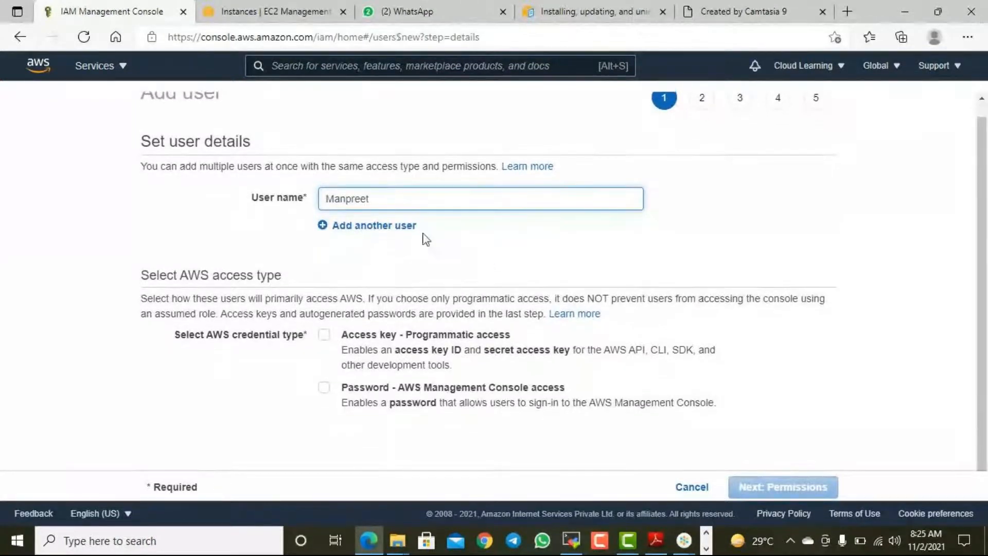
click(385, 229)
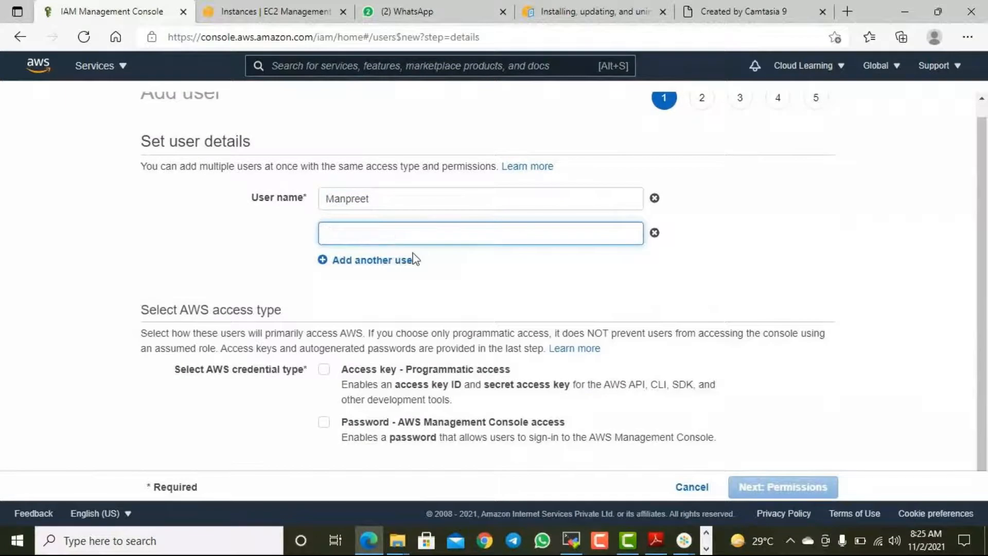
click(654, 232)
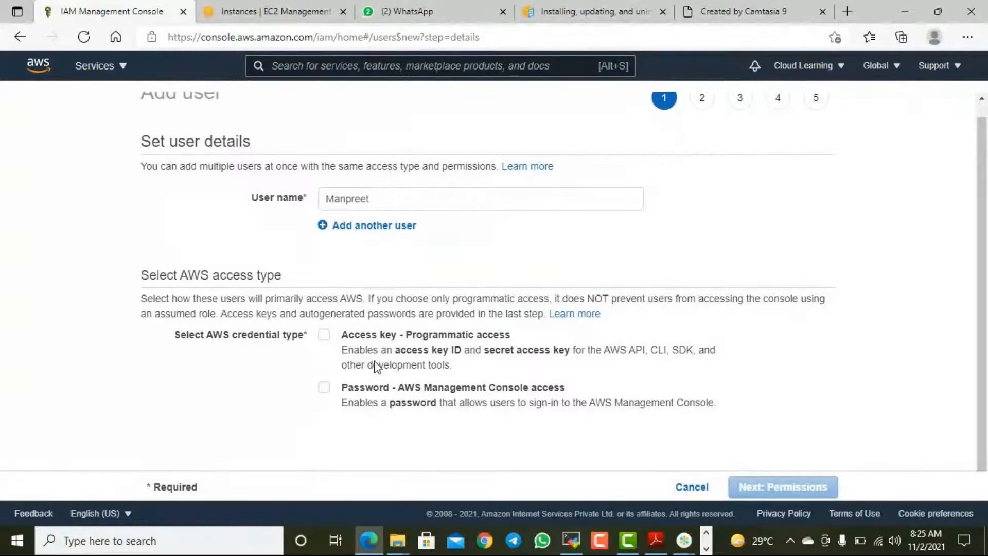
- Enable both programmatic access and AWS Management Console access, and enter a custom console password
click(325, 391)
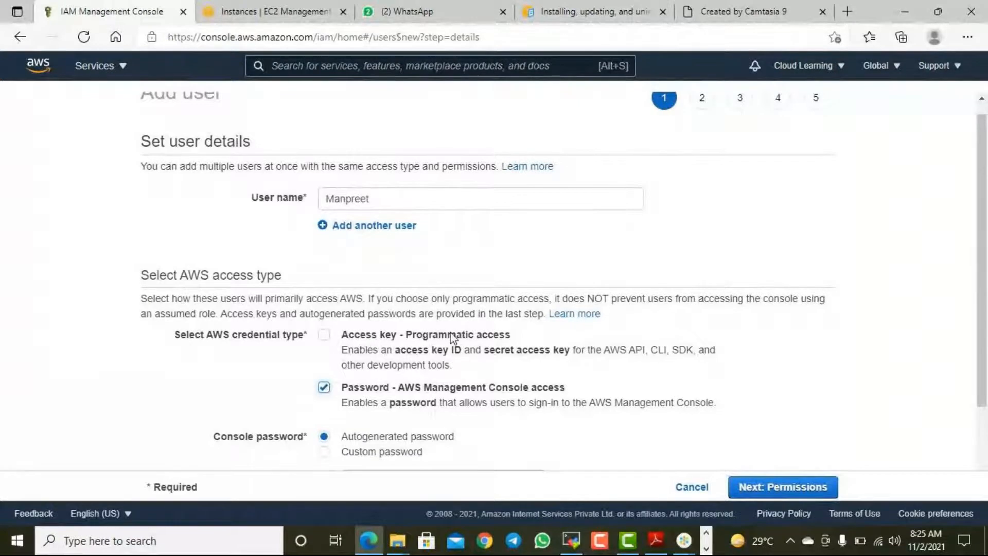
click(323, 337)
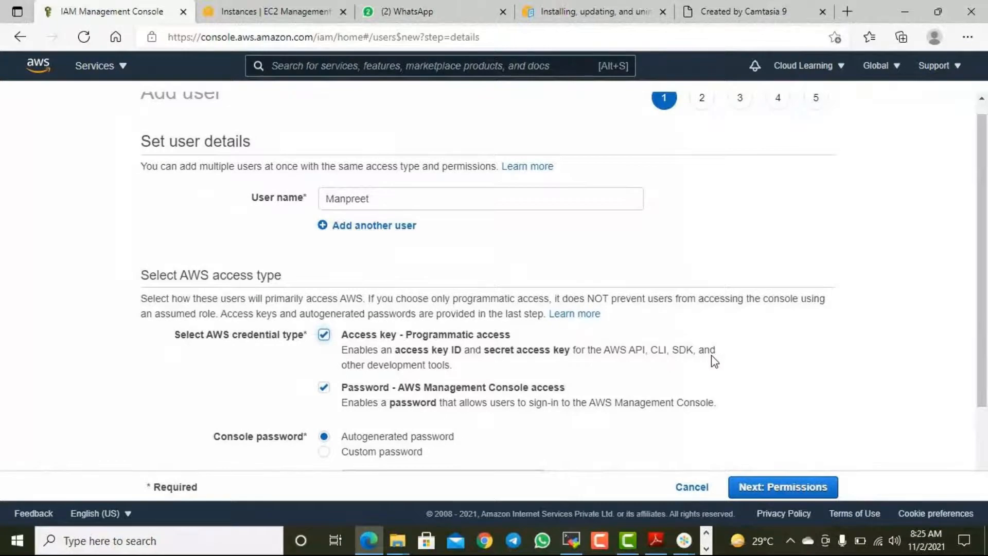
scroll(711, 363, down, 2)
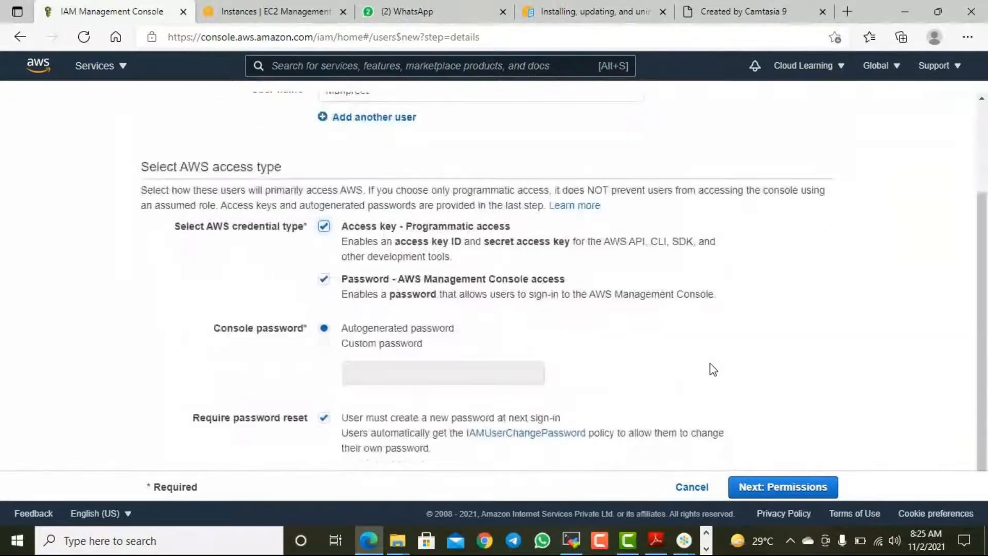
click(364, 344)
click(389, 371)
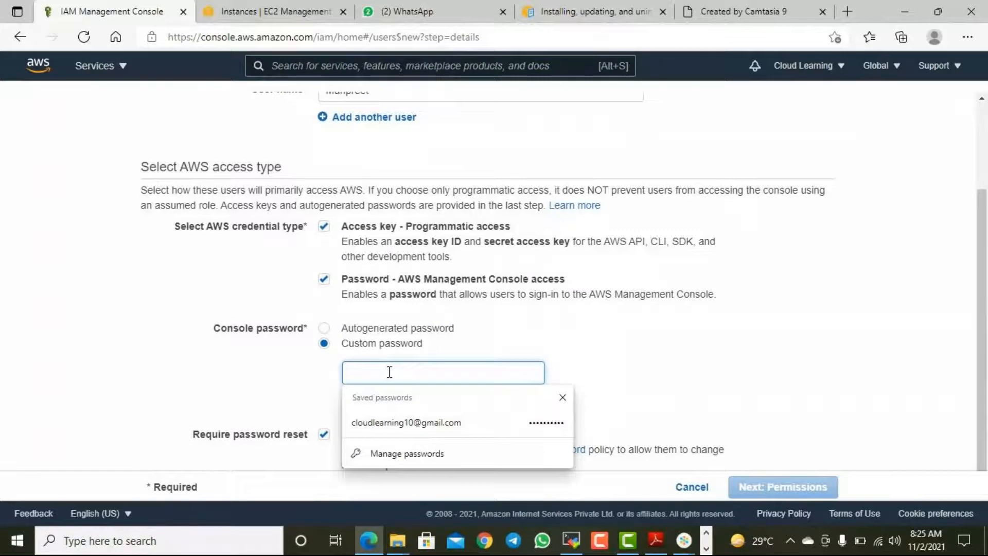
text(•••••)
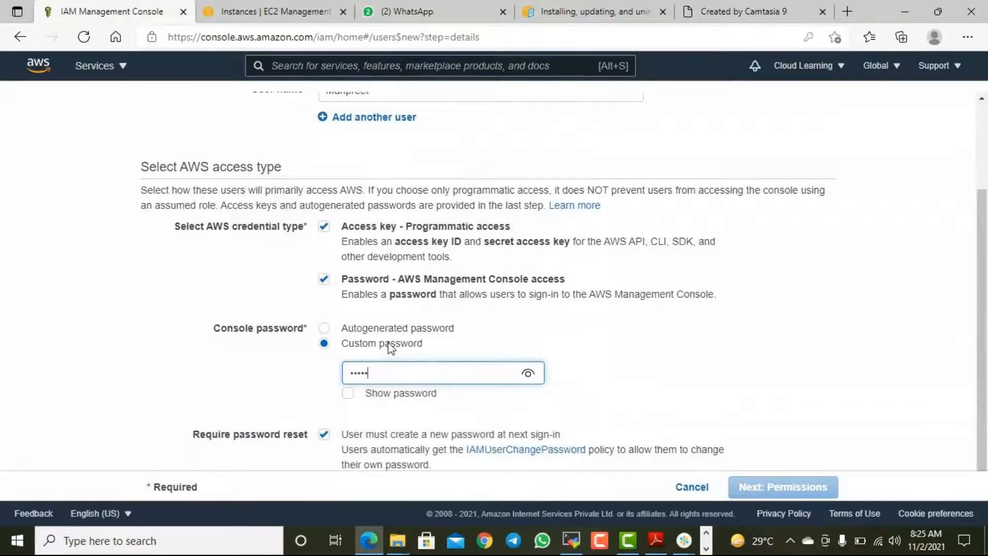
text(•••••••)
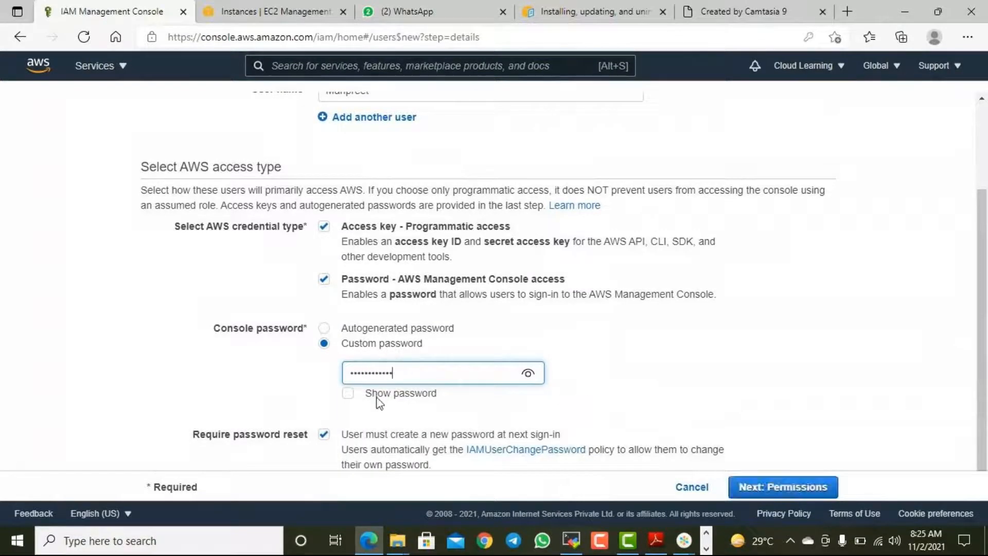
- Reveal the custom console password and highlight its ending
click(527, 374)
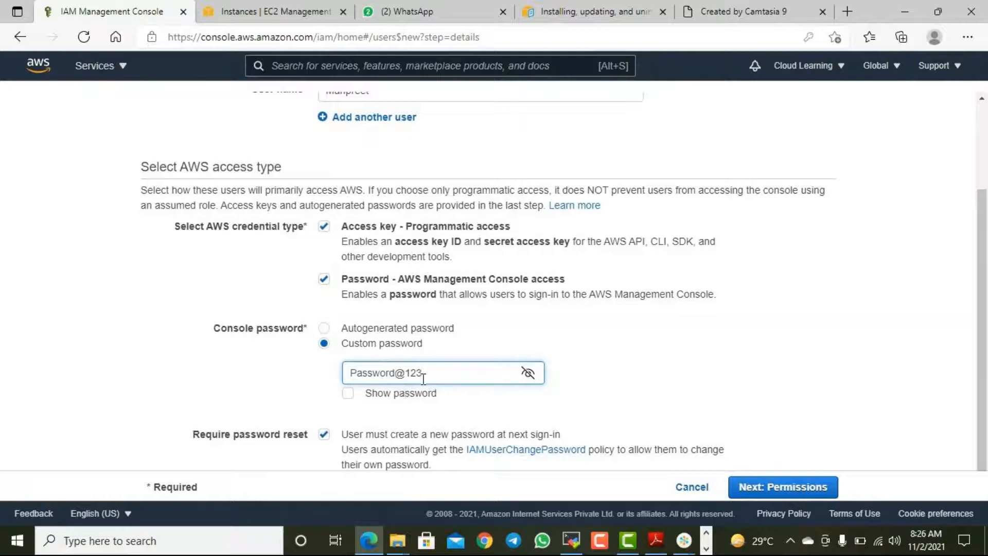
key(shift+Left)
key(shift+Left)
key(shift+Left)
key(shift+Left)
- Turn off the required password reset, review the user details and continue to the permissions
scroll(323, 442, down, 1)
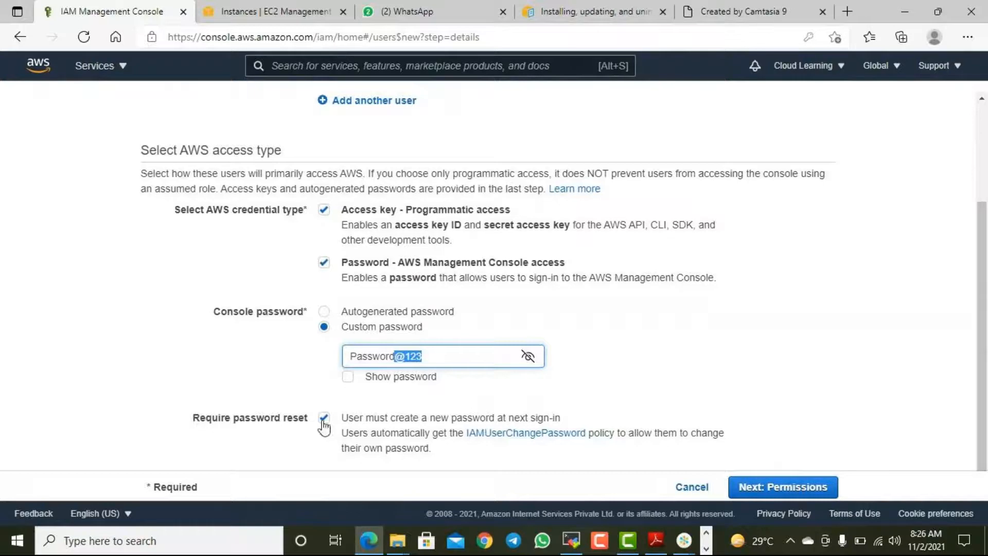
click(323, 421)
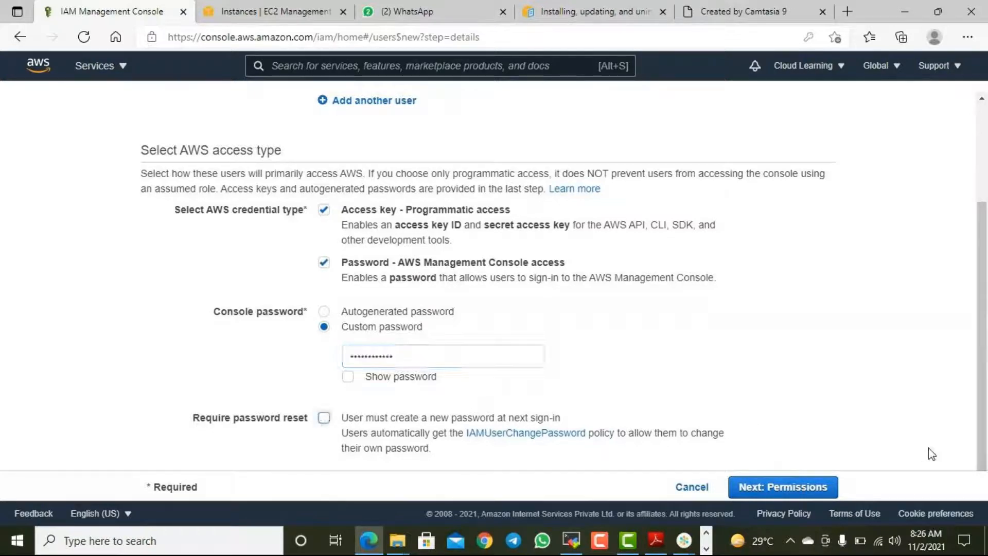
click(348, 377)
click(350, 378)
scroll(422, 198, up, 3)
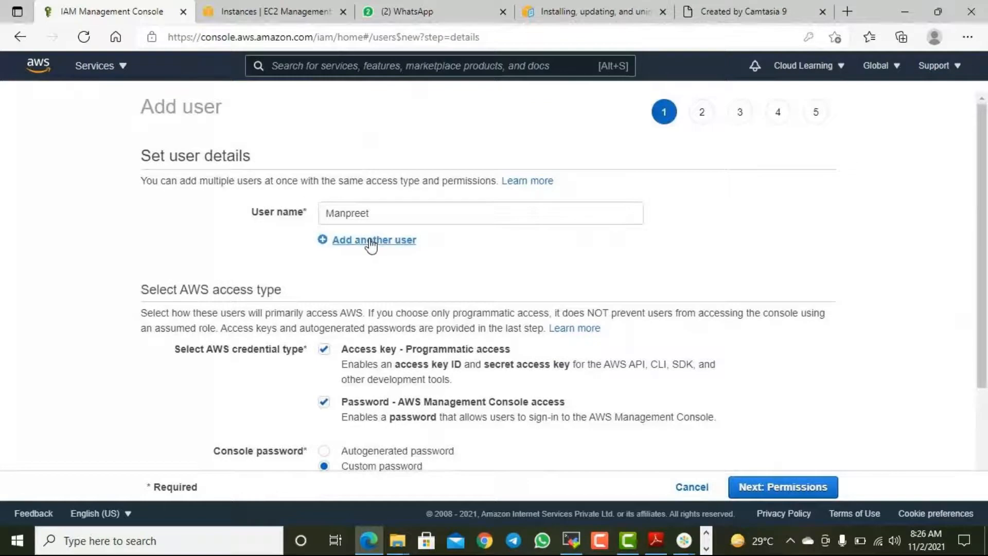
scroll(371, 244, down, 3)
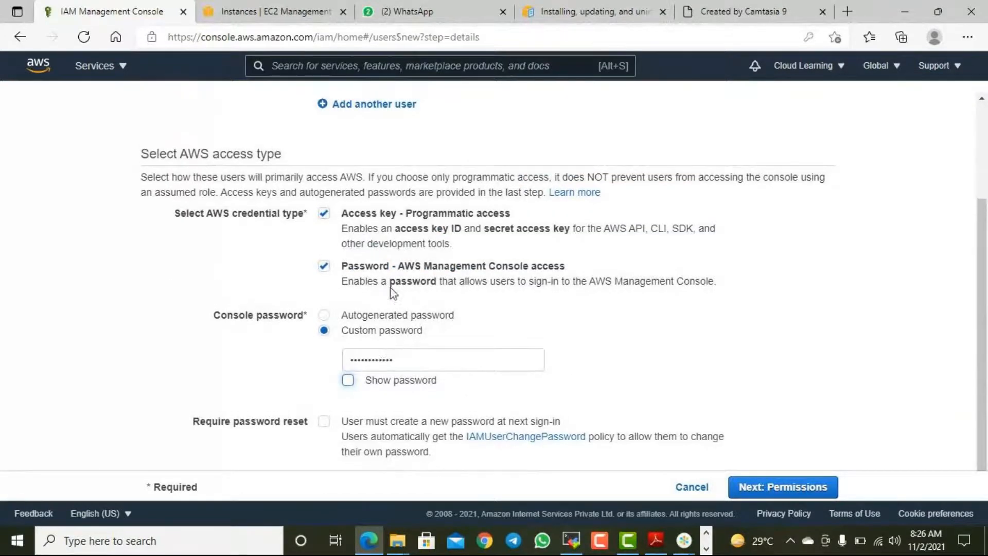
scroll(390, 287, up, 3)
scroll(748, 394, down, 3)
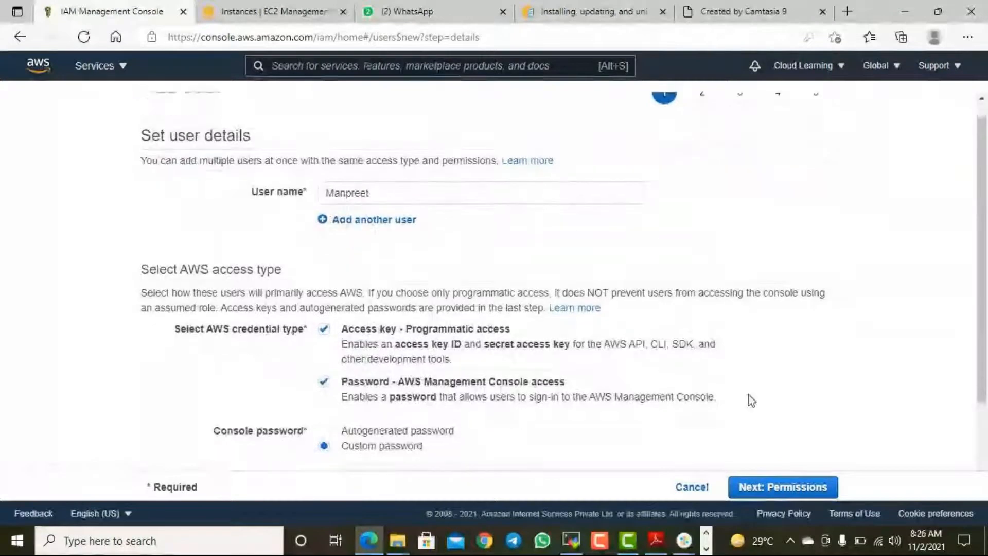
click(801, 488)
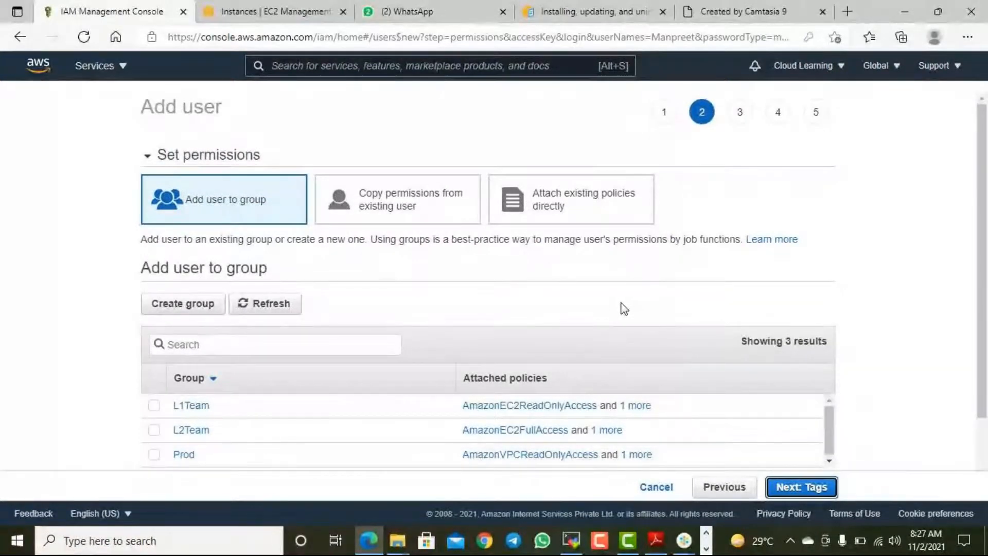
- Start a new user group from the permissions page and name it L3Team
scroll(625, 309, down, 2)
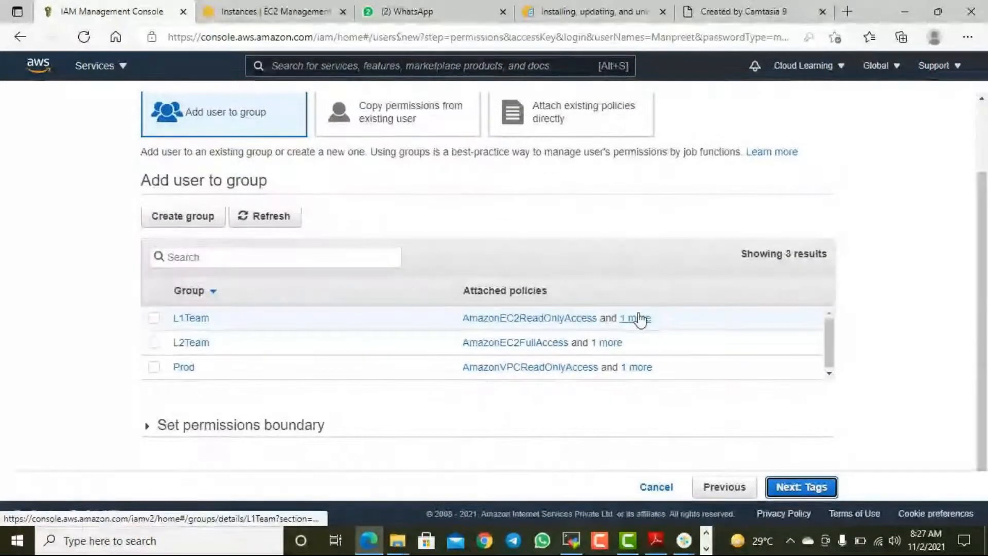
click(195, 221)
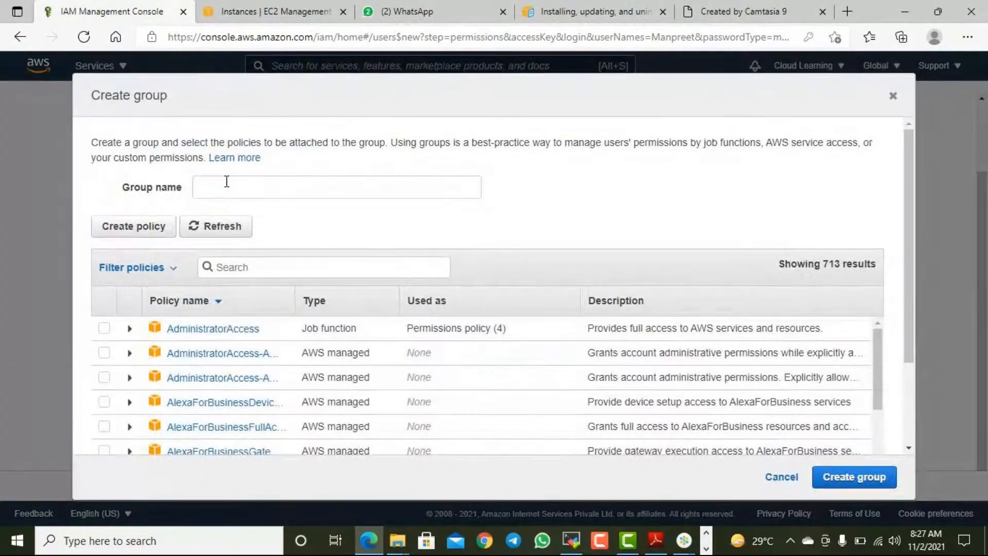
click(227, 181)
text(L3Team)
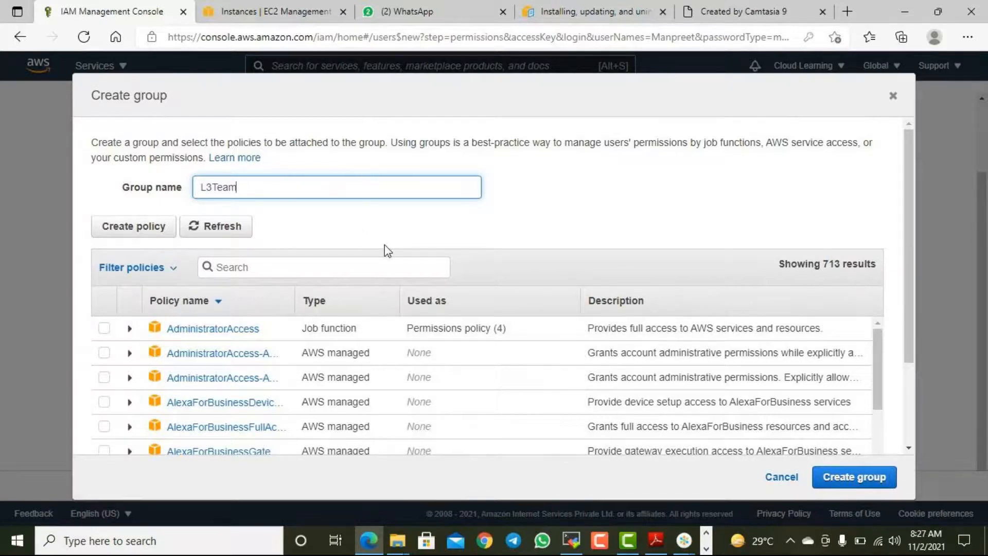
- Examine the policies available for the new group, including their types and descriptions
drag(820, 264, 868, 267)
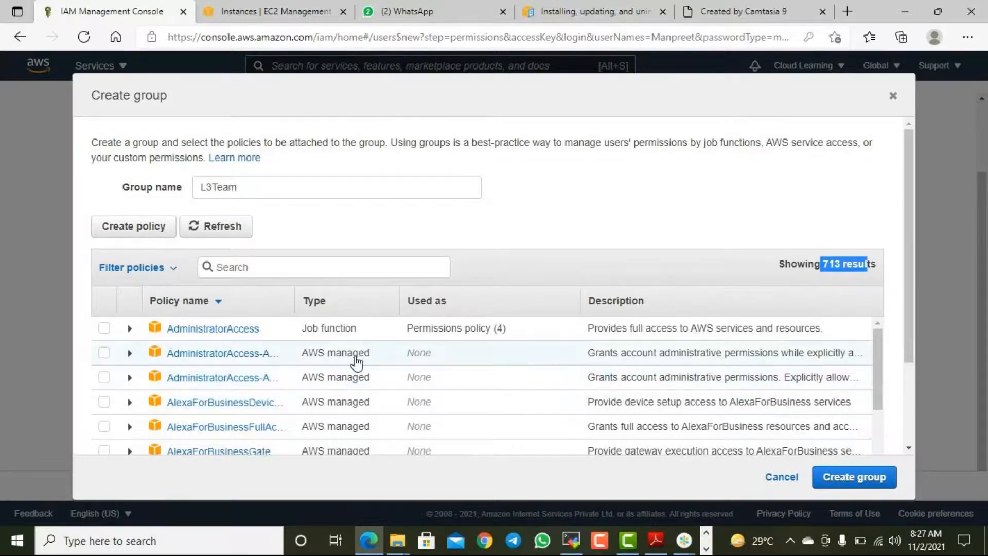
scroll(355, 362, down, 3)
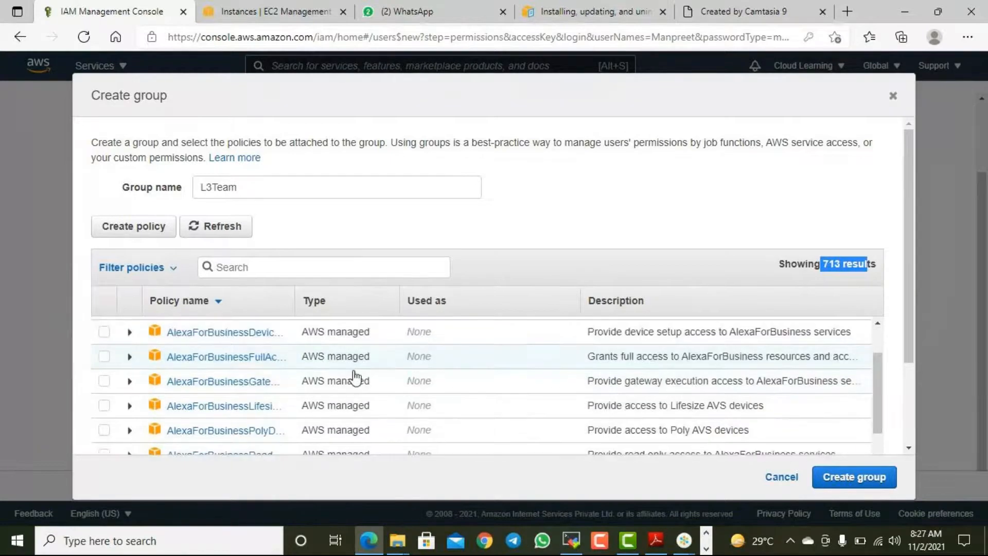
scroll(355, 377, down, 10)
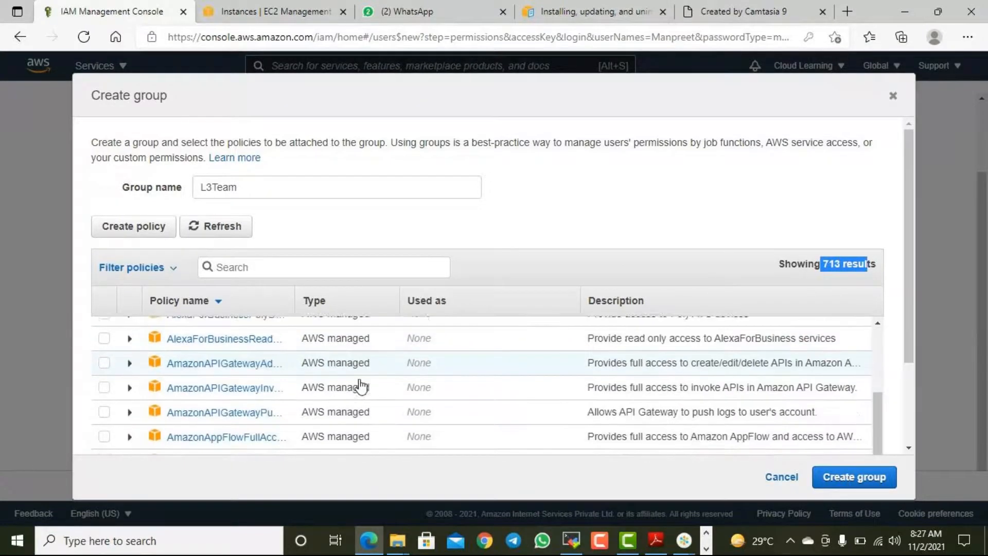
scroll(365, 400, down, 3)
scroll(406, 397, up, 10)
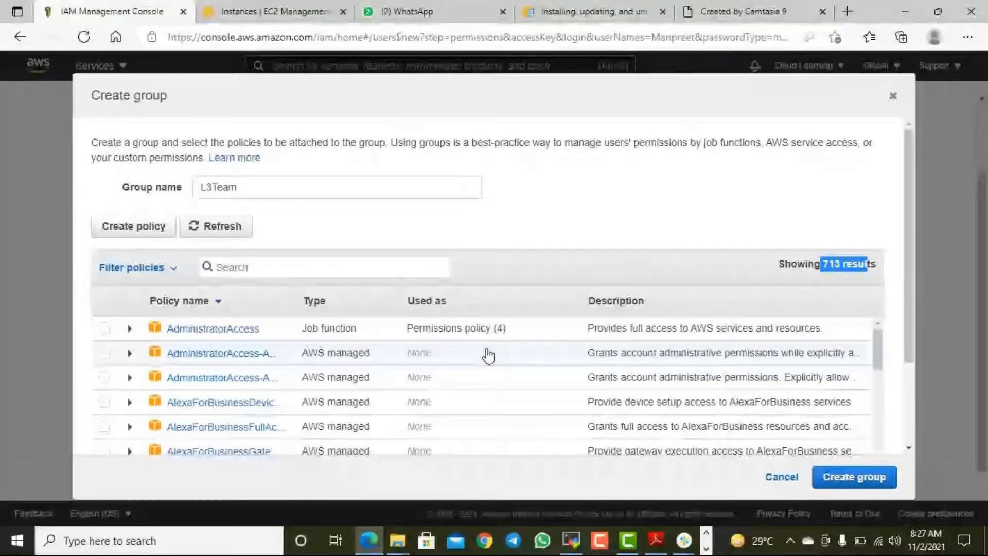
scroll(489, 356, down, 2)
scroll(493, 364, up, 2)
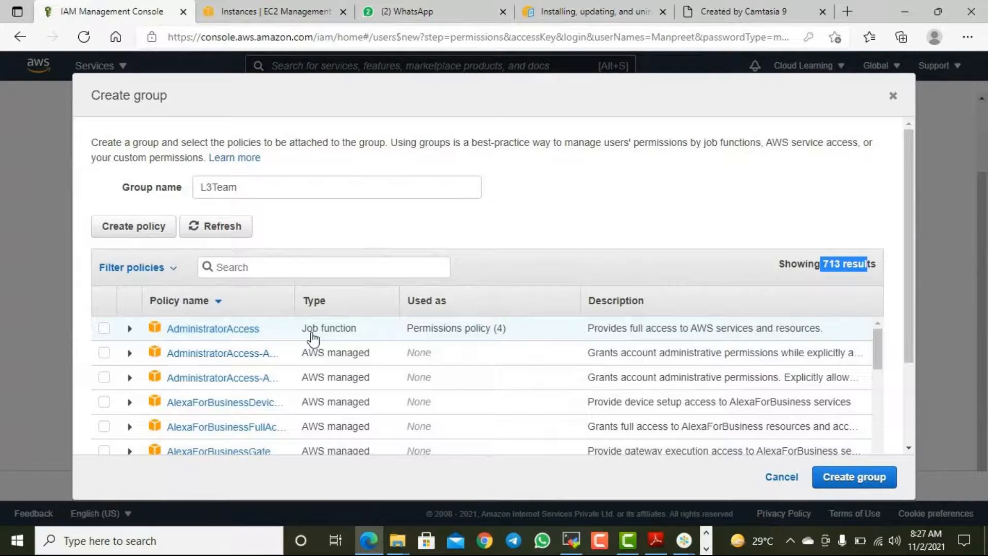
- Find and select the AmazonEC2FullAccess and AmazonS3ReadOnlyAccess policies for L3Team, and create the group
click(257, 271)
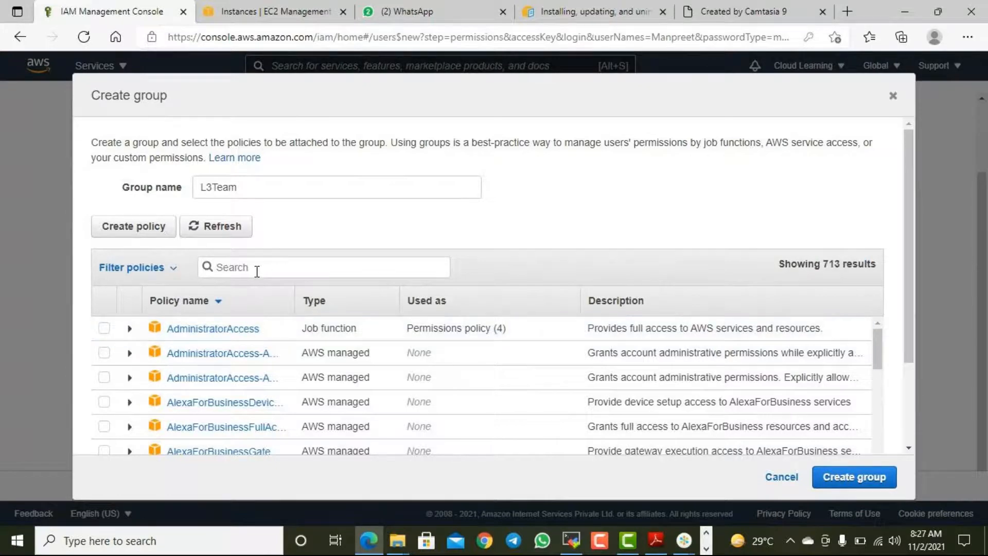
text(ec2fu)
click(105, 329)
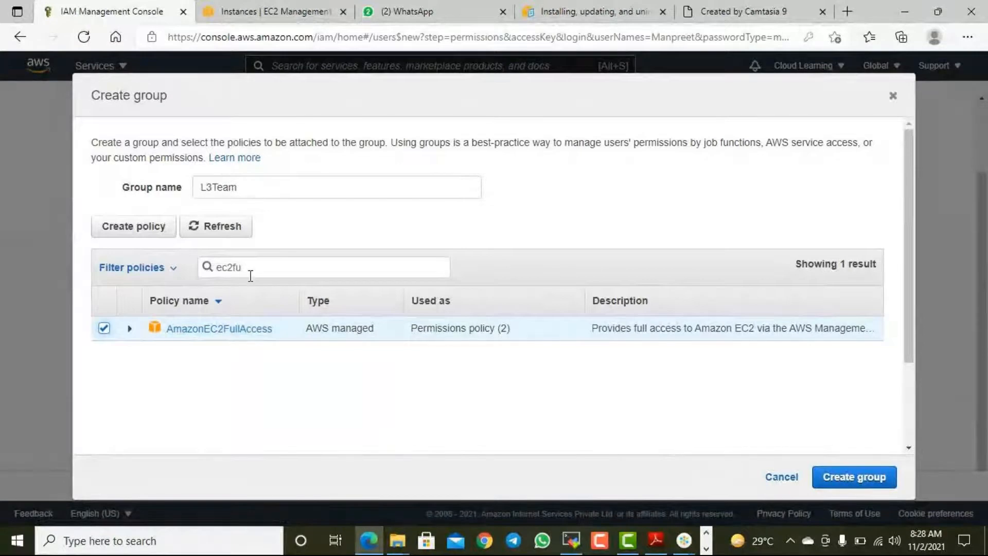
drag(246, 268, 211, 275)
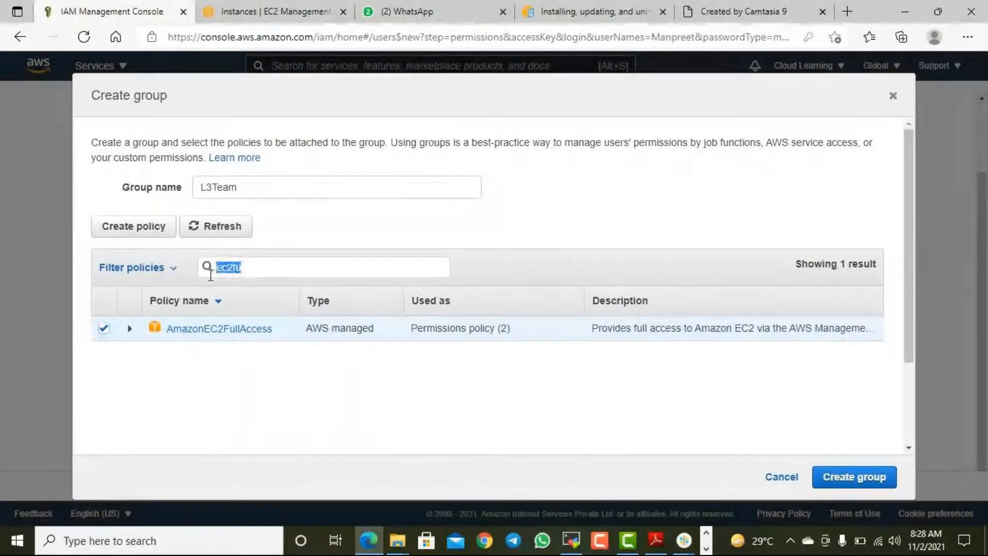
text(s3)
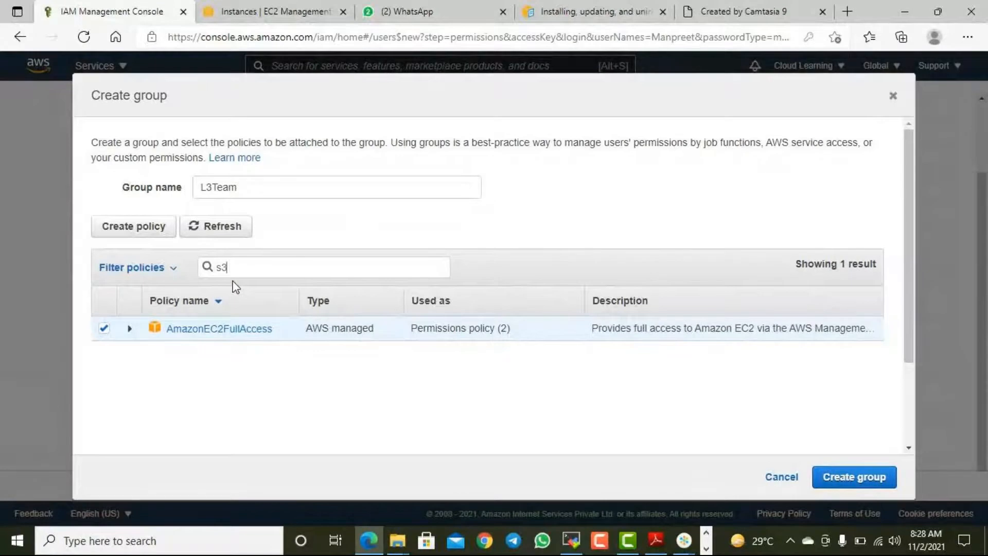
text(re)
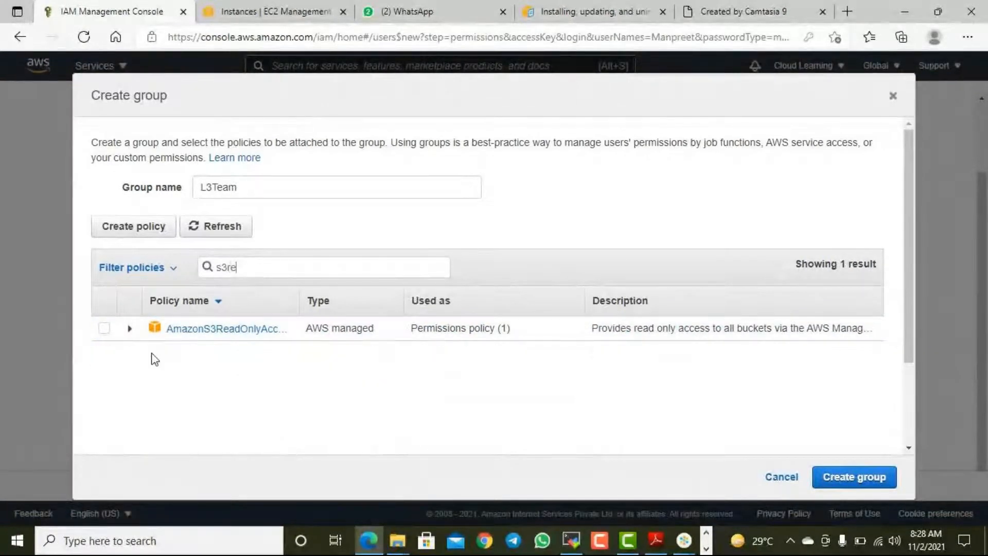
click(104, 328)
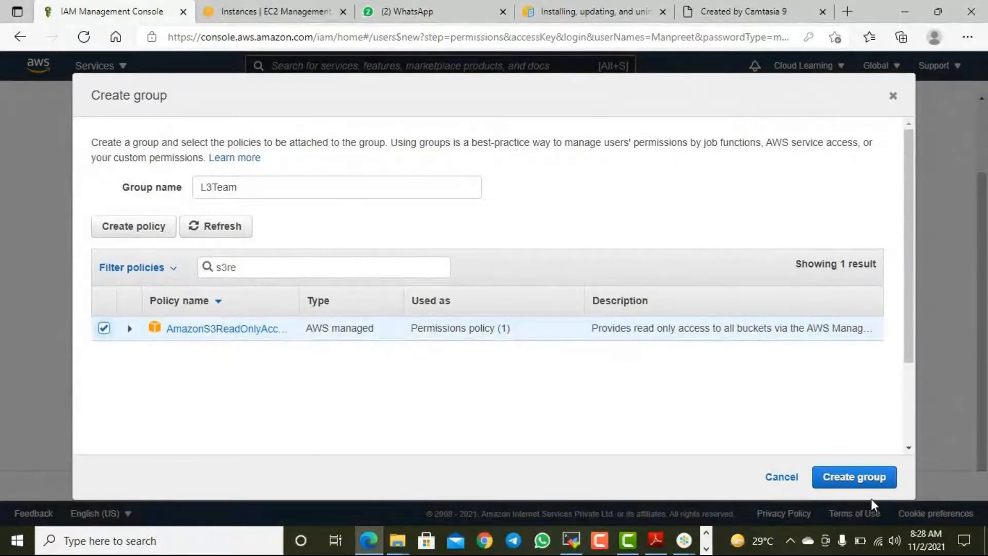
click(874, 478)
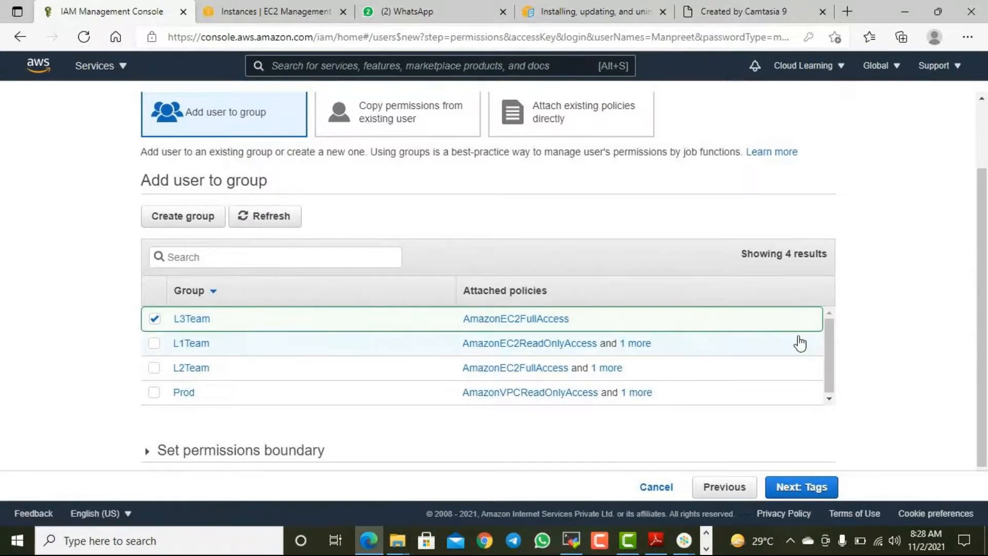
scroll(797, 340, up, 2)
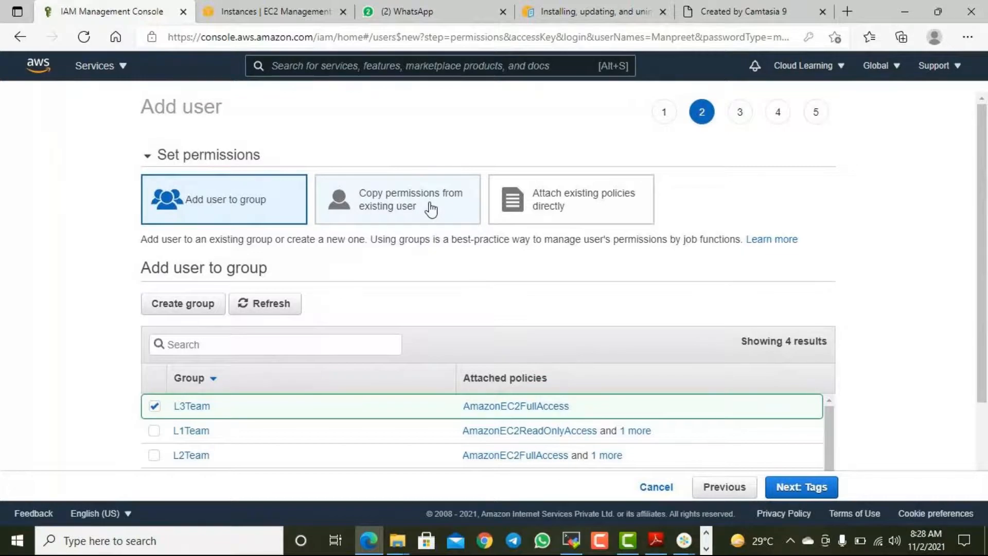
click(428, 209)
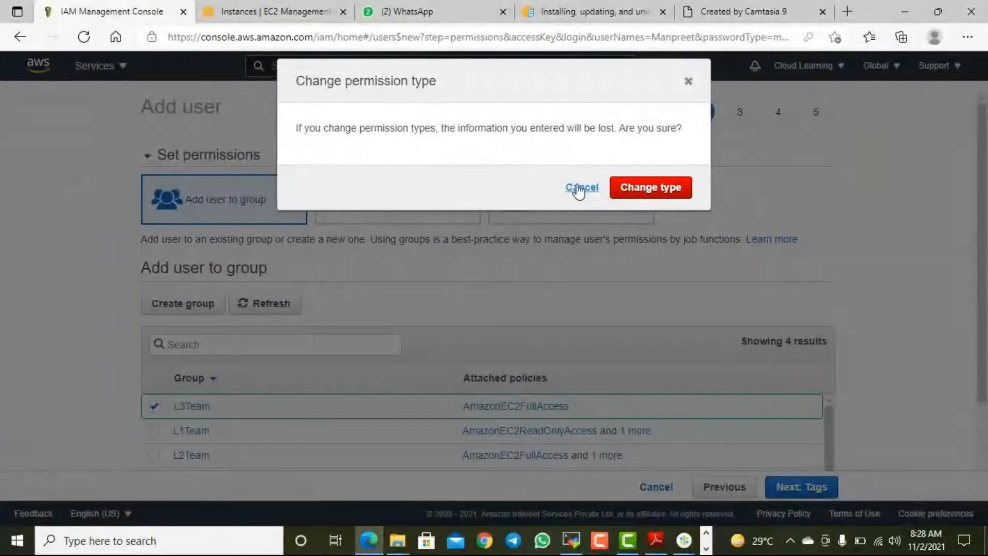
click(581, 190)
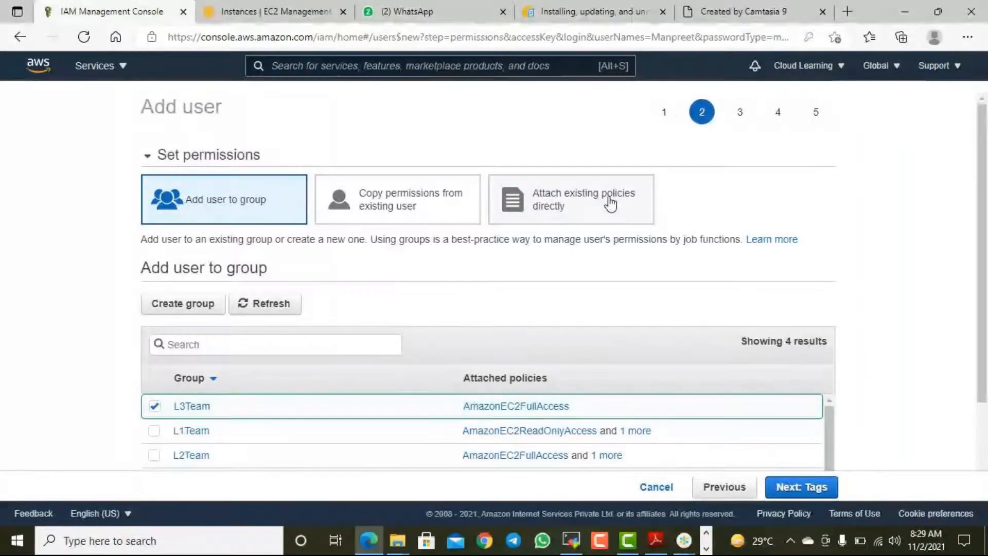
- Continue to the tags with L3Team selected and add a Name tag containing the user's name
scroll(713, 268, down, 1)
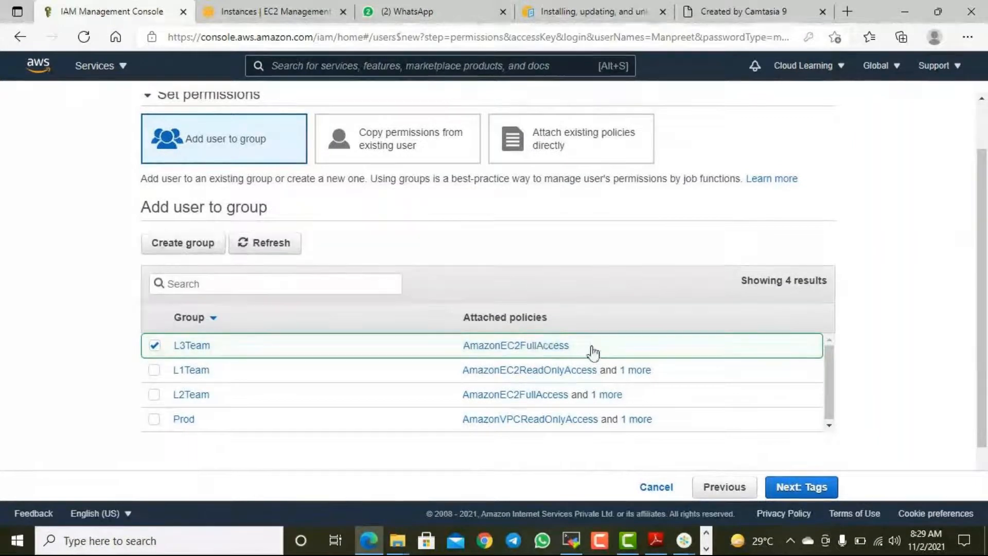
click(832, 487)
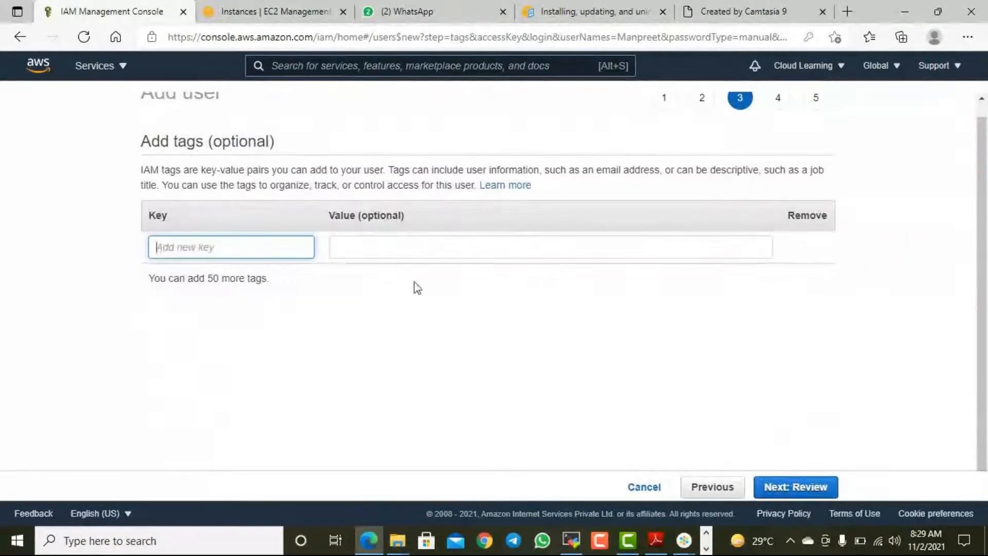
text(Name)
click(367, 255)
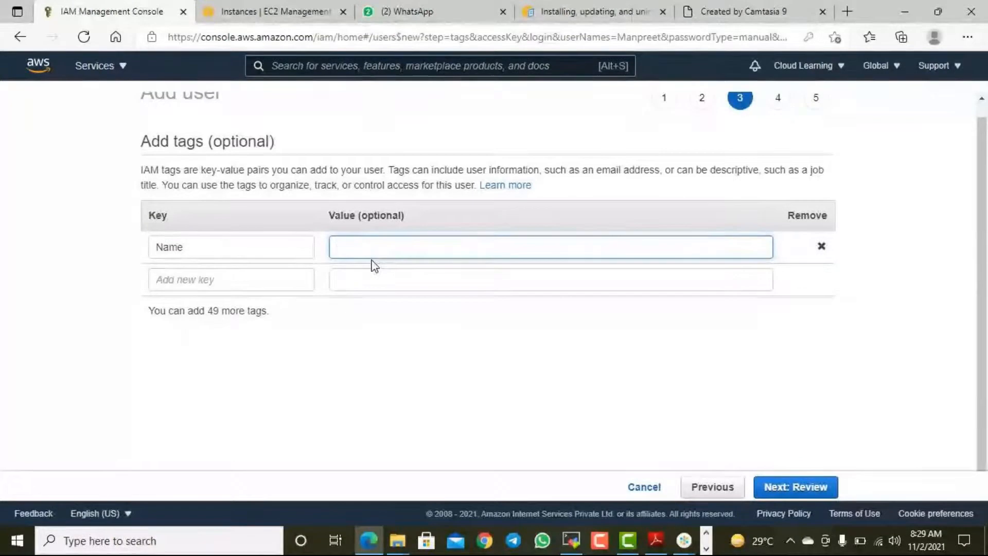
text(Manpreet)
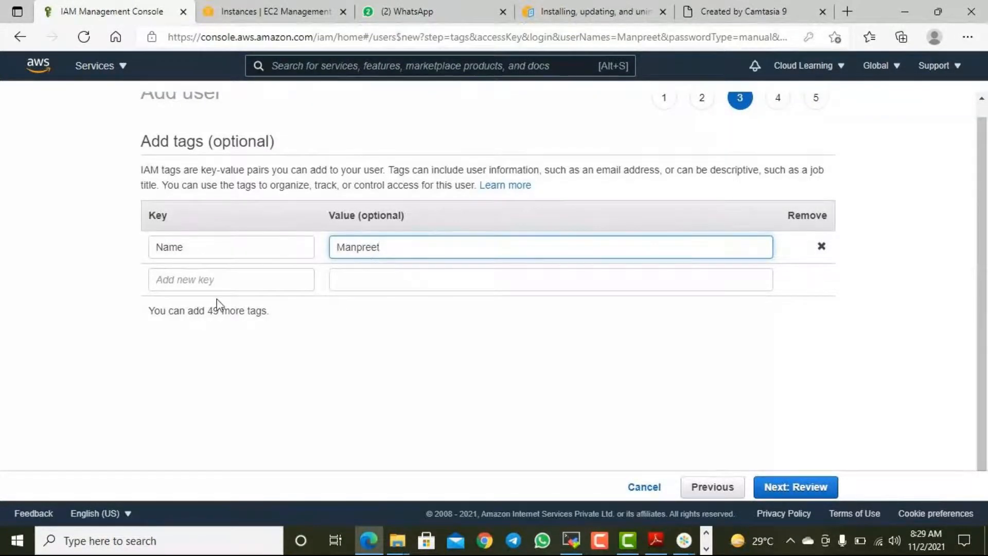
- Add a second tag with the key AccessLevel and the value L3Group
click(186, 272)
text(A)
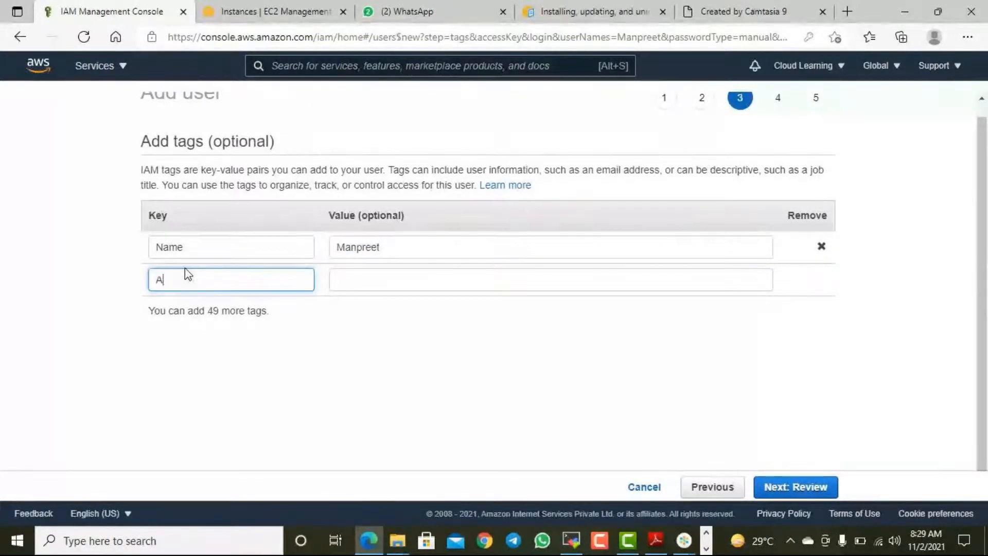
text(ccessLevel)
key(Tab)
text(L)
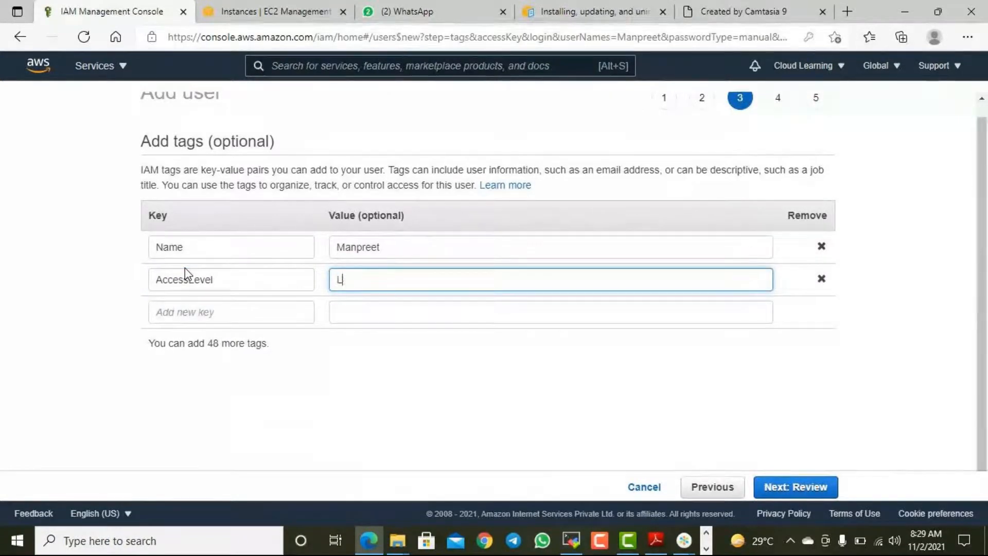
text(3 gr)
key(BackSpace)
key(BackSpace)
text(Grpu)
key(BackSpace)
key(BackSpace)
text(oup)
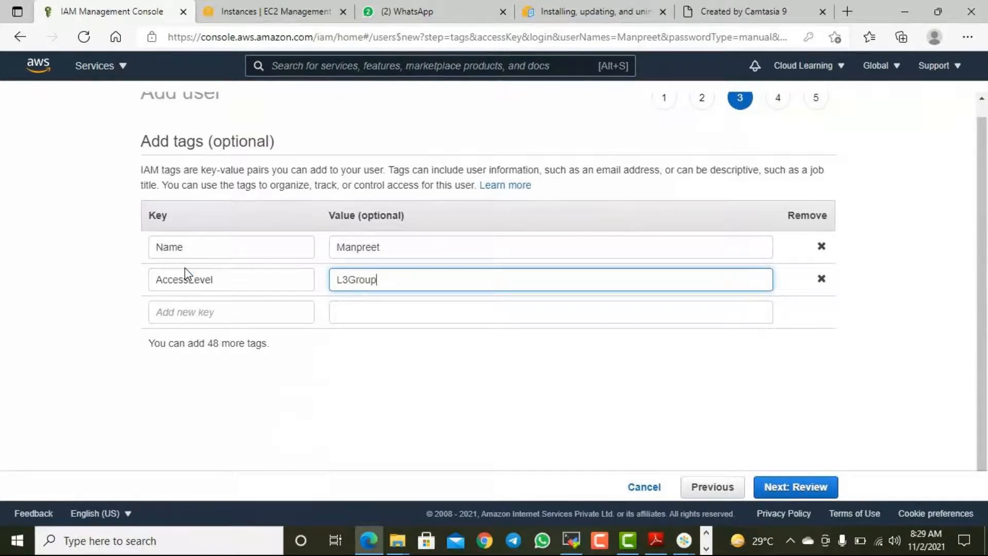
key(Tab)
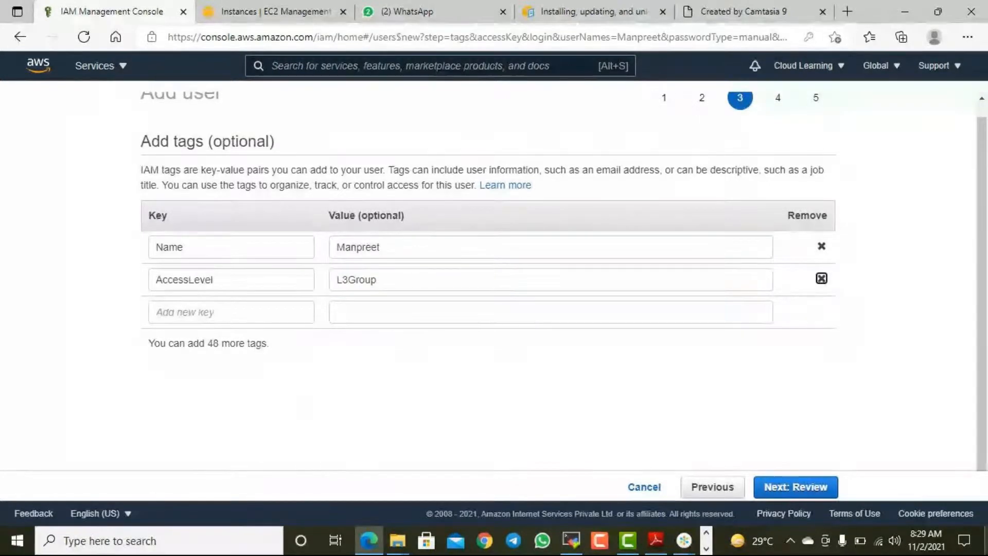
- Add a third tag with the key Role and the value InfraAdministrator
click(163, 315)
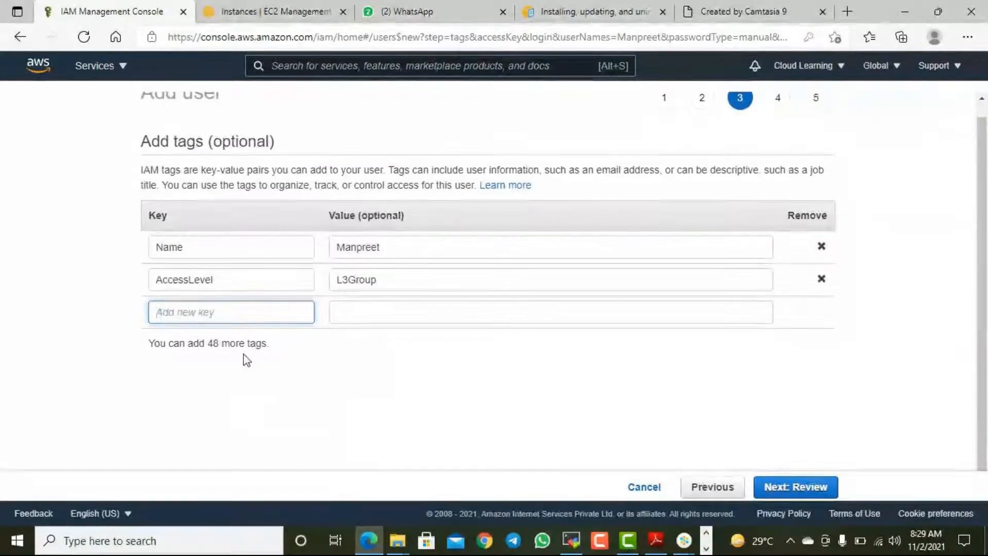
scroll(243, 354, up, 1)
text(Role)
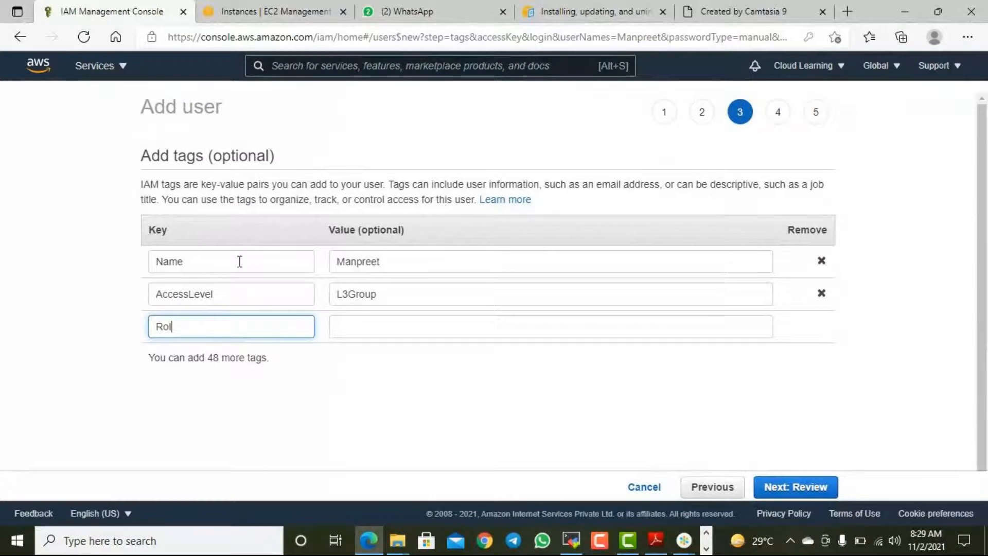
key(Tab)
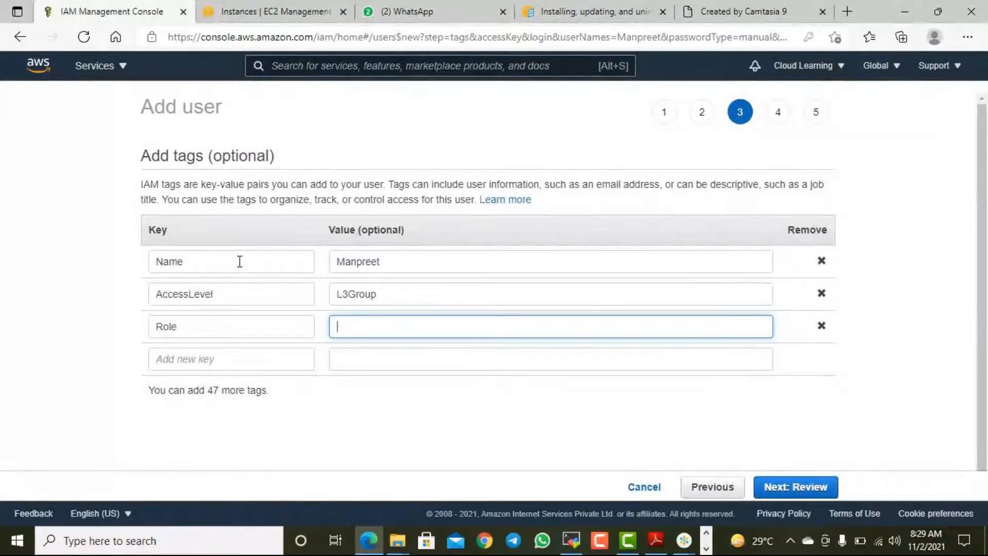
text(AdminInfra)
key(End)
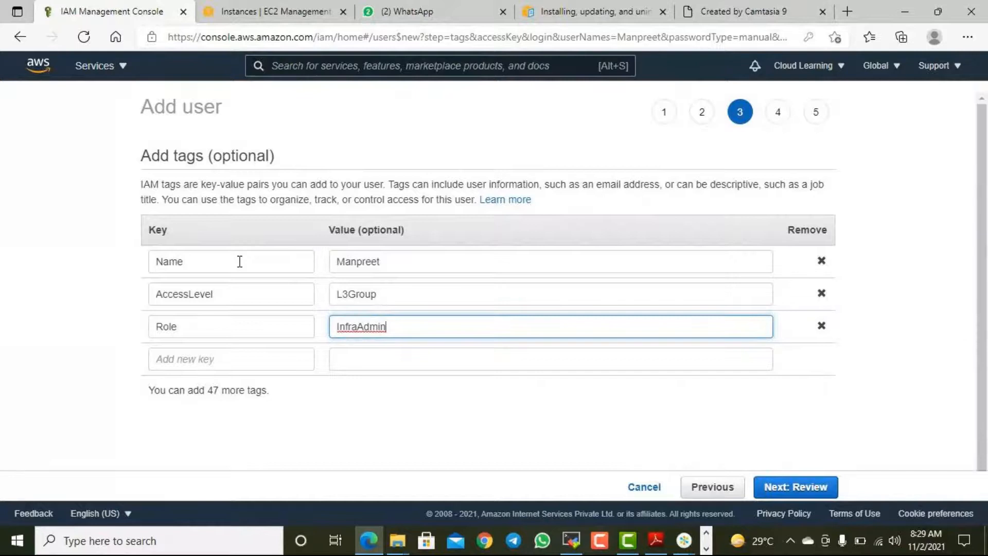
text(istrator)
- Add a fourth tag with the key ResourceType and the value Onshore
click(174, 360)
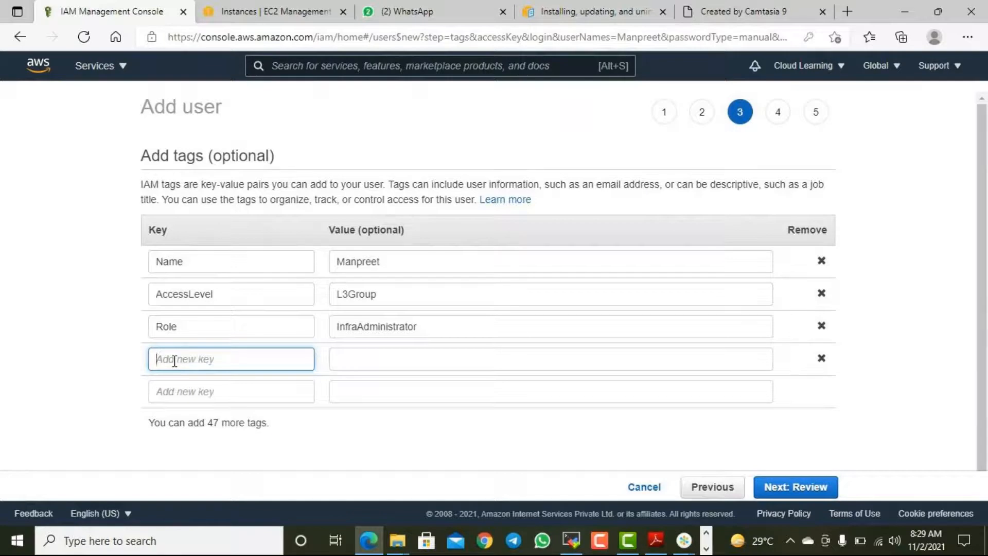
text(ResourceType)
key(Tab)
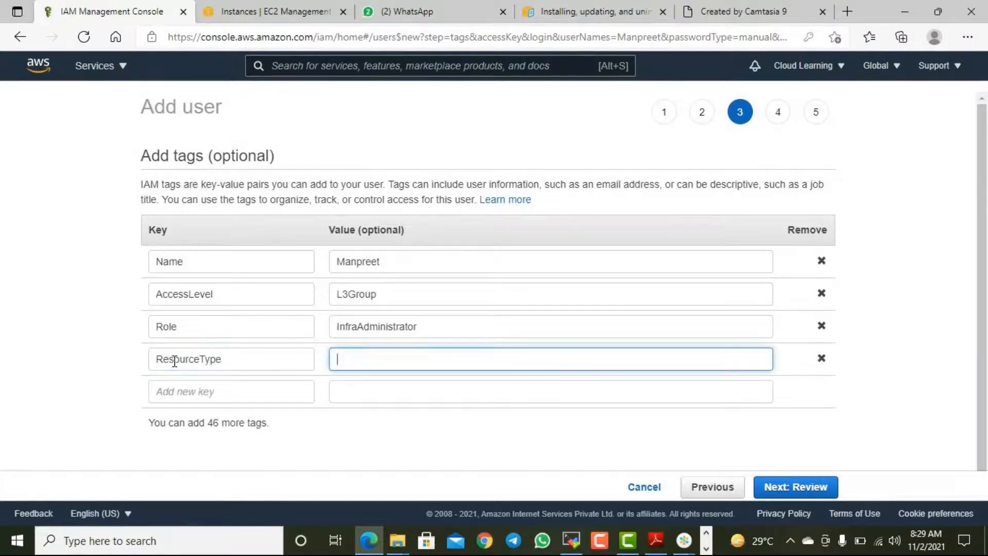
text(Onshore)
click(921, 448)
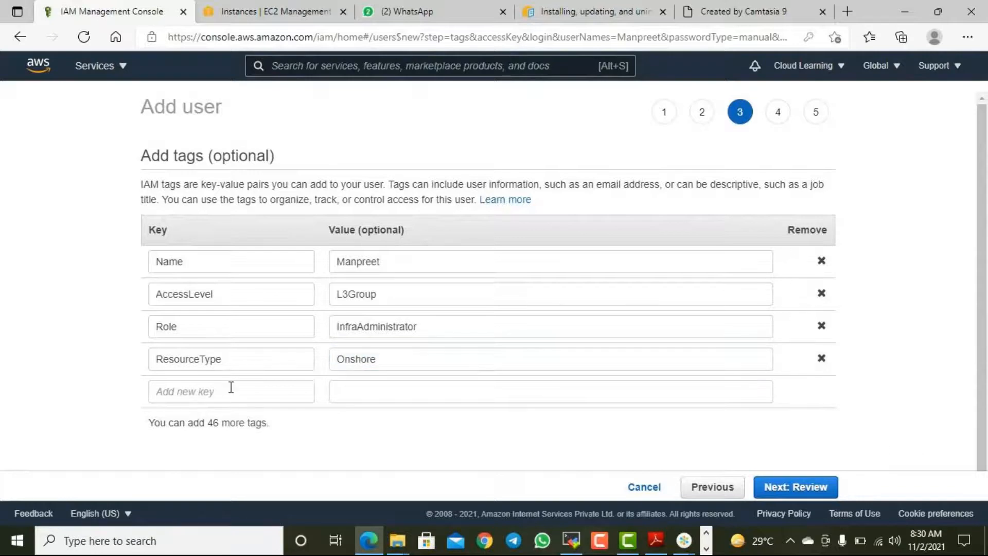
- Continue to the review and check the user details, permissions summary and tags
click(791, 491)
scroll(731, 458, down, 4)
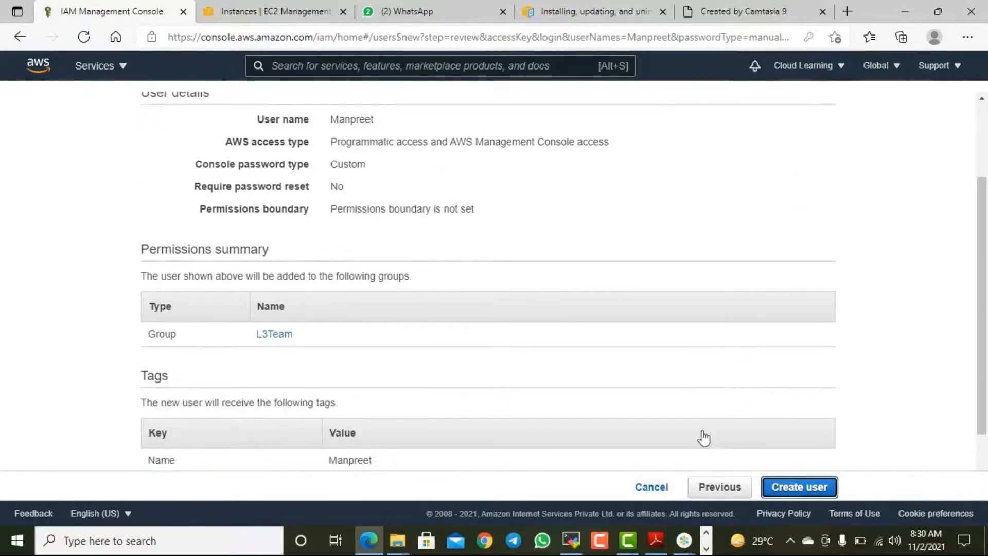
scroll(699, 440, up, 4)
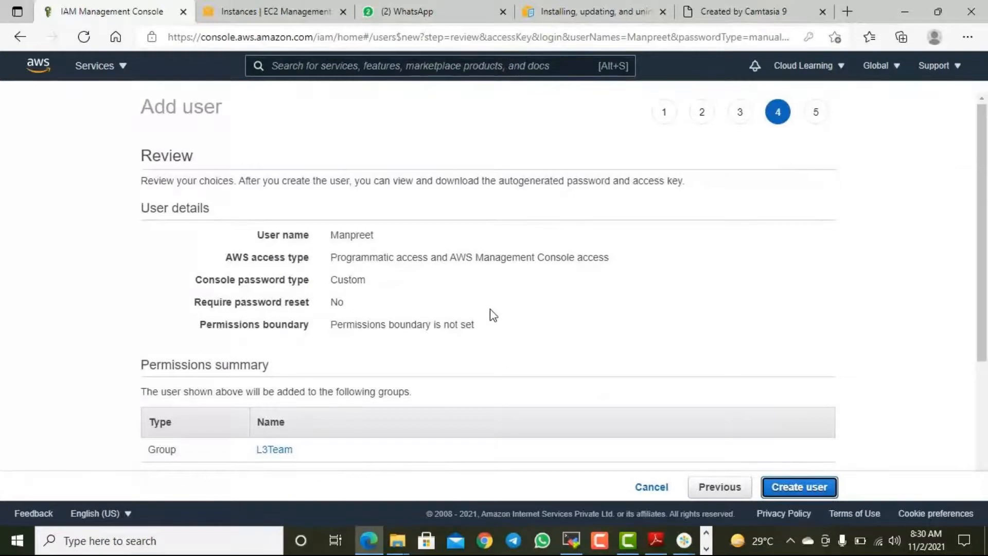
- Review the group and tags of the new IAM user and create the user
scroll(392, 330, down, 2)
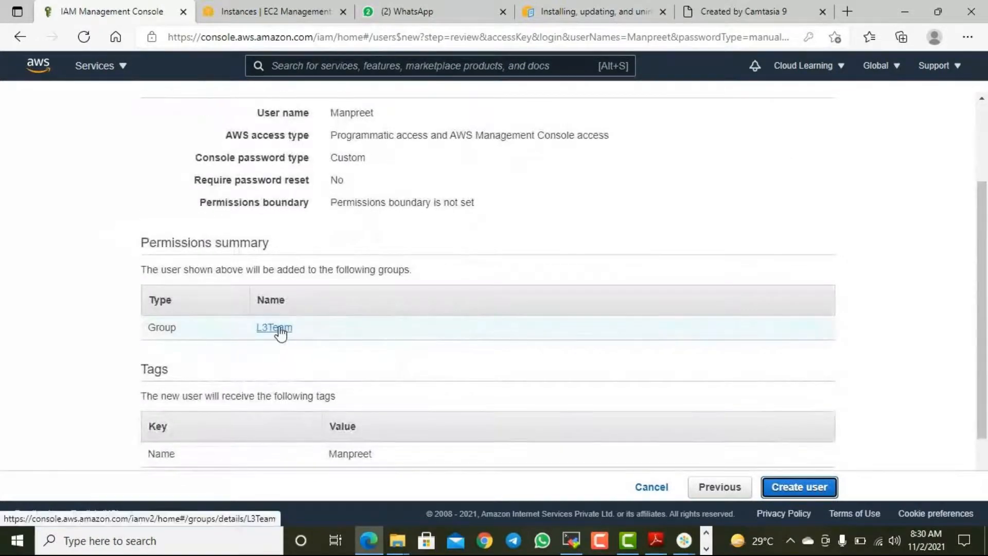
scroll(465, 410, down, 2)
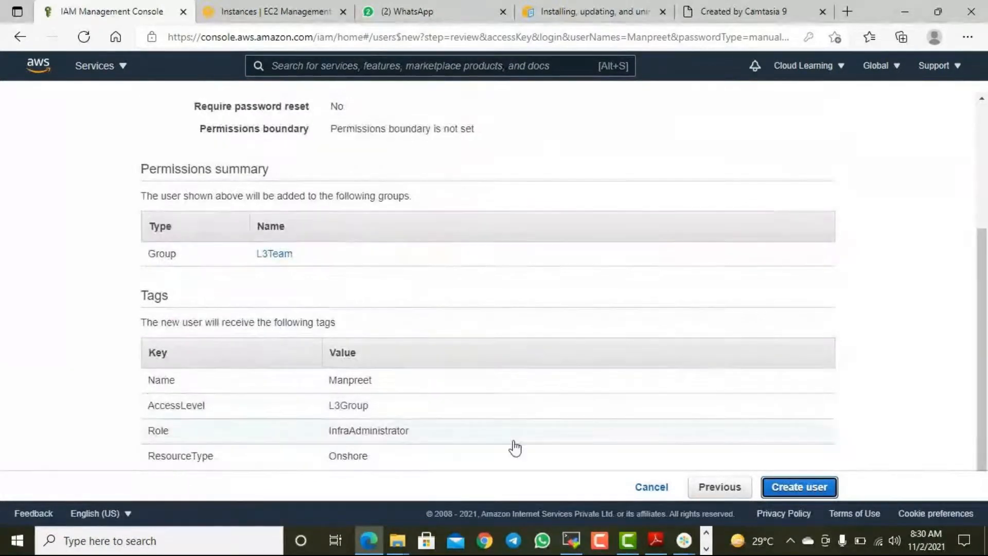
click(826, 491)
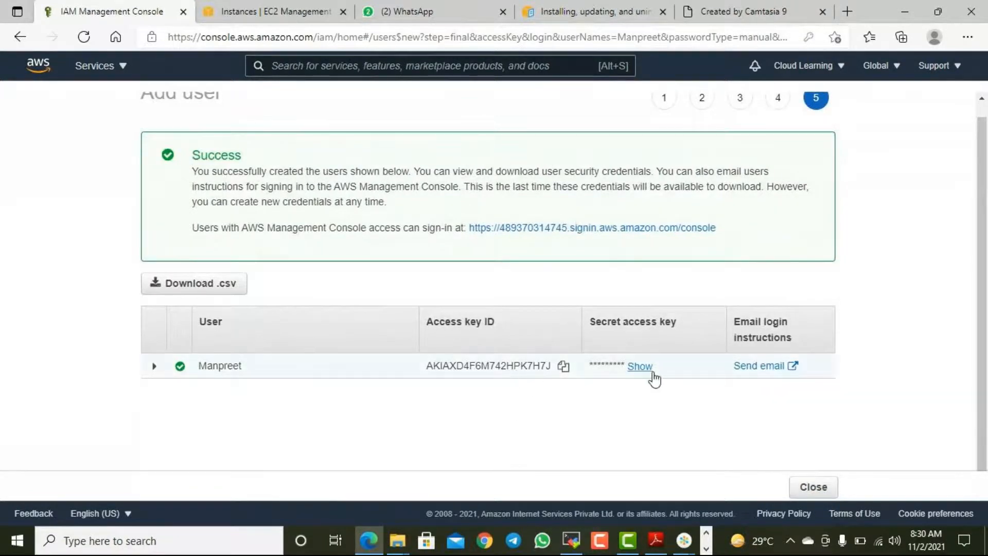
- Copy the new user's access key ID and enter it at the aws configure prompt in Command Prompt
click(564, 367)
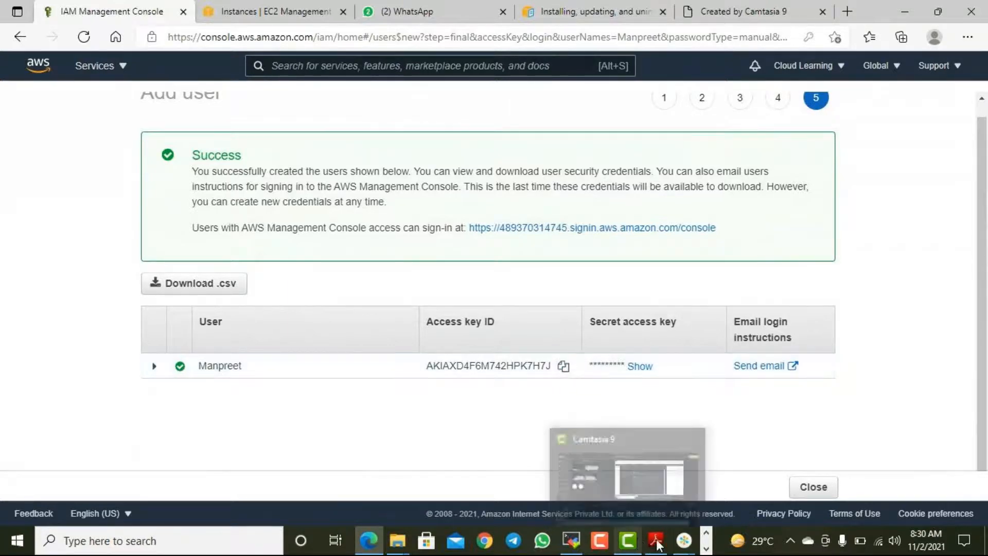
click(706, 547)
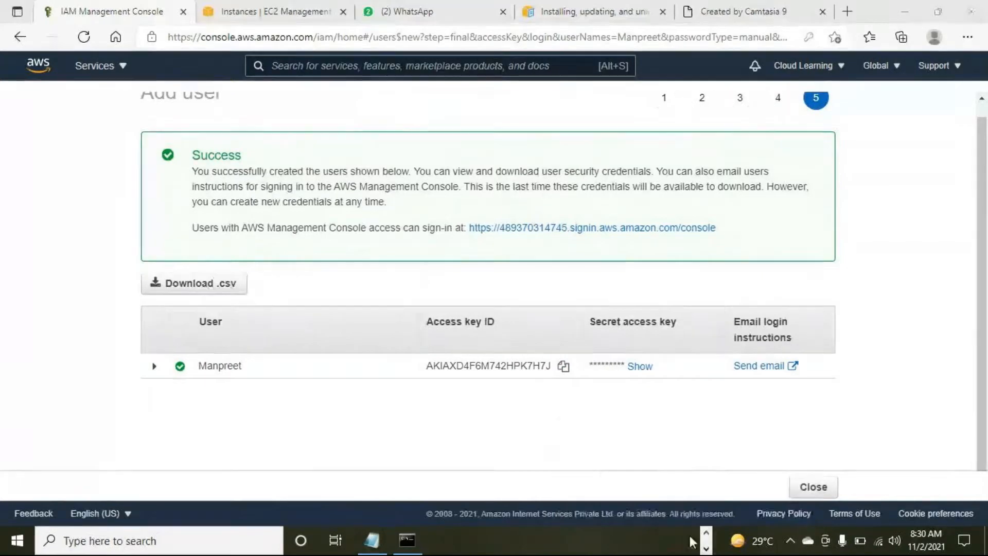
click(407, 540)
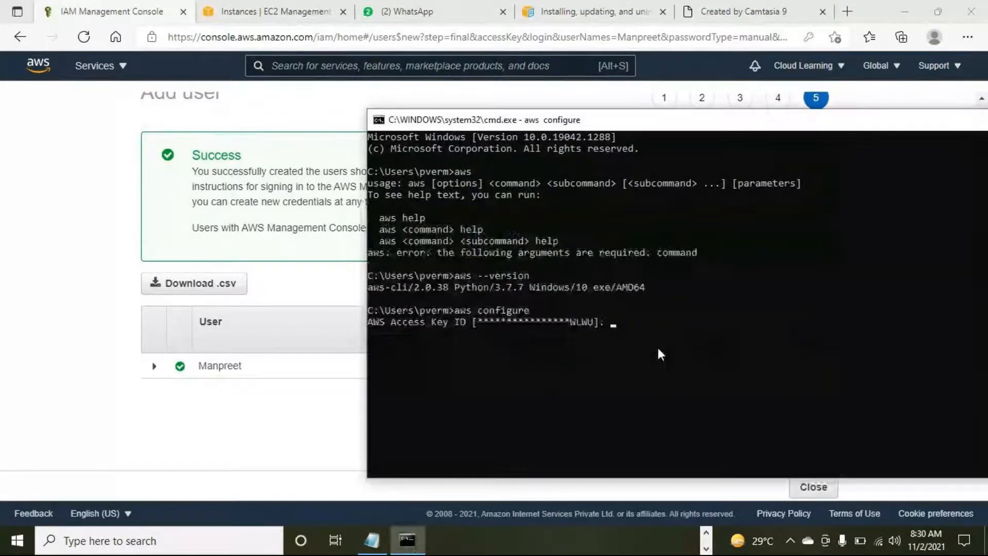
key(ctrl+v)
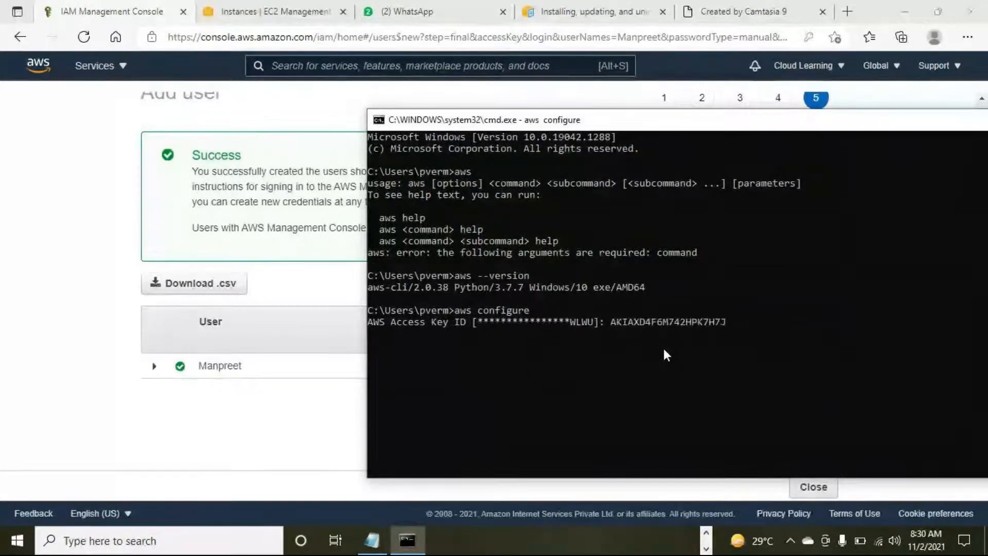
key(Return)
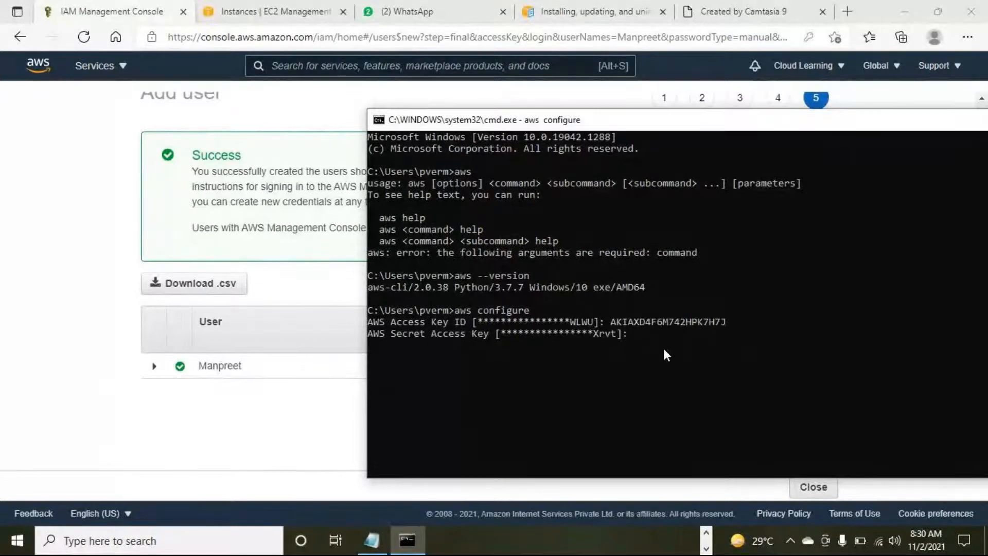
- Reveal and copy the user's secret access key in the IAM console, and enter it at the AWS Secret Access Key prompt in Command Prompt
click(314, 431)
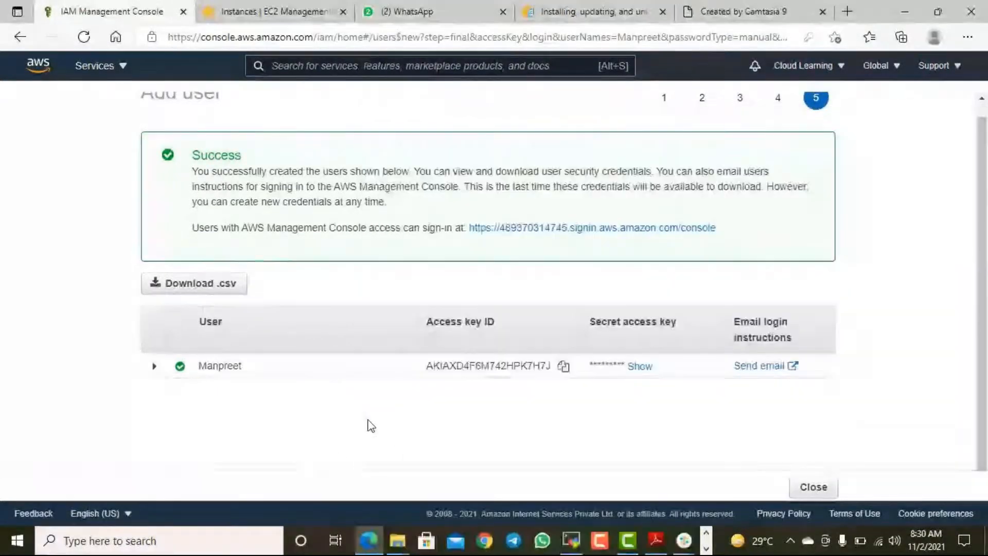
click(638, 366)
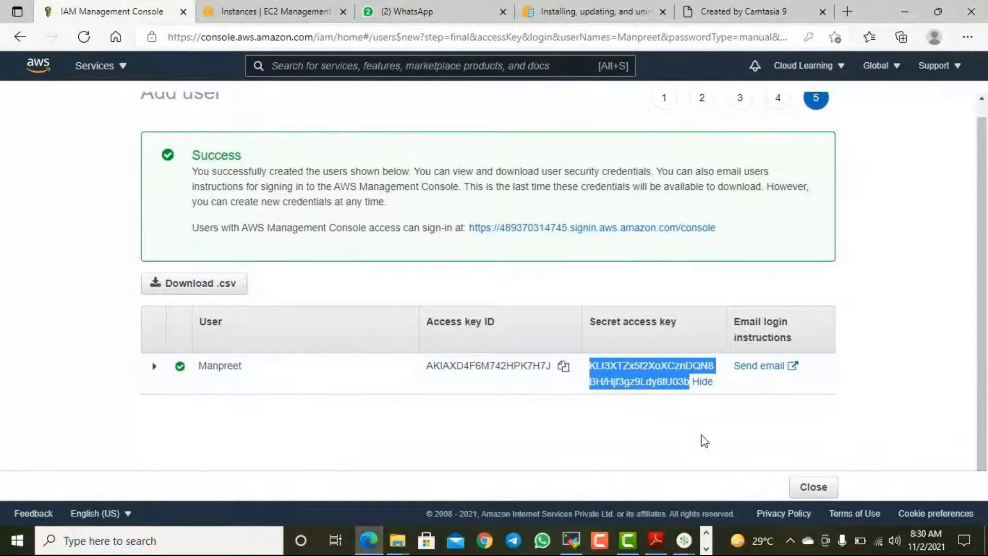
right_click(660, 391)
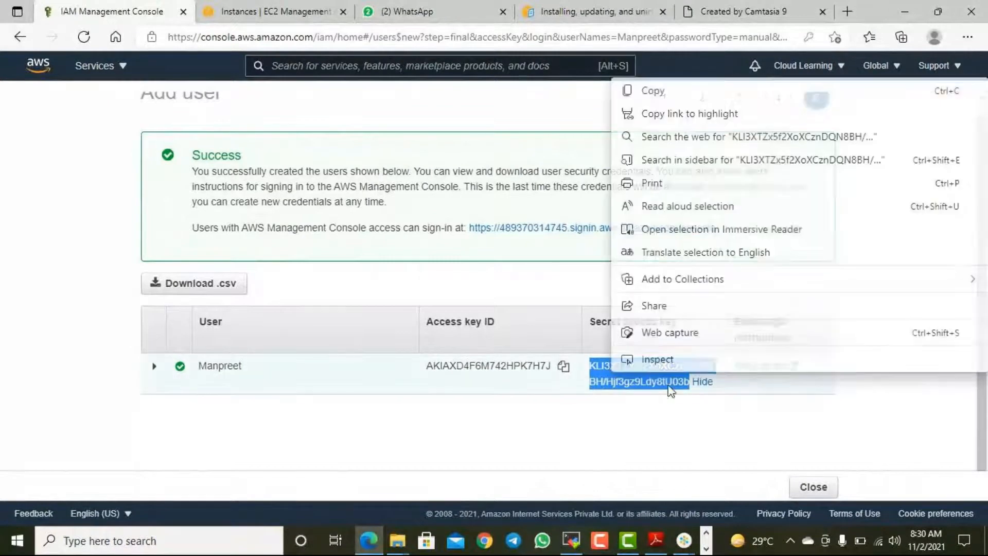
click(671, 97)
click(707, 549)
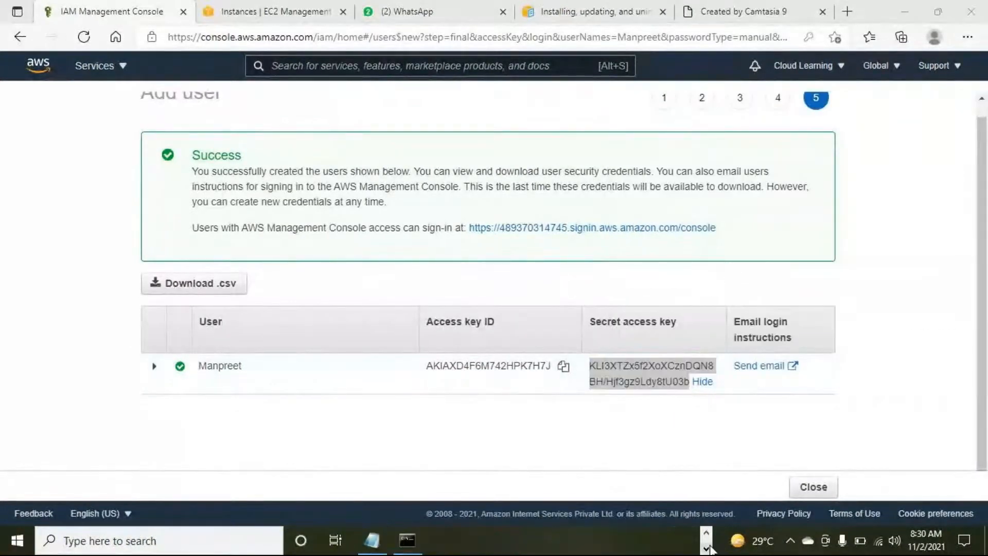
click(407, 540)
key(ctrl+v)
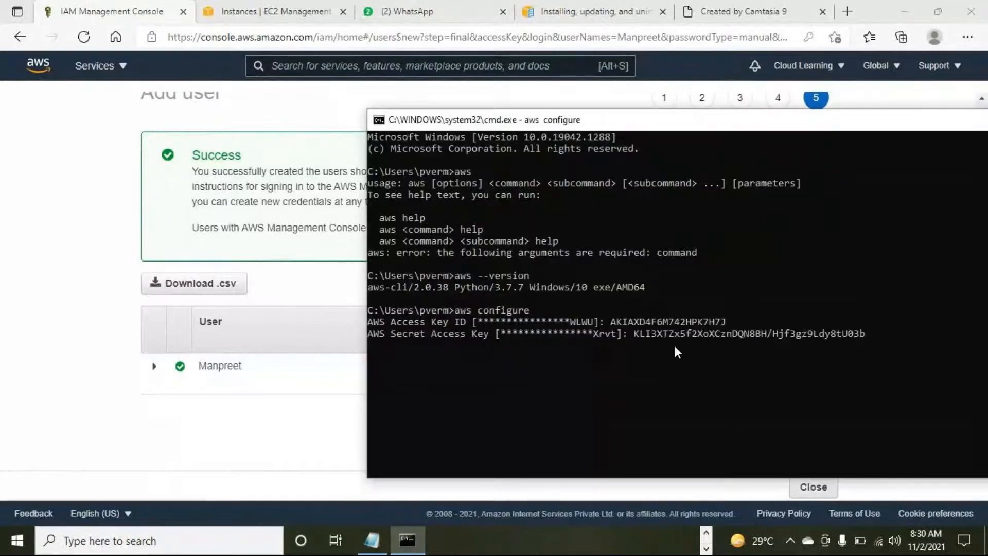
key(Return)
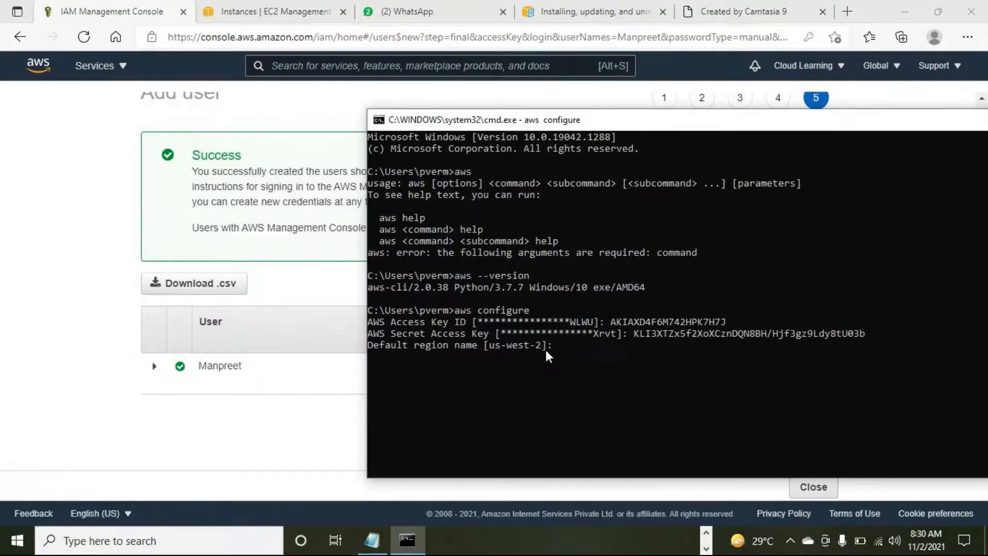
- Check the region codes in the EC2 console, and accept the default region us-west-2 and output format json in aws configure
click(268, 11)
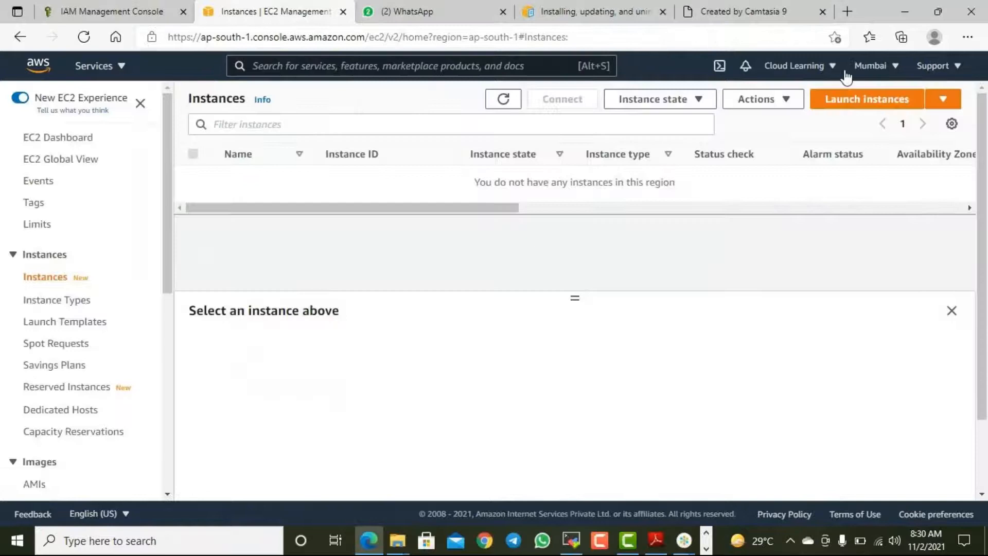
click(893, 67)
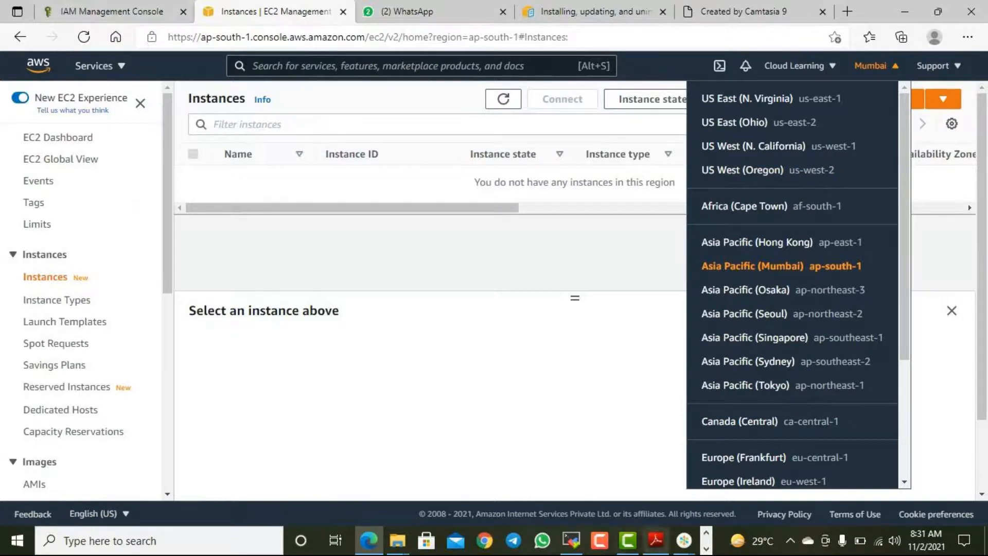
click(707, 549)
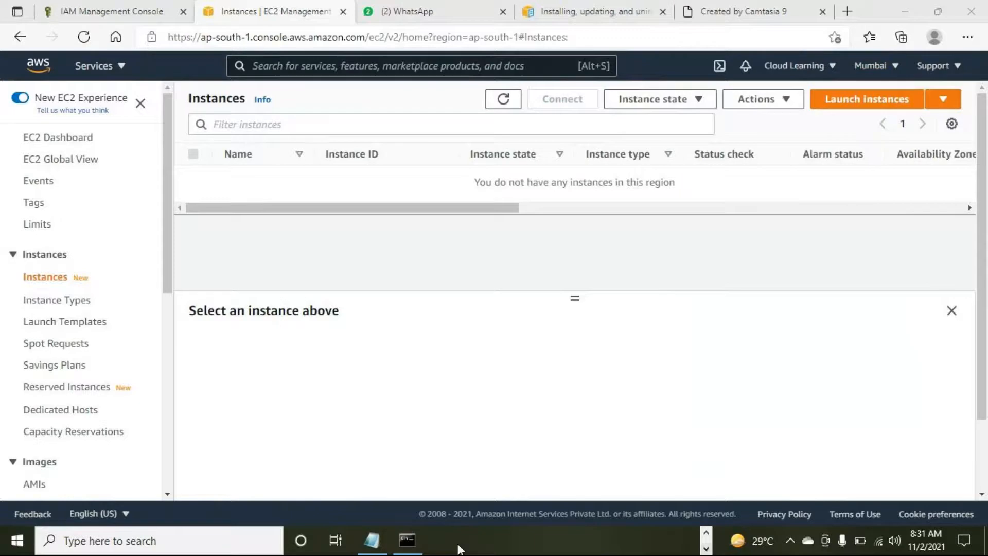
click(421, 538)
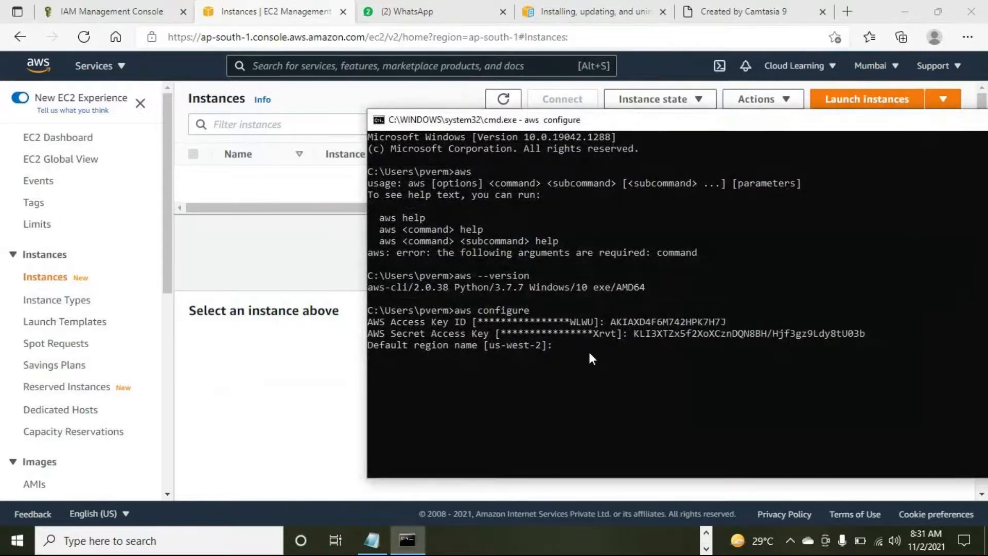
key(Return)
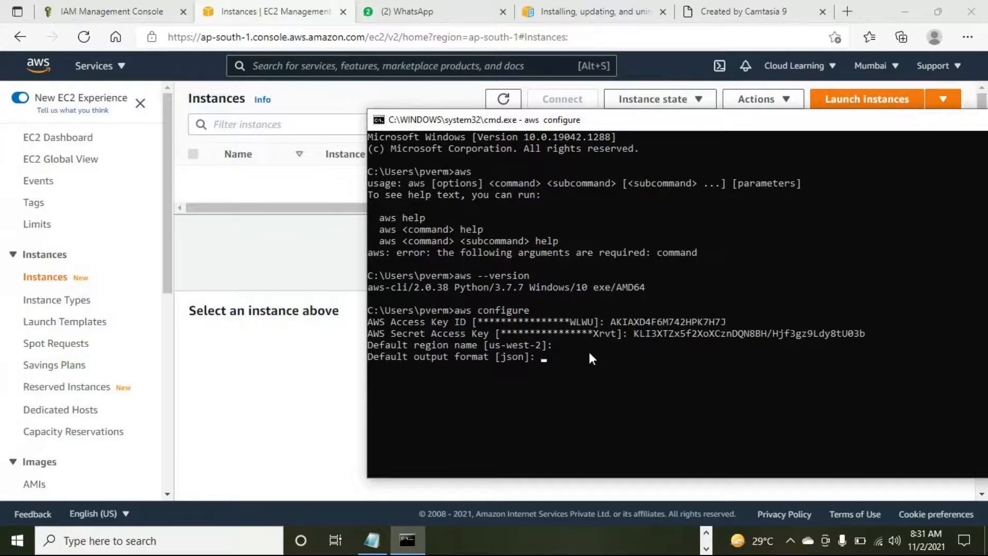
key(Return)
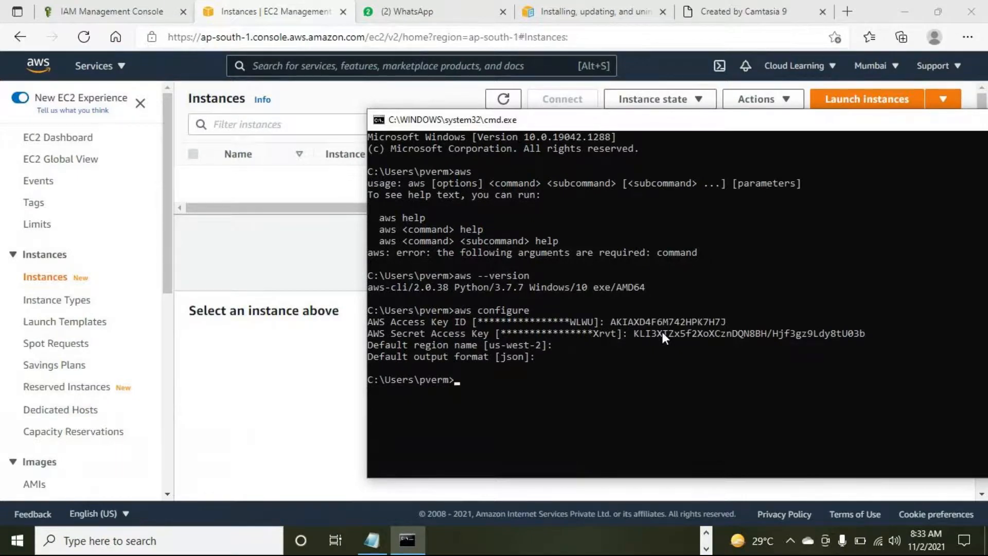
click(109, 7)
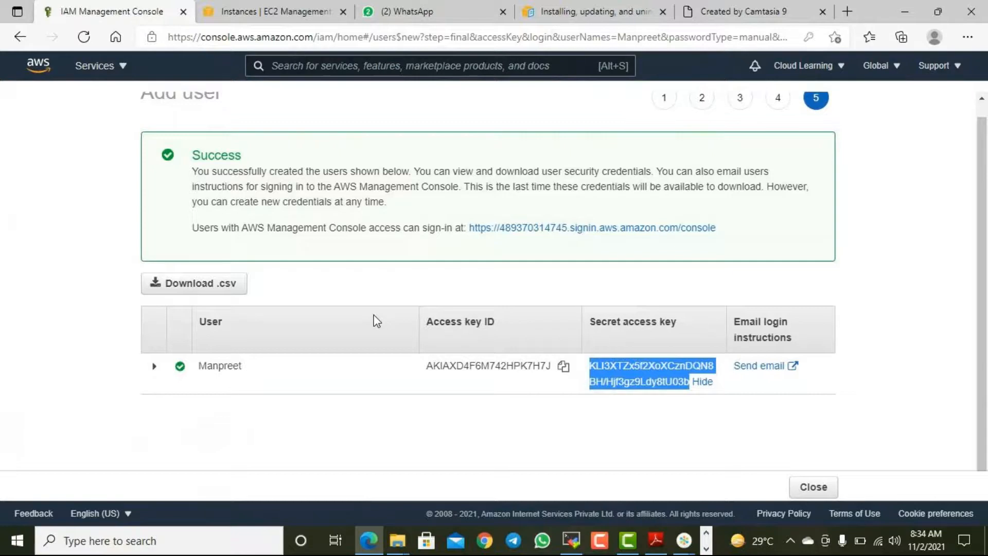
click(706, 548)
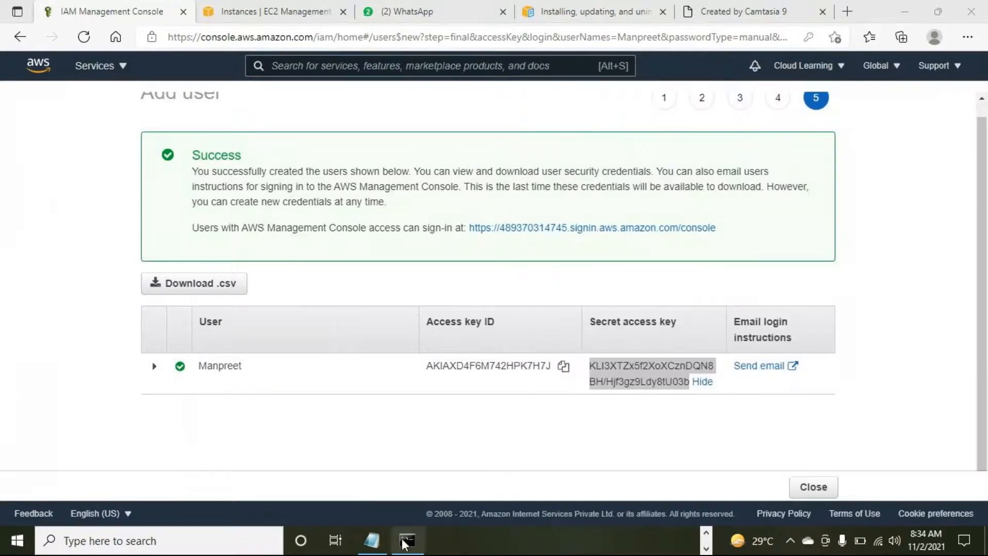
mouse_move(402, 545)
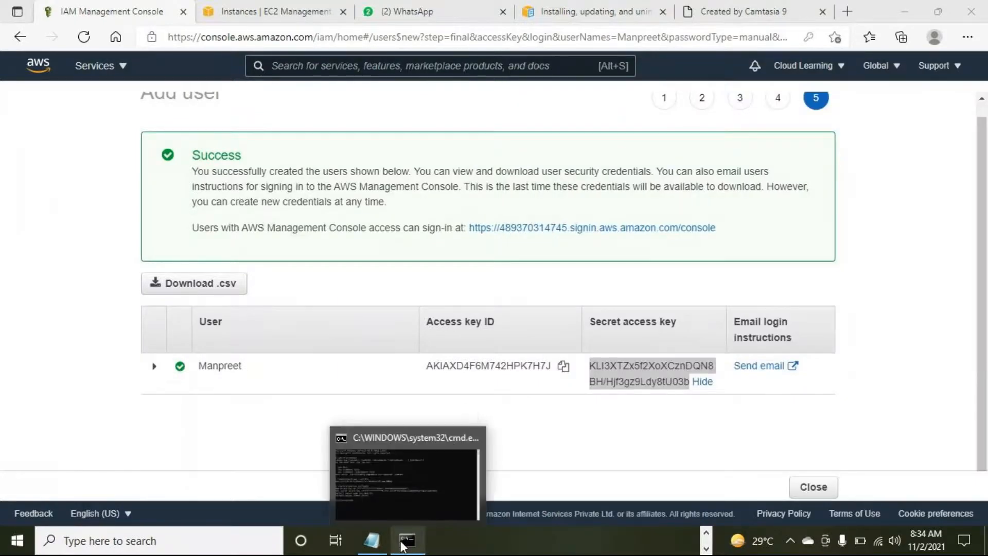
click(408, 497)
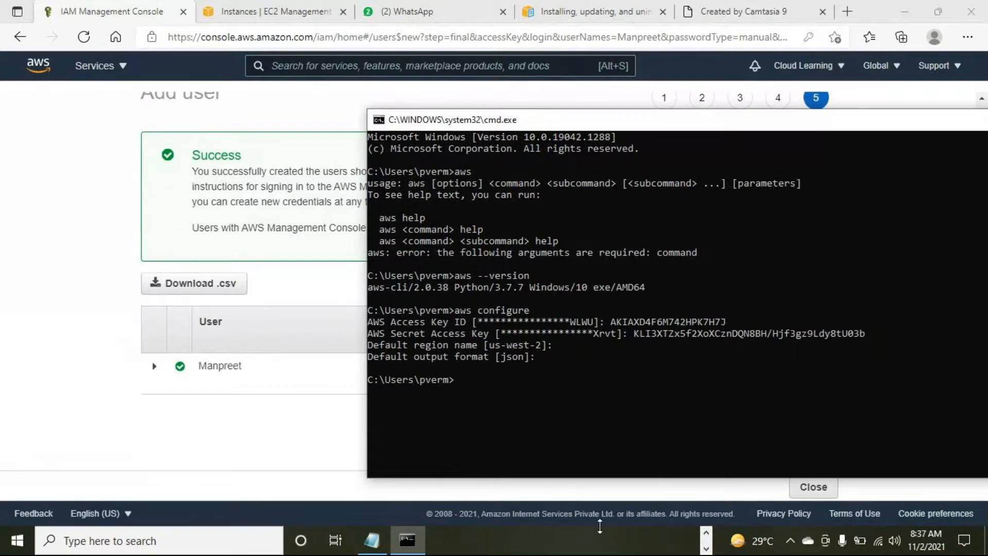
- Switch to the Notepad file AWS Notes 2-11-21 IAM.txt and place the cursor after the AWS Command Line entry
click(372, 540)
scroll(659, 388, down, 5)
scroll(651, 368, up, 4)
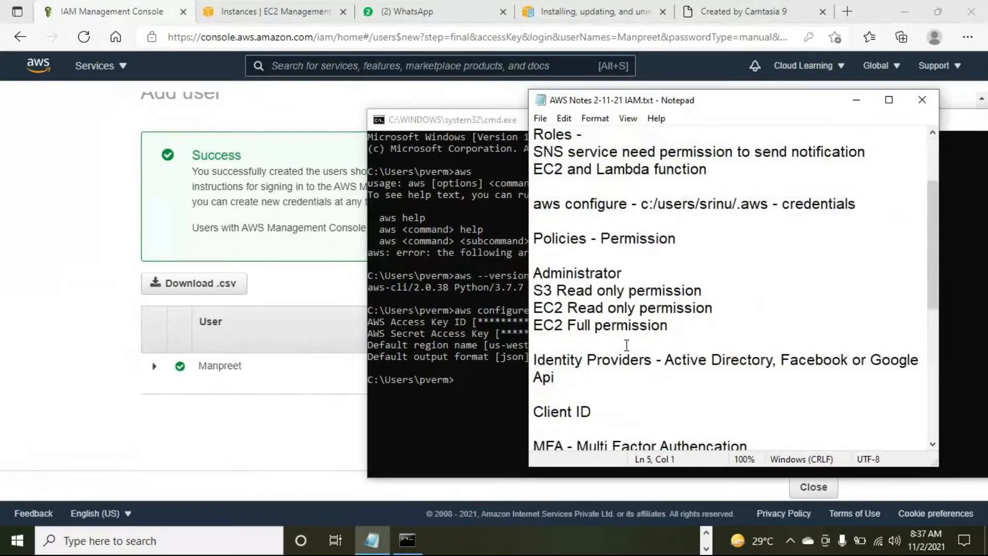
scroll(625, 348, down, 3)
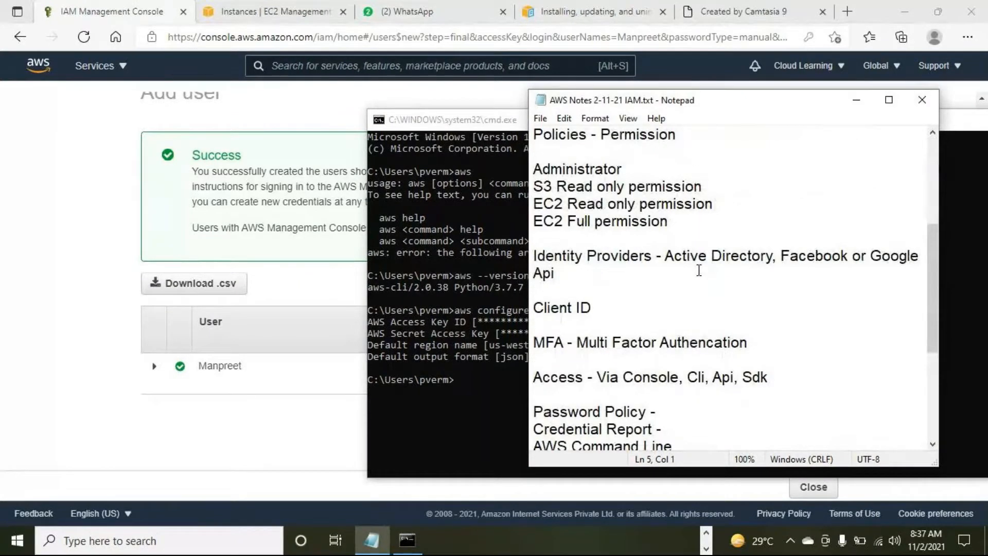
scroll(692, 276, down, 2)
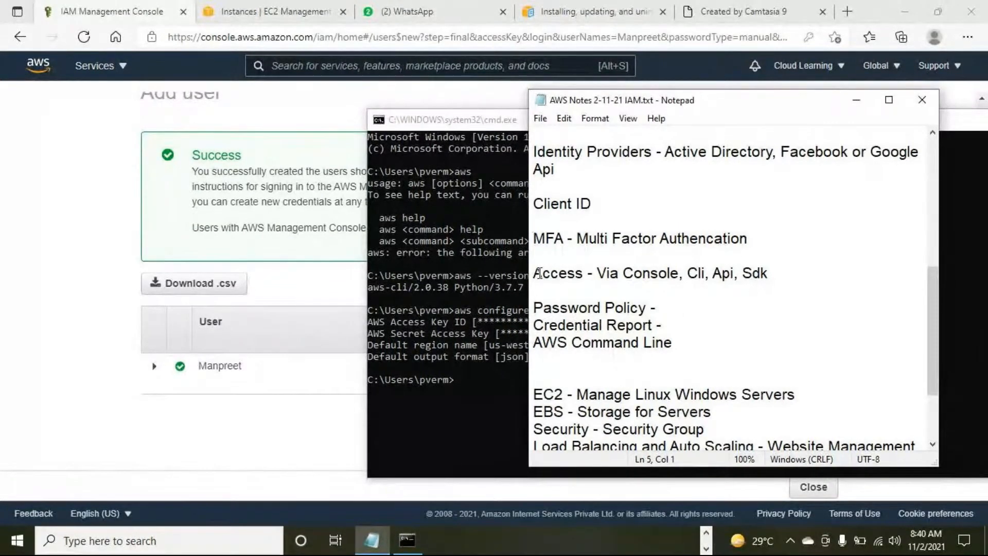
click(690, 341)
drag(632, 103, 495, 97)
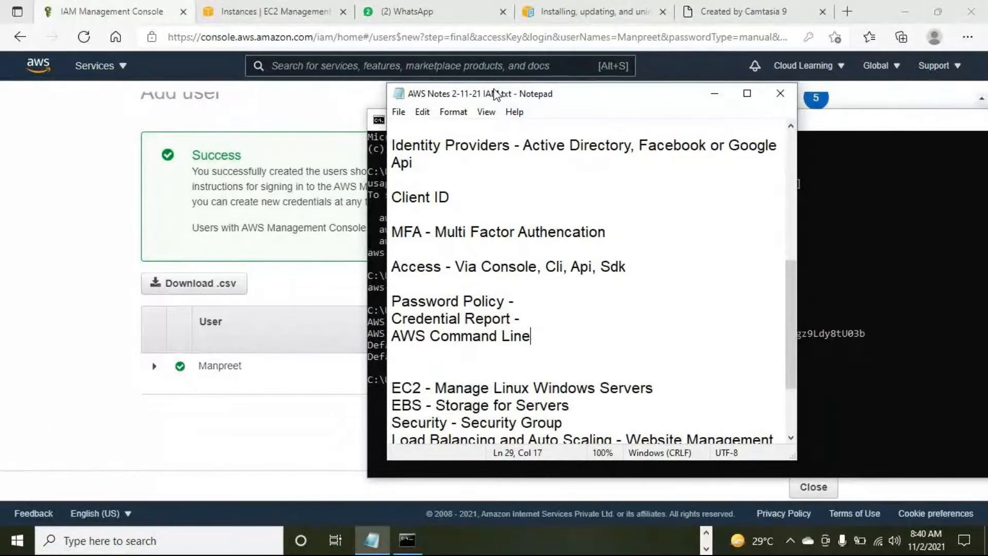
- Add the line "AWS Organization - Link Multiple Account" below the AWS Command Line entry and save the notes
click(606, 360)
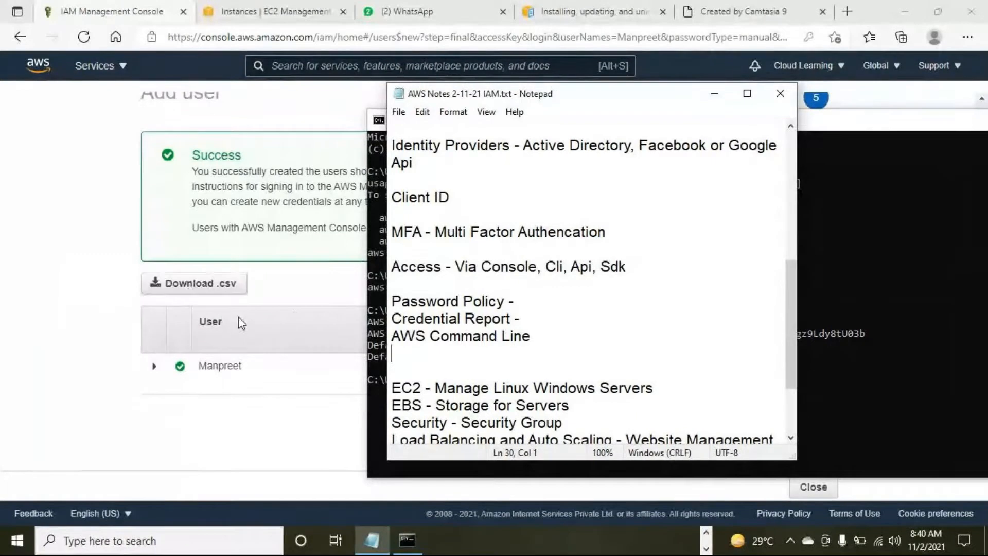
key(Return)
text(AWS O)
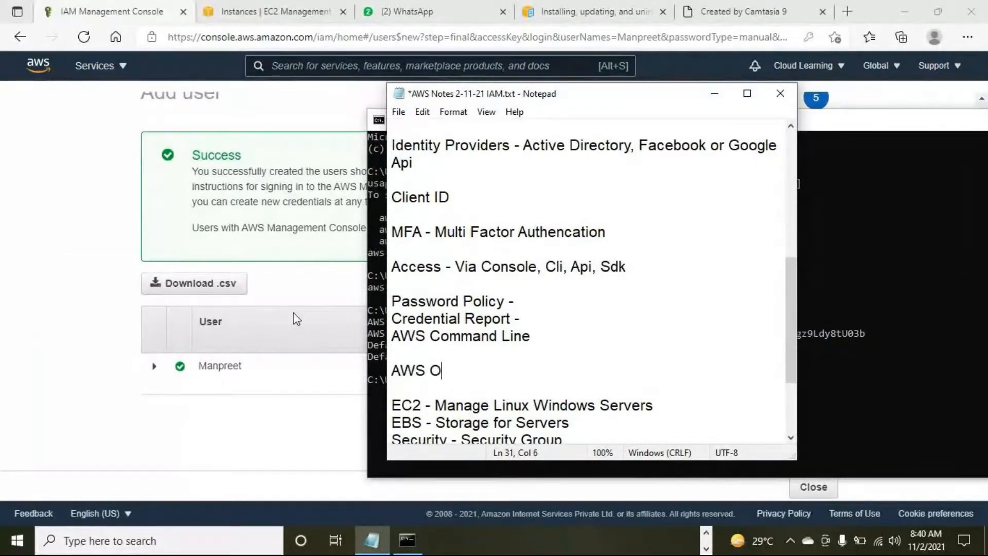
text(rganization)
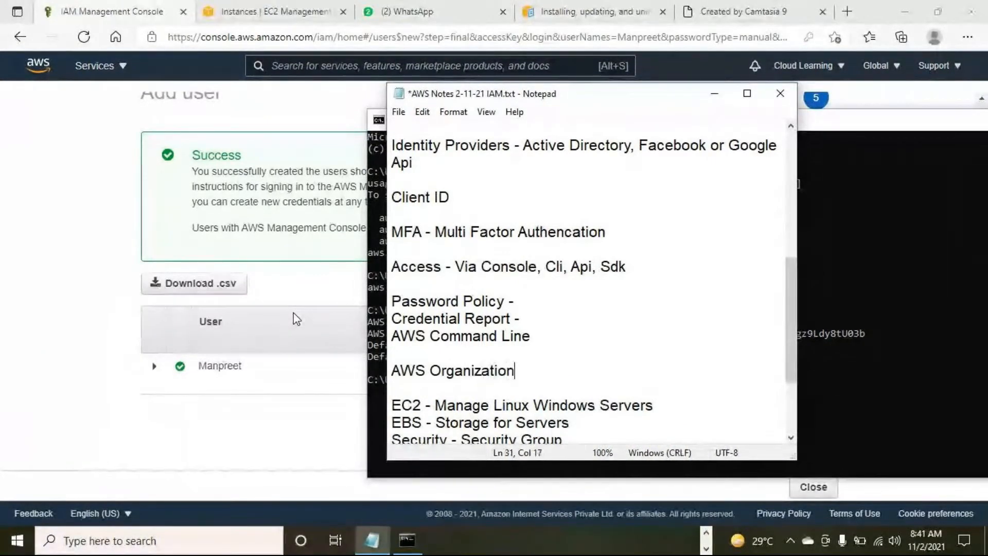
text( - Link)
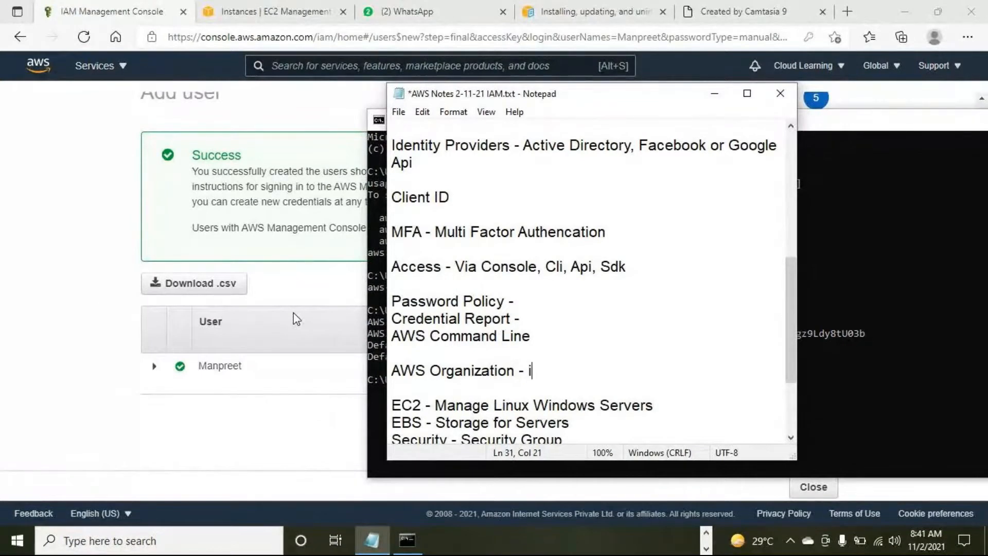
text( Multiple Account)
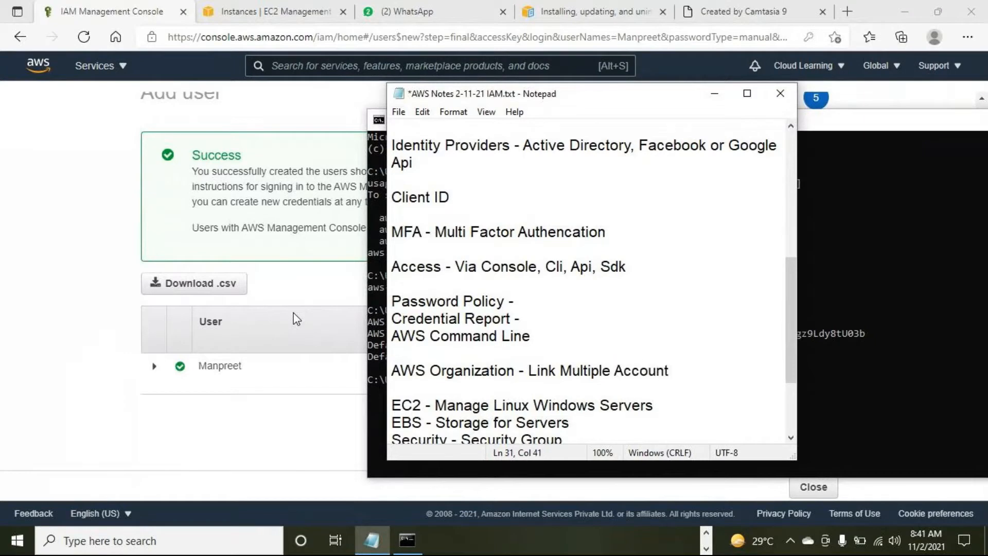
key(ctrl+s)
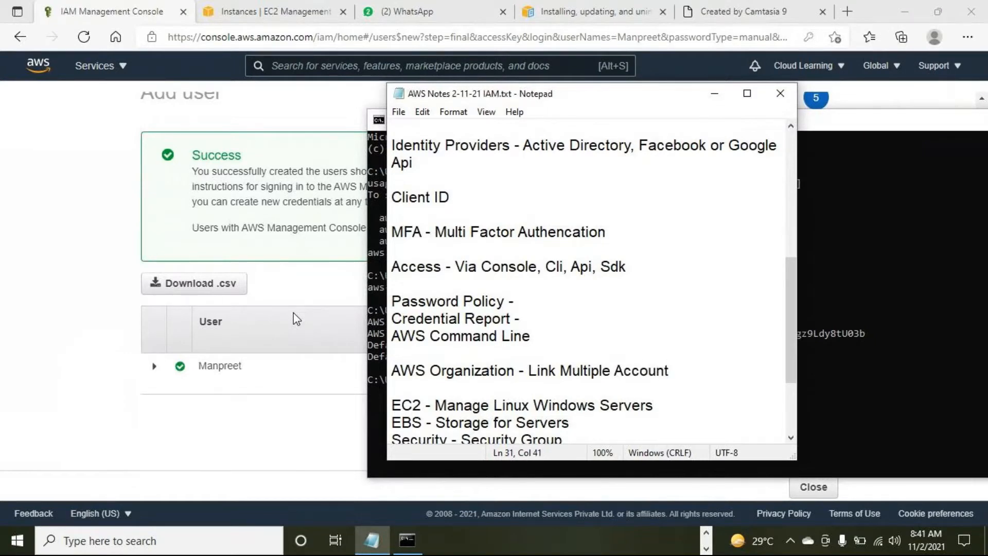
- Review the "AWS Organization - Link Multiple Account" line in the notes, highlighting its two parts
drag(509, 374, 385, 371)
click(519, 371)
key(shift+Left)
key(shift+Left)
key(shift+Left)
key(shift+Left)
key(shift+Left)
key(shift+Left)
key(shift+Left)
key(shift+Left)
key(shift+Left)
key(shift+Left)
key(shift+Left)
key(shift+Left)
key(shift+Left)
key(shift+Left)
key(shift+Left)
key(shift+Left)
key(shift+Left)
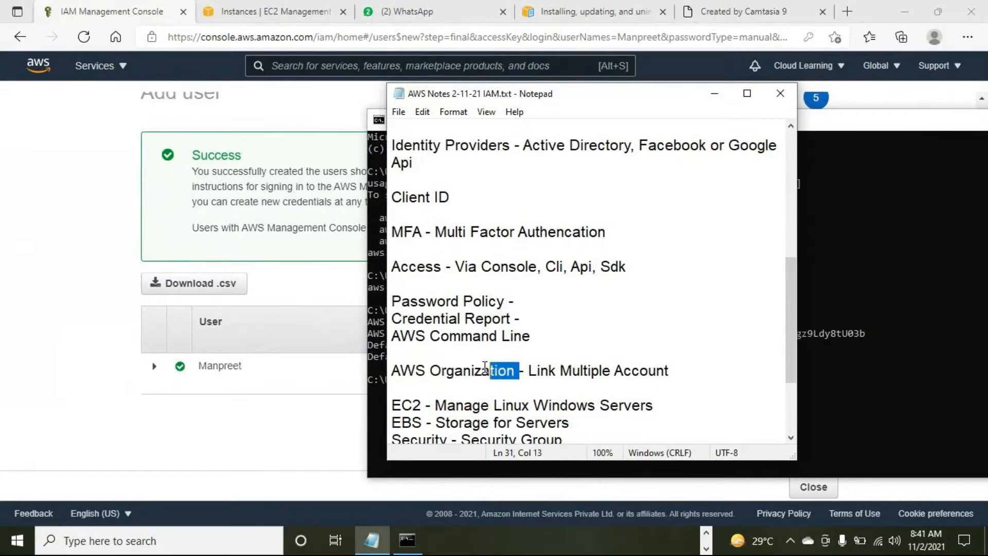
drag(556, 372, 673, 372)
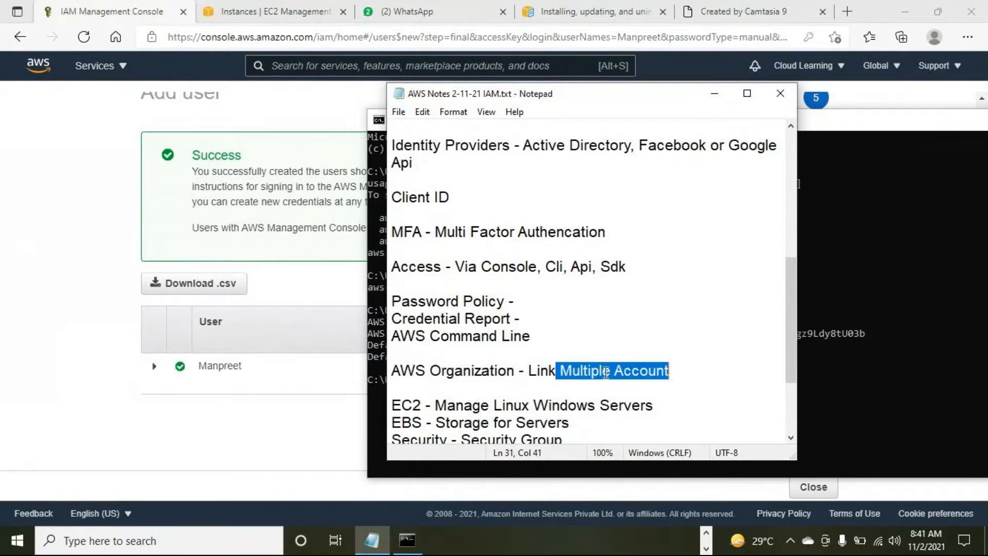
drag(508, 372, 391, 372)
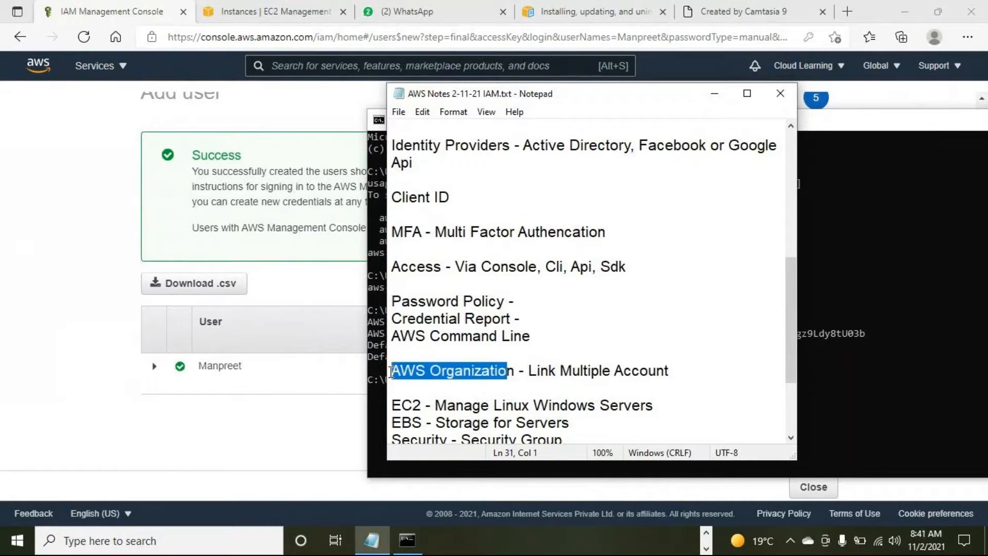
drag(549, 371, 675, 375)
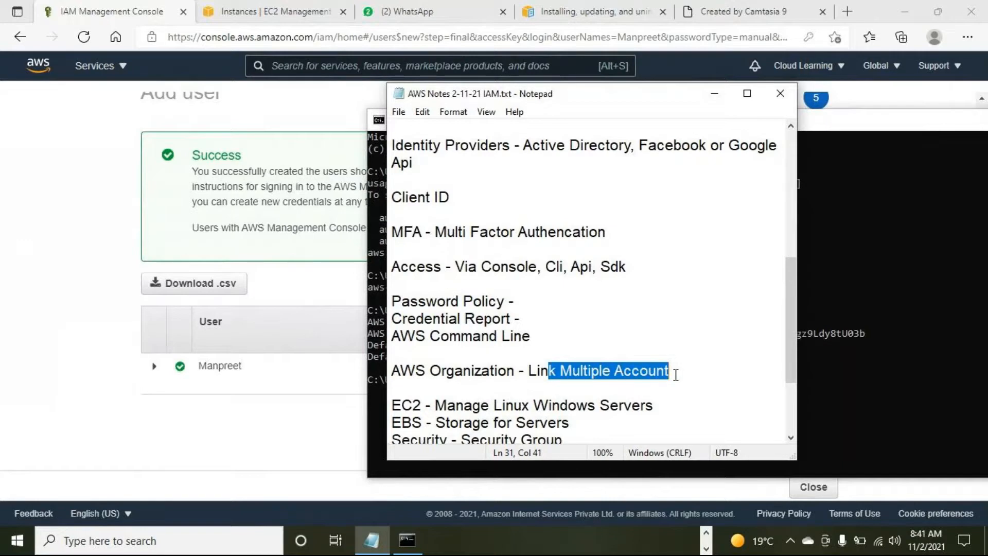
click(691, 370)
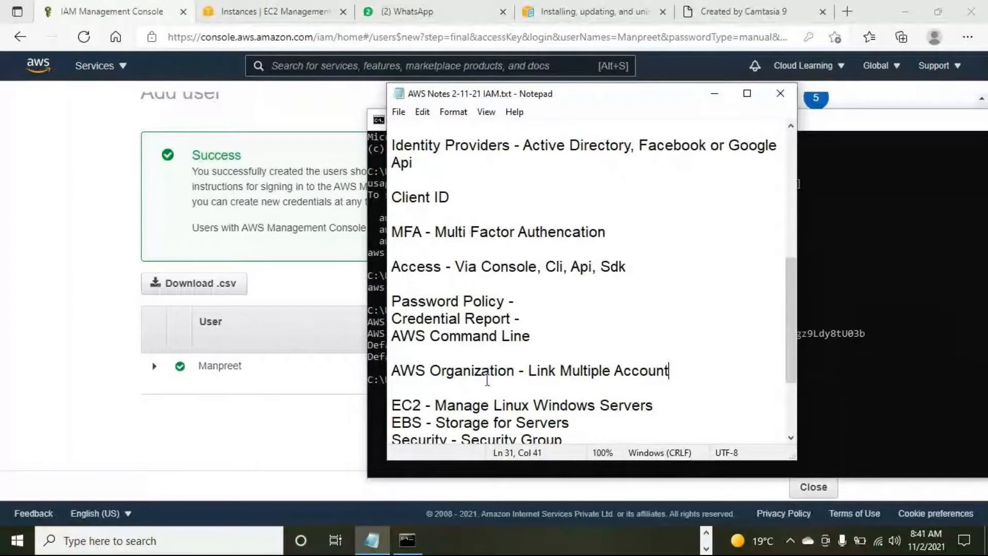
drag(515, 371, 391, 371)
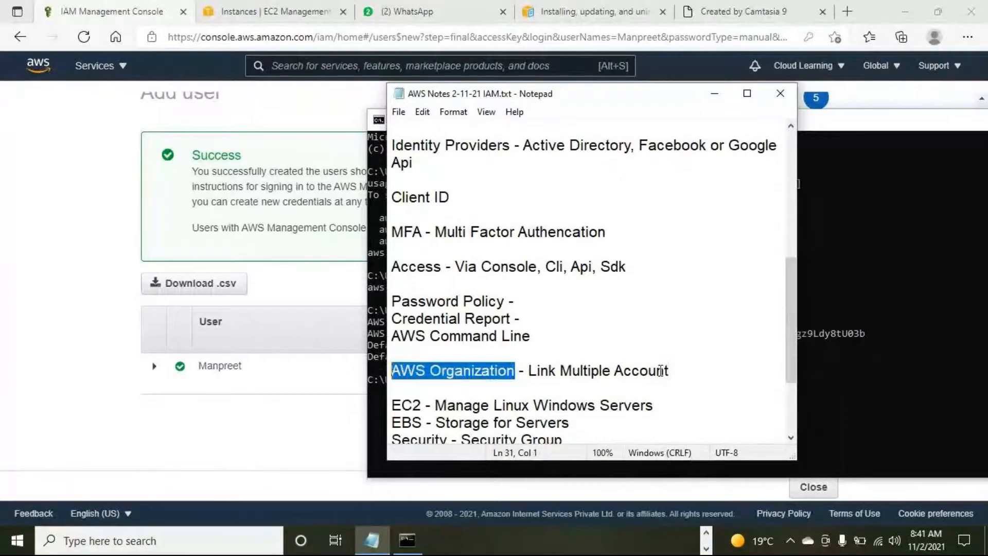
click(712, 370)
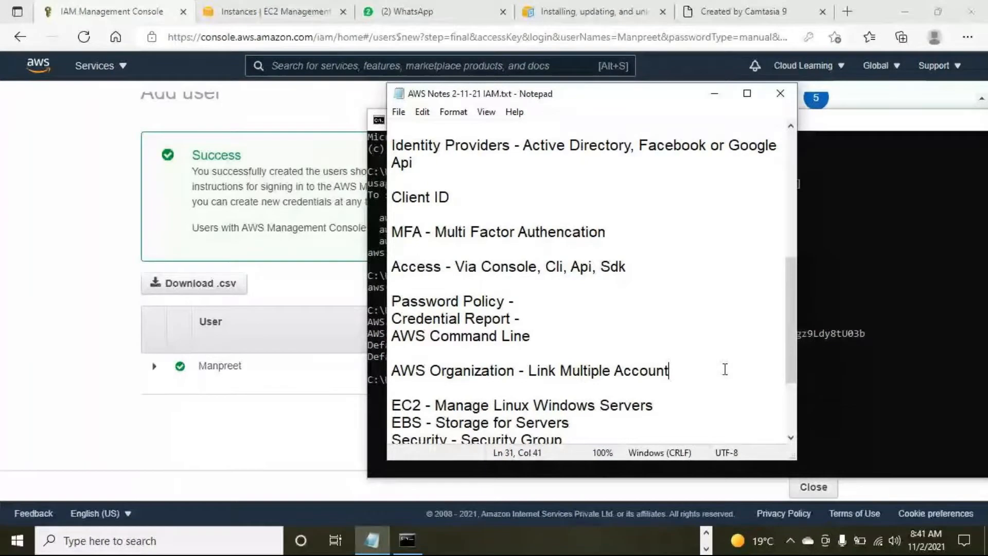
- Switch to the IAM console, download the new user's credentials as a .csv file, and close the Add user success page
scroll(672, 408, up, 8)
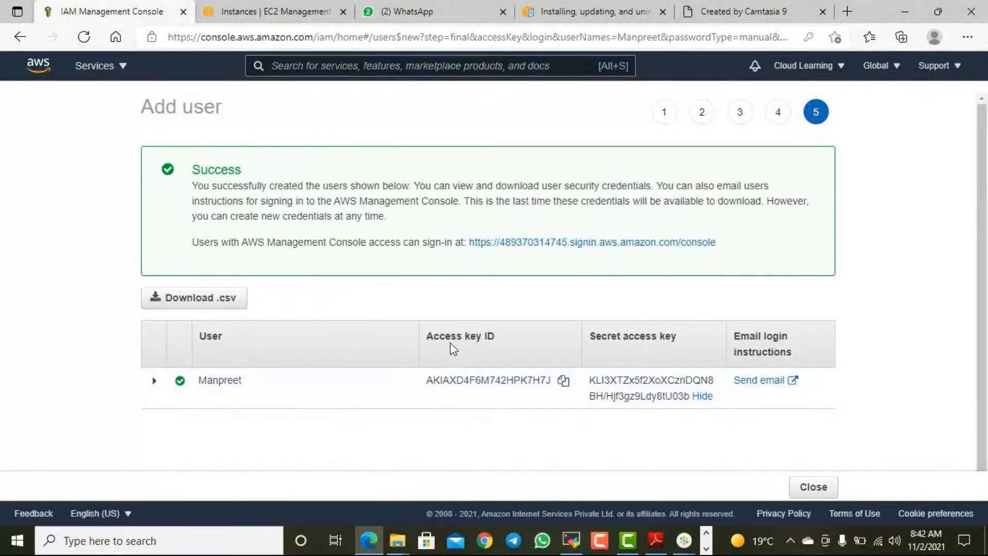
click(208, 302)
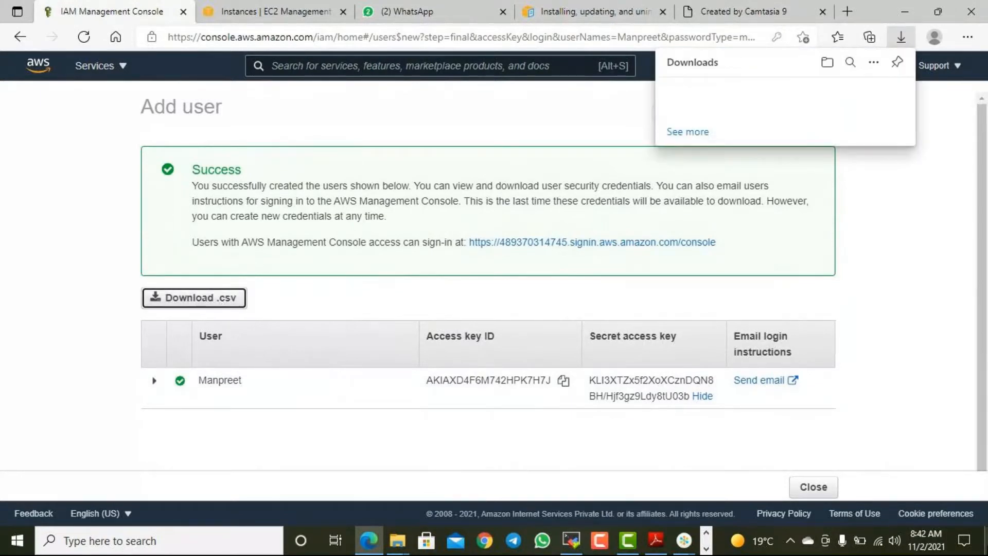
scroll(840, 450, down, 1)
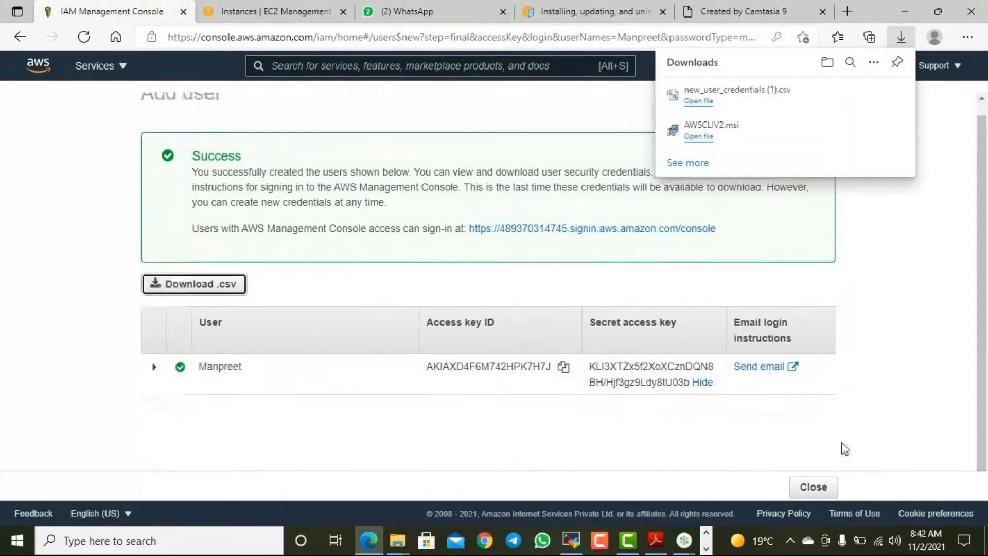
click(816, 487)
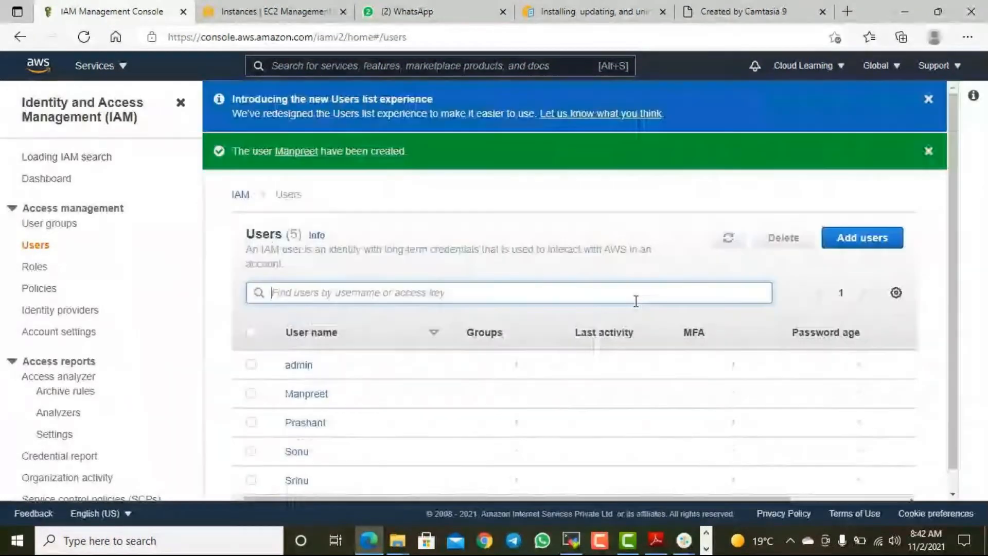
- Examine the L3Team user's security credentials, including MFA and access keys, and return to the Users list and refresh it
scroll(316, 396, down, 1)
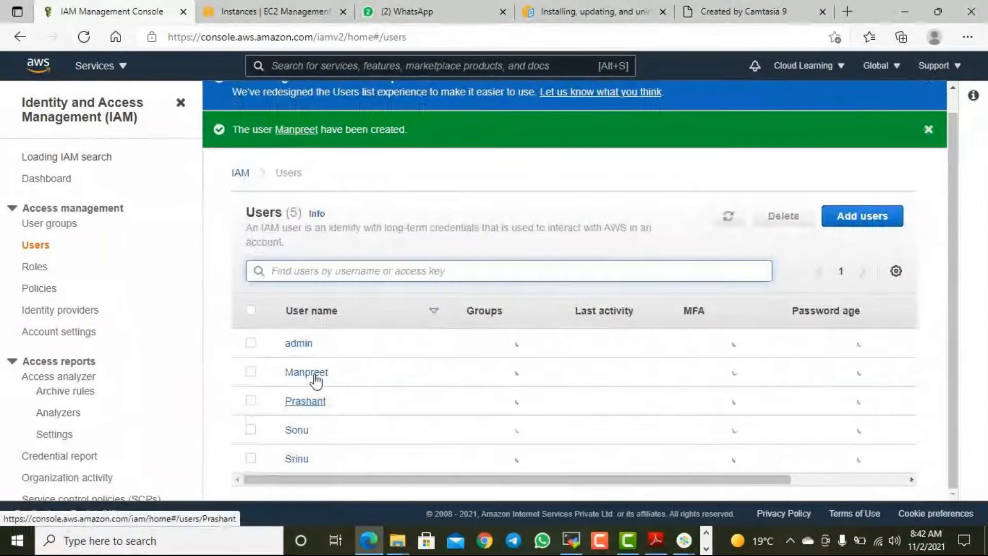
click(307, 372)
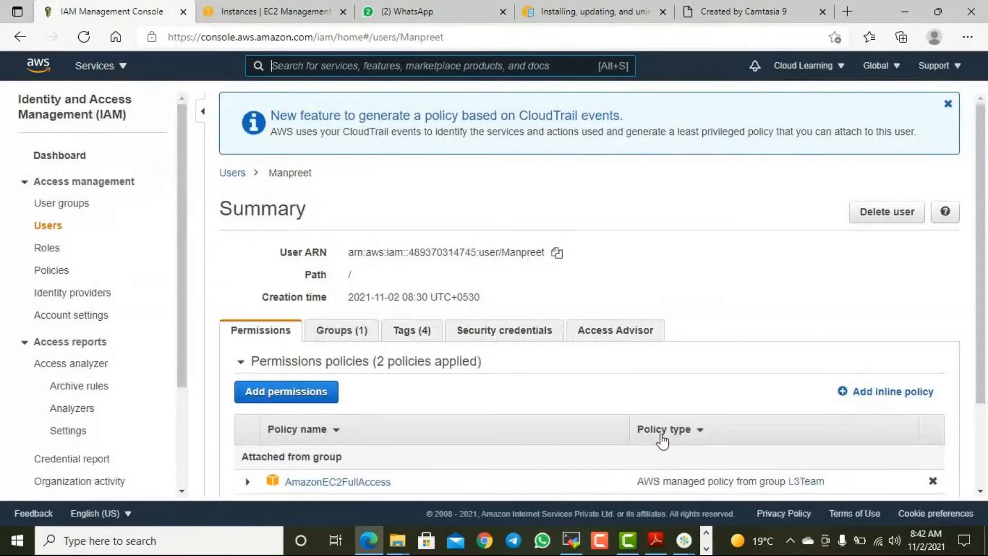
click(503, 328)
scroll(642, 401, down, 5)
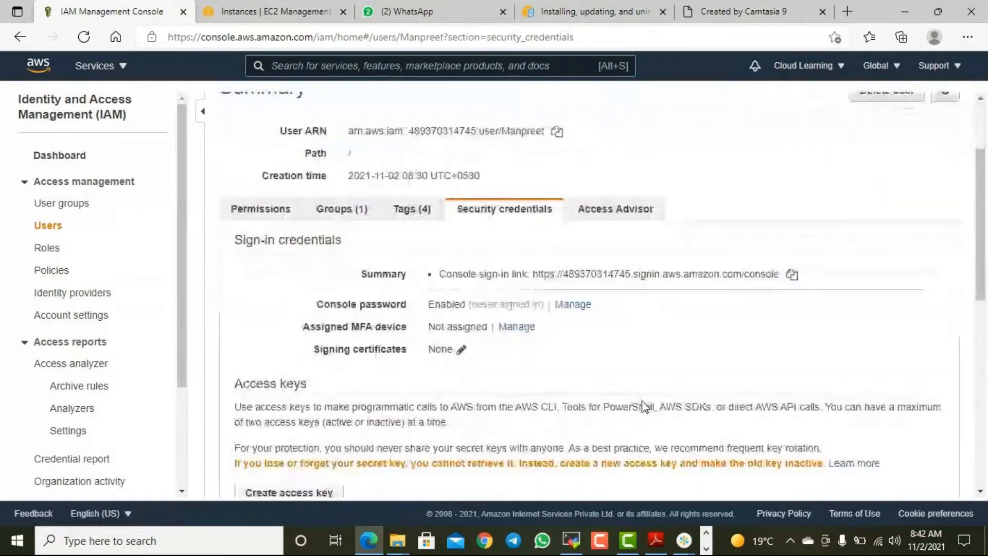
scroll(645, 407, down, 1)
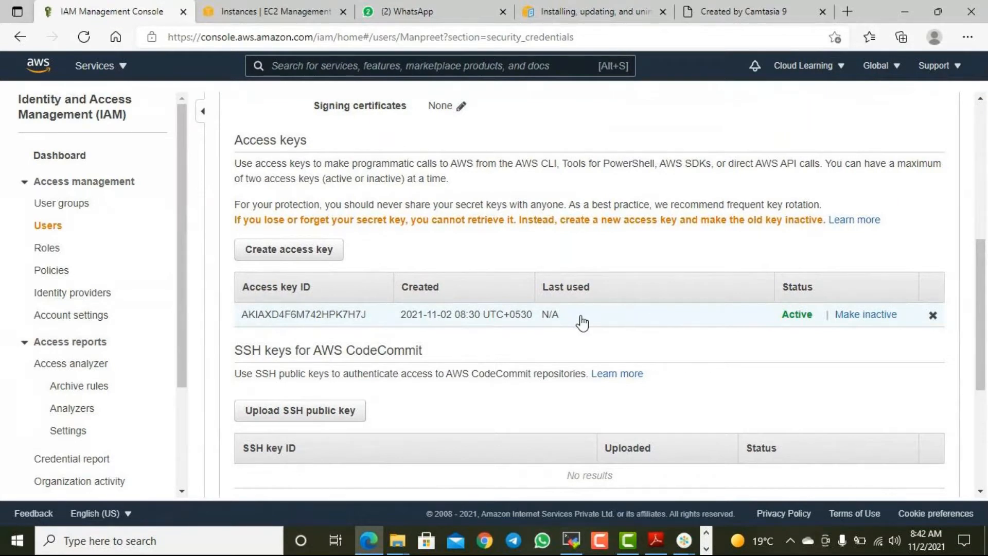
scroll(582, 322, up, 2)
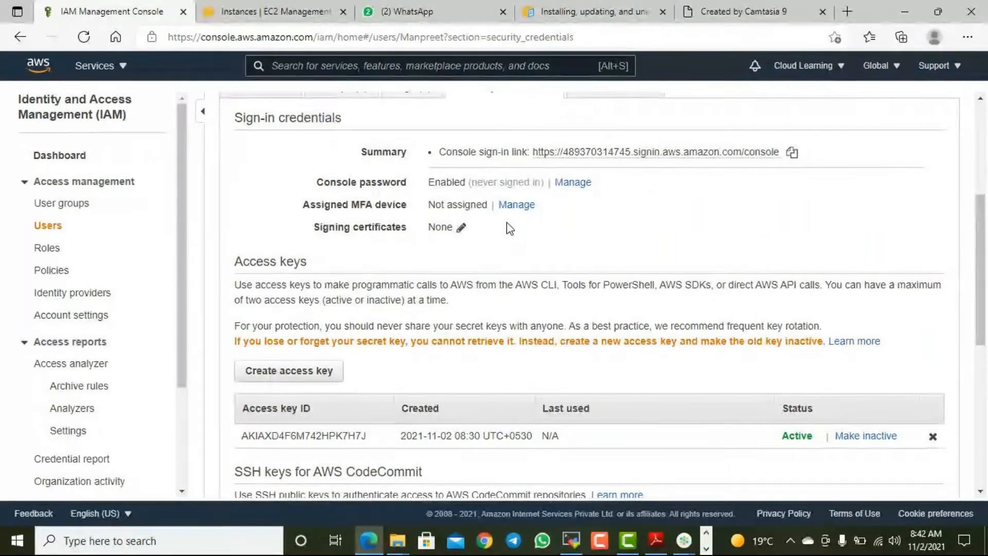
scroll(510, 229, up, 2)
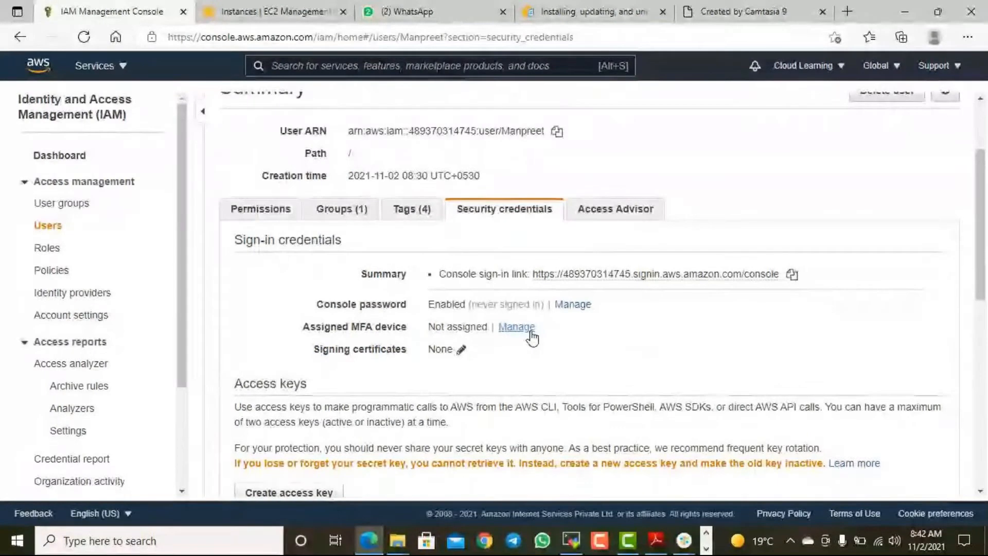
scroll(540, 335, up, 2)
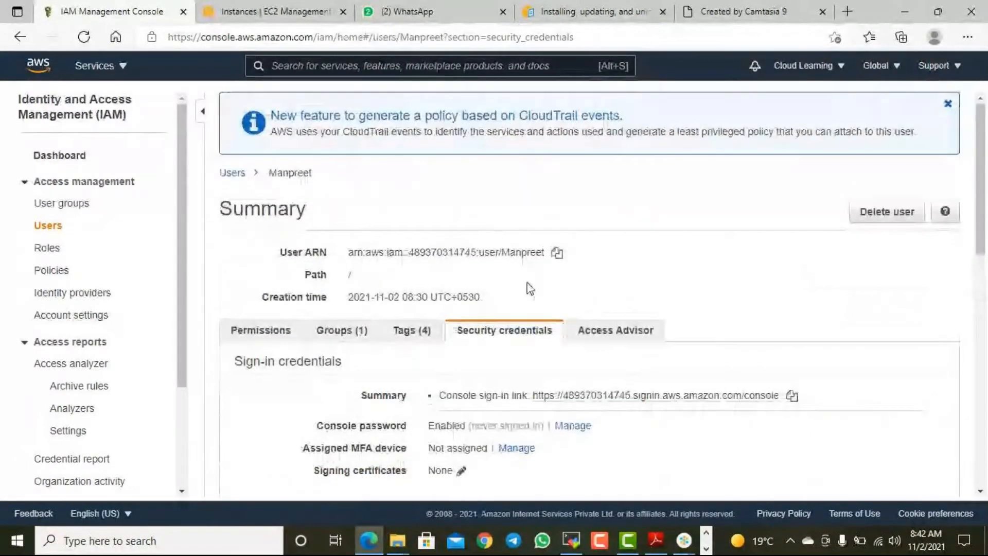
click(226, 175)
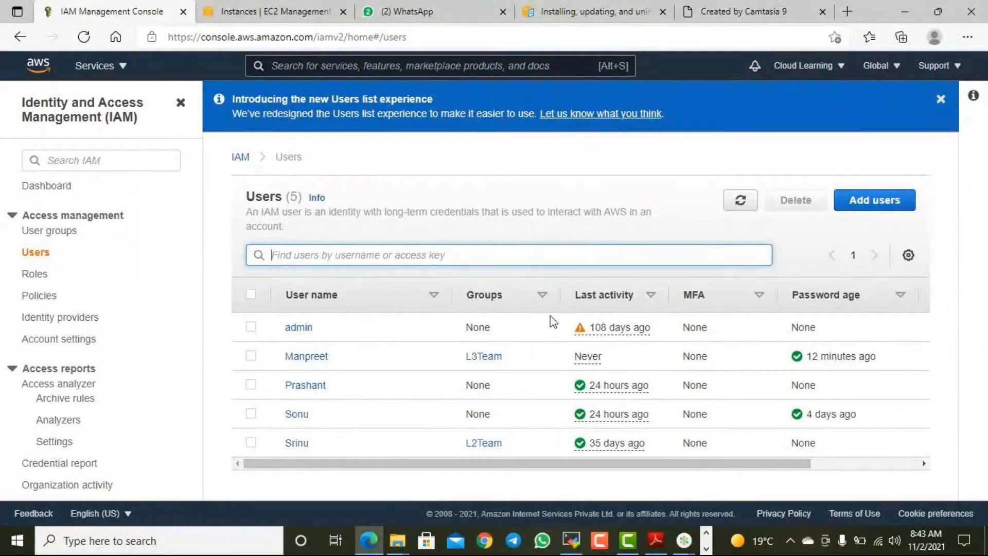
click(741, 200)
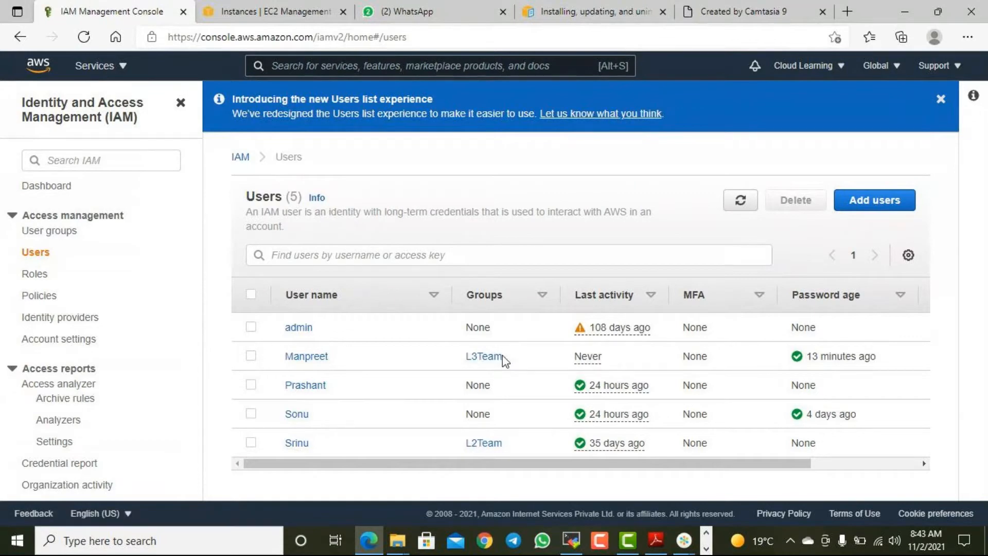
- Switch to the Notepad notes and add the heading "Assignment -" below the title "IAM (Identity and Access Management)"
click(706, 549)
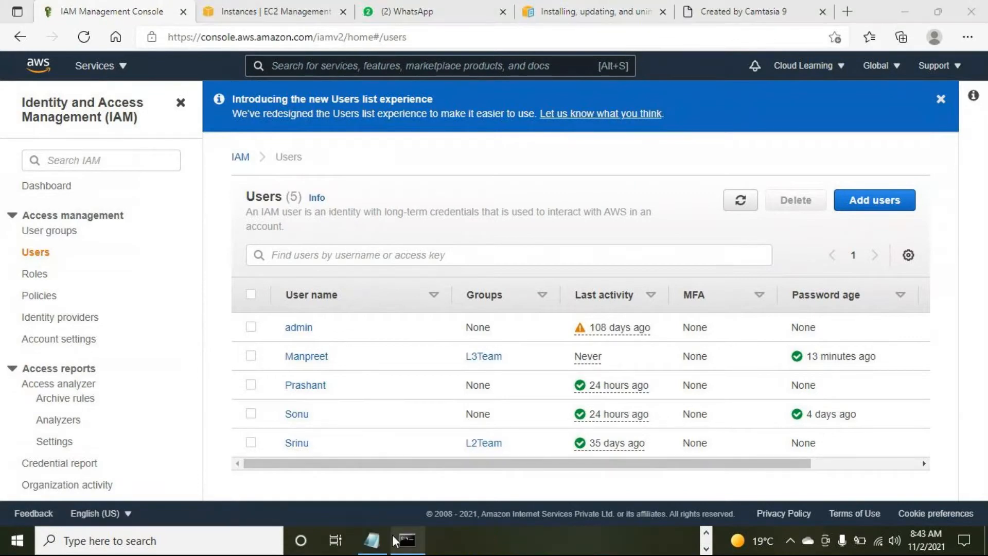
click(371, 540)
scroll(548, 415, down, 8)
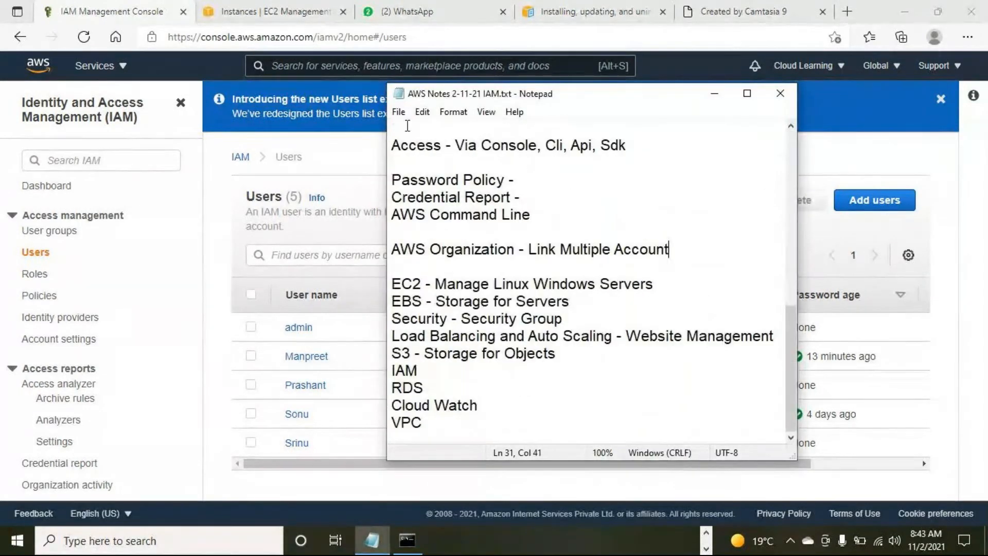
scroll(406, 129, up, 7)
scroll(503, 282, up, 1)
scroll(520, 282, down, 9)
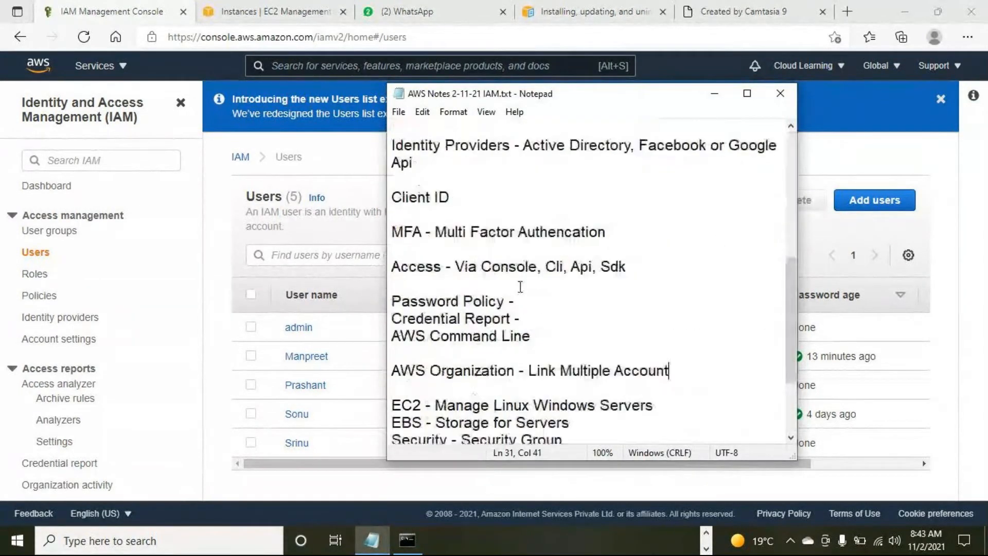
scroll(576, 276, up, 10)
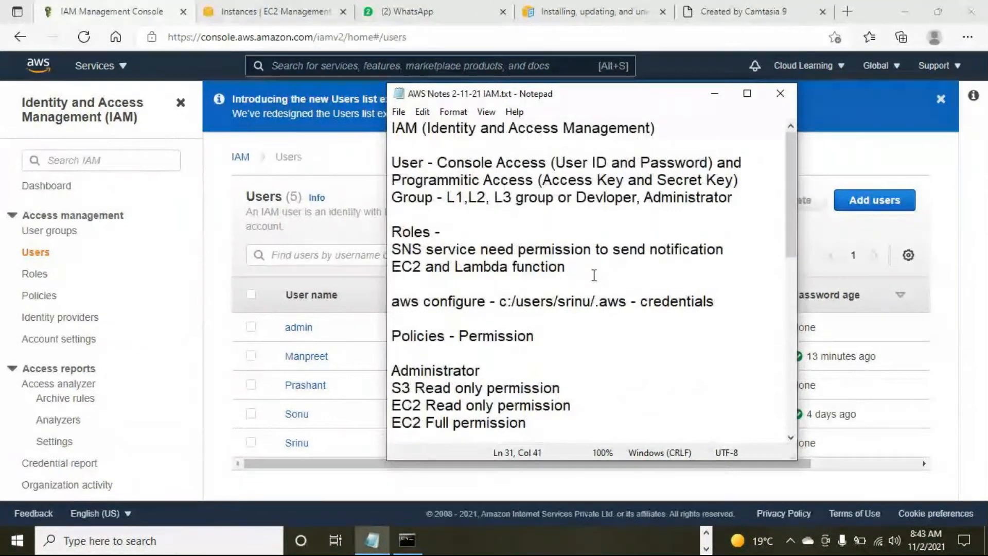
click(699, 128)
key(Return)
key(Return)
text(Assig)
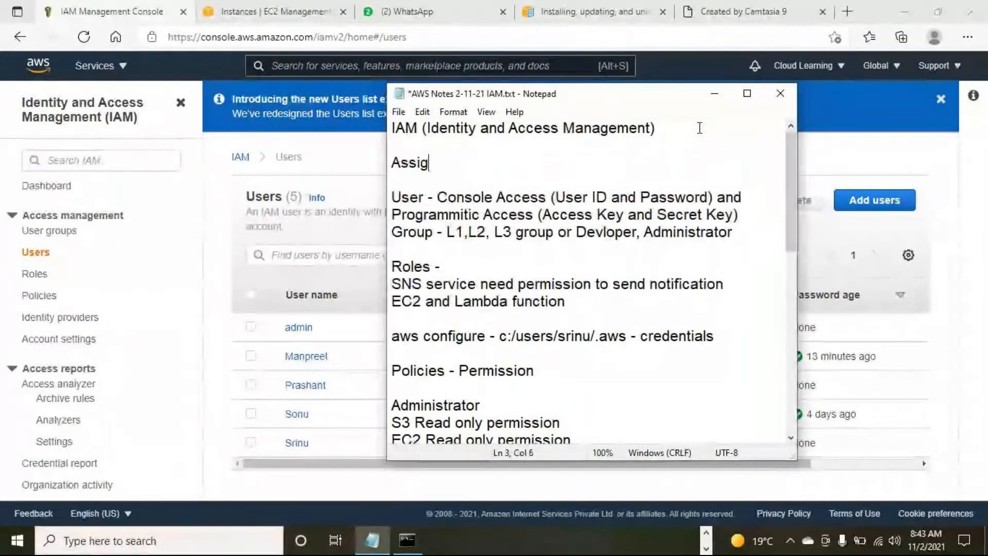
text(nment -)
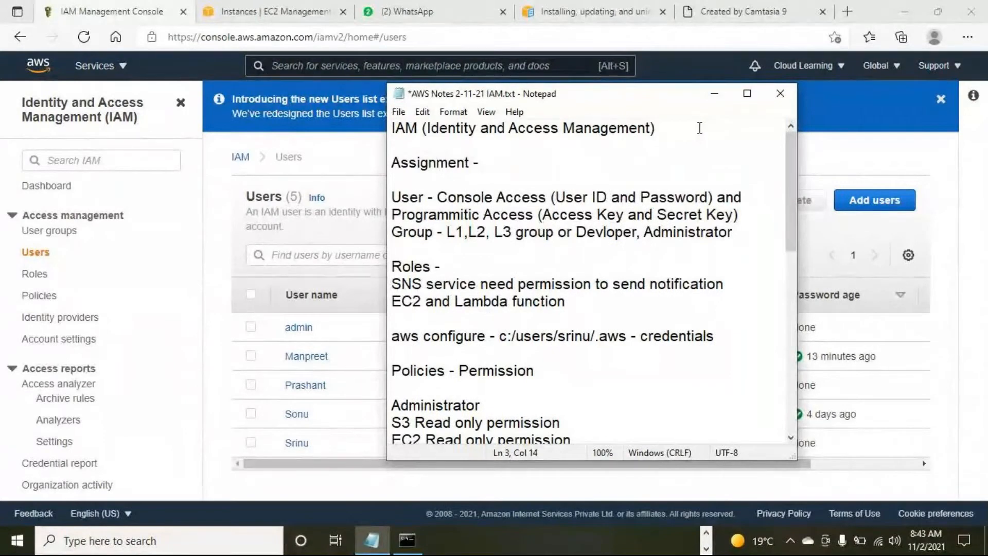
- Add the line "Create Users, Group and assign permission," below the Assignment heading, separated by a blank line
key(Return)
key(Return)
text(Create Users, Group and assign)
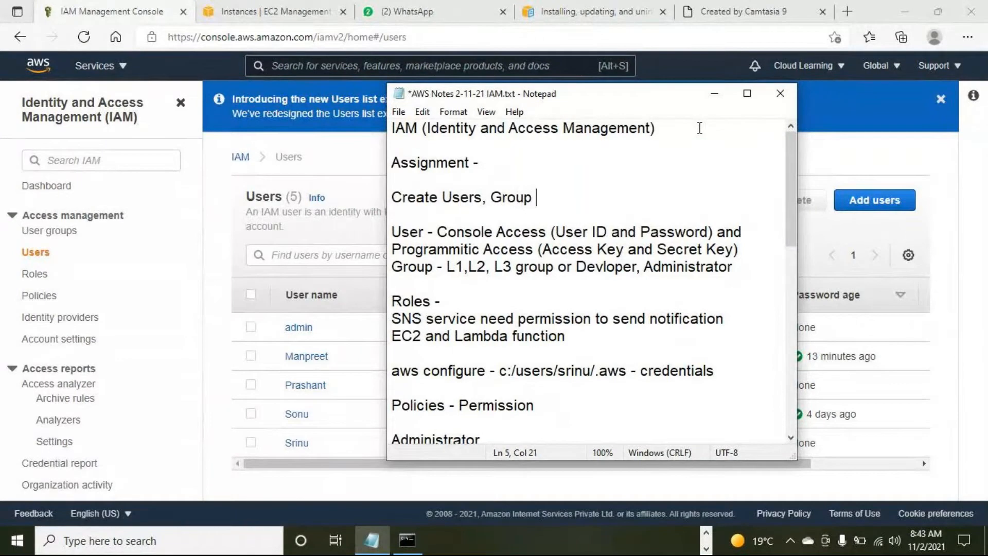
text( perm)
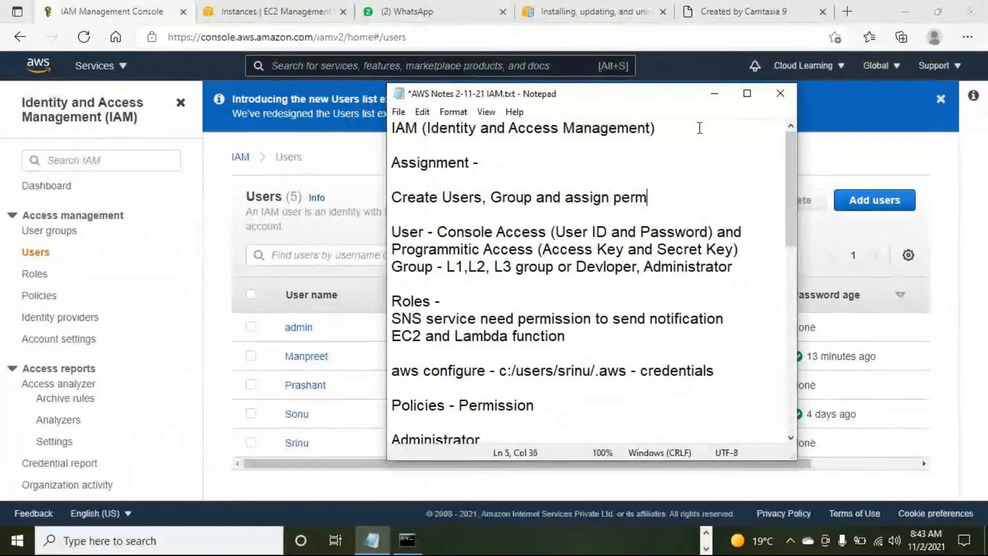
text(ission,)
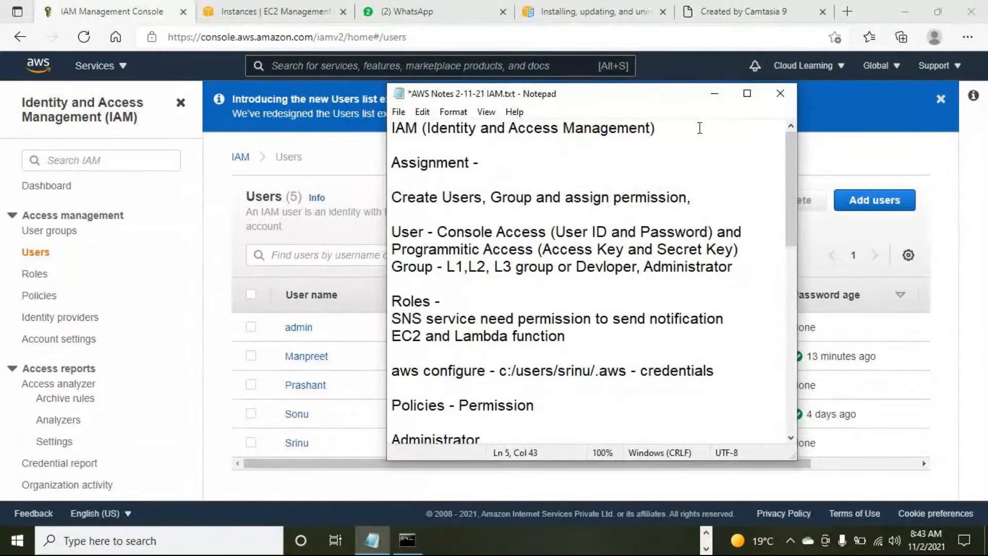
- Open the IAM dashboard in the AWS console and copy the account's sign-in URL for IAM users
click(47, 188)
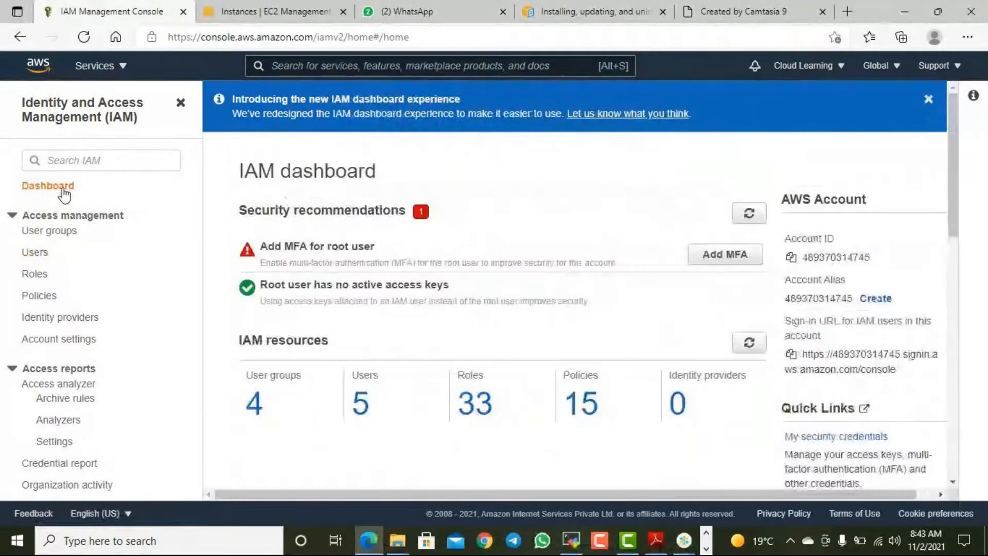
click(792, 355)
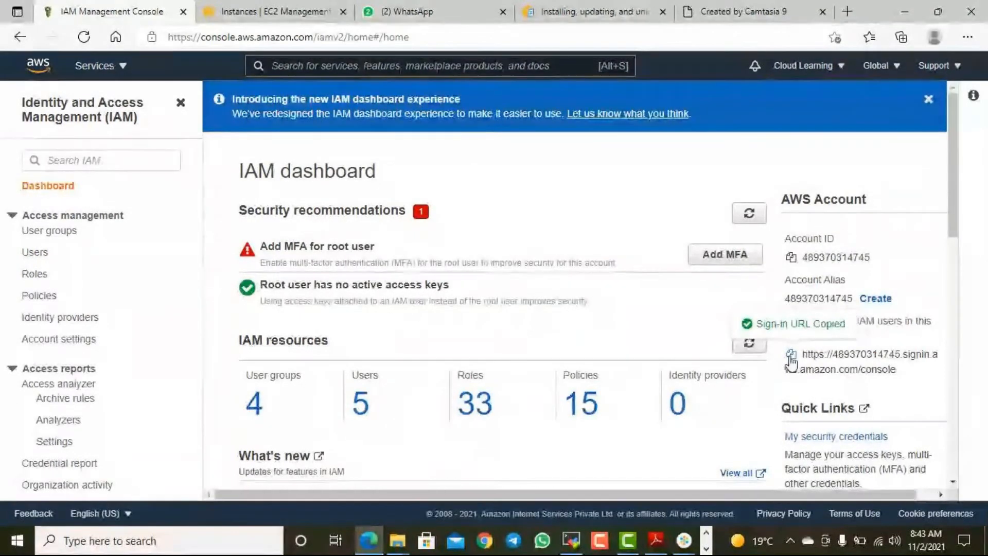
drag(909, 380, 801, 368)
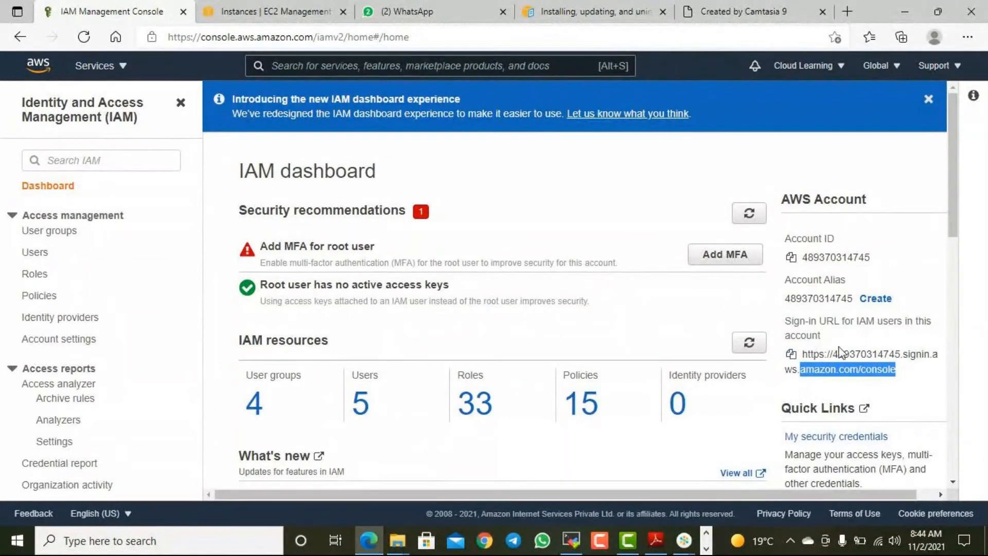
- Switch back to the Notepad notes and paste the IAM users' sign-in URL on its own line between the Assignment heading and the "Create Users" line
click(706, 548)
click(373, 540)
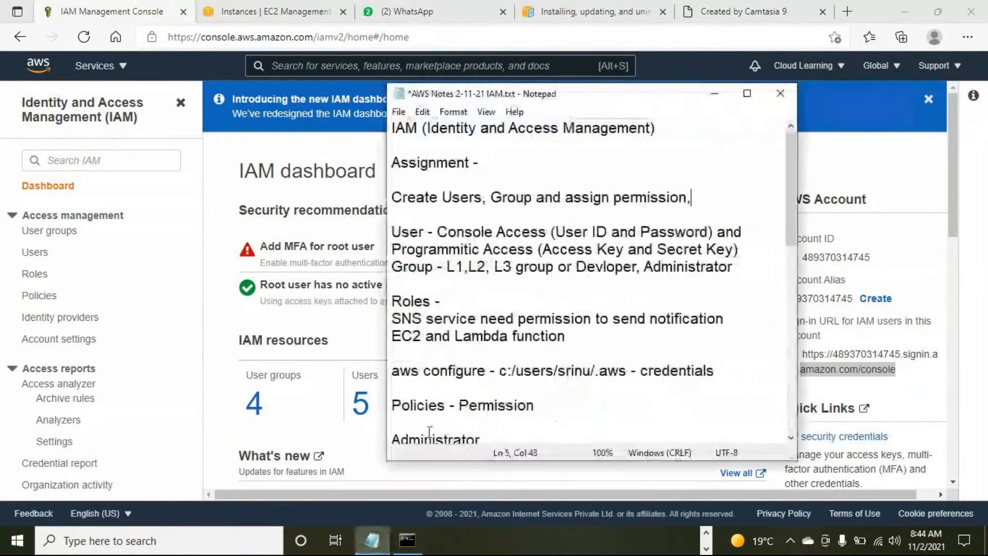
scroll(549, 376, down, 4)
scroll(558, 370, up, 5)
click(518, 177)
key(Return)
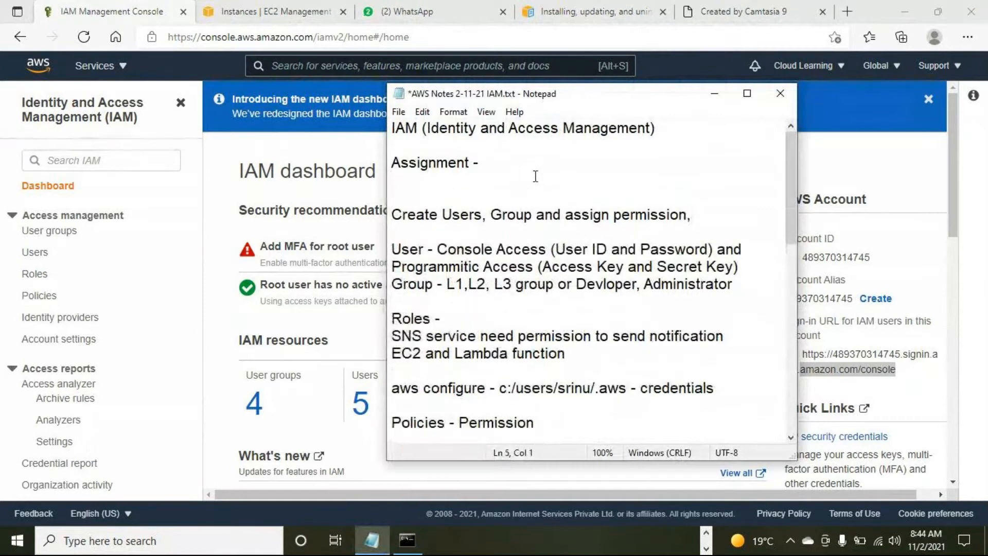
key(ctrl+v)
key(Return)
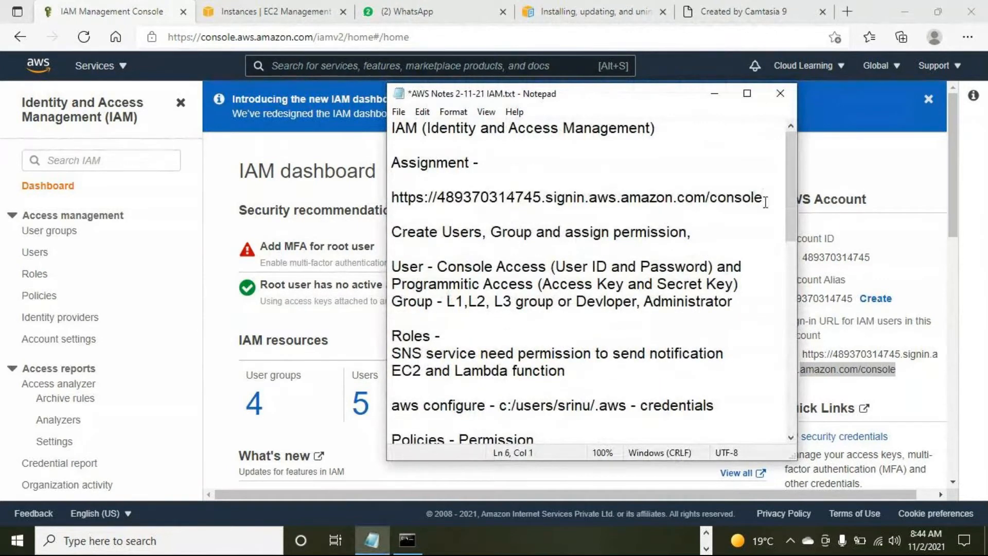
- Delete the sign-in URL and its surplus blank lines between the Assignment heading and the "Create Users" line
drag(766, 199, 348, 196)
key(Delete)
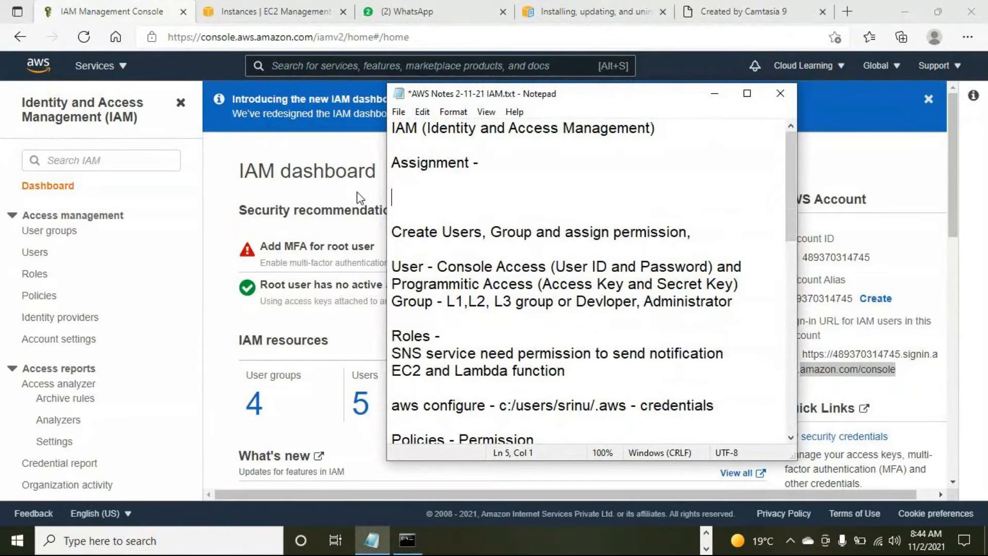
key(Delete)
key(Delete)
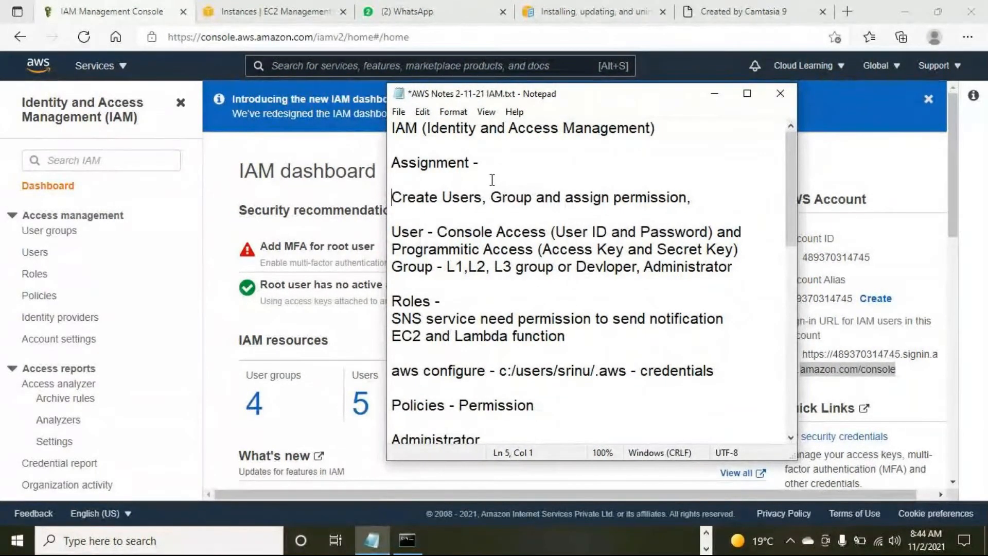
key(ctrl+z)
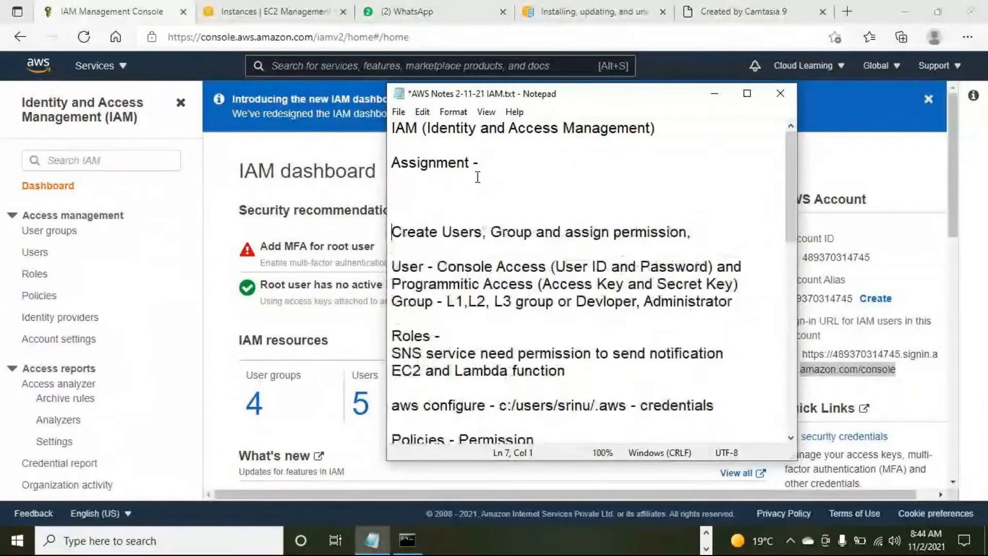
text(Sign )
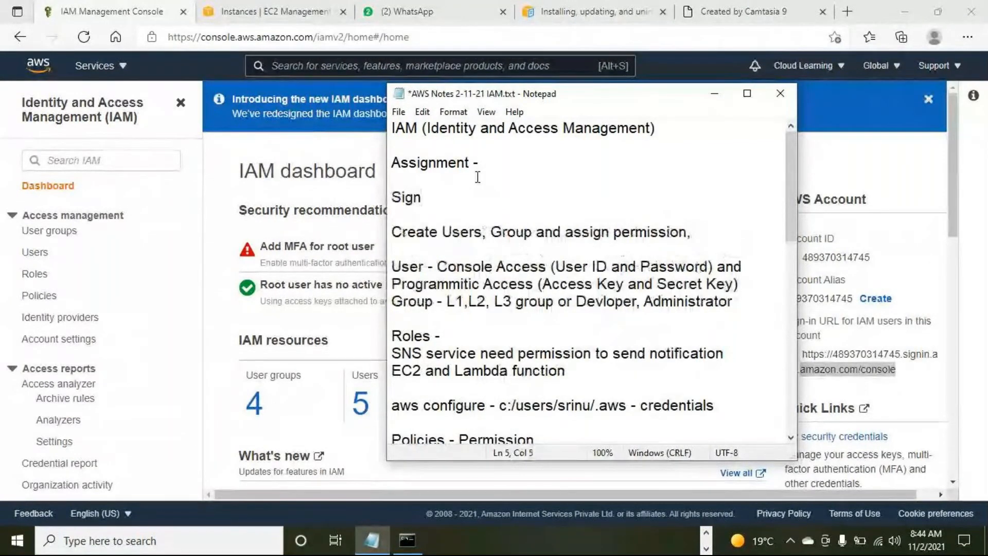
text(in U)
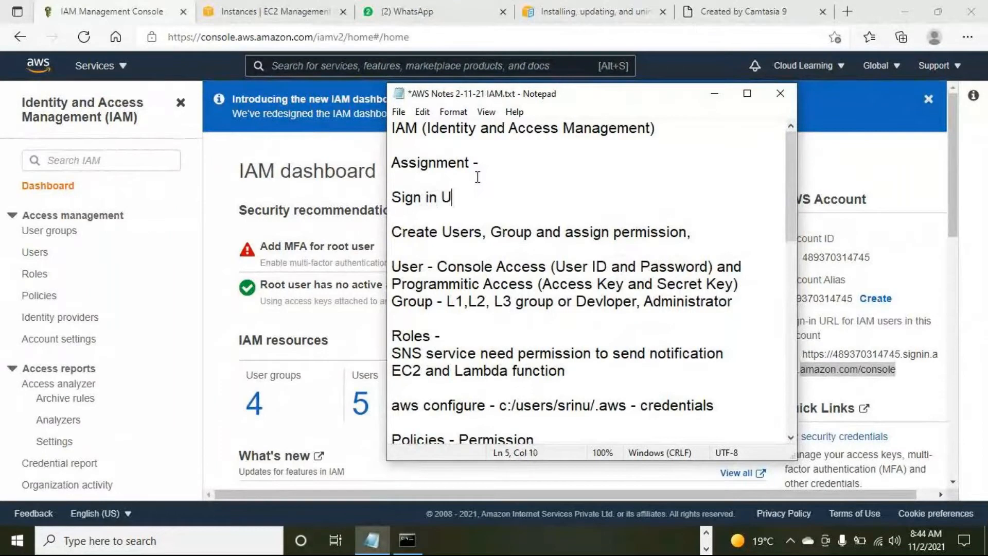
text(RL)
key(ctrl+z)
key(Delete)
key(Delete)
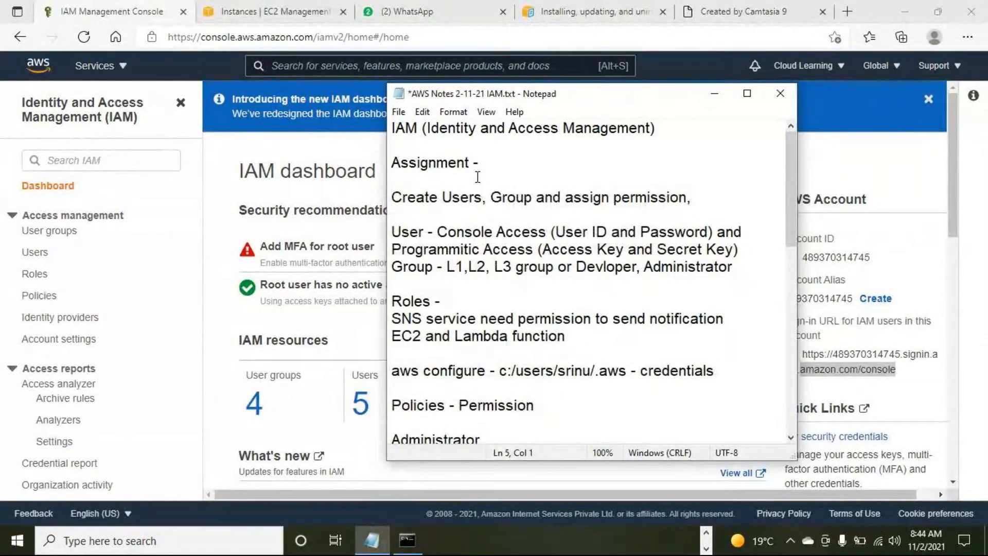
- Add the line "Sign in URL -" below the "Create Users, Group and assign permission," line, separated by a blank line
key(End)
key(Return)
key(Return)
text(Sign in URL)
text(-)
key(Left)
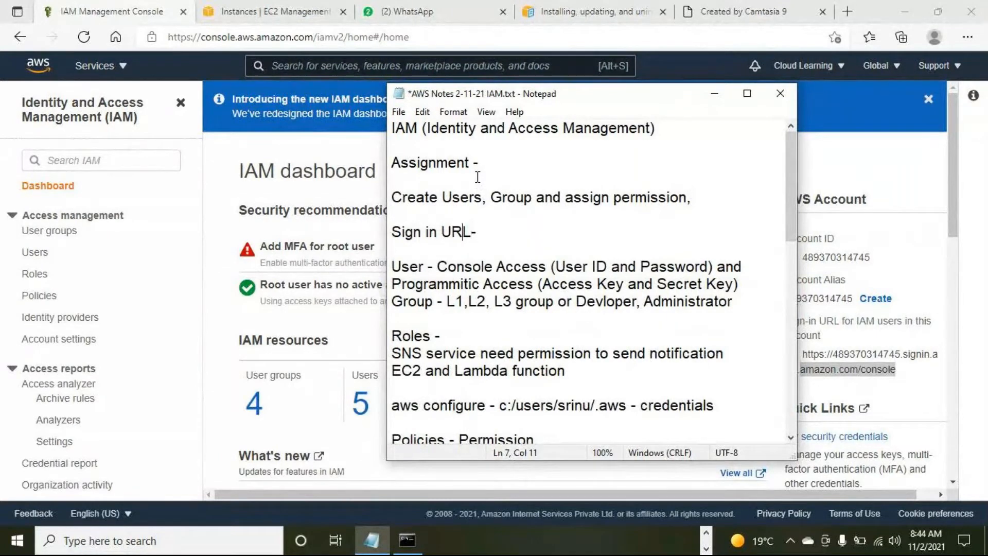
key(End)
text(Sign in URL)
key(ctrl+shift+Left)
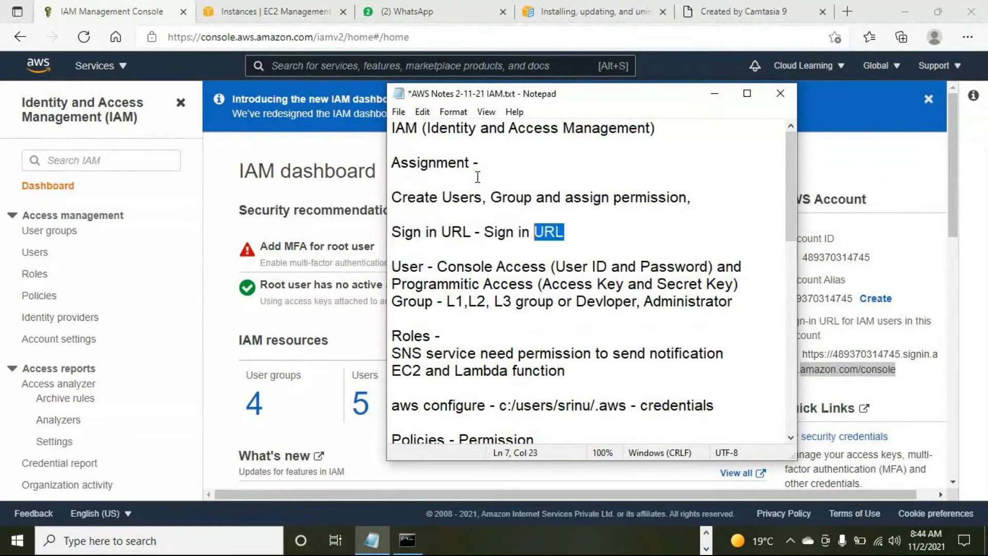
key(ctrl+shift+Left)
key(ctrl+shift+Left)
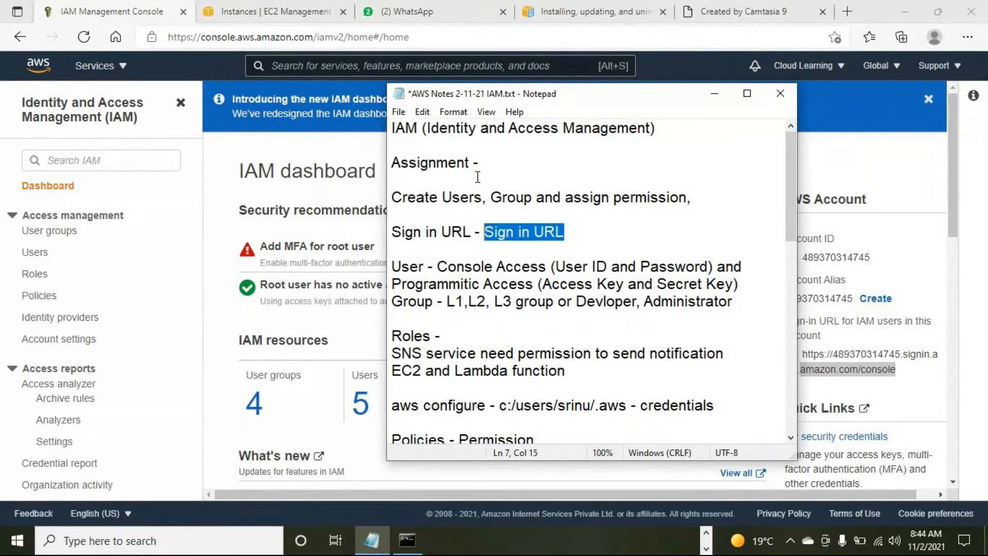
key(Delete)
- Review the Assignment section and the notes on users, groups, roles and policies in the Notepad file
drag(453, 196, 685, 197)
click(619, 214)
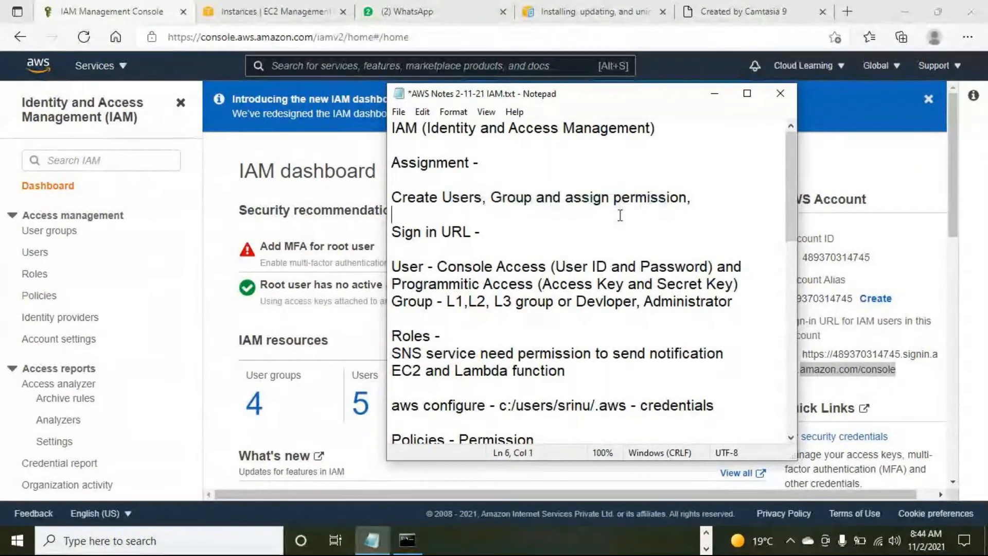
click(939, 246)
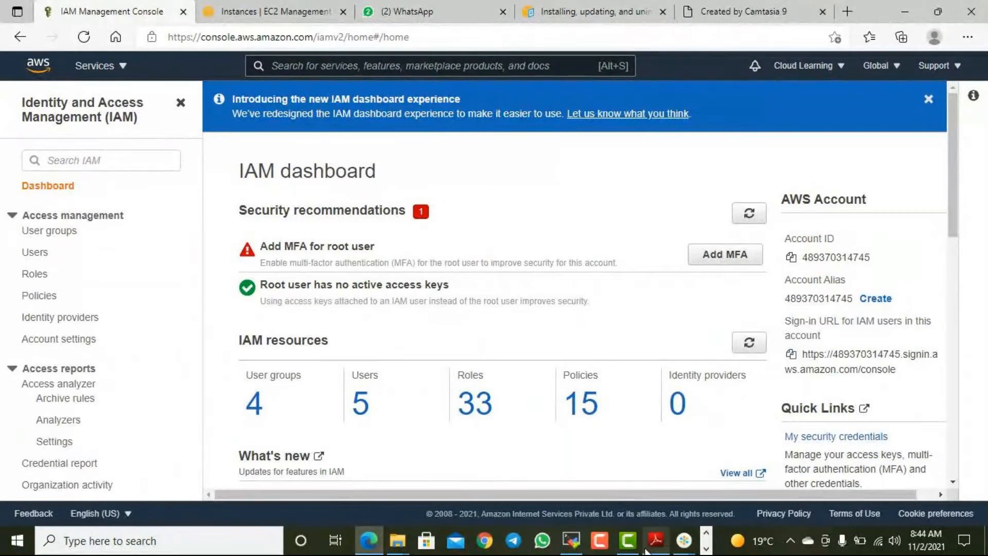
click(706, 533)
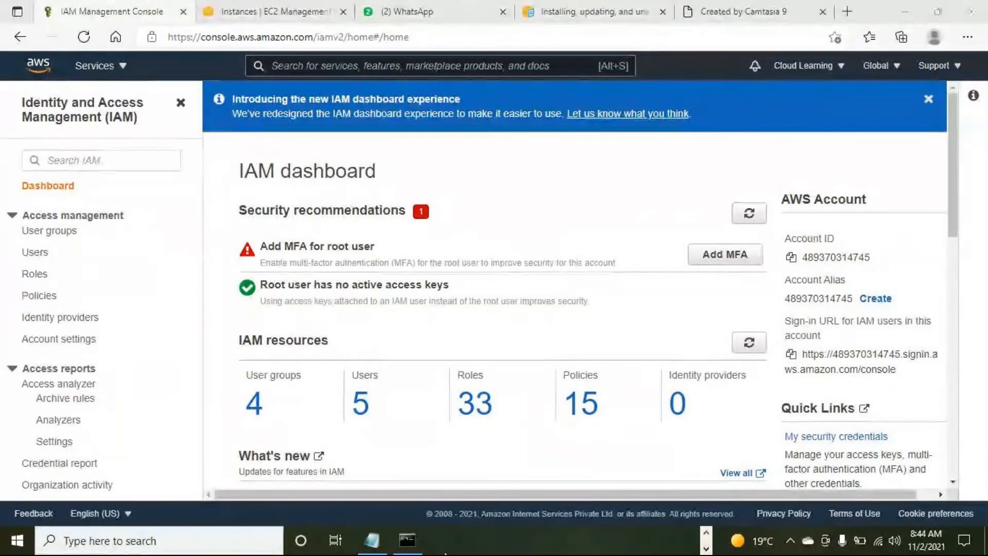
click(371, 540)
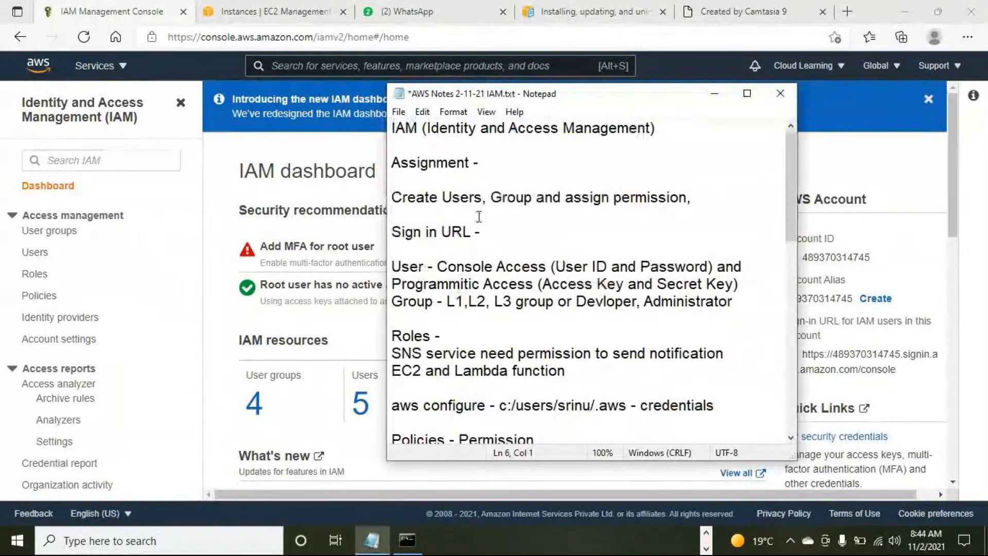
scroll(500, 240, down, 3)
scroll(431, 246, up, 1)
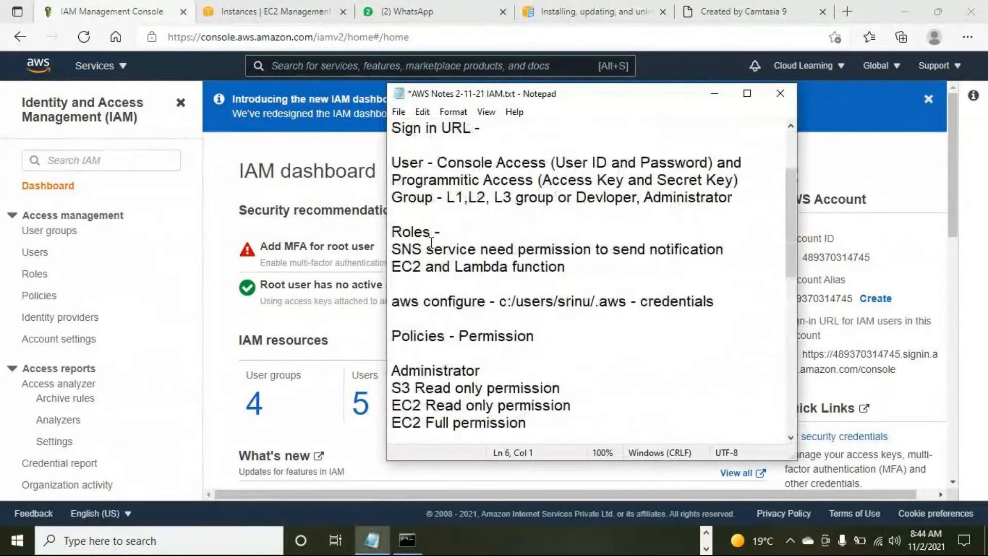
scroll(431, 246, up, 2)
scroll(471, 324, down, 7)
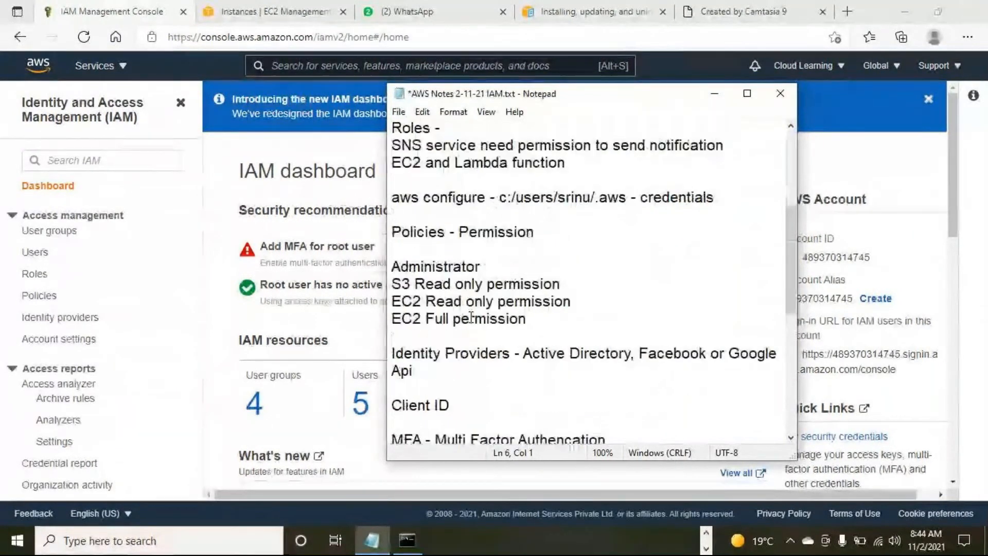
scroll(471, 324, up, 3)
scroll(470, 264, up, 2)
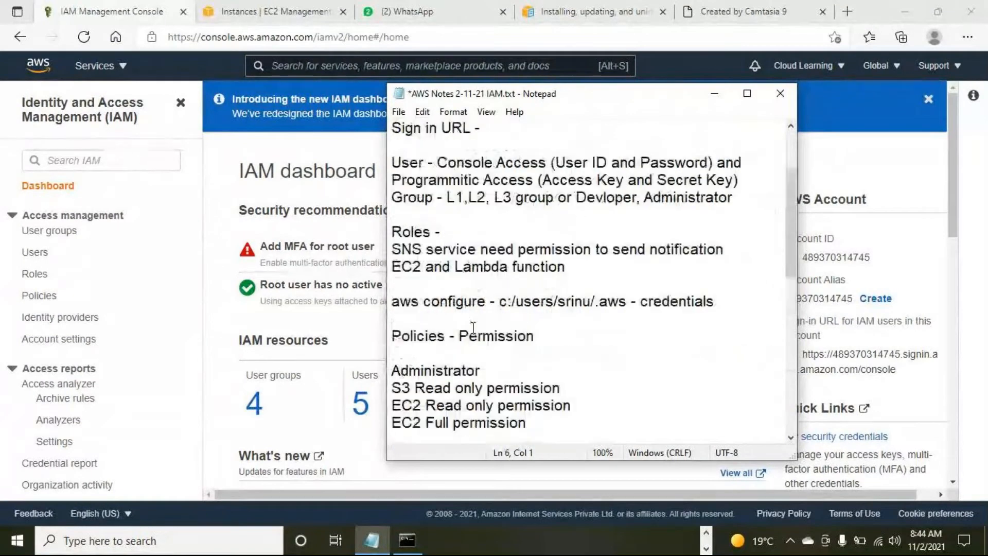
drag(409, 163, 434, 163)
drag(403, 198, 468, 200)
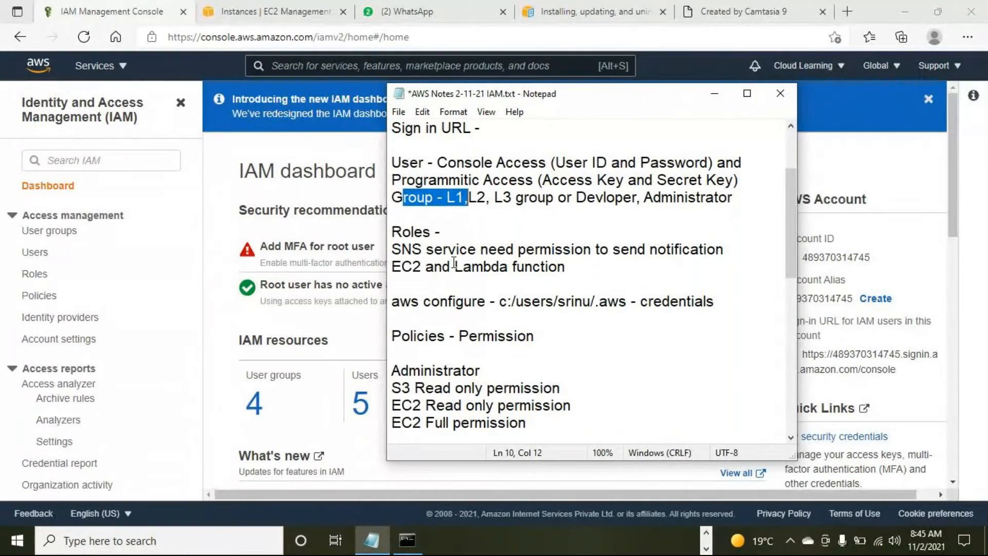
scroll(454, 263, up, 2)
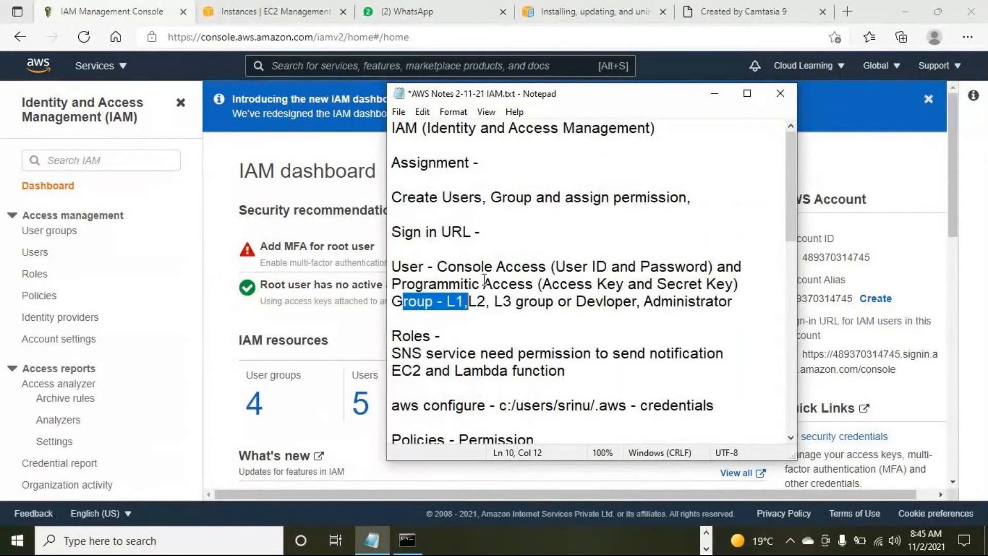
click(606, 323)
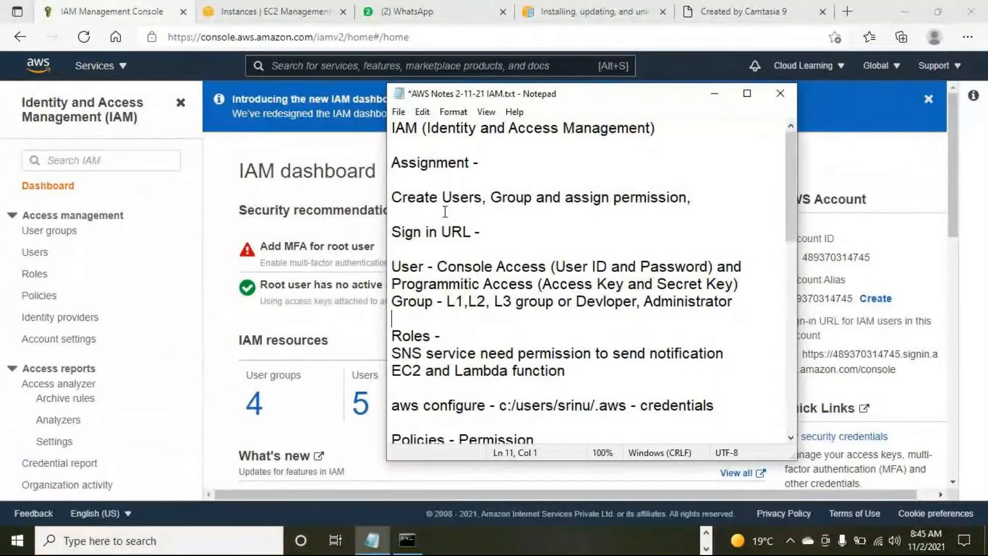
- Save and close the notes file AWS Notes 2-11-21 IAM.txt, and show the open GoTo windows
click(780, 94)
click(449, 284)
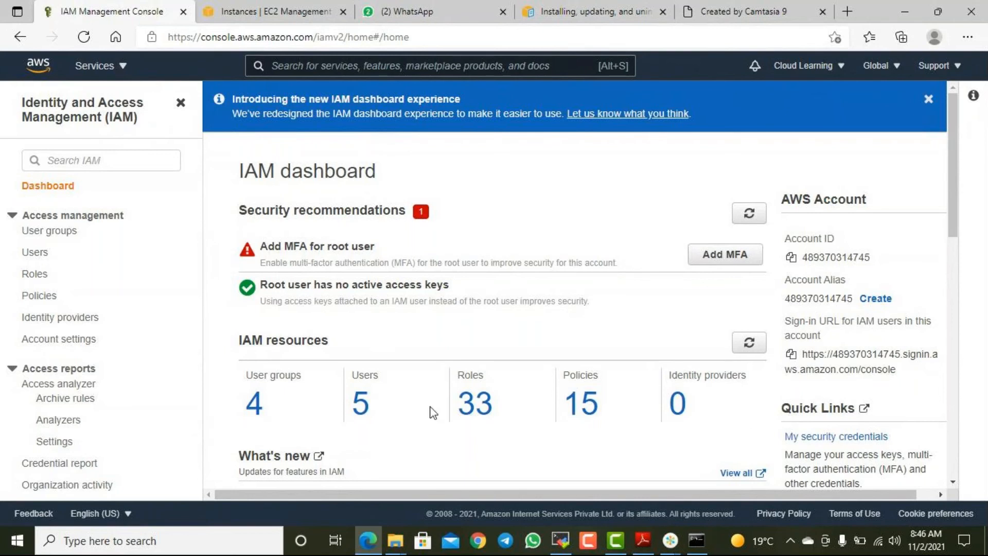
click(670, 540)
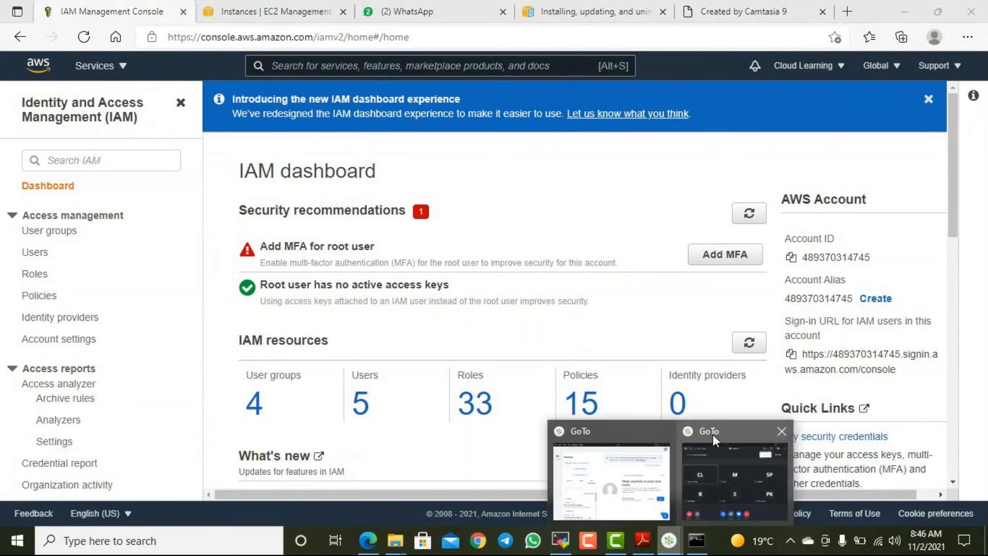